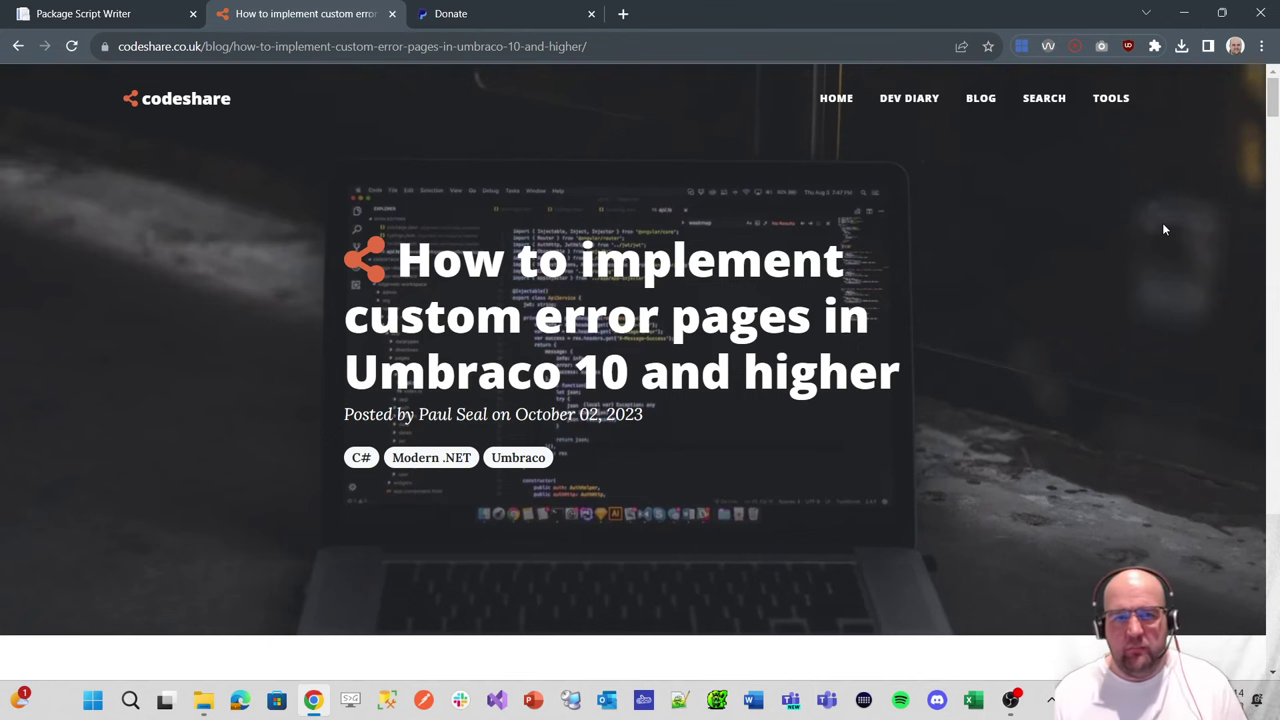
- Skim the opening of the blog post on implementing custom error pages in Umbraco 10 and higher
{"action": "scroll", "coordinate": [996, 249], "scroll_direction": "down", "scroll_amount": 3}
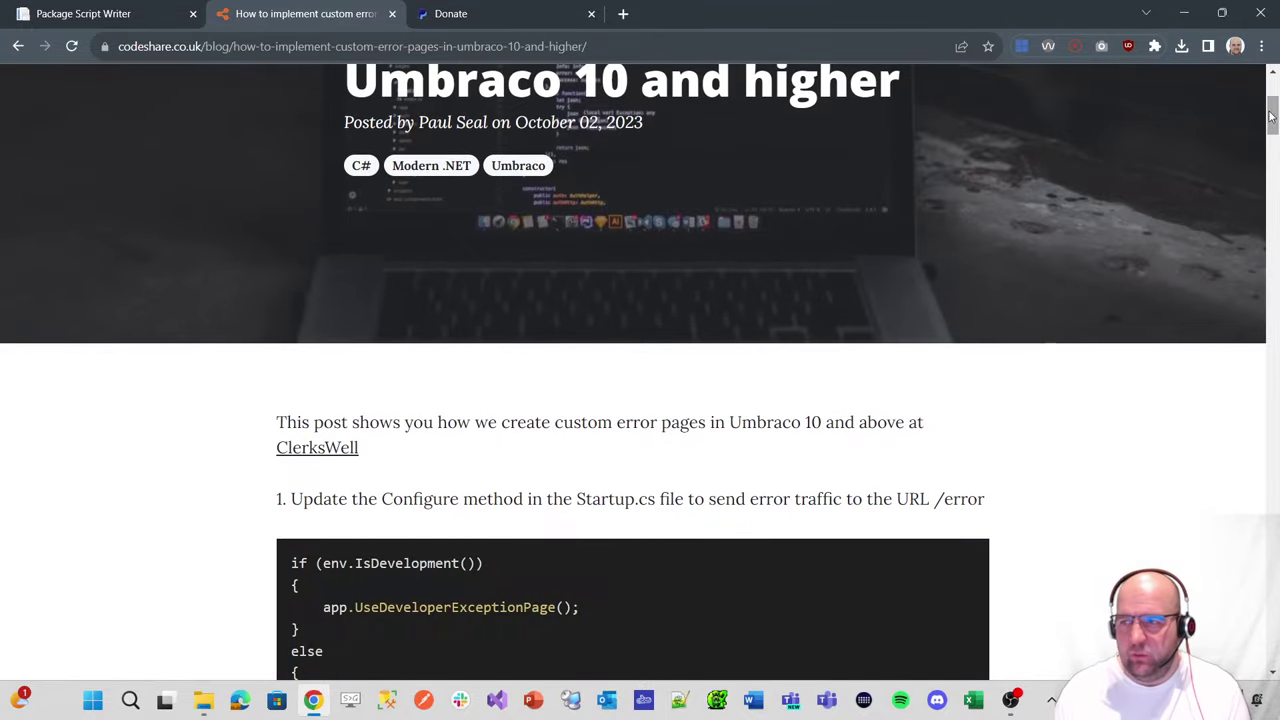
{"action": "scroll", "coordinate": [1274, 130], "scroll_direction": "down", "scroll_amount": 3}
{"action": "left_click_drag", "start_coordinate": [1274, 130], "coordinate": [1248, 93]}
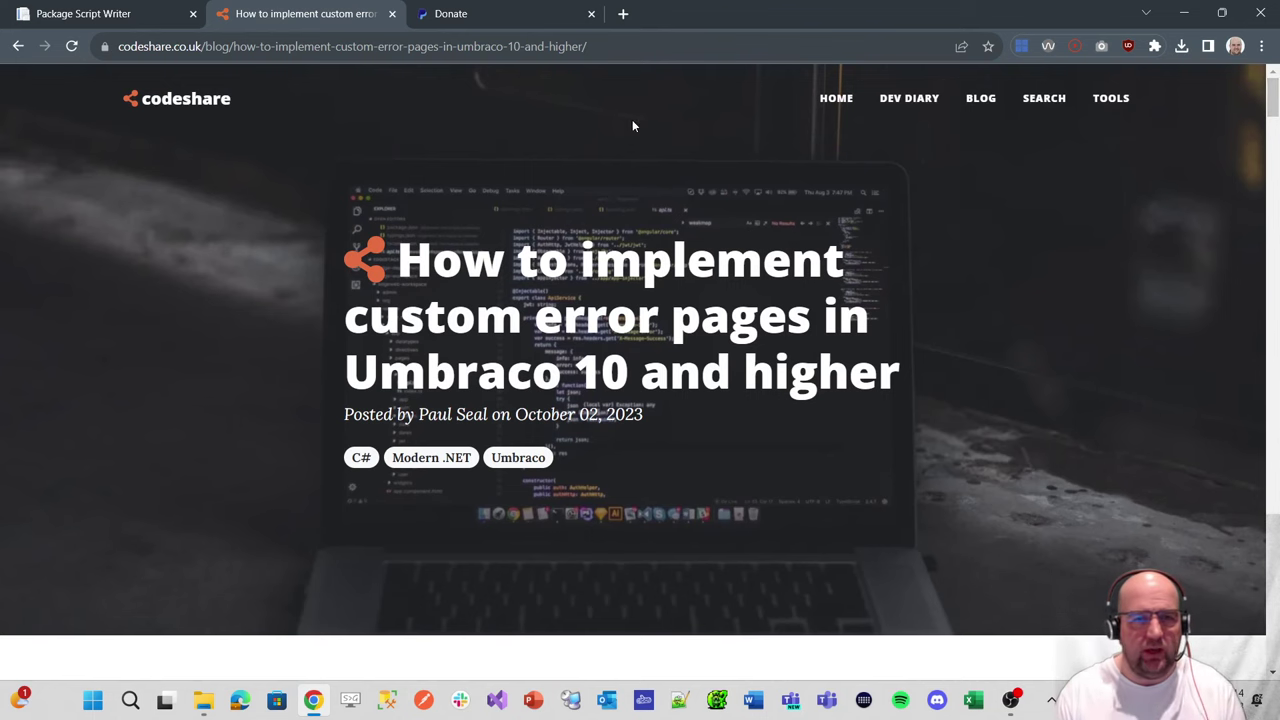
- Review the generated Umbraco install script on the Package Script Writer page and copy it
{"action": "left_click", "coordinate": [85, 14]}
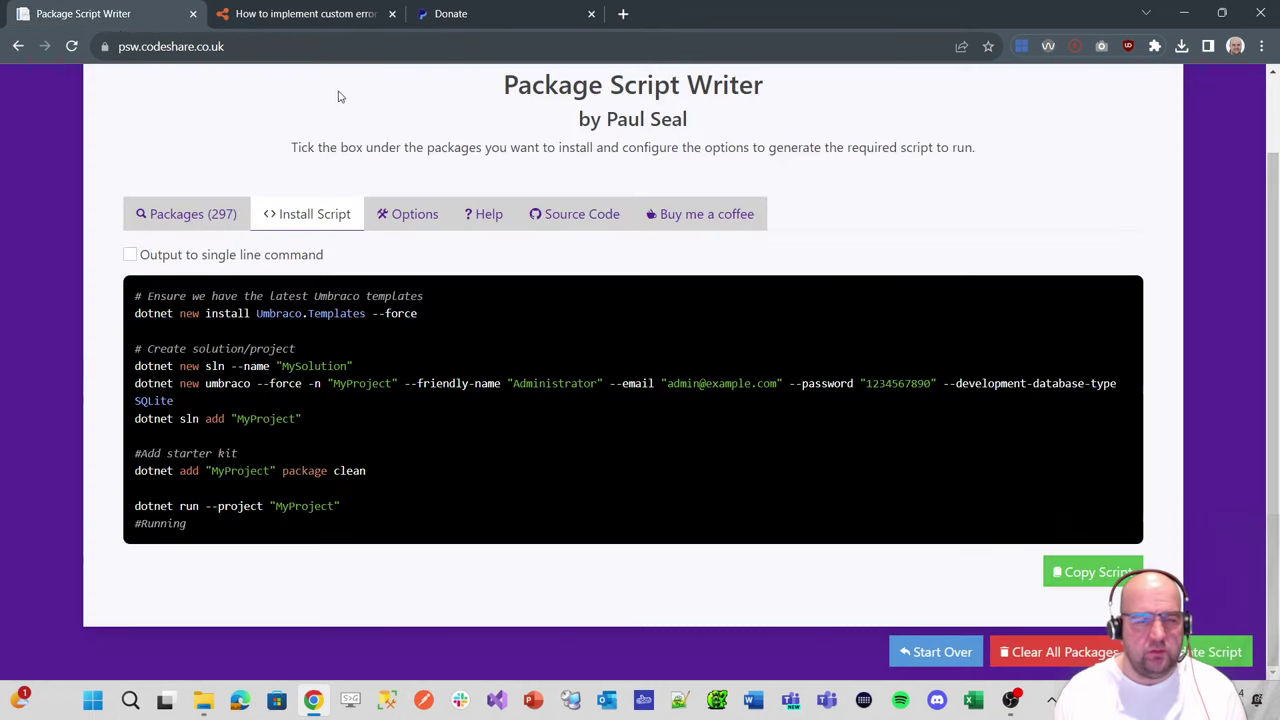
{"action": "scroll", "coordinate": [655, 85], "scroll_direction": "up", "scroll_amount": 1}
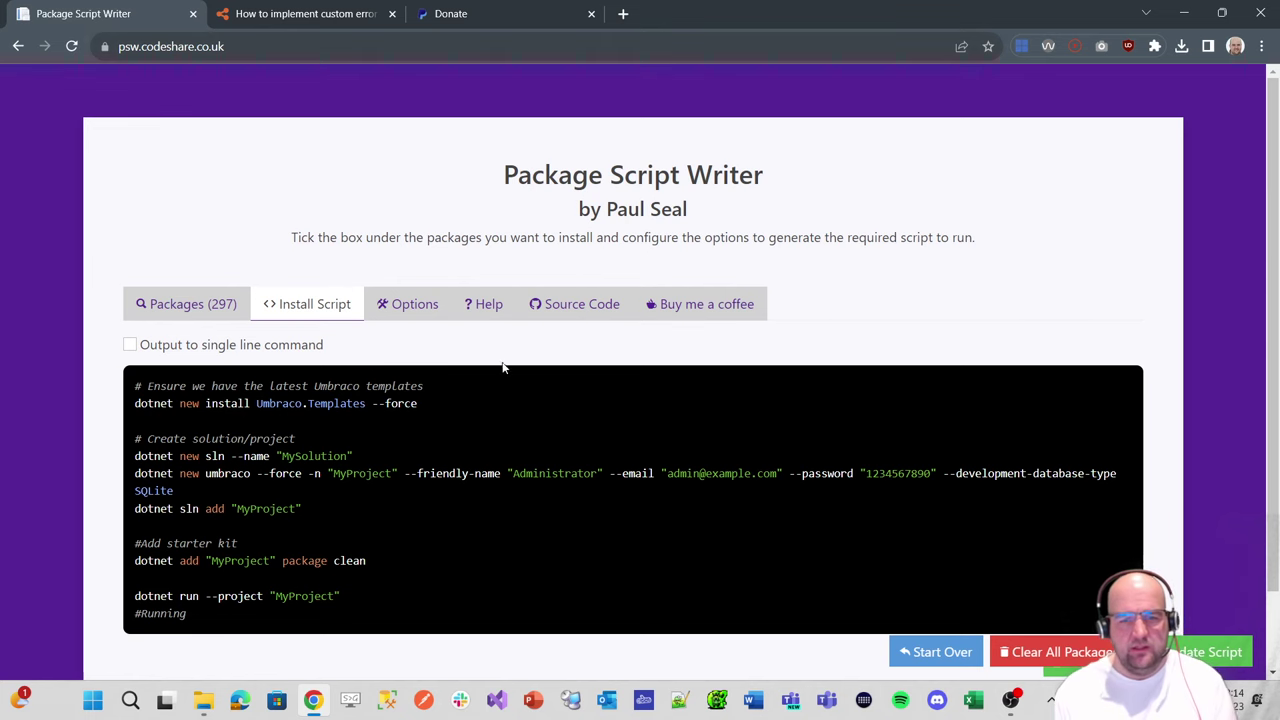
{"action": "scroll", "coordinate": [752, 554], "scroll_direction": "down", "scroll_amount": 1}
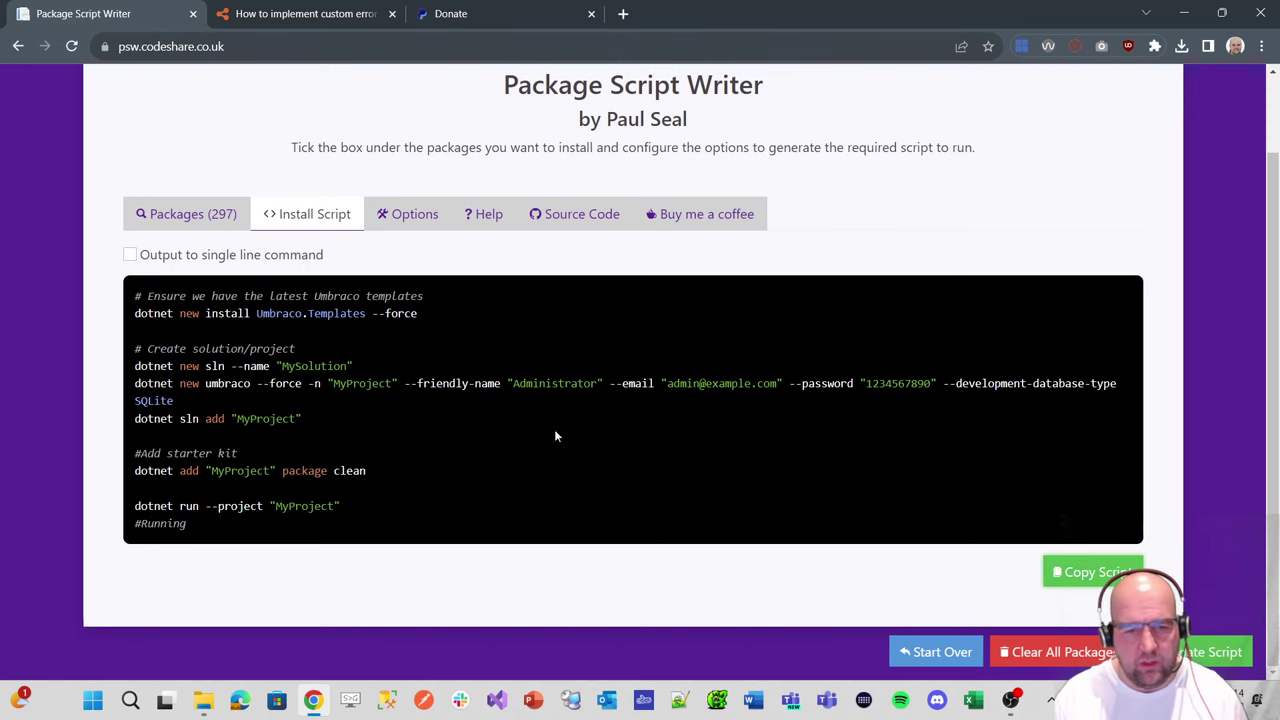
- Open a terminal in the D:\Code\Demo\errors folder and run the copied multi-line install script there
{"action": "left_click", "coordinate": [203, 699]}
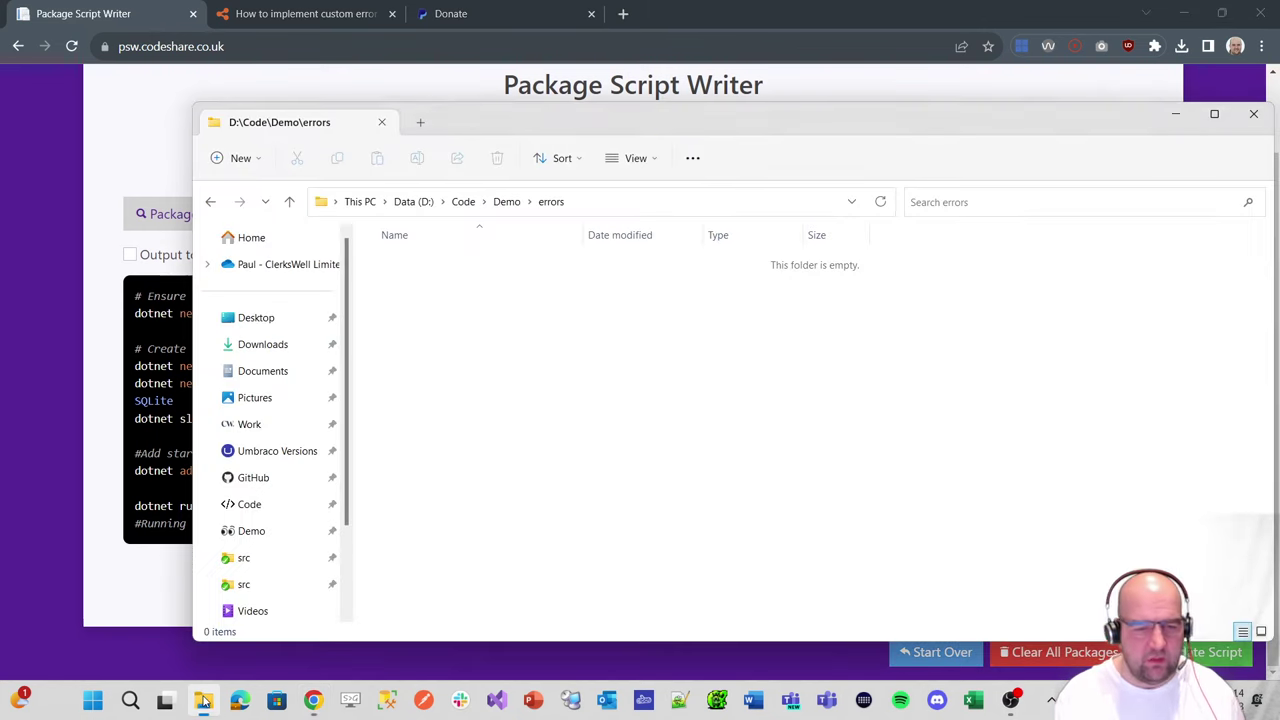
{"action": "right_click", "coordinate": [453, 357]}
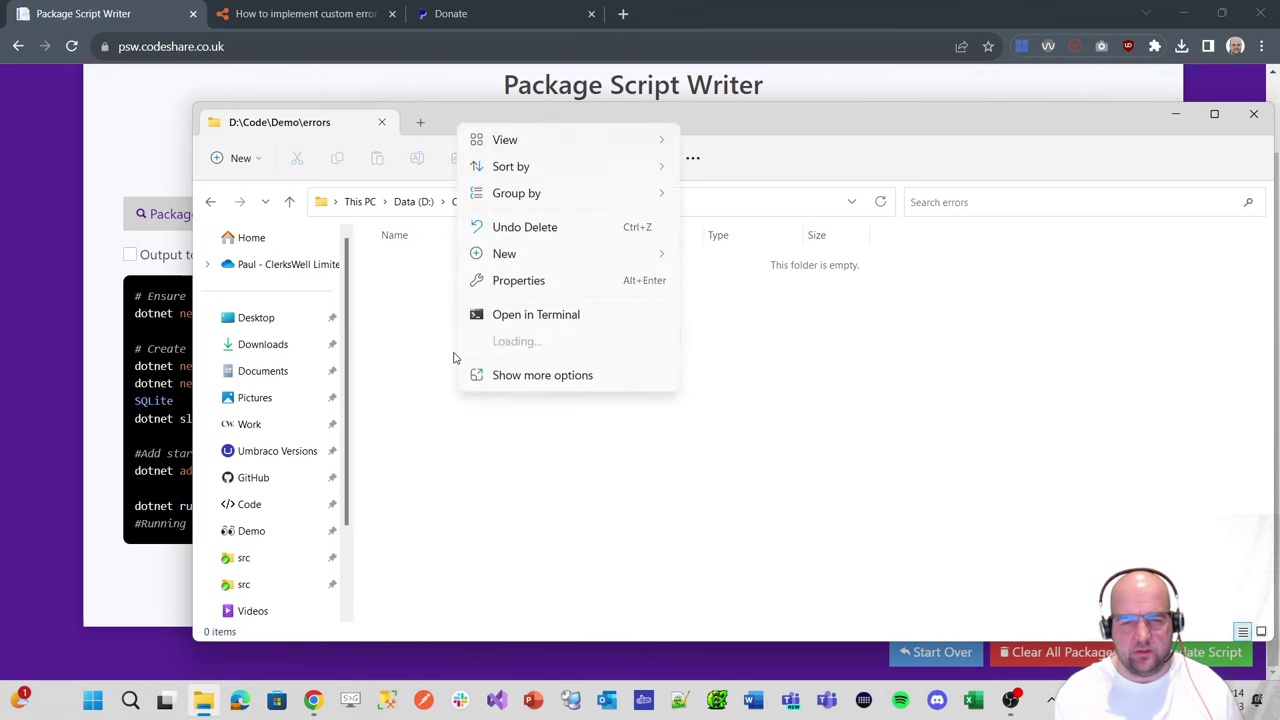
{"action": "left_click", "coordinate": [535, 315]}
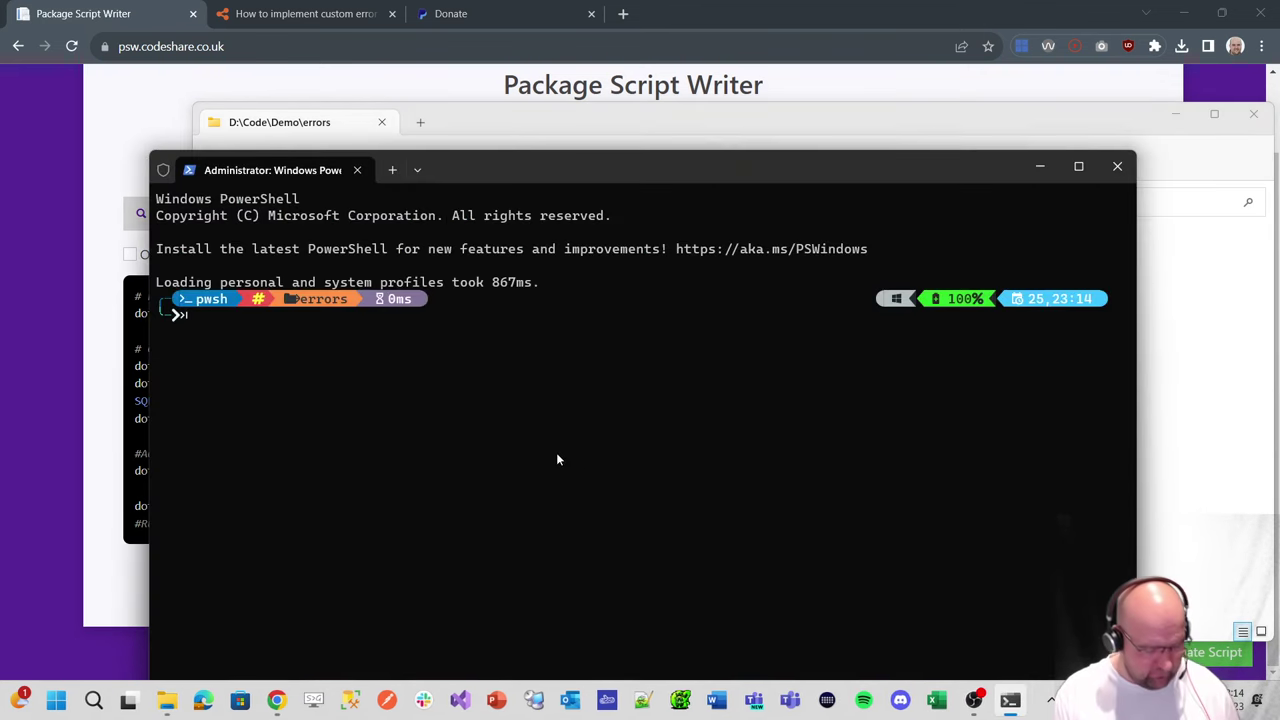
{"action": "key", "text": "ctrl+v"}
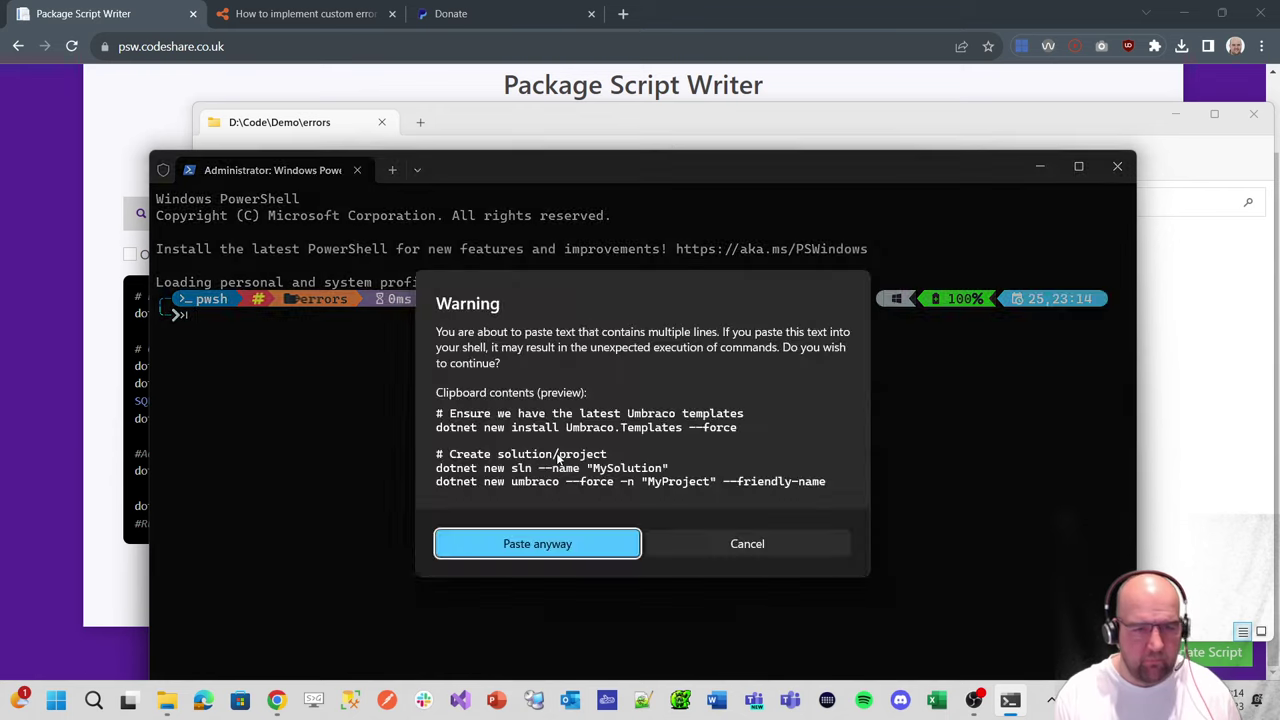
{"action": "left_click", "coordinate": [512, 544]}
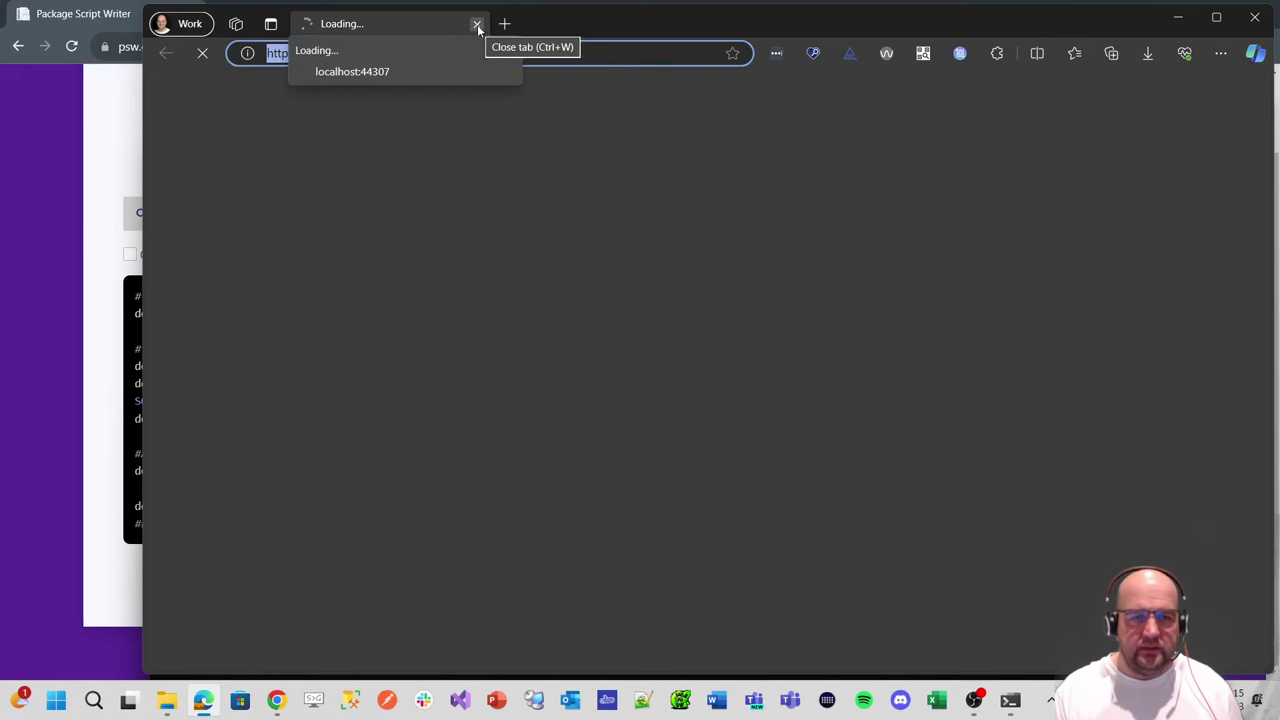
{"action": "left_click", "coordinate": [114, 177]}
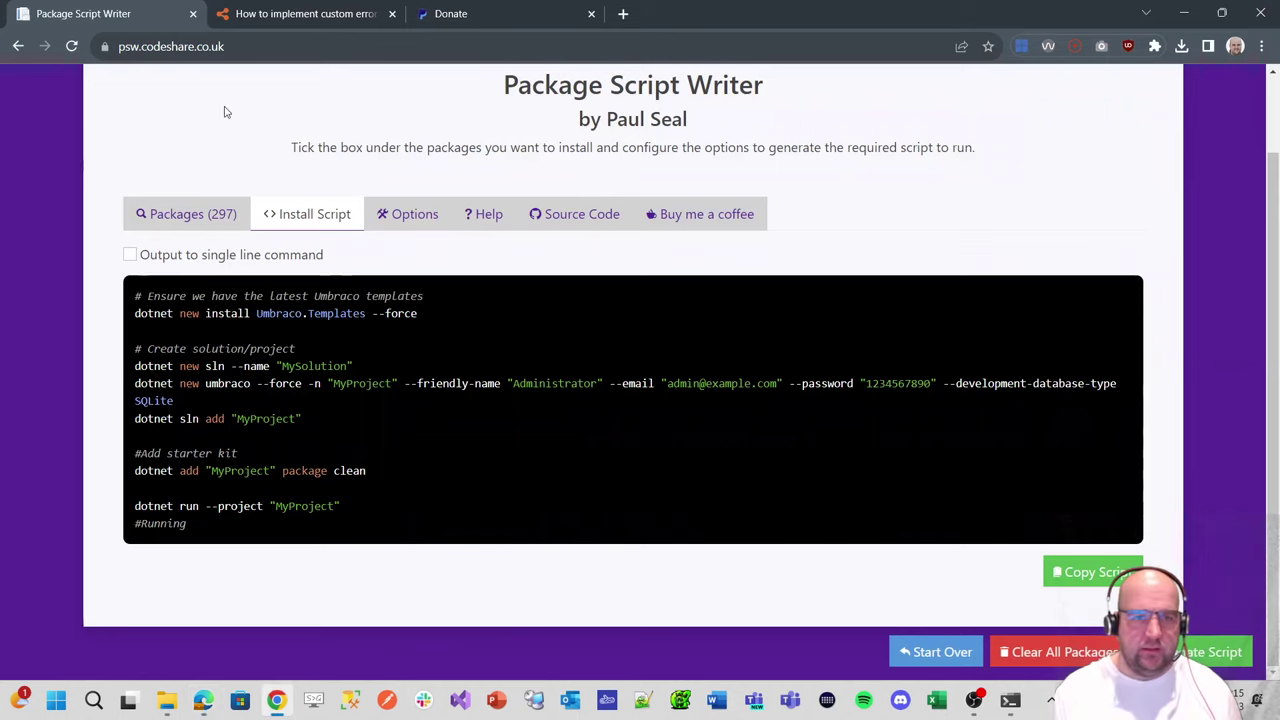
{"action": "left_click", "coordinate": [622, 13]}
{"action": "type", "text": "https://localhost:44307/"}
{"action": "key", "text": "Return"}
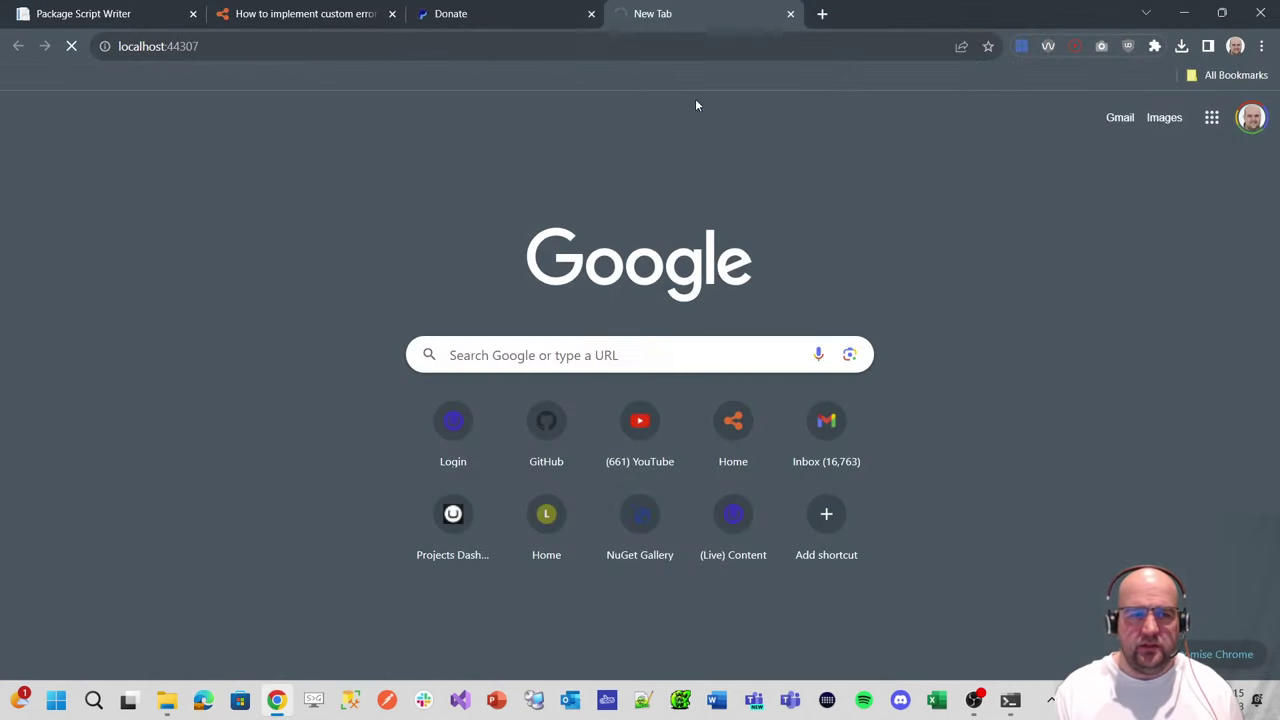
{"action": "left_click", "coordinate": [570, 52]}
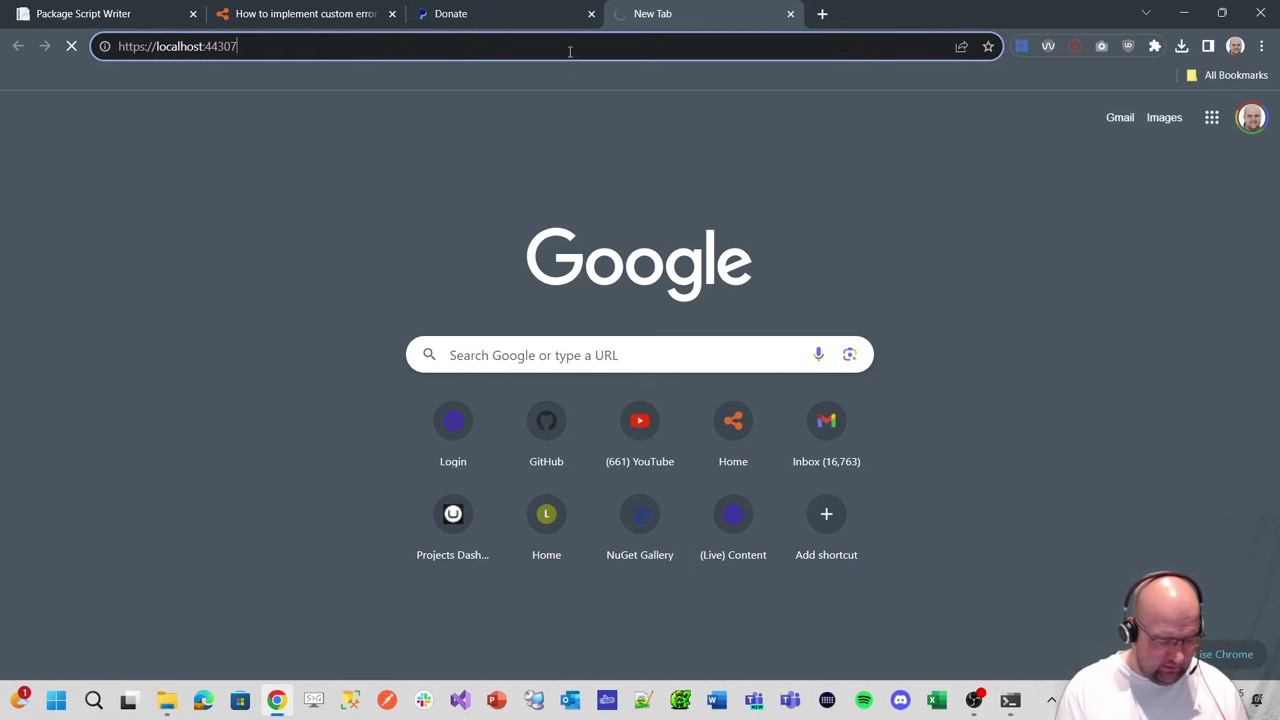
{"action": "key", "text": "ctrl+a"}
{"action": "key", "text": "ctrl+c"}
{"action": "key", "text": "ctrl+t"}
{"action": "key", "text": "ctrl+v"}
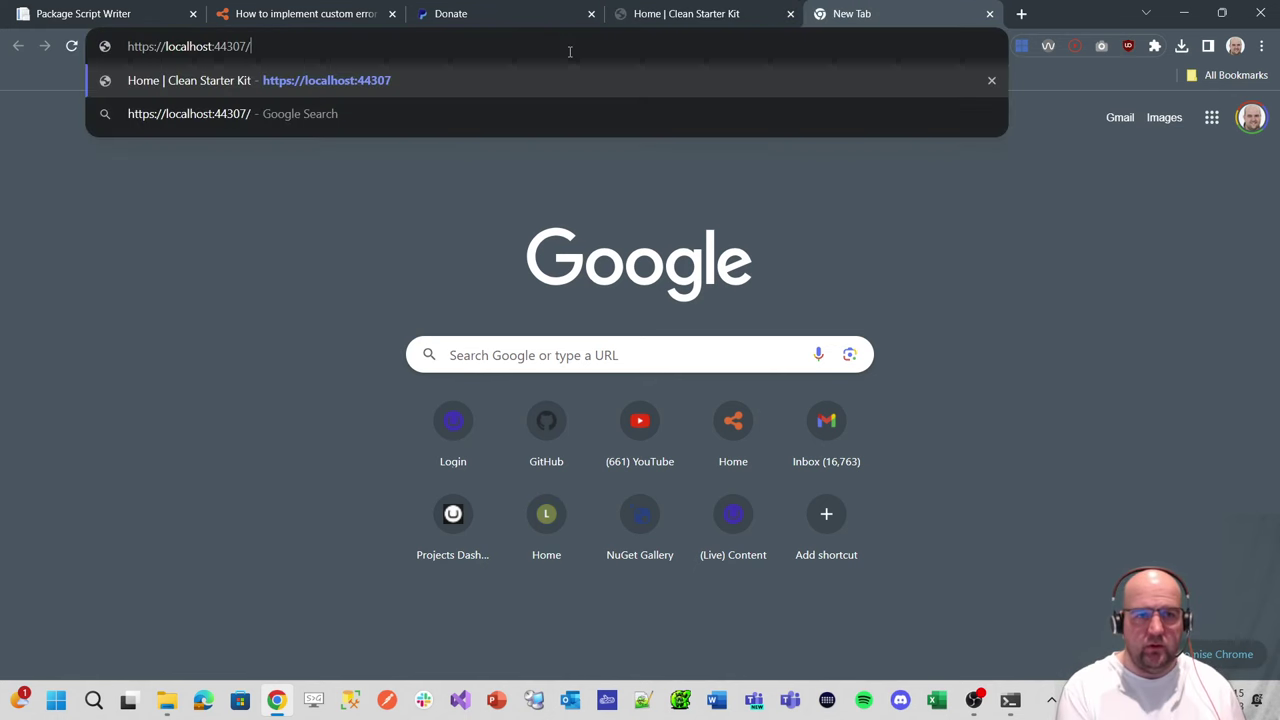
{"action": "type", "text": "ymbraco"}
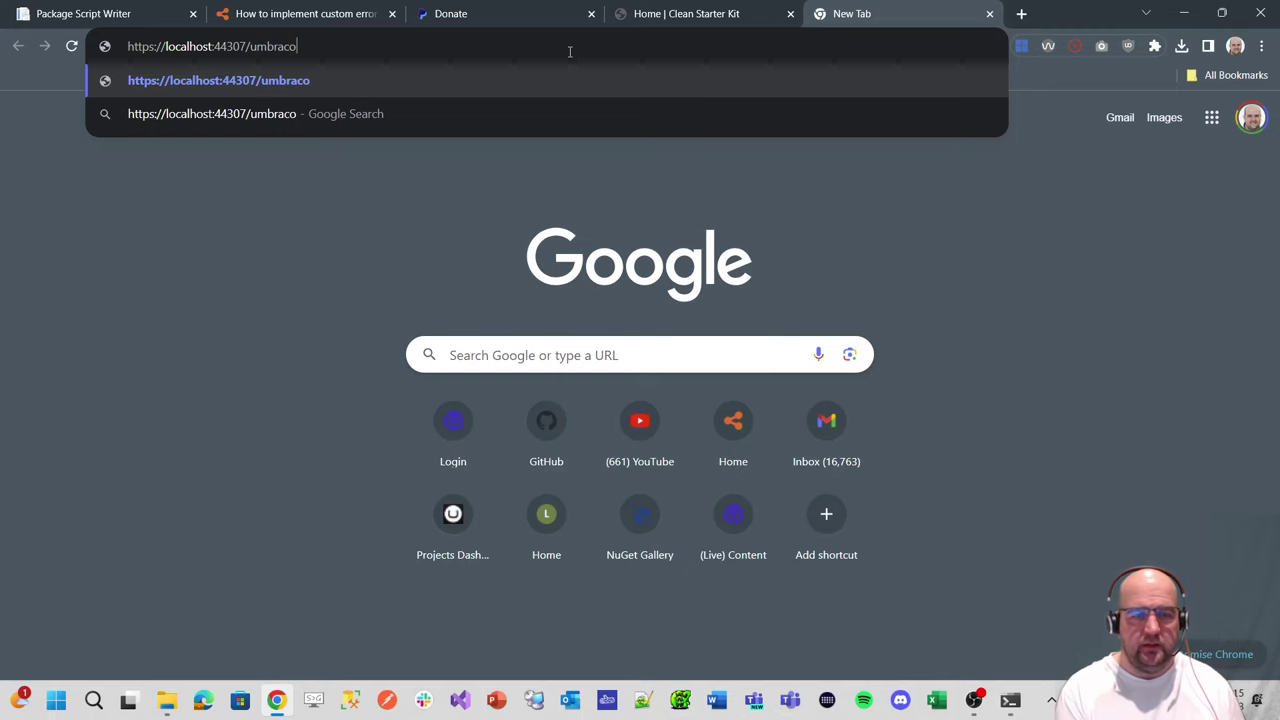
{"action": "key", "text": "Return"}
- Look over the Clean Starter Kit home page of the new site
{"action": "left_click", "coordinate": [660, 22]}
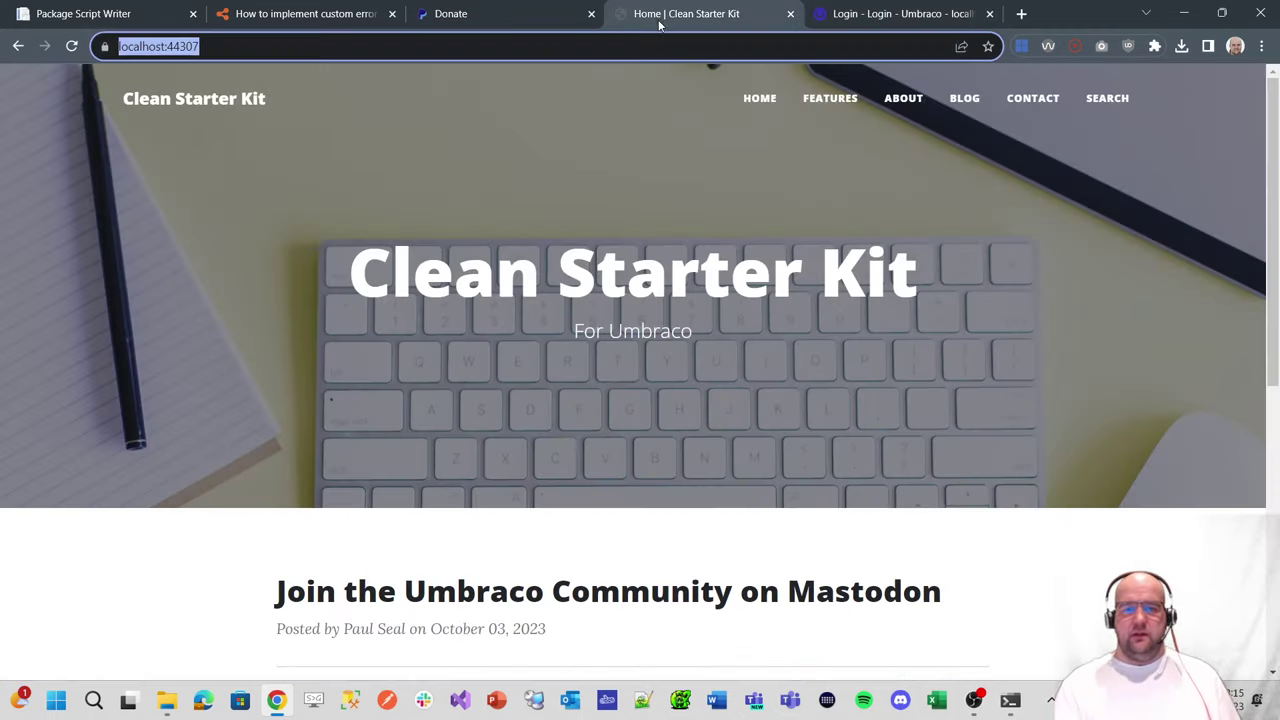
{"action": "scroll", "coordinate": [348, 459], "scroll_direction": "down", "scroll_amount": 3}
{"action": "scroll", "coordinate": [646, 423], "scroll_direction": "up", "scroll_amount": 3}
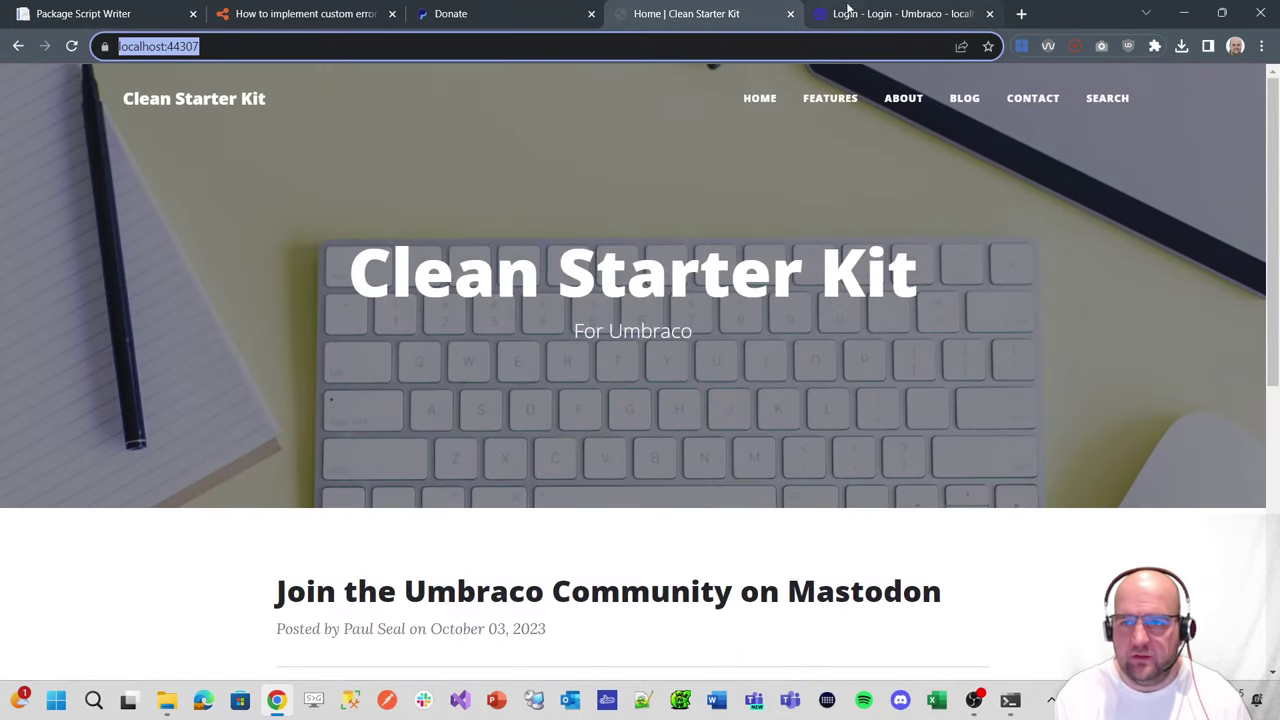
- Copy the Umbraco user email from the Package Script Writer options into the backoffice login form
{"action": "left_click", "coordinate": [848, 14]}
{"action": "left_click", "coordinate": [88, 13]}
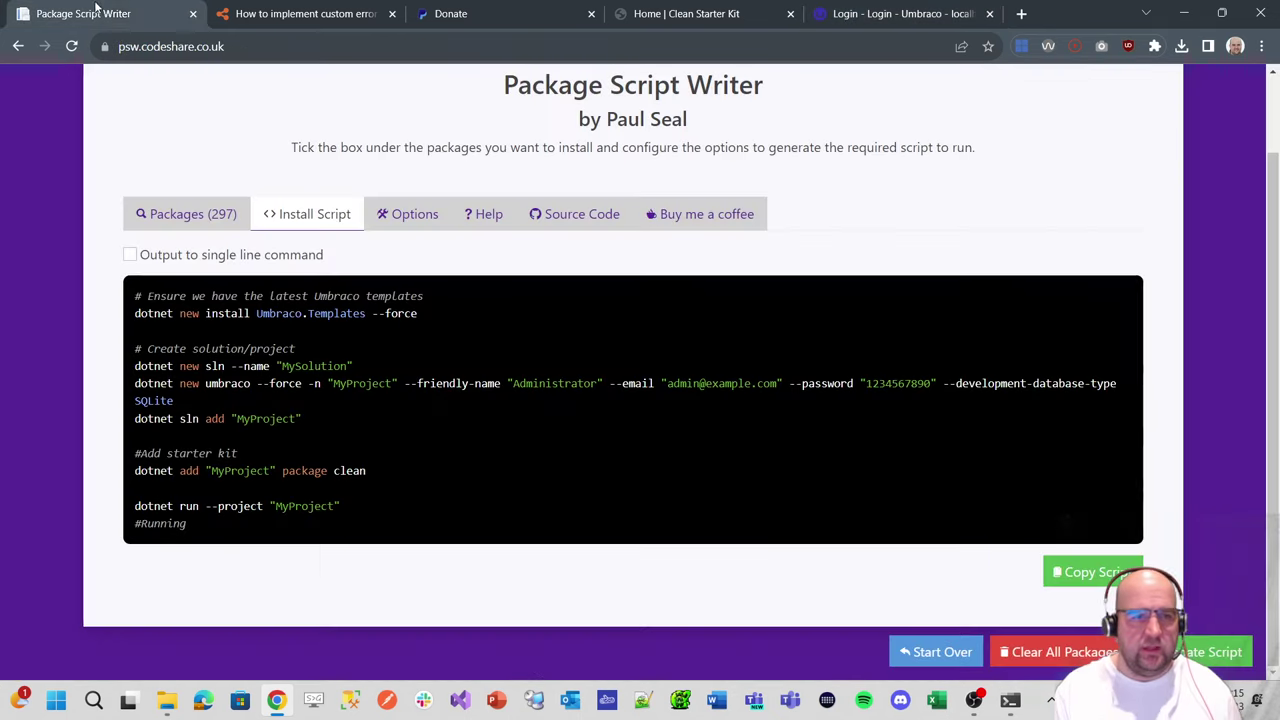
{"action": "left_click", "coordinate": [408, 213]}
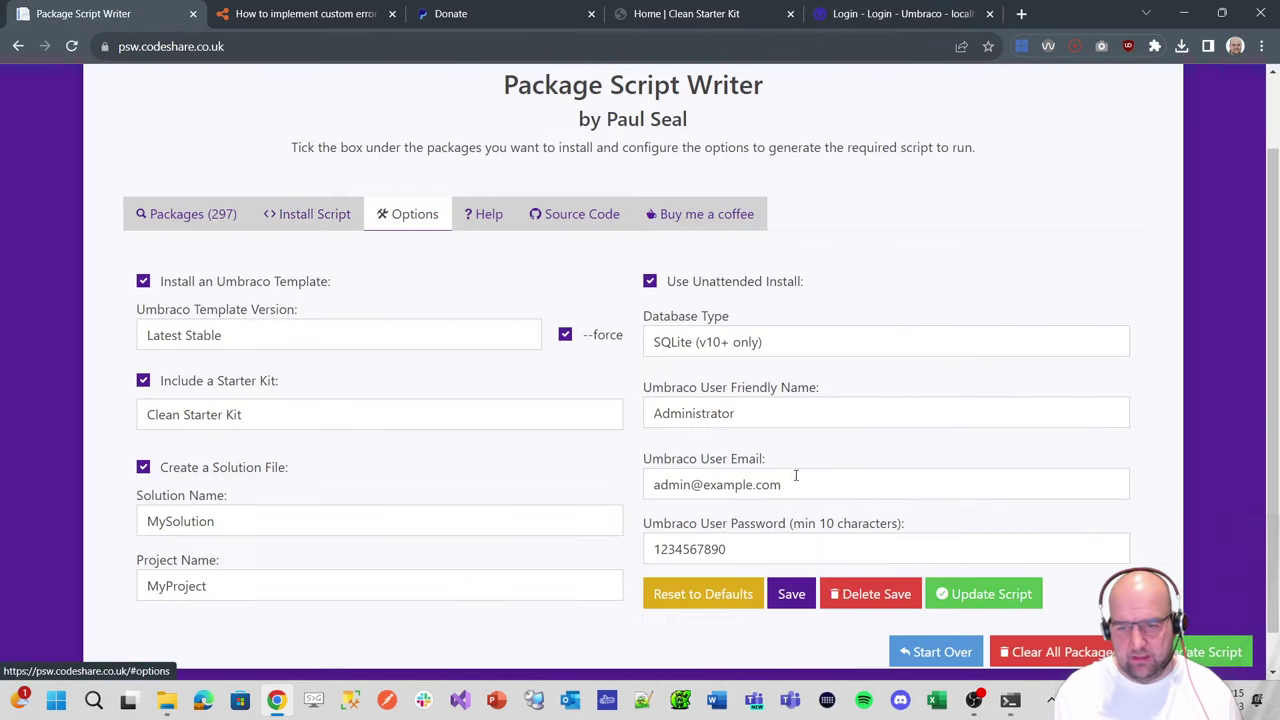
{"action": "left_click_drag", "start_coordinate": [796, 476], "coordinate": [640, 486]}
{"action": "key", "text": "ctrl+c"}
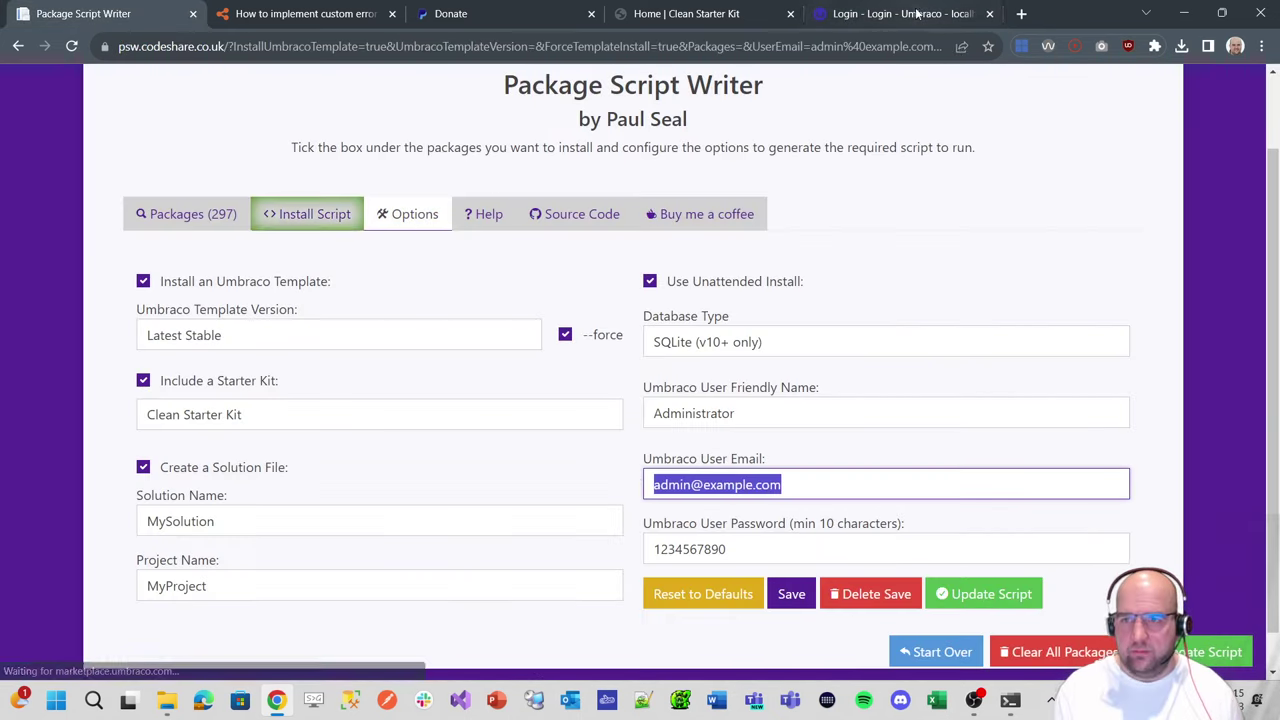
{"action": "left_click", "coordinate": [900, 13]}
{"action": "key", "text": "ctrl+v"}
- Log in to Umbraco with the user password copied from the script options, dismissing the password-saving prompt and the welcome tour
{"action": "left_click", "coordinate": [125, 22]}
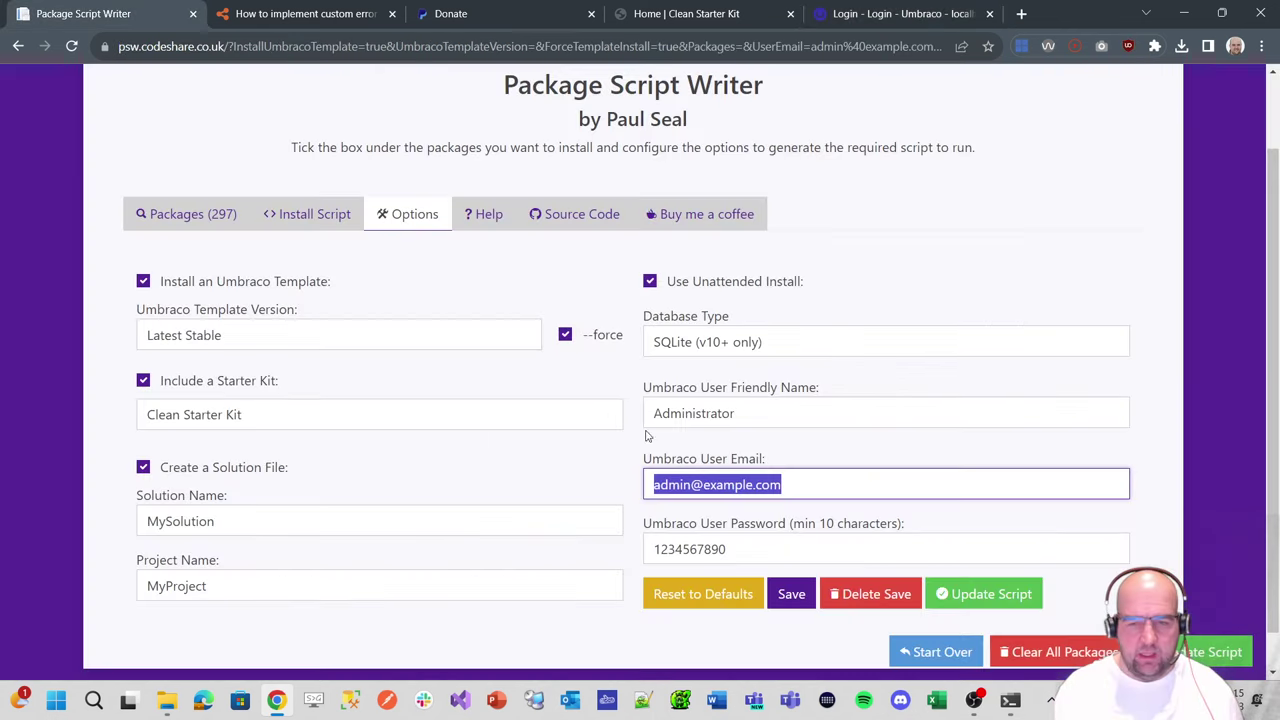
{"action": "left_click_drag", "start_coordinate": [747, 550], "coordinate": [617, 555]}
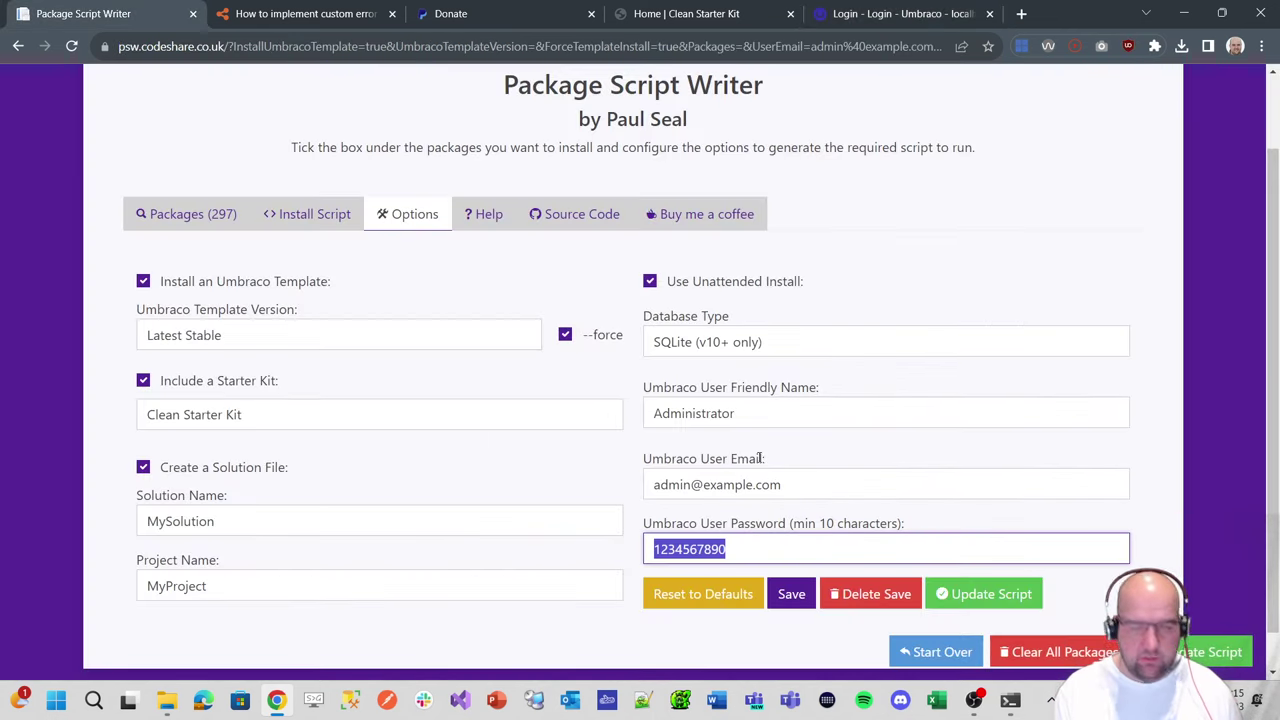
{"action": "key", "text": "ctrl+c"}
{"action": "left_click", "coordinate": [900, 13]}
{"action": "left_click", "coordinate": [540, 403]}
{"action": "key", "text": "ctrl+v"}
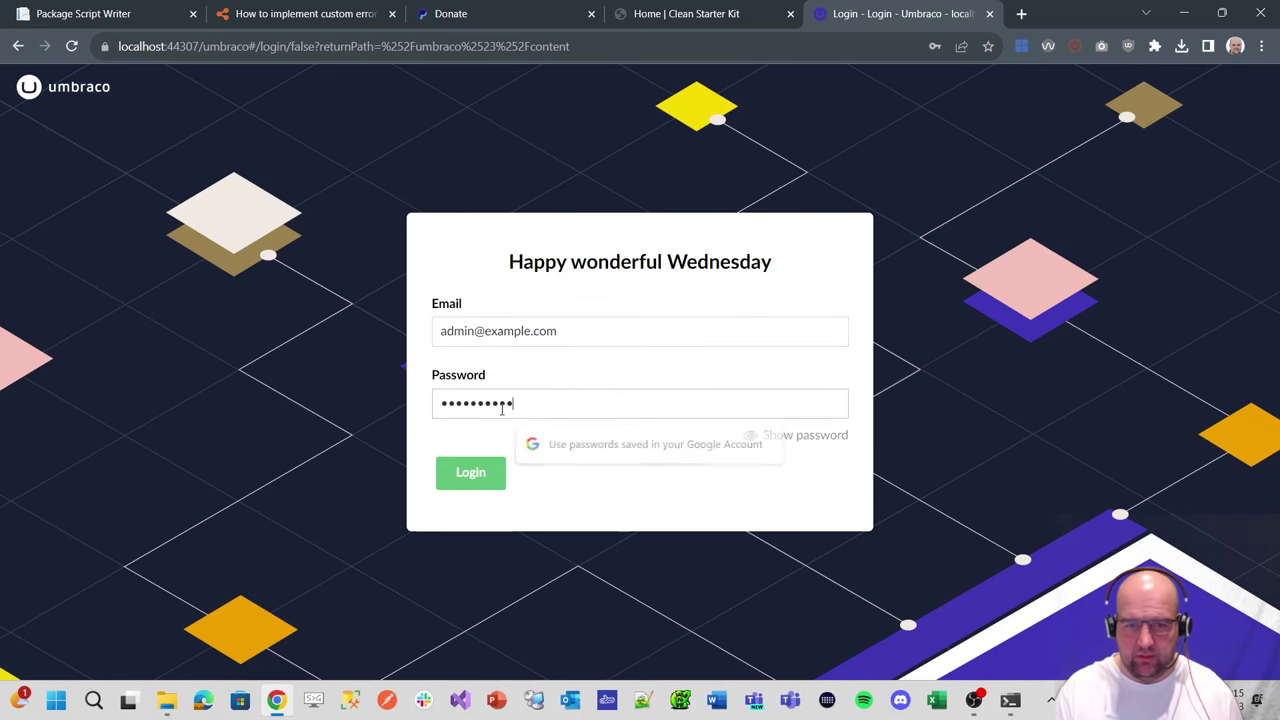
{"action": "left_click", "coordinate": [471, 478]}
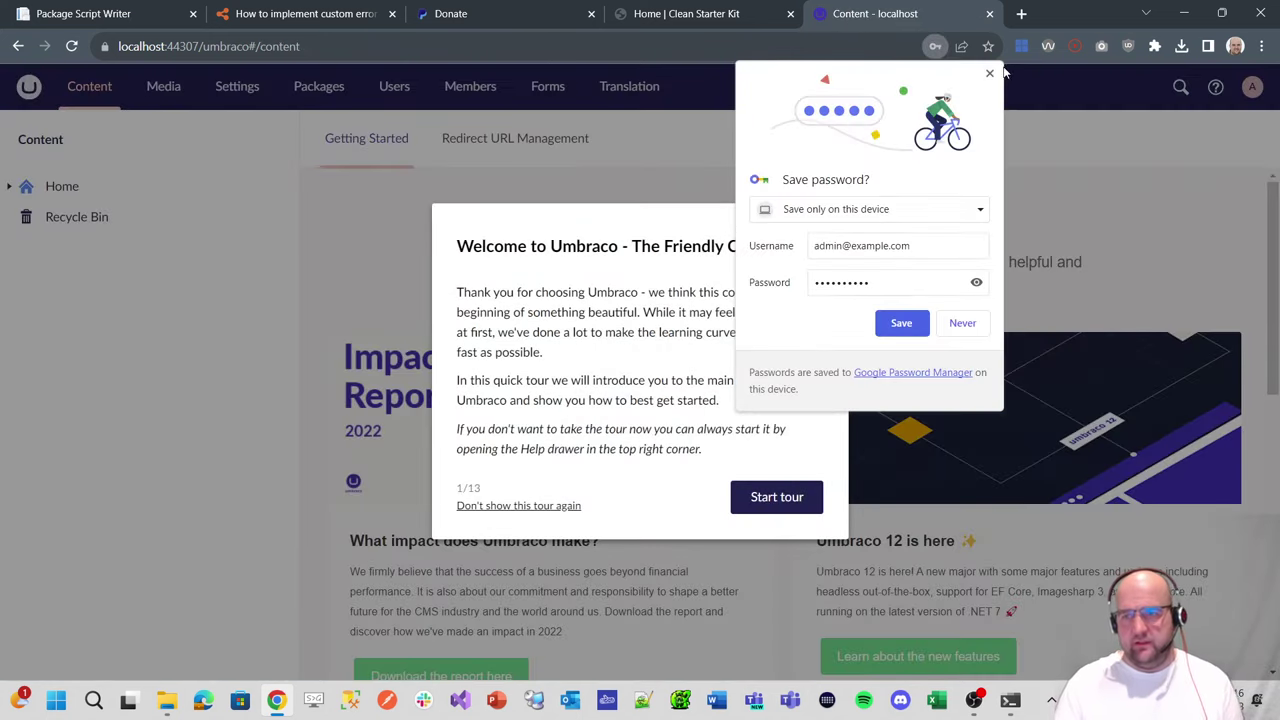
{"action": "left_click", "coordinate": [990, 73]}
{"action": "left_click", "coordinate": [530, 507]}
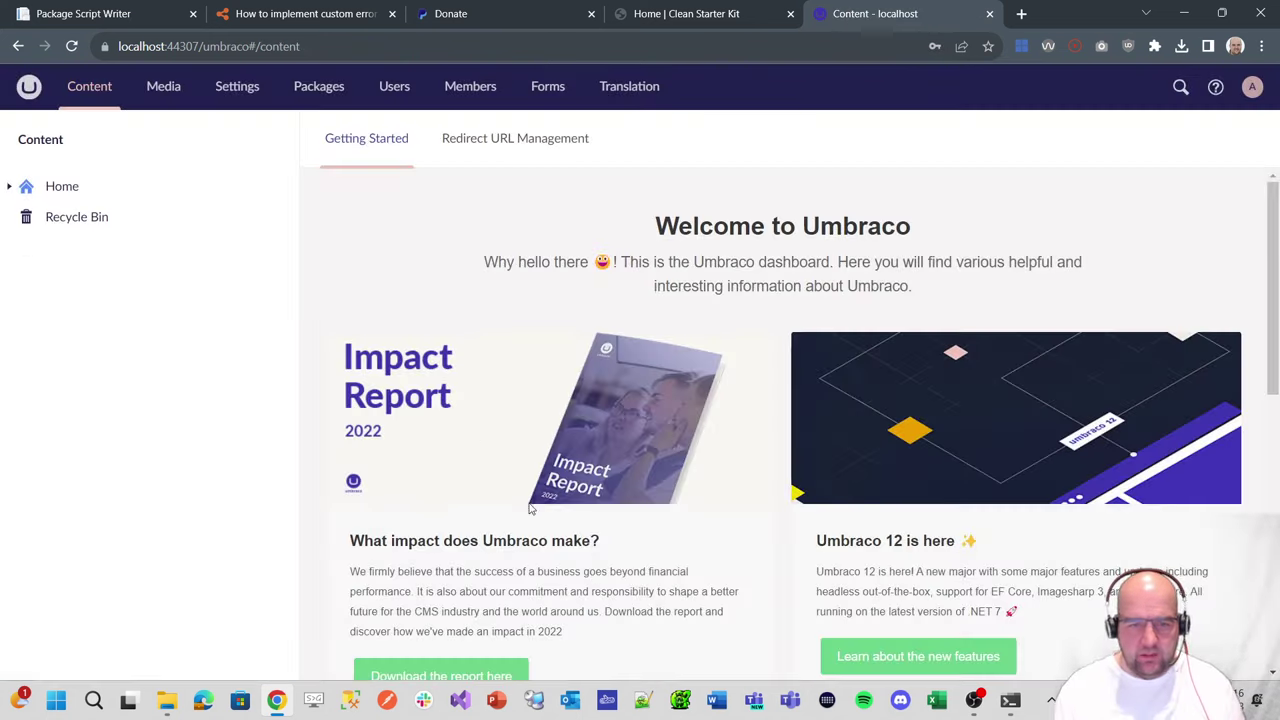
- Open the Error page under Home and examine its info, including its document type and template
{"action": "left_click", "coordinate": [12, 187]}
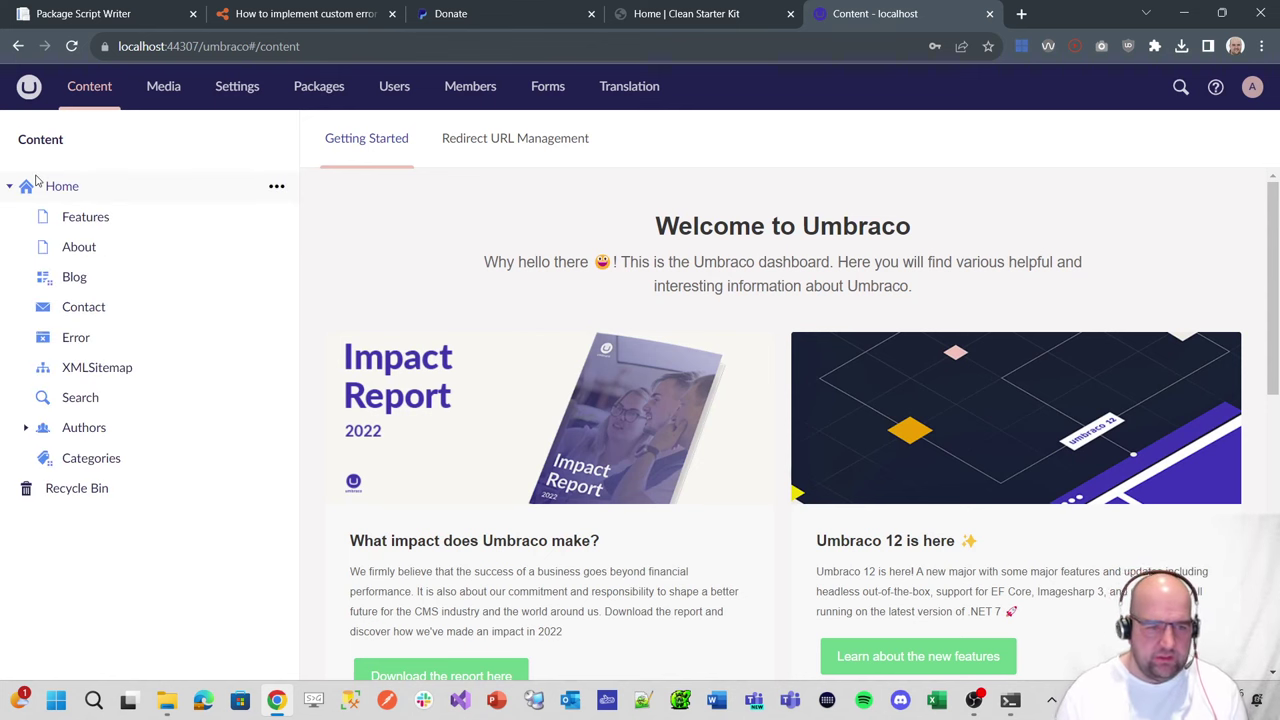
{"action": "left_click", "coordinate": [75, 340]}
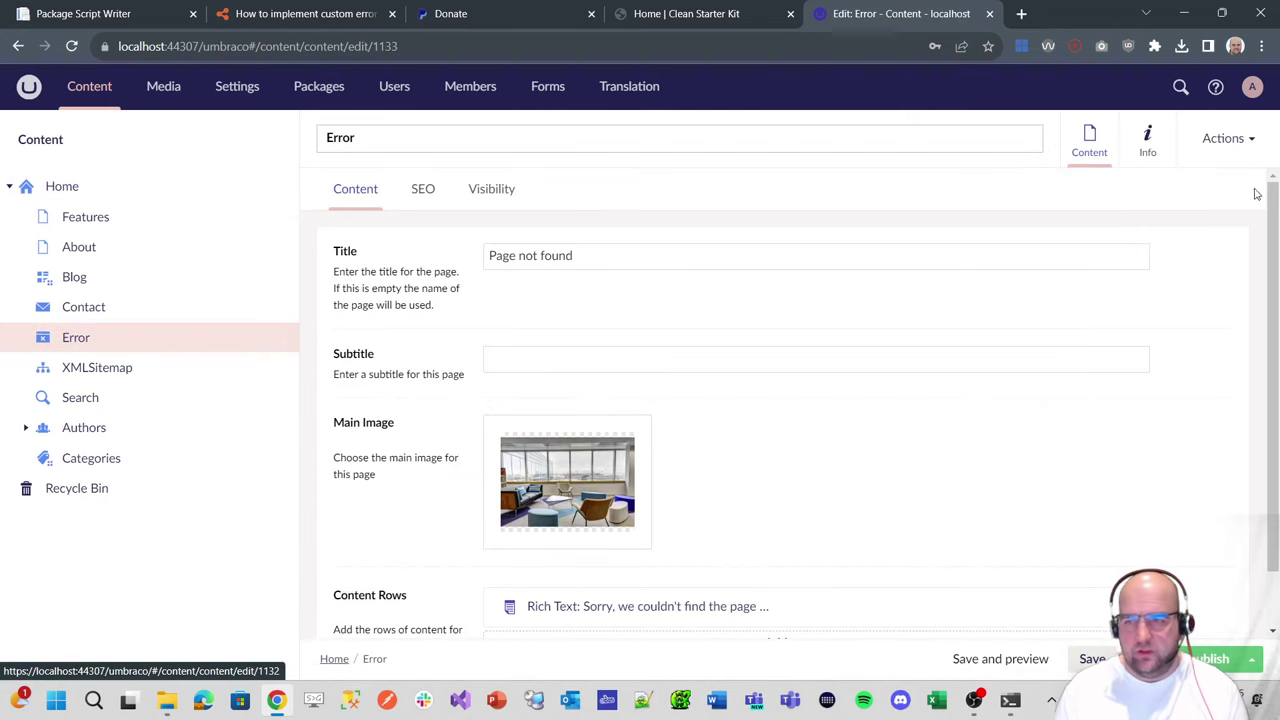
{"action": "left_click", "coordinate": [1150, 156]}
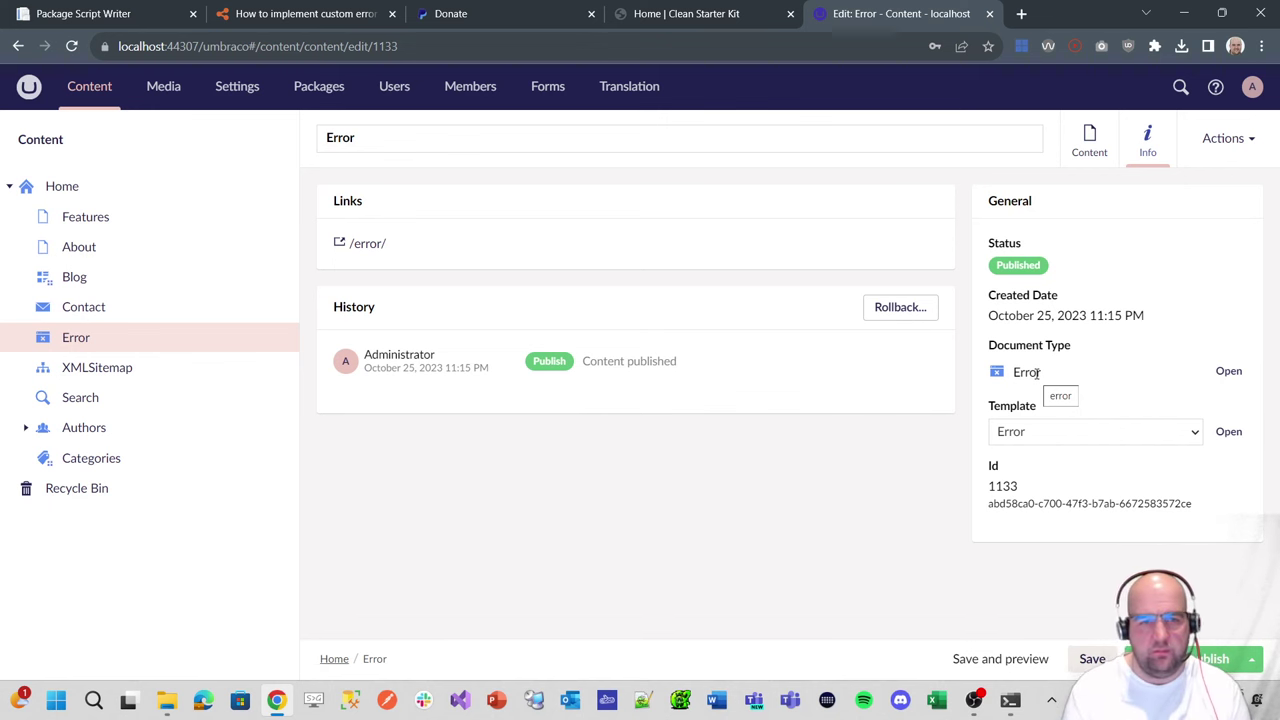
- Rename the Error document type under Pages to "Error Page", set its alias to errorPage, and save it
{"action": "left_click", "coordinate": [232, 88]}
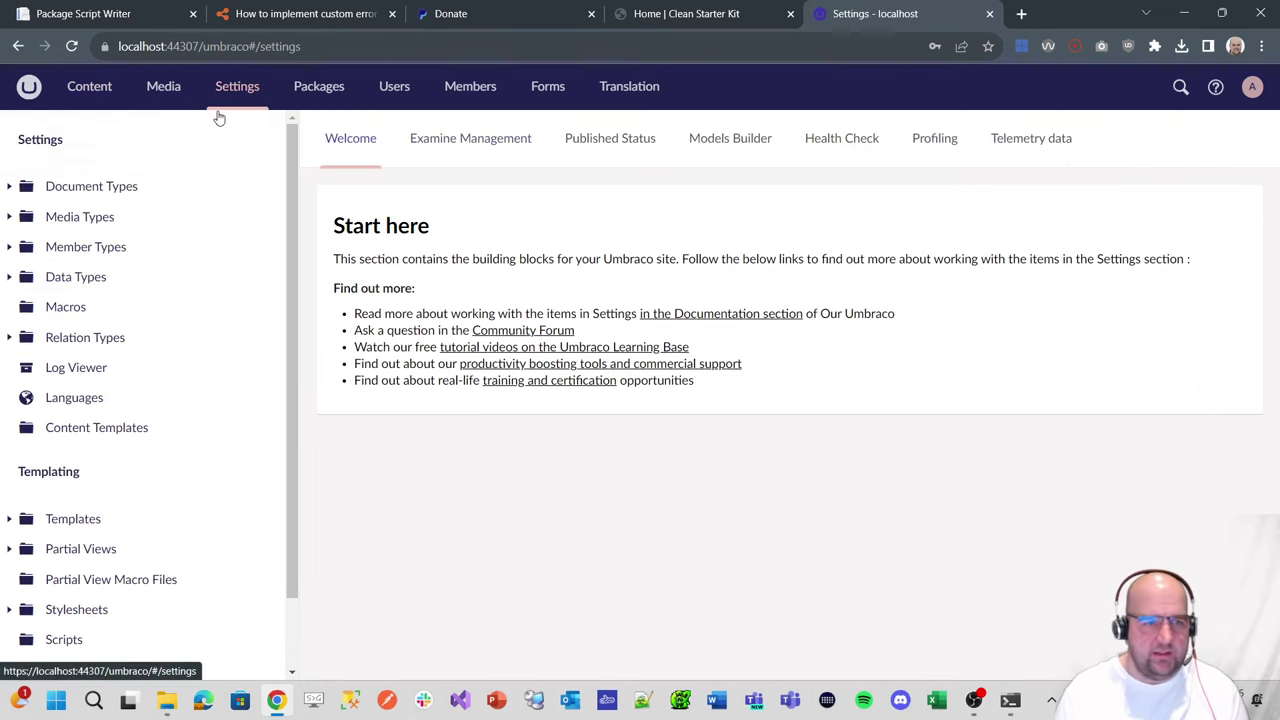
{"action": "left_click", "coordinate": [10, 187]}
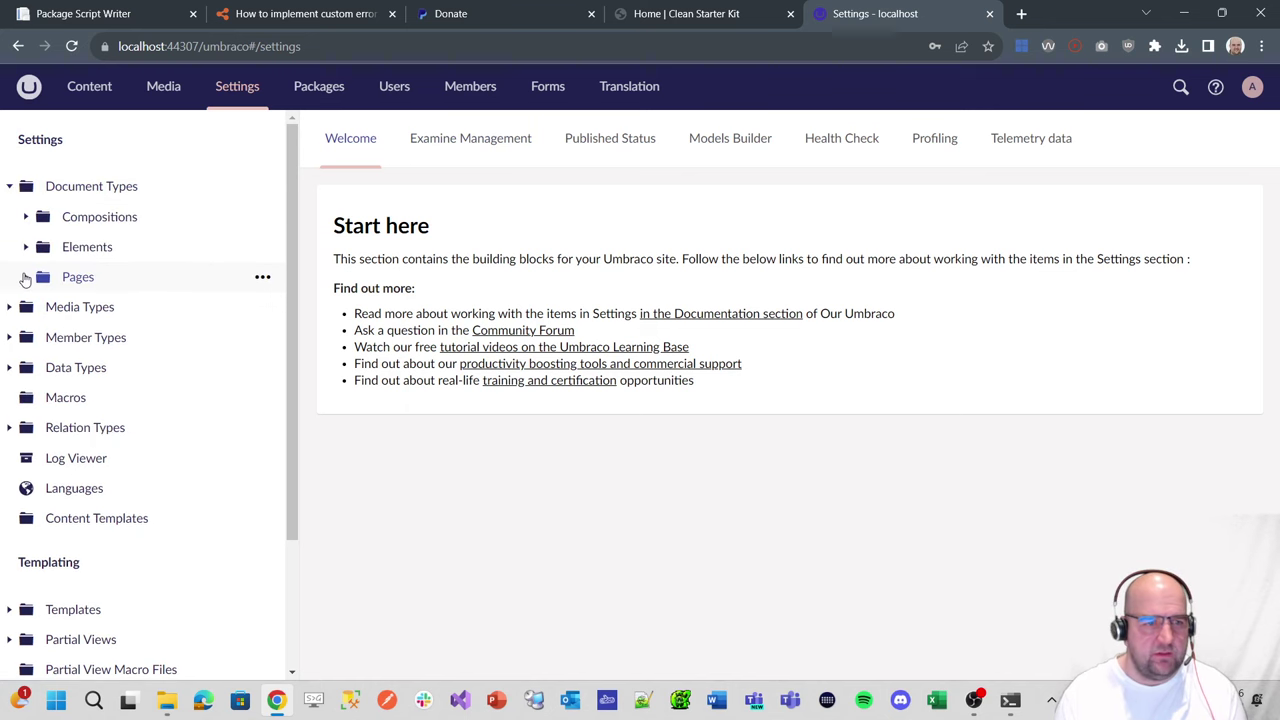
{"action": "left_click", "coordinate": [26, 277]}
{"action": "left_click", "coordinate": [105, 550]}
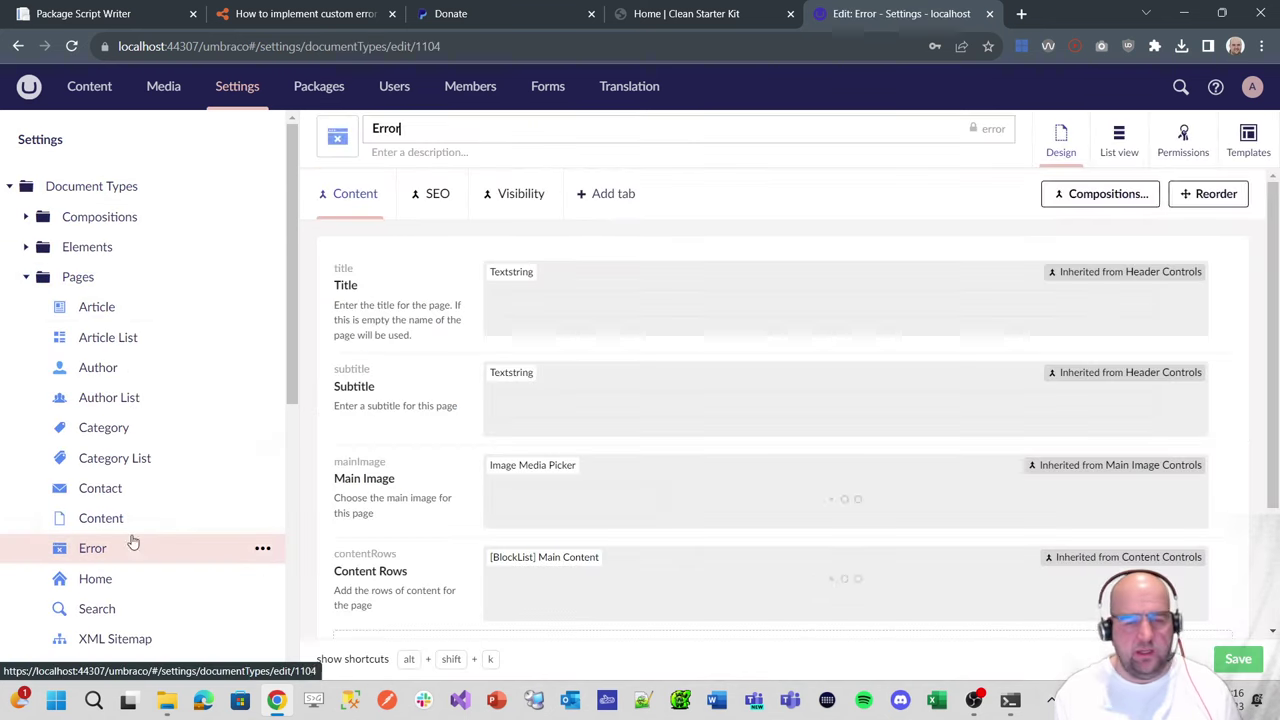
{"action": "left_click", "coordinate": [424, 128]}
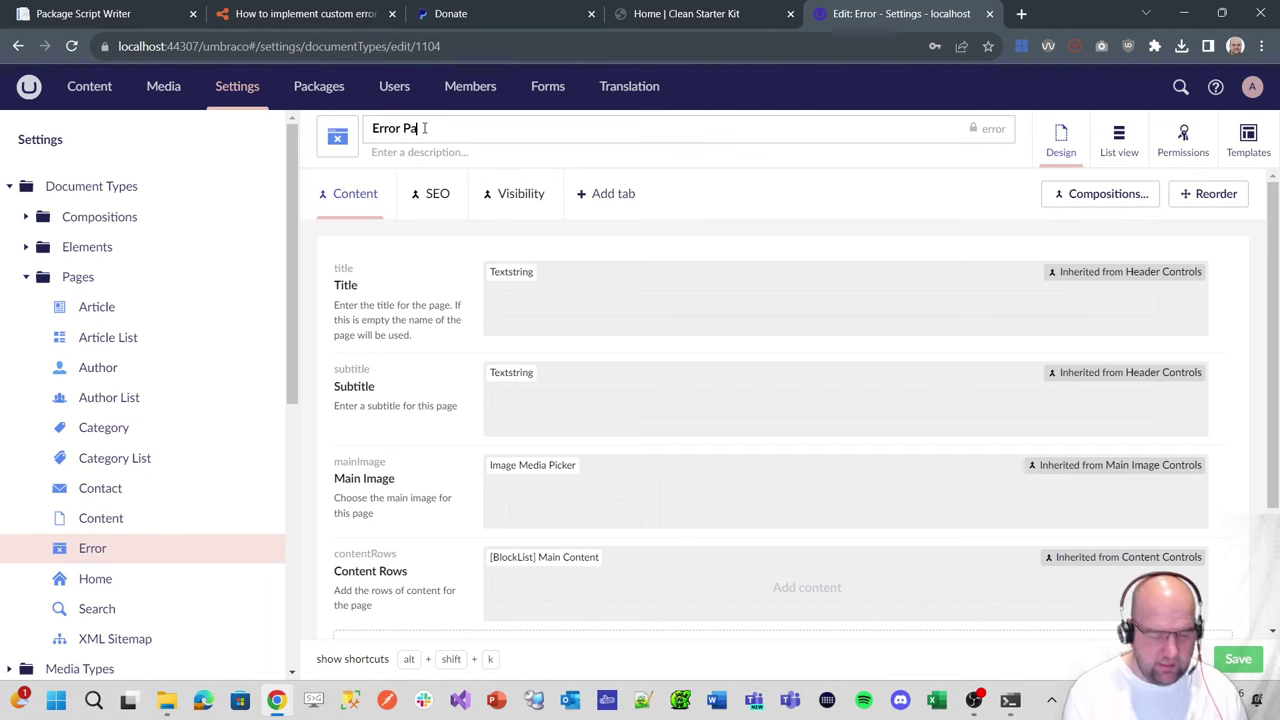
{"action": "left_click", "coordinate": [974, 134]}
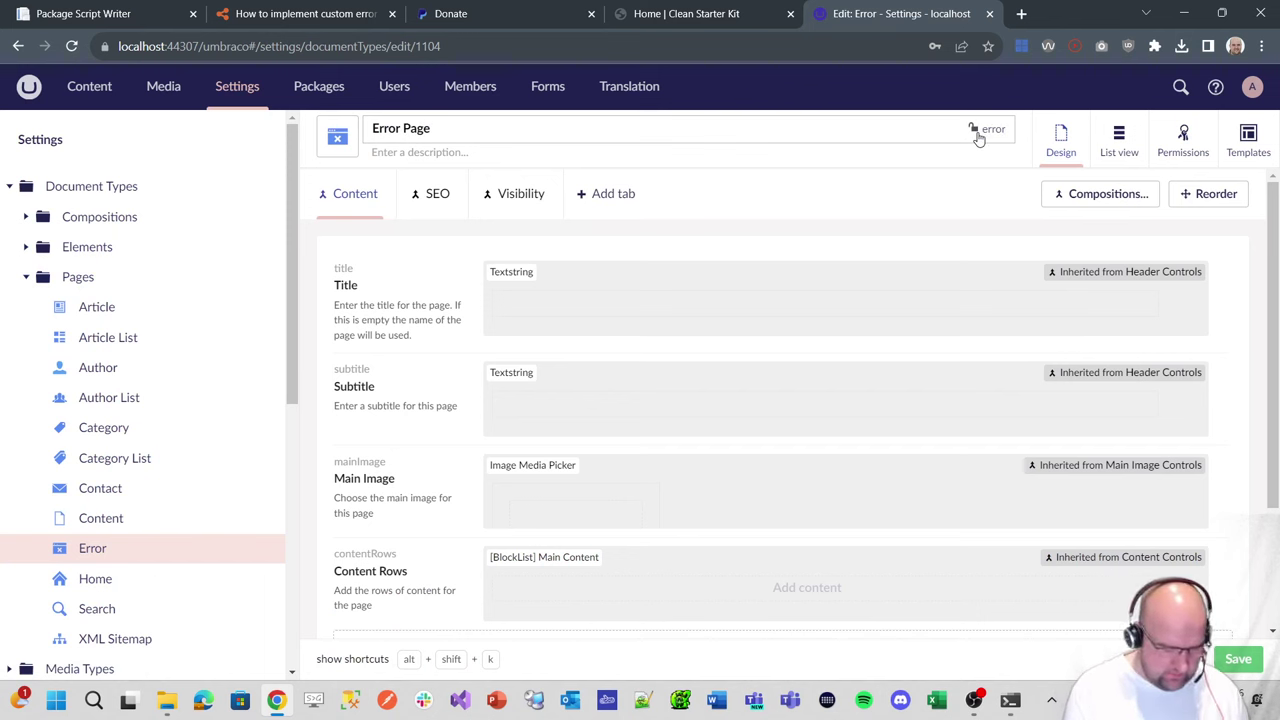
{"action": "left_click", "coordinate": [975, 132]}
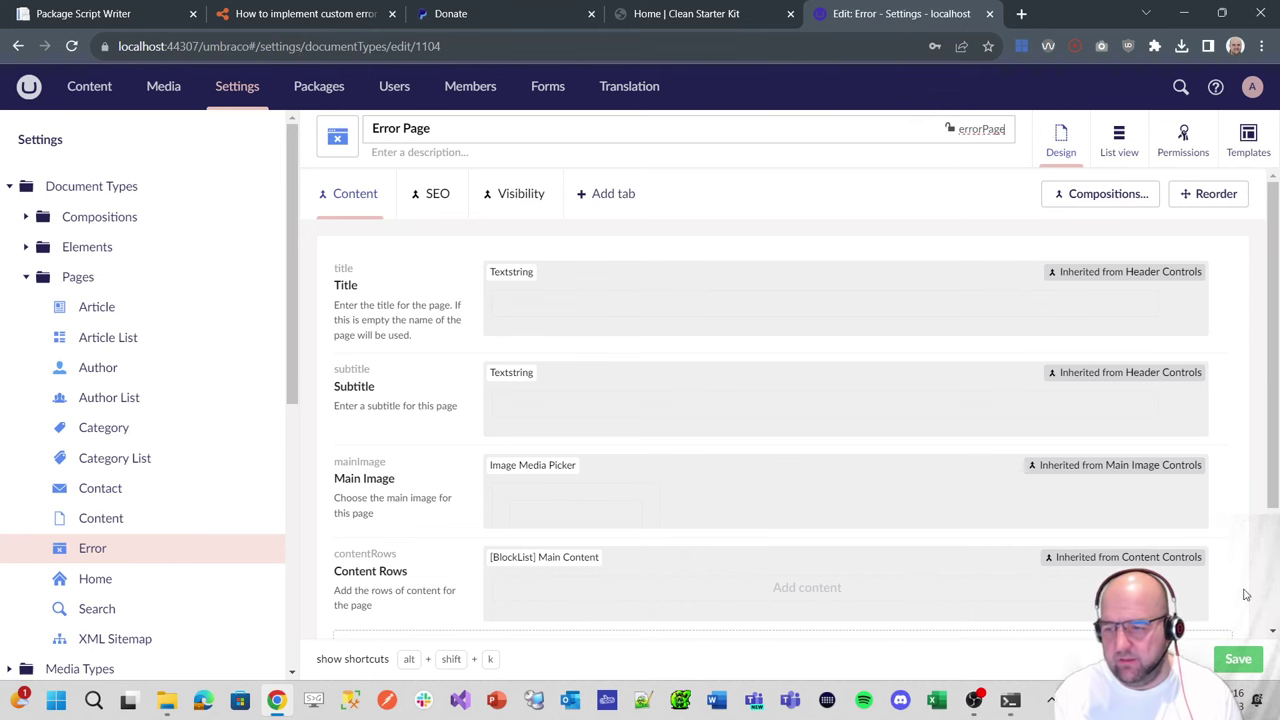
{"action": "left_click", "coordinate": [1240, 660]}
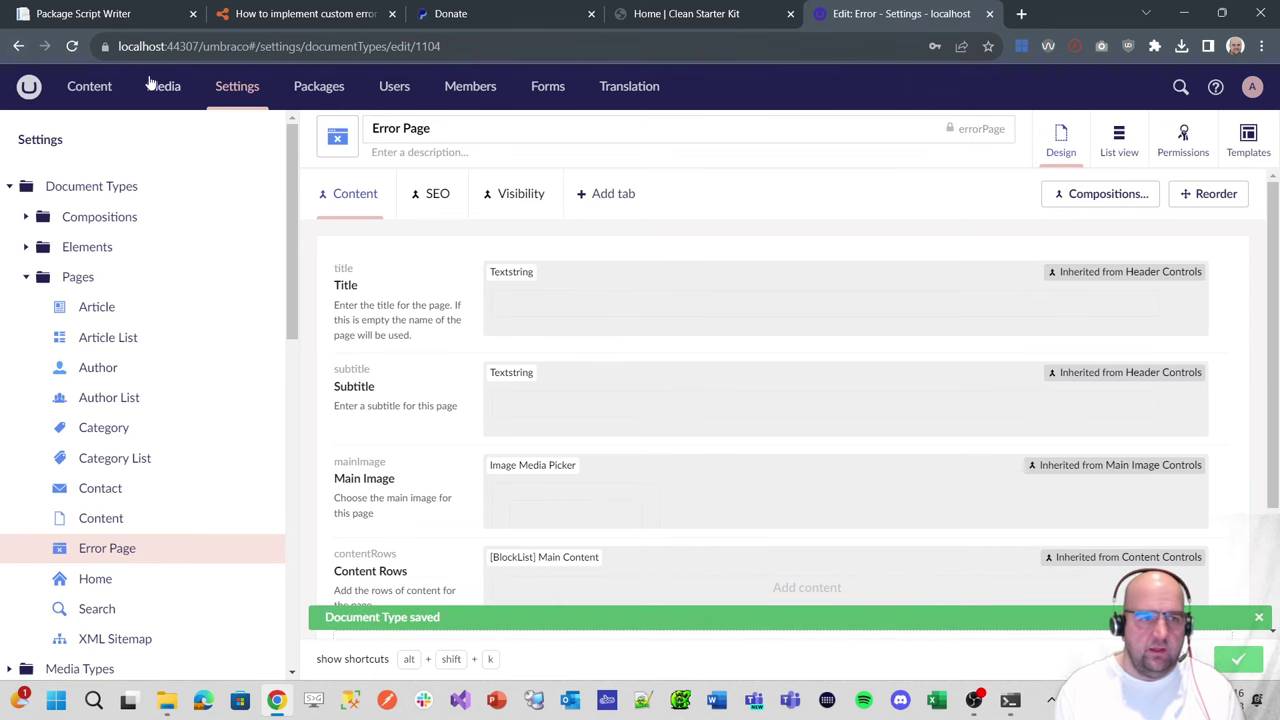
- Check the Error content page's info and open its /error/ link to examine the rendered page and the terminal log
{"action": "left_click", "coordinate": [104, 88]}
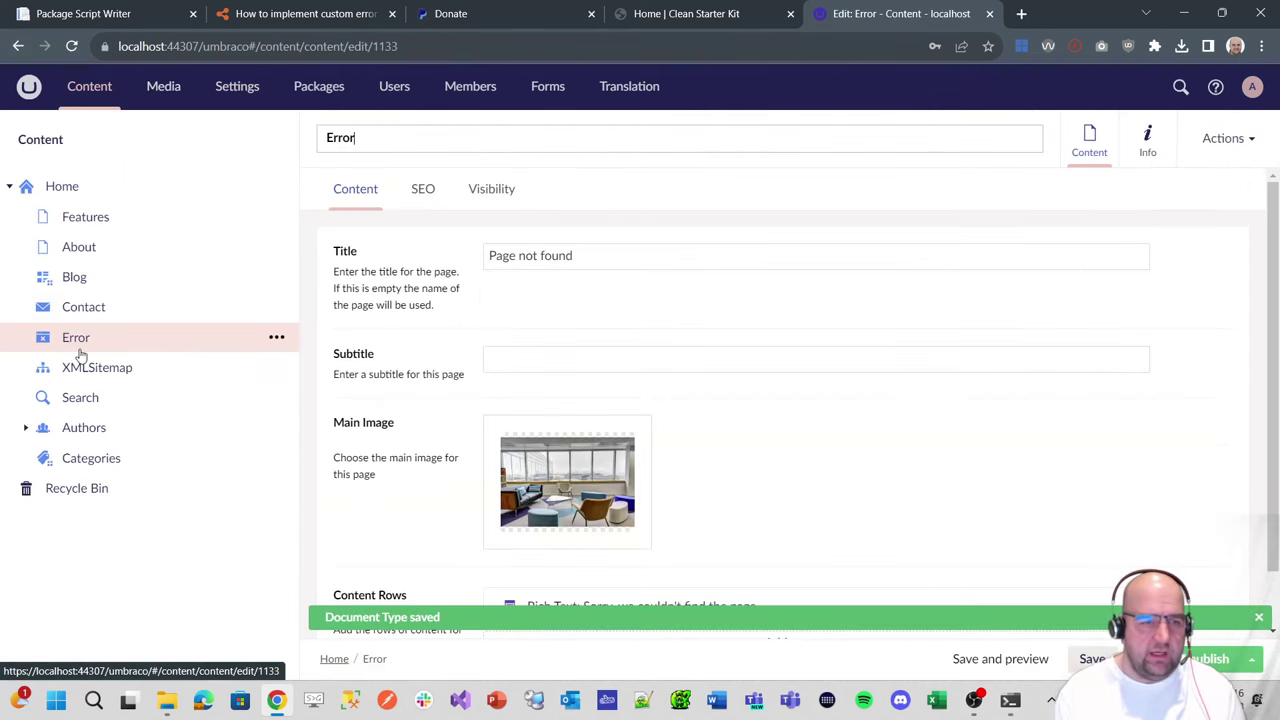
{"action": "left_click", "coordinate": [1147, 145]}
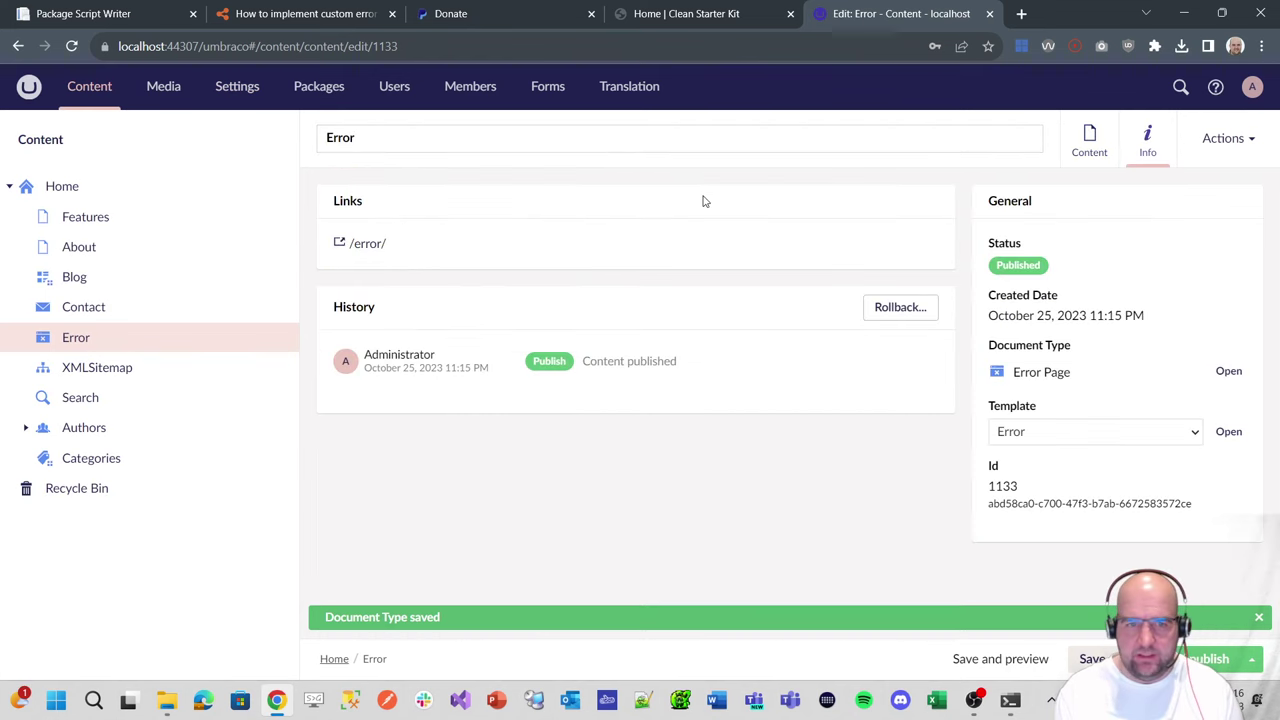
{"action": "left_click", "coordinate": [370, 244]}
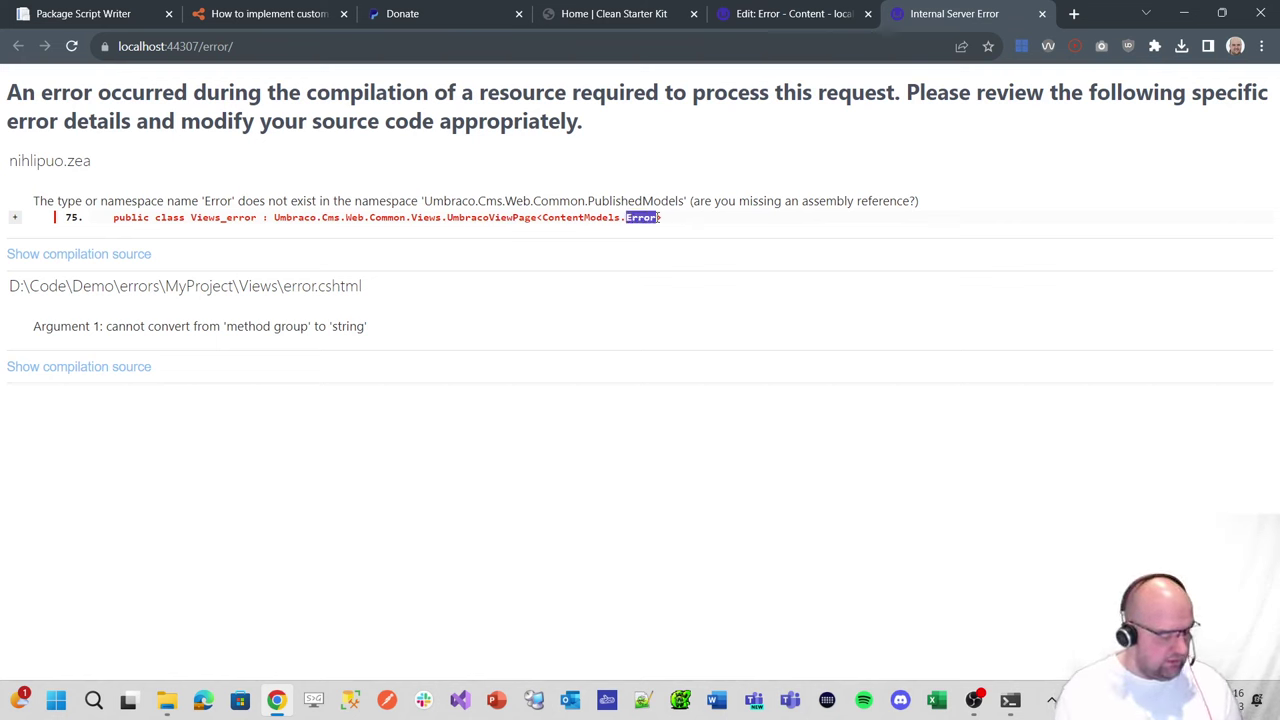
{"action": "key", "text": "alt+Tab"}
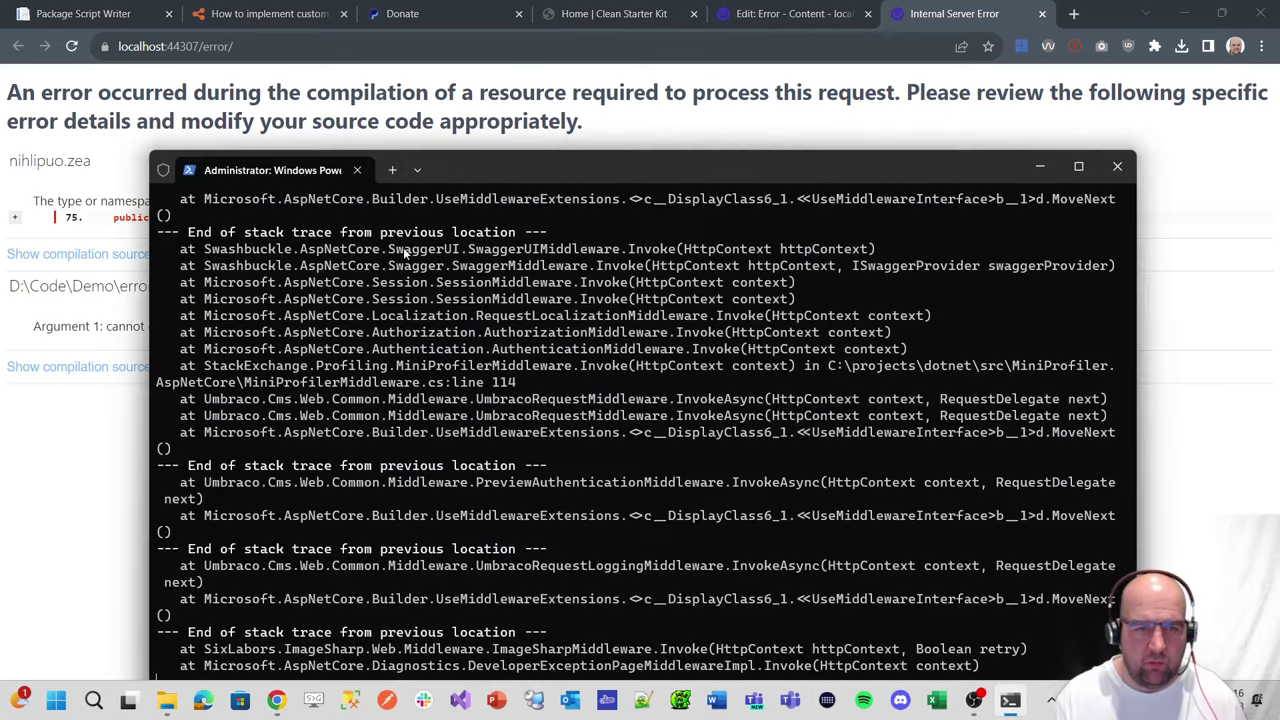
{"action": "key", "text": "alt+Tab"}
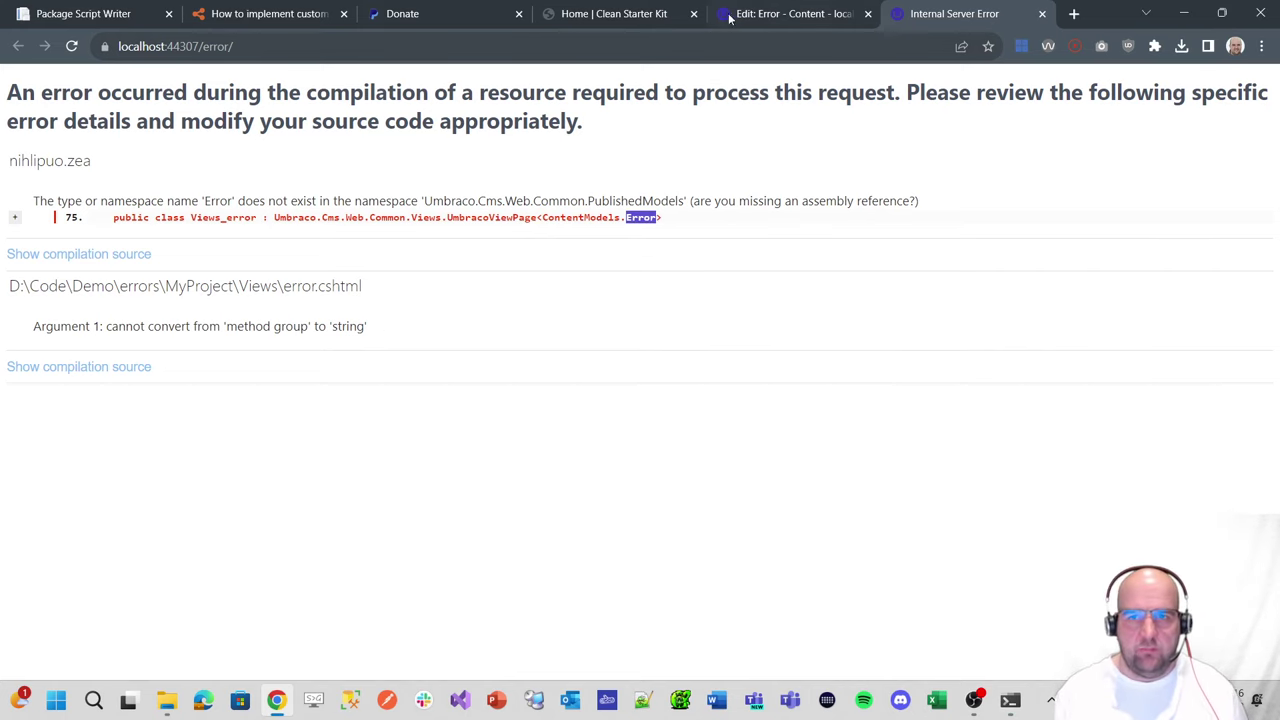
{"action": "left_click", "coordinate": [762, 13]}
{"action": "left_click", "coordinate": [249, 100]}
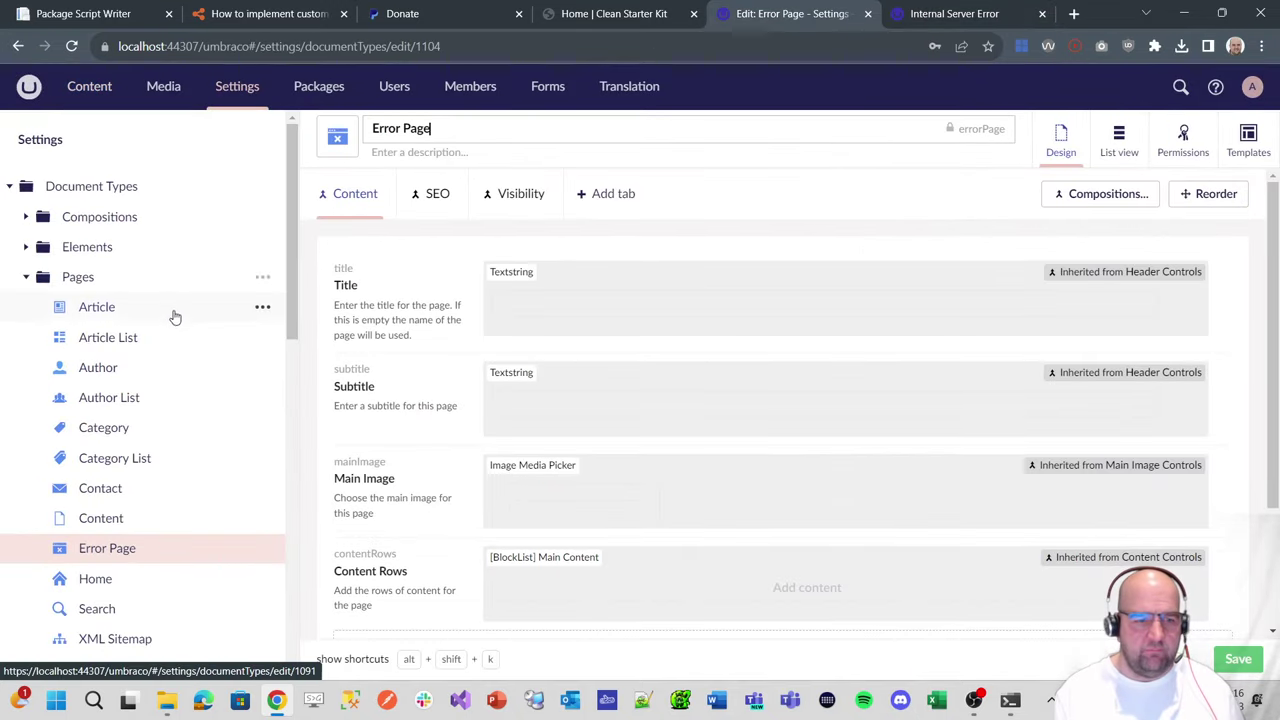
{"action": "scroll", "coordinate": [172, 320], "scroll_direction": "down", "scroll_amount": 4}
{"action": "scroll", "coordinate": [140, 360], "scroll_direction": "down", "scroll_amount": 4}
{"action": "left_click", "coordinate": [86, 393]}
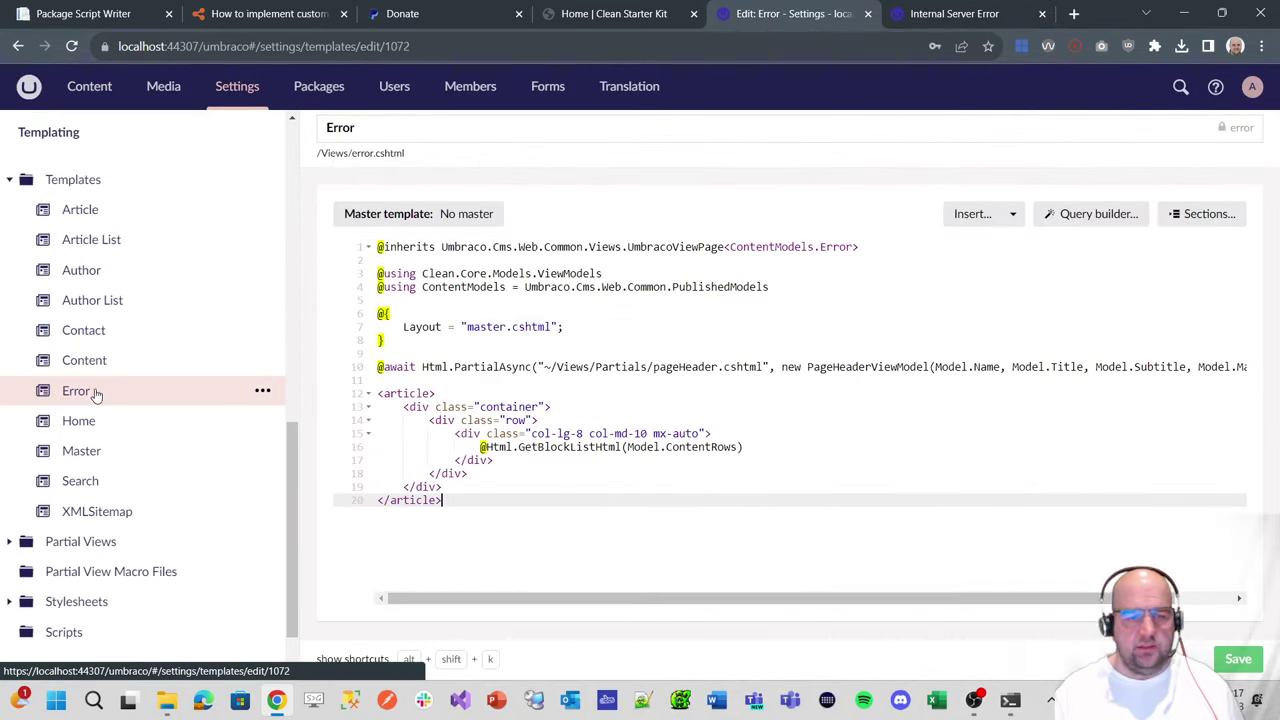
{"action": "left_click", "coordinate": [842, 250]}
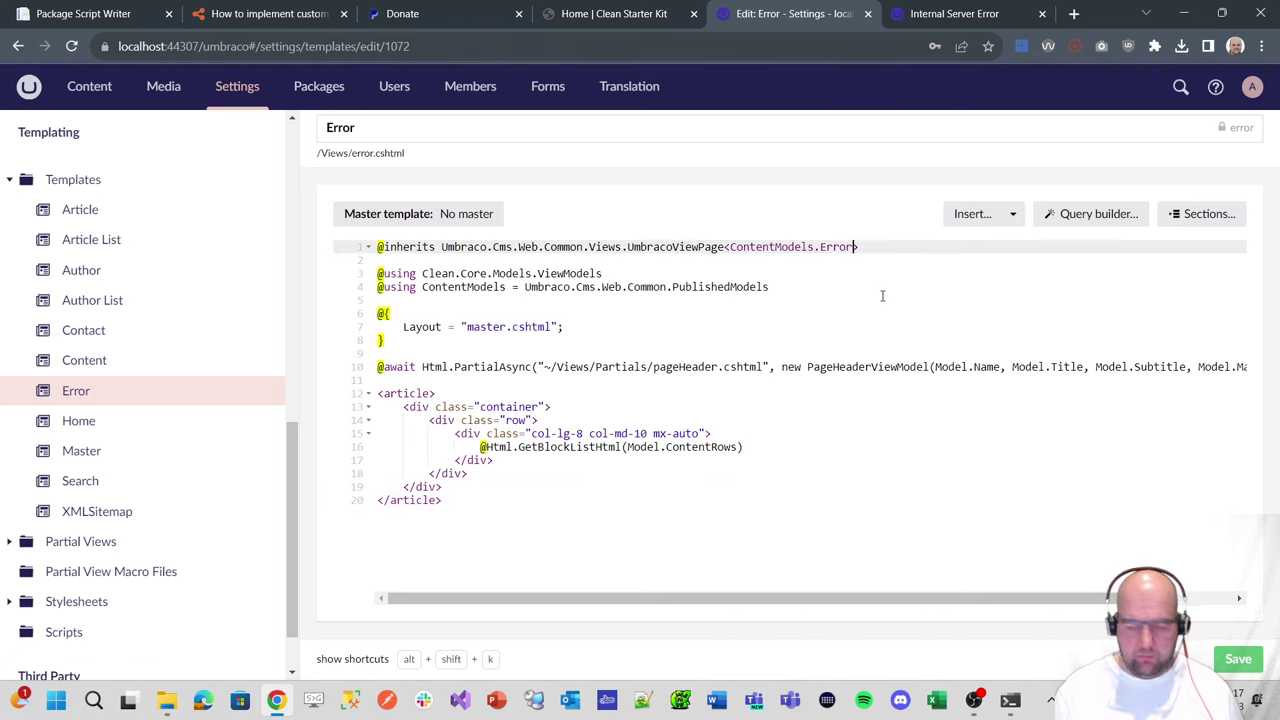
{"action": "type", "text": "Page"}
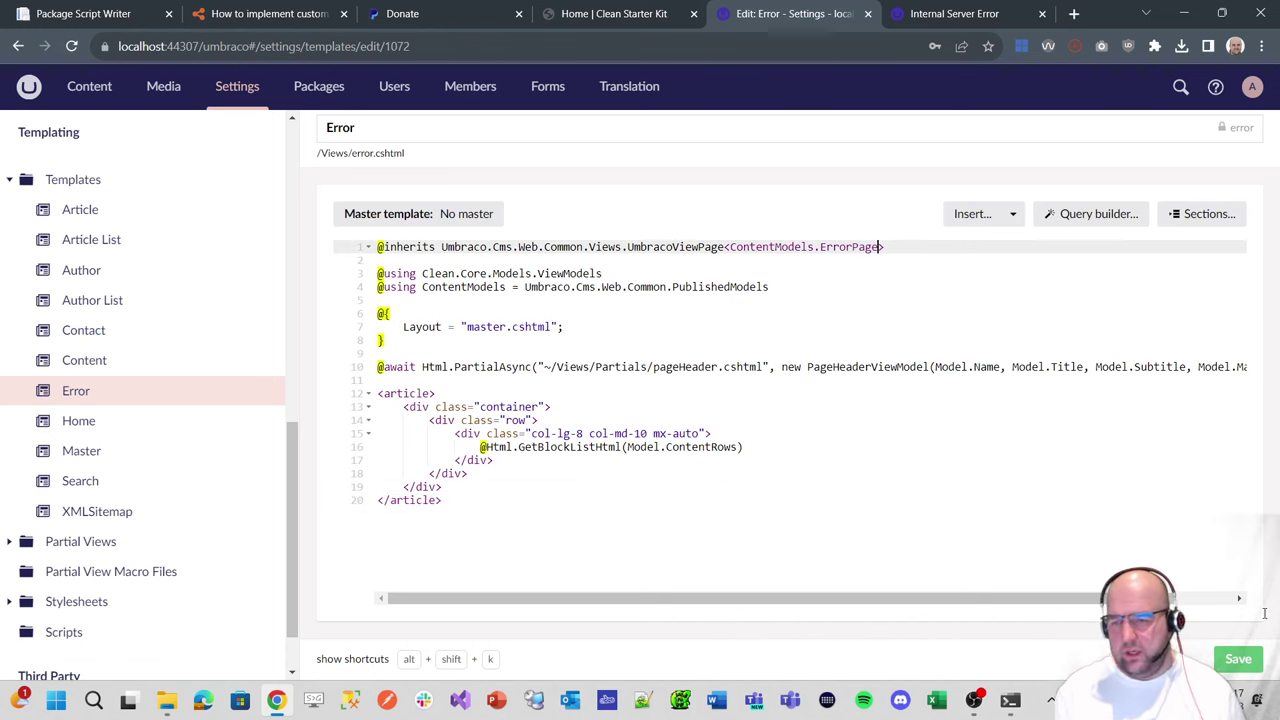
{"action": "left_click", "coordinate": [1240, 662]}
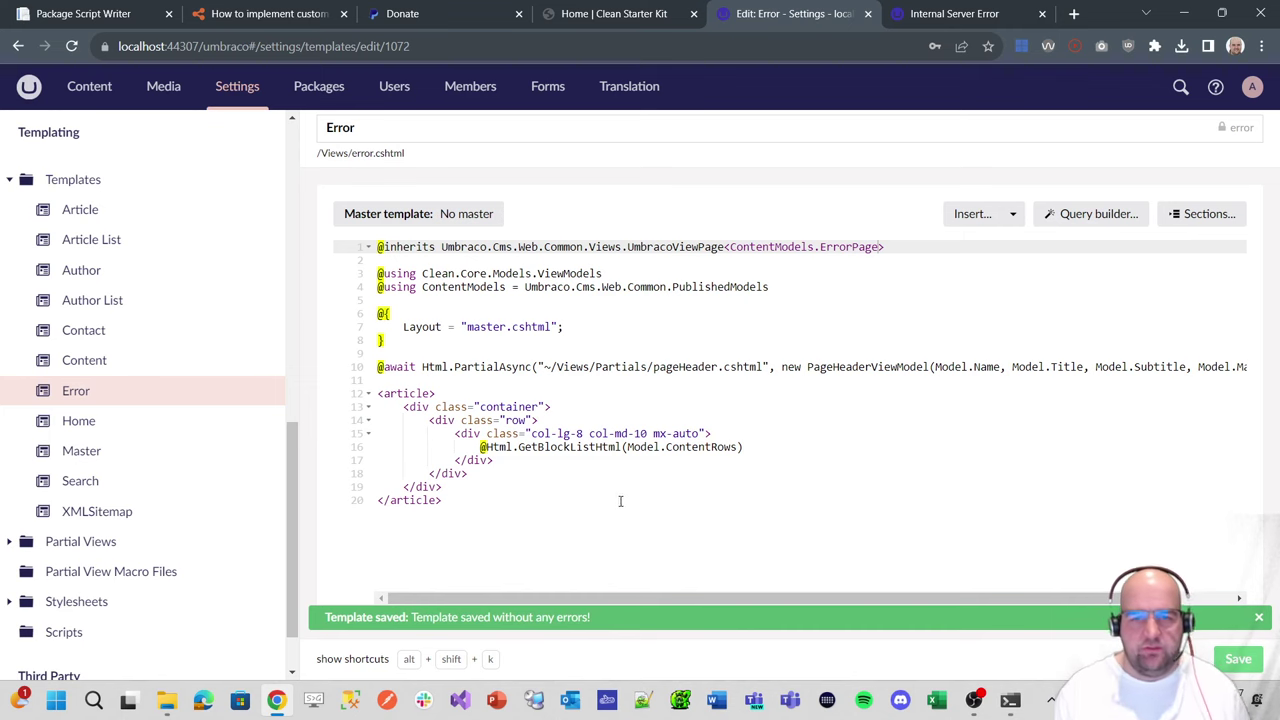
- Stop the running site, close the terminal, and open MySolution.sln from the errors folder in Visual Studio
{"action": "left_click", "coordinate": [1010, 700]}
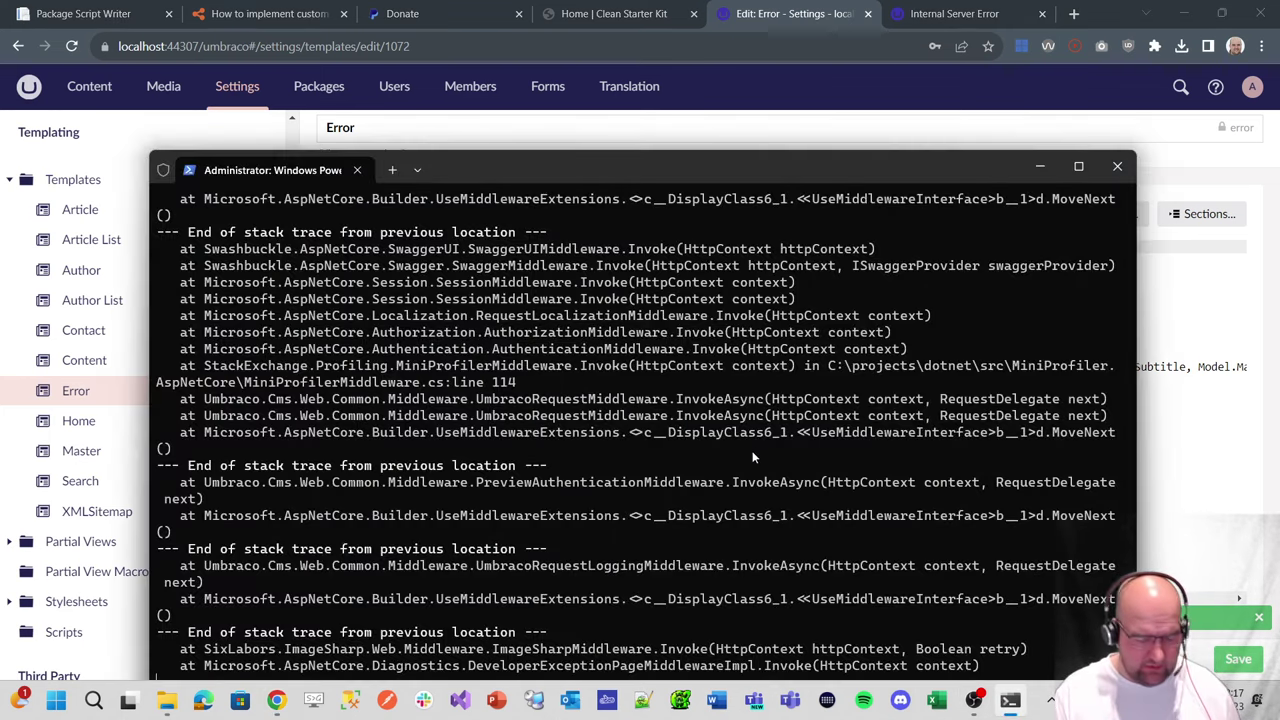
{"action": "key", "text": "ctrl+c"}
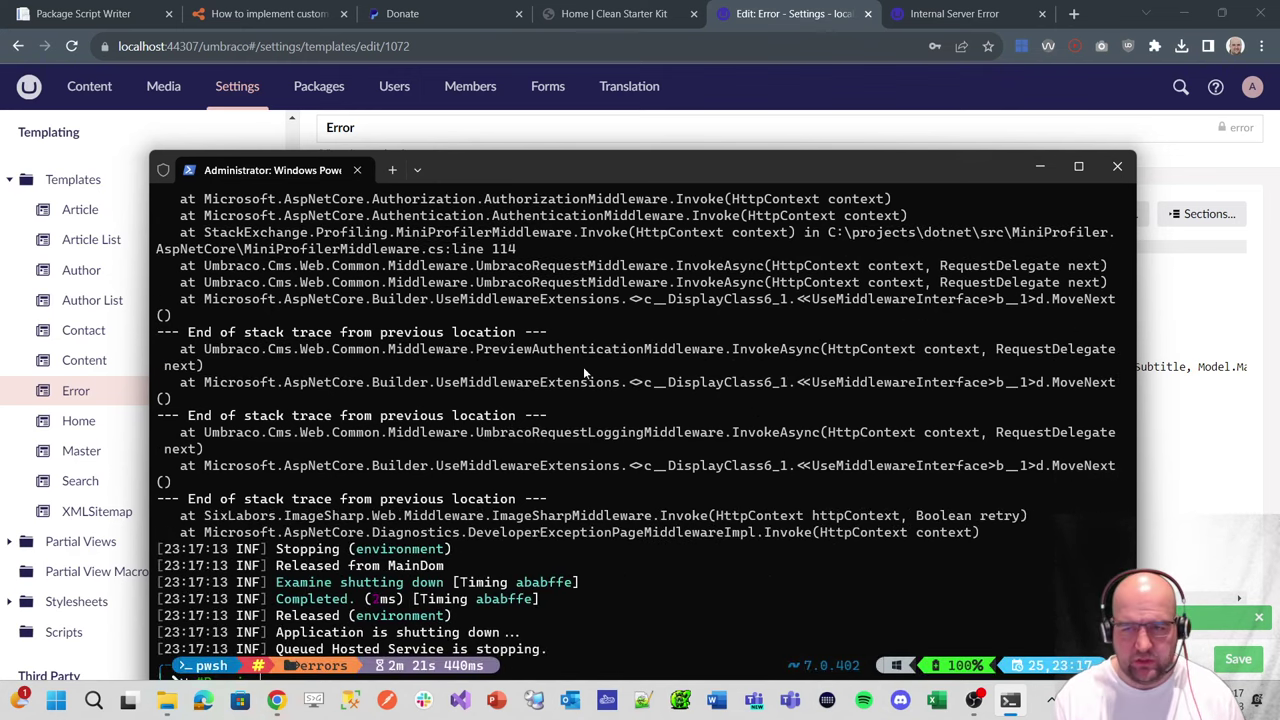
{"action": "left_click", "coordinate": [1119, 168]}
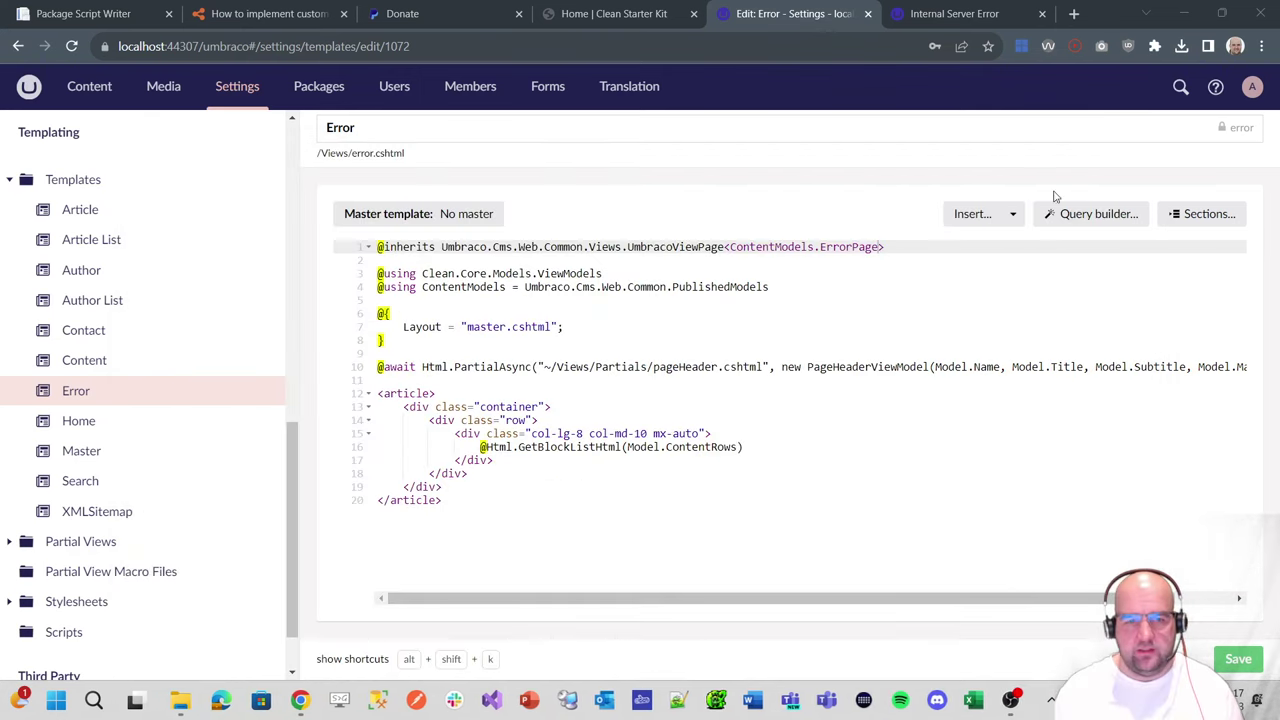
{"action": "left_click", "coordinate": [203, 700]}
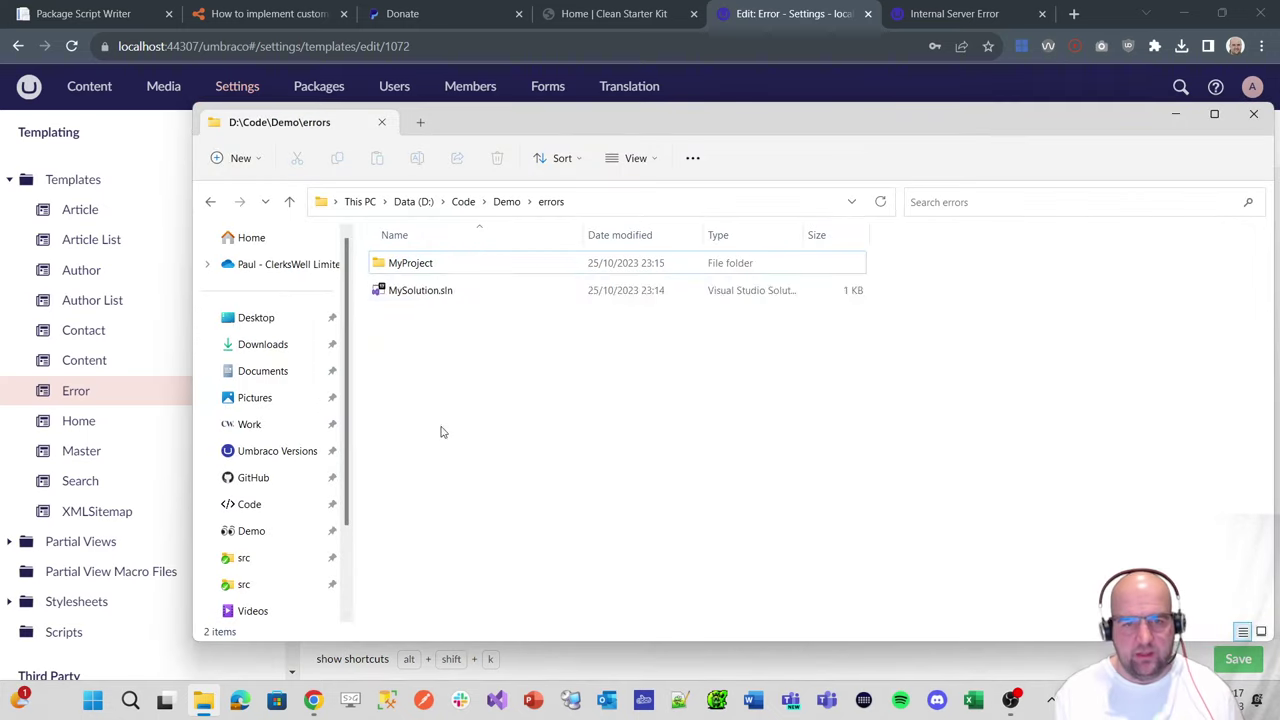
{"action": "double_click", "coordinate": [437, 290]}
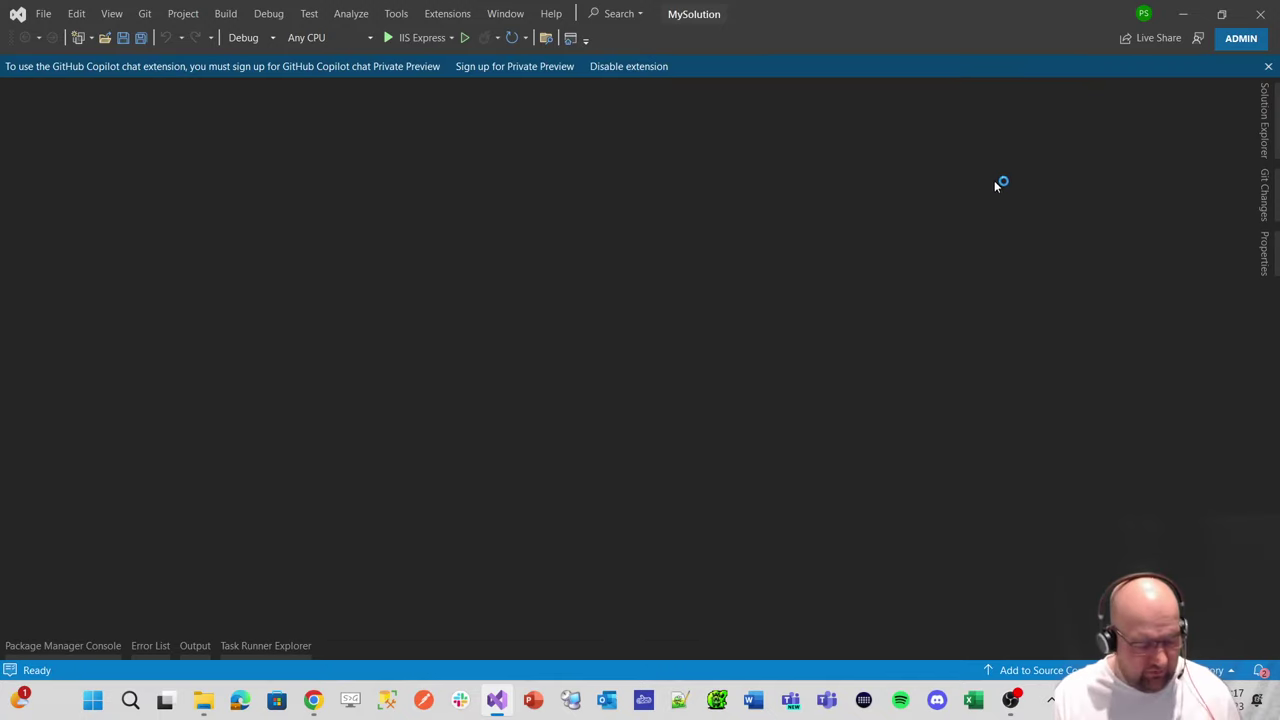
- Switch to the codeshare post in Chrome and examine step 1, including the development check and the UseExceptionHandler("/error") code
{"action": "key", "text": "alt+Tab"}
{"action": "key", "text": "alt+Tab"}
{"action": "key", "text": "Tab"}
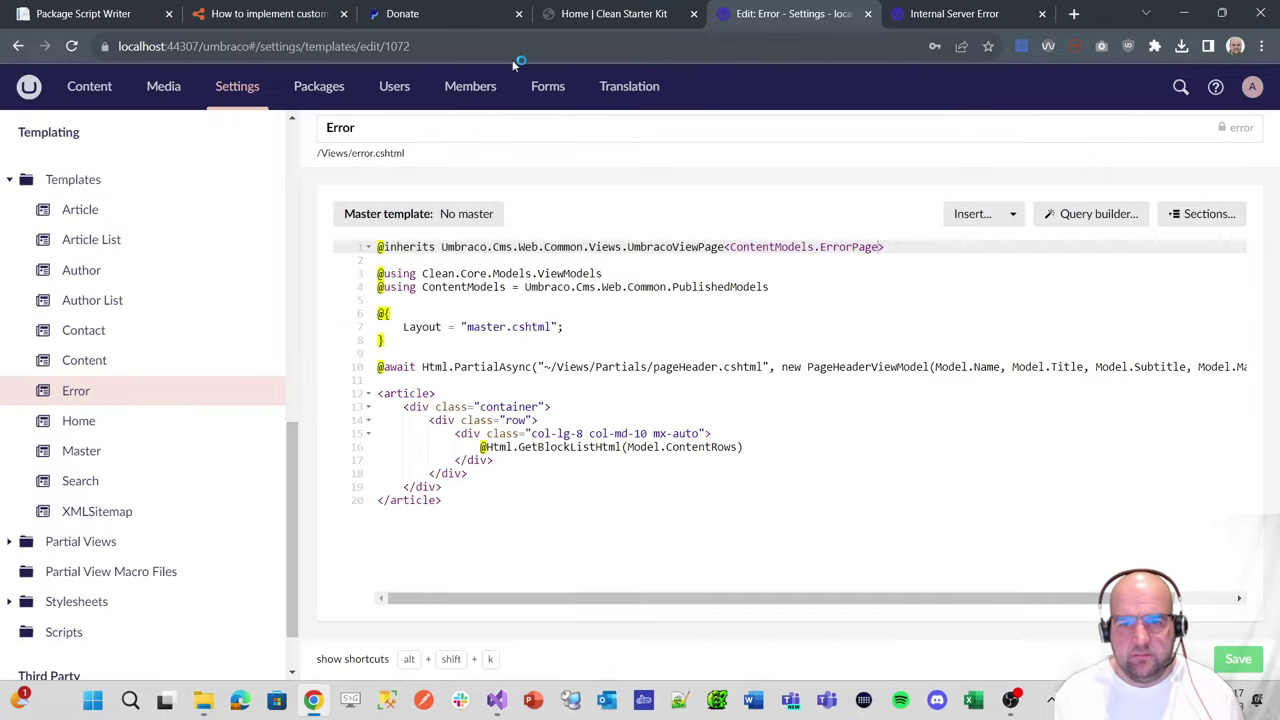
{"action": "left_click", "coordinate": [255, 16]}
{"action": "scroll", "coordinate": [560, 191], "scroll_direction": "down", "scroll_amount": 5}
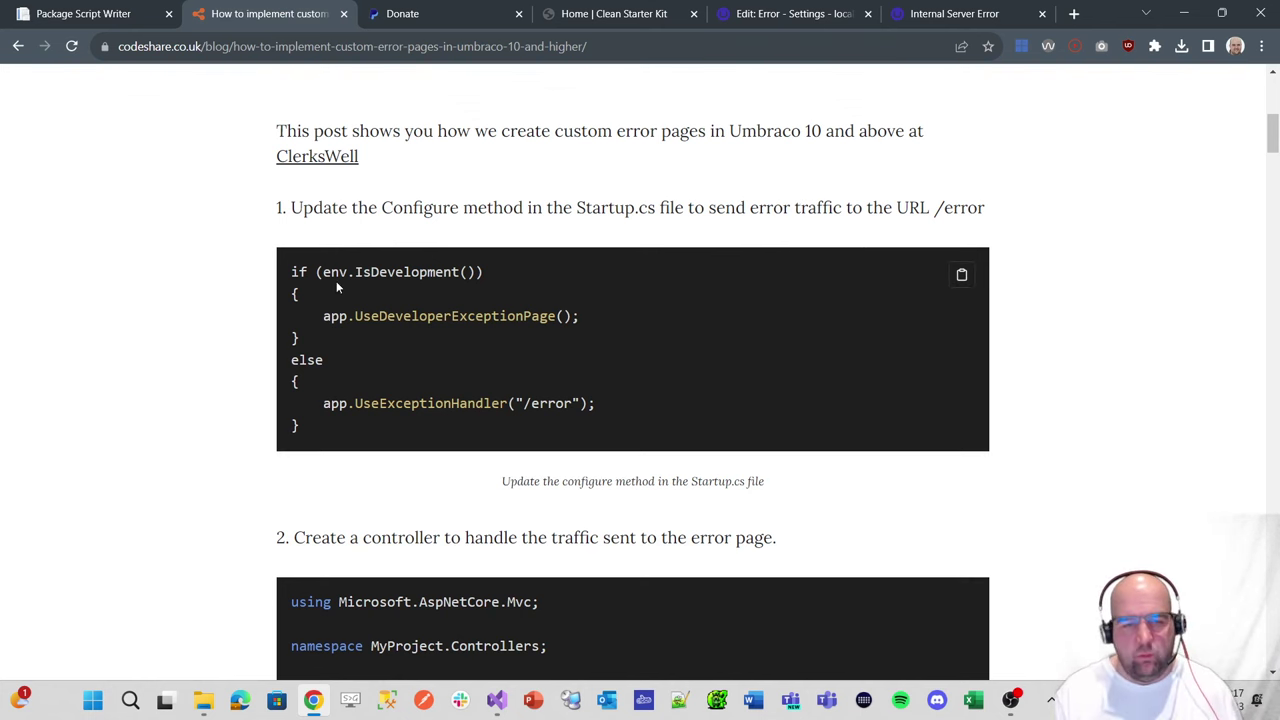
{"action": "left_click_drag", "start_coordinate": [322, 271], "coordinate": [455, 300]}
{"action": "left_click", "coordinate": [353, 316]}
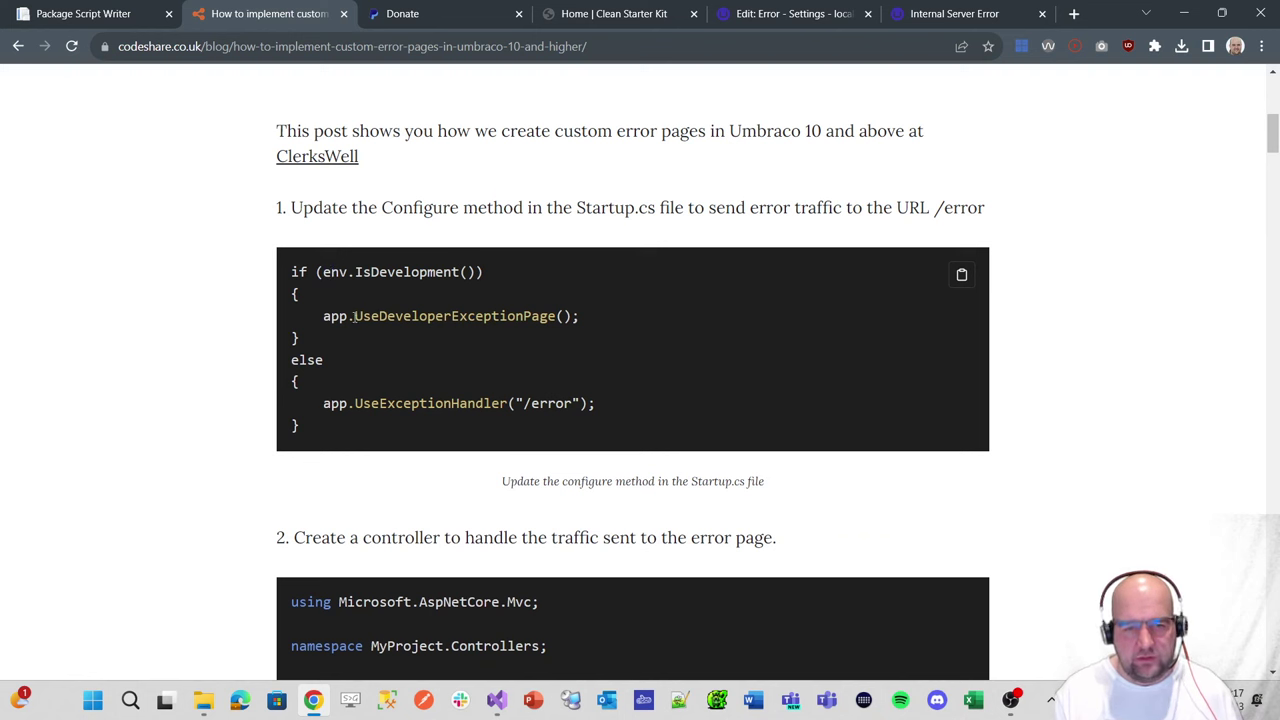
{"action": "left_click_drag", "start_coordinate": [323, 316], "coordinate": [549, 322]}
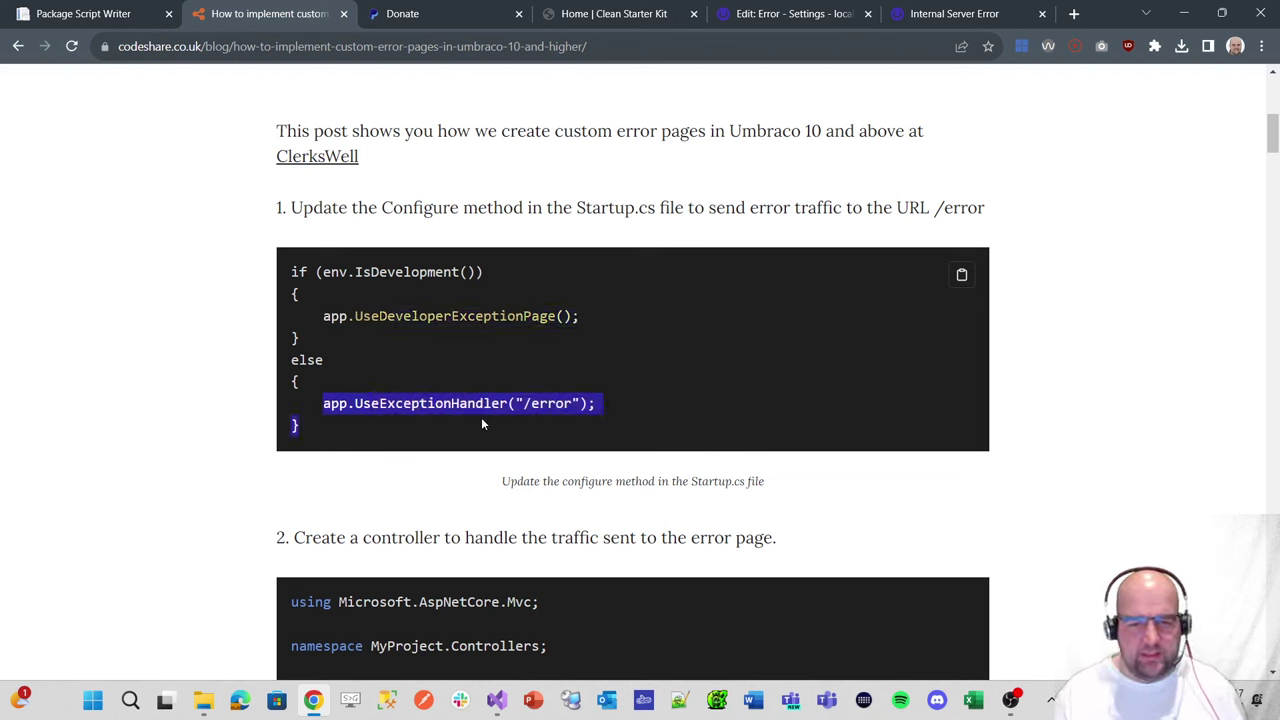
{"action": "left_click_drag", "start_coordinate": [481, 424], "coordinate": [603, 408]}
{"action": "left_click", "coordinate": [603, 408]}
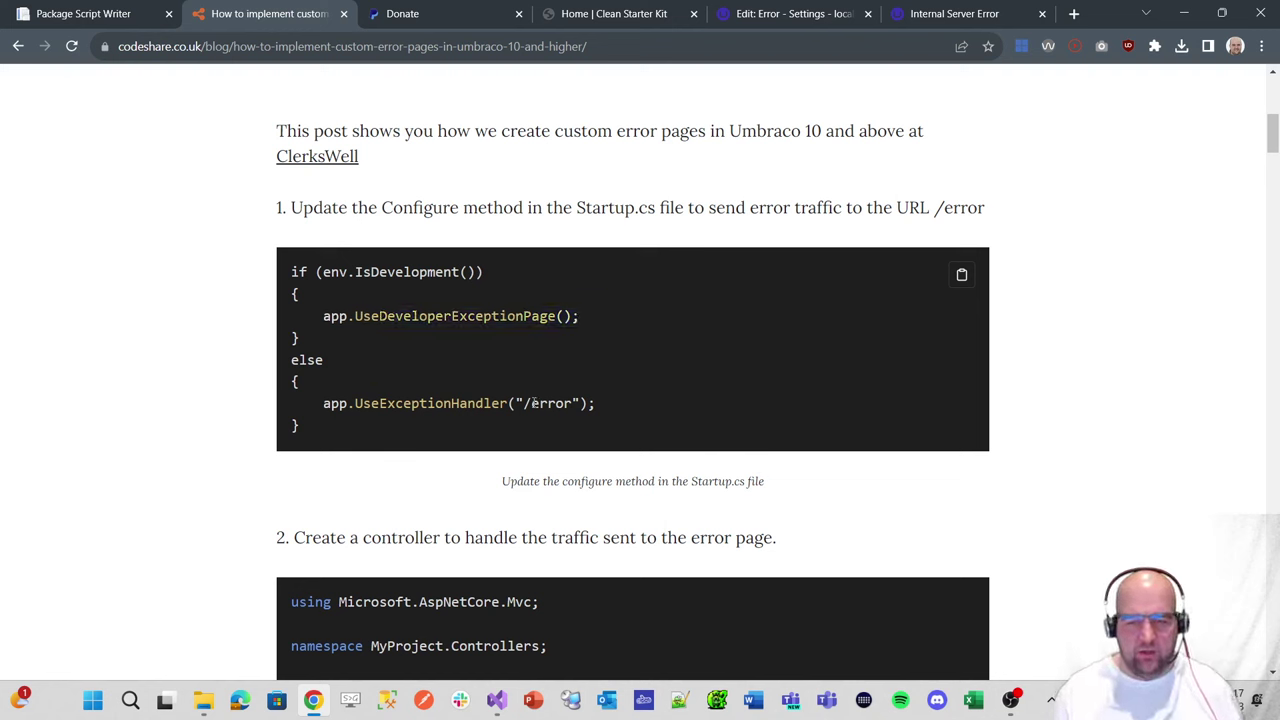
{"action": "left_click_drag", "start_coordinate": [519, 403], "coordinate": [573, 403]}
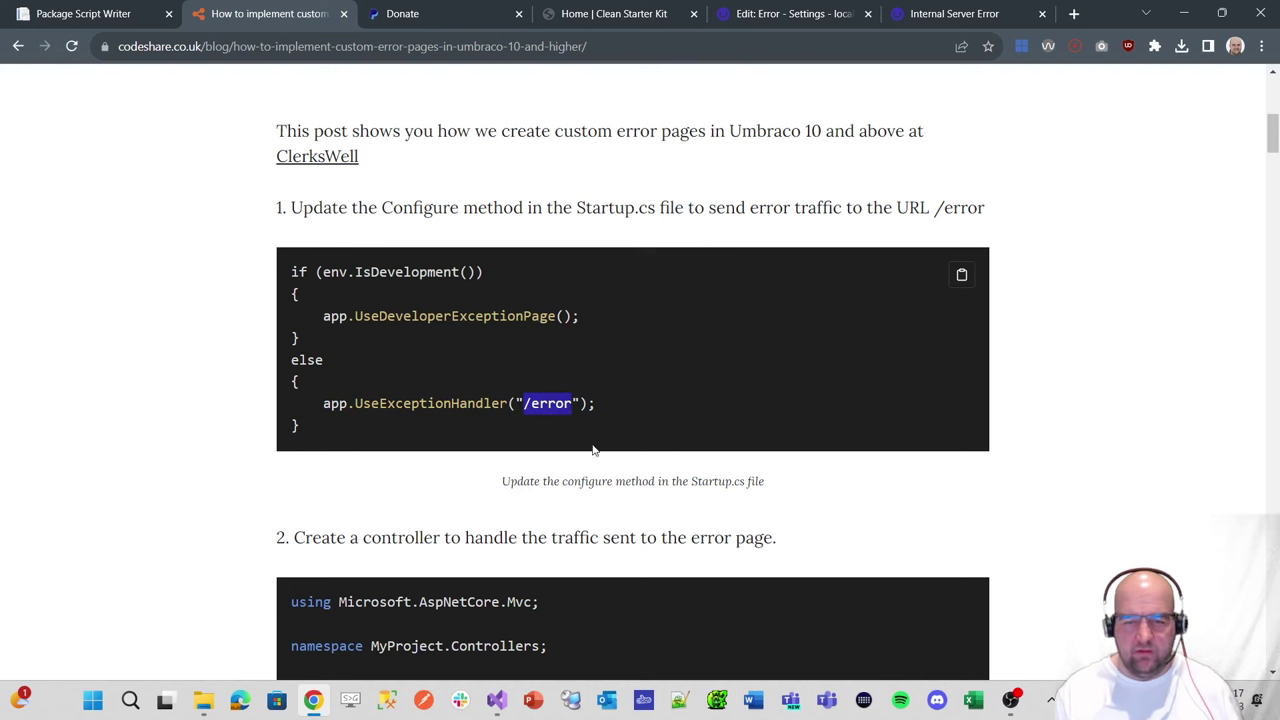
- Copy the else block containing app.UseExceptionHandler("/error") from step 1 of the blog post
{"action": "left_click", "coordinate": [310, 423]}
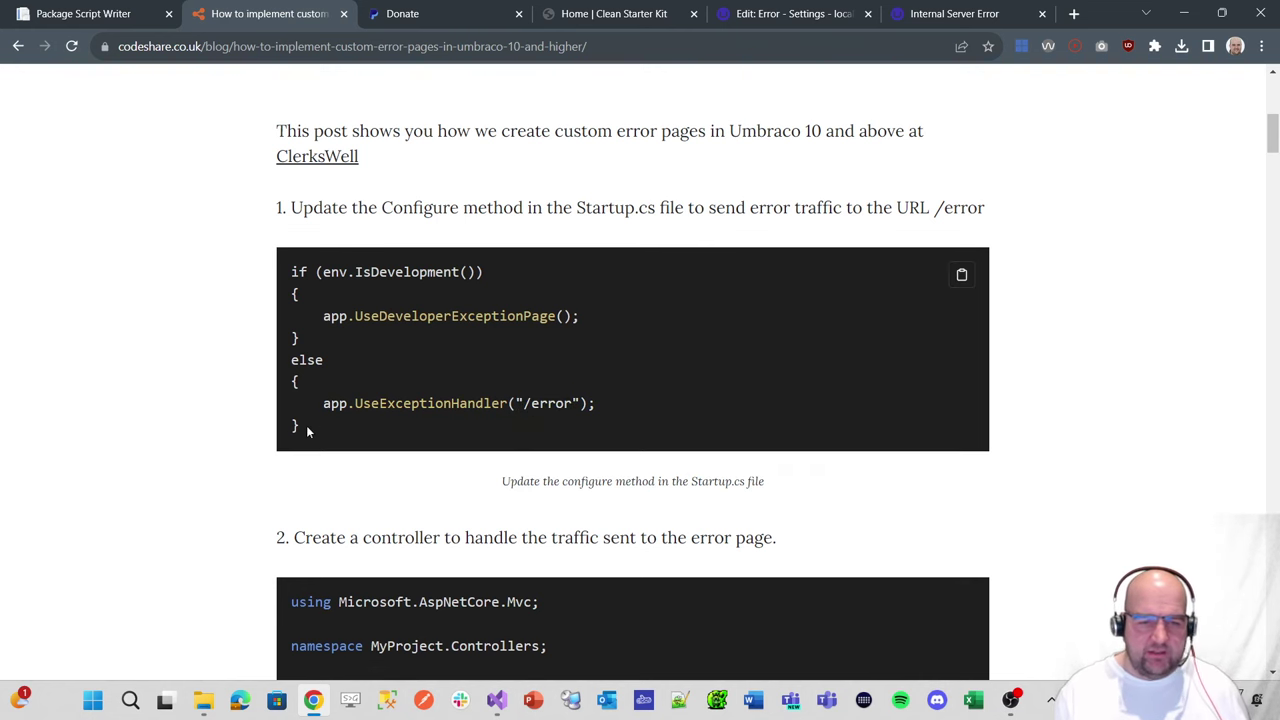
{"action": "left_click_drag", "start_coordinate": [306, 425], "coordinate": [274, 354]}
{"action": "key", "text": "ctrl+c"}
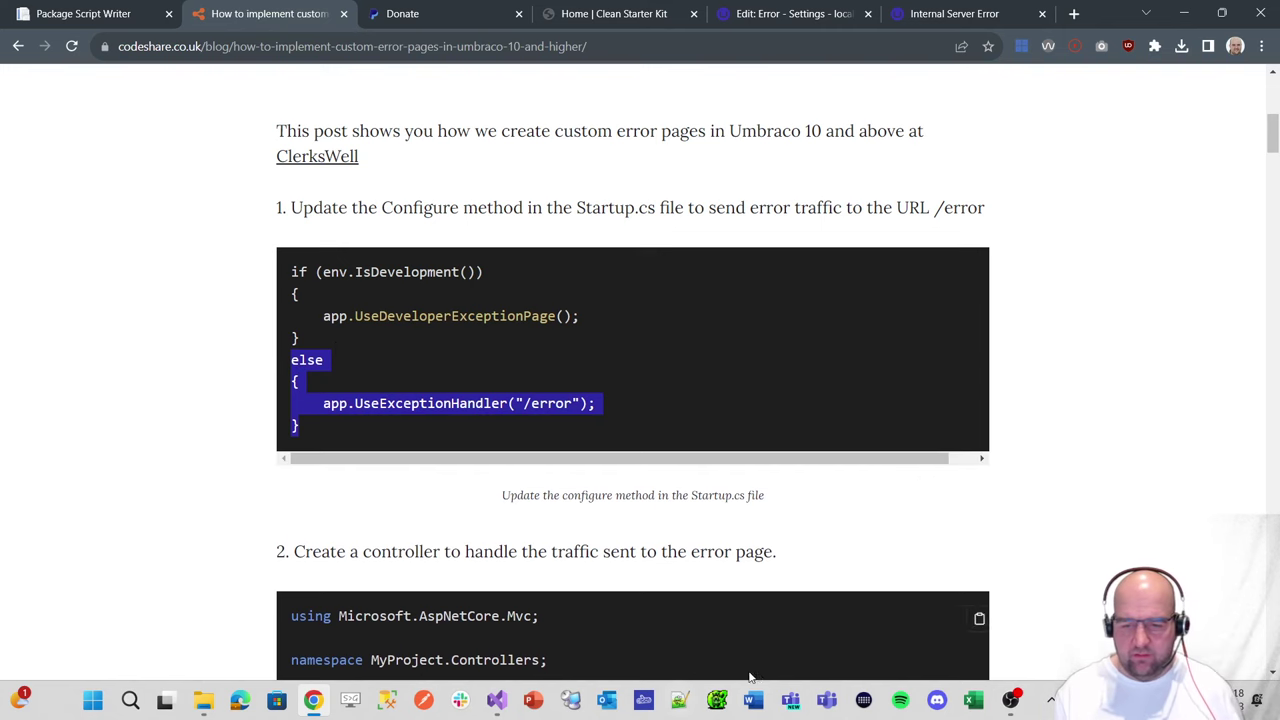
- Switch to Visual Studio, open Startup.cs from MyProject, and close the GitHub Copilot output
{"action": "left_click", "coordinate": [496, 700]}
{"action": "left_click", "coordinate": [1266, 120]}
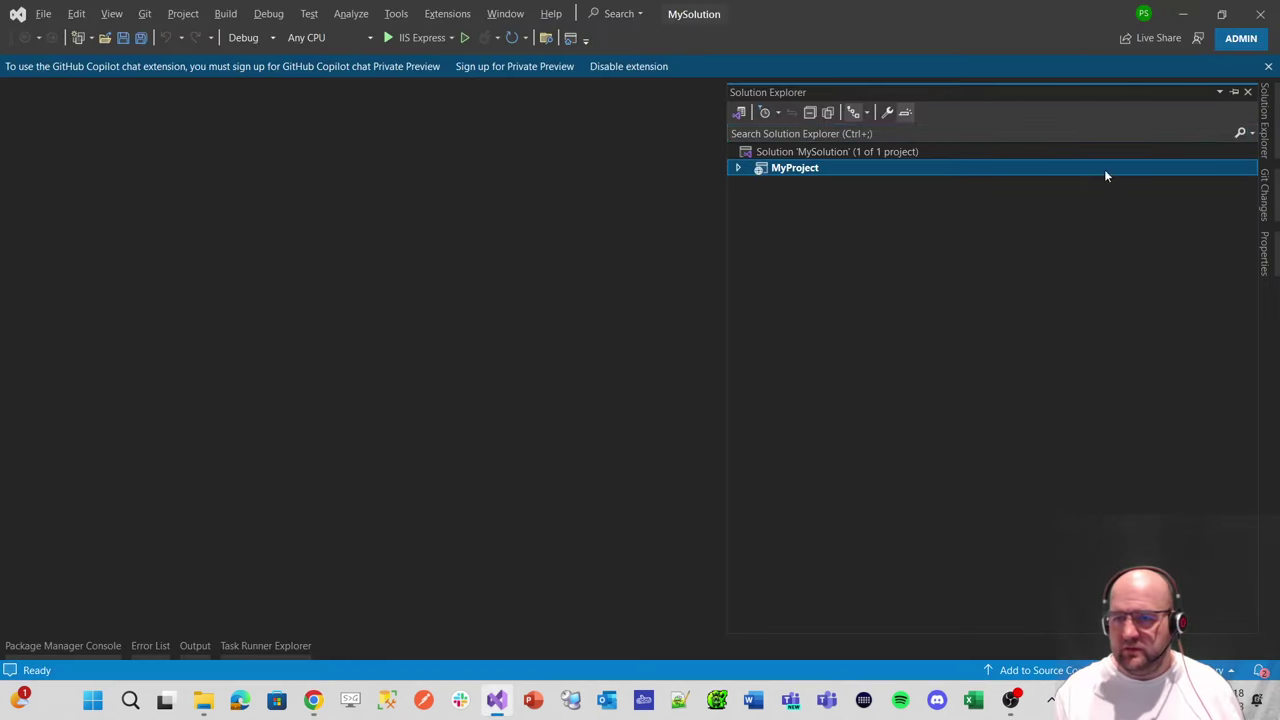
{"action": "left_click", "coordinate": [747, 168]}
{"action": "double_click", "coordinate": [800, 326]}
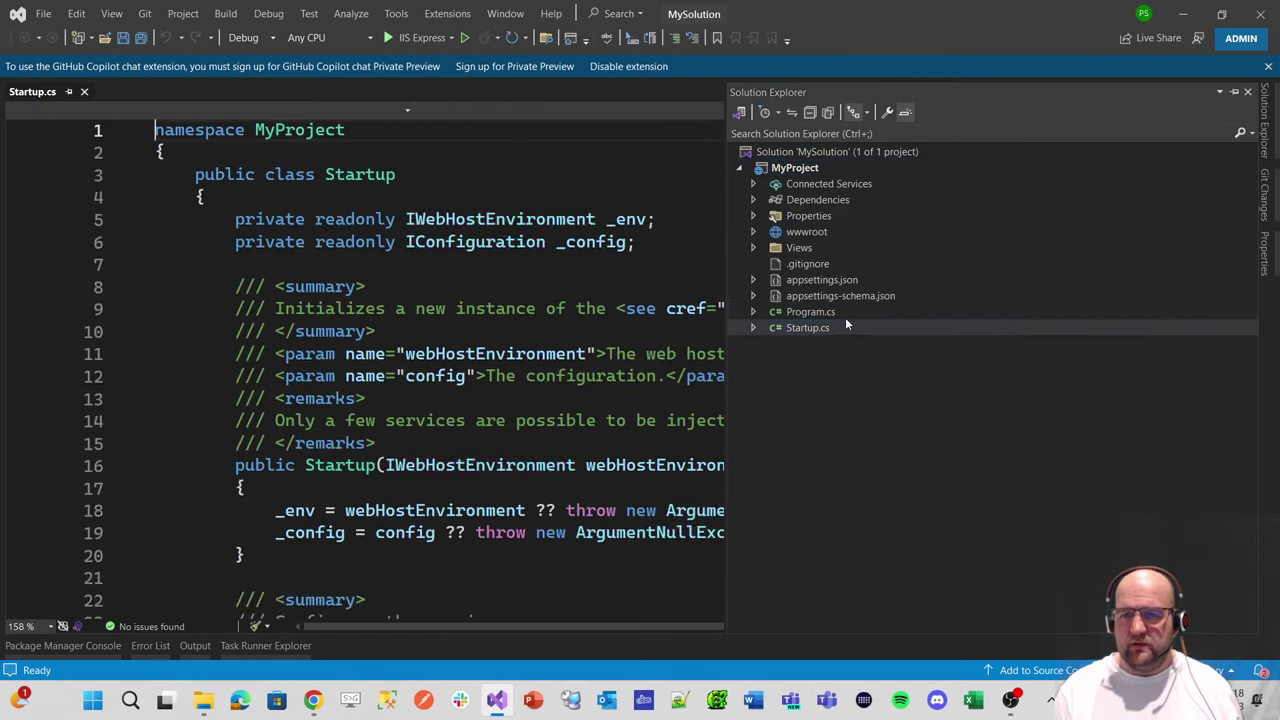
{"action": "left_click", "coordinate": [456, 295]}
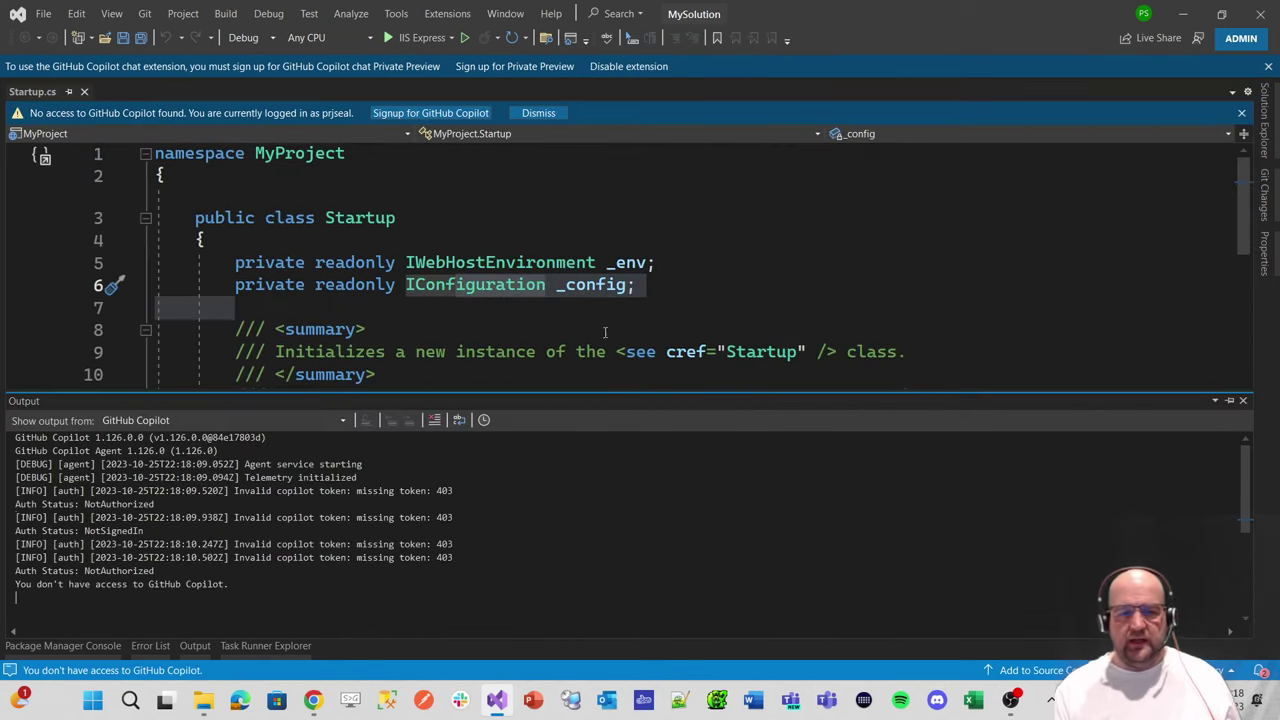
{"action": "left_click", "coordinate": [1243, 400]}
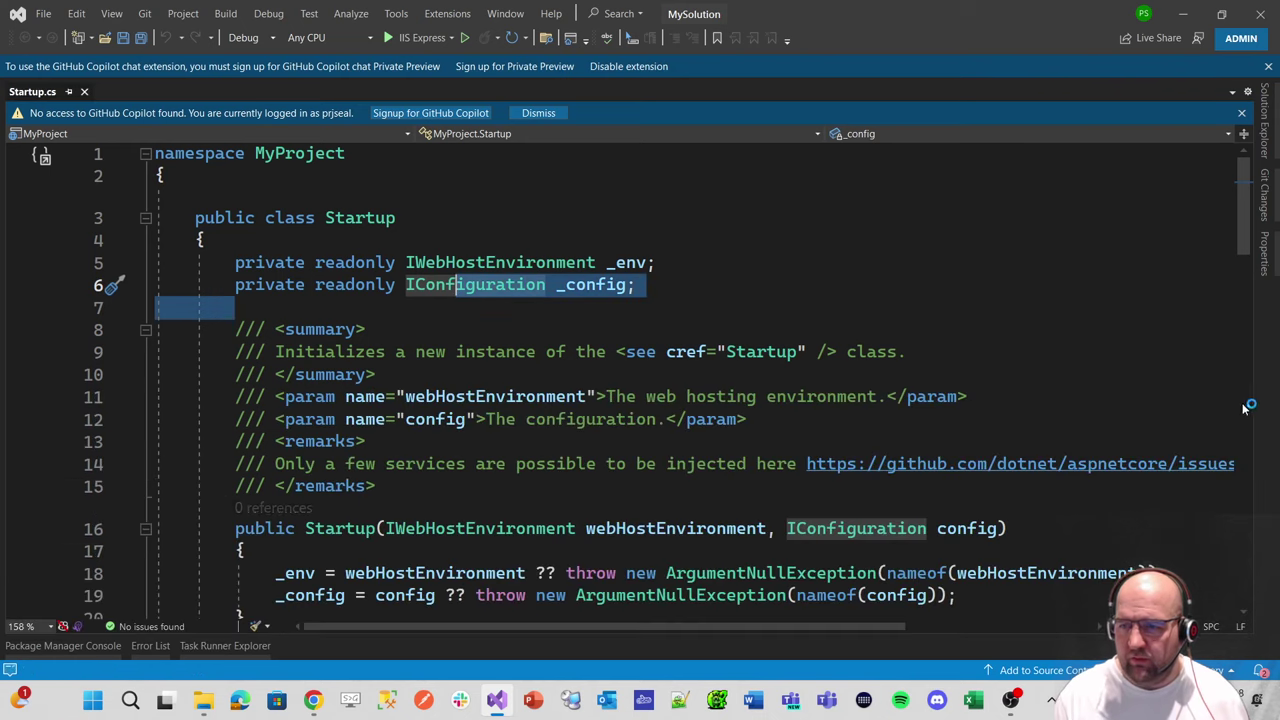
- In the Configure method of Startup.cs, paste the copied else block directly after the env.IsDevelopment() block
{"action": "left_click", "coordinate": [868, 137]}
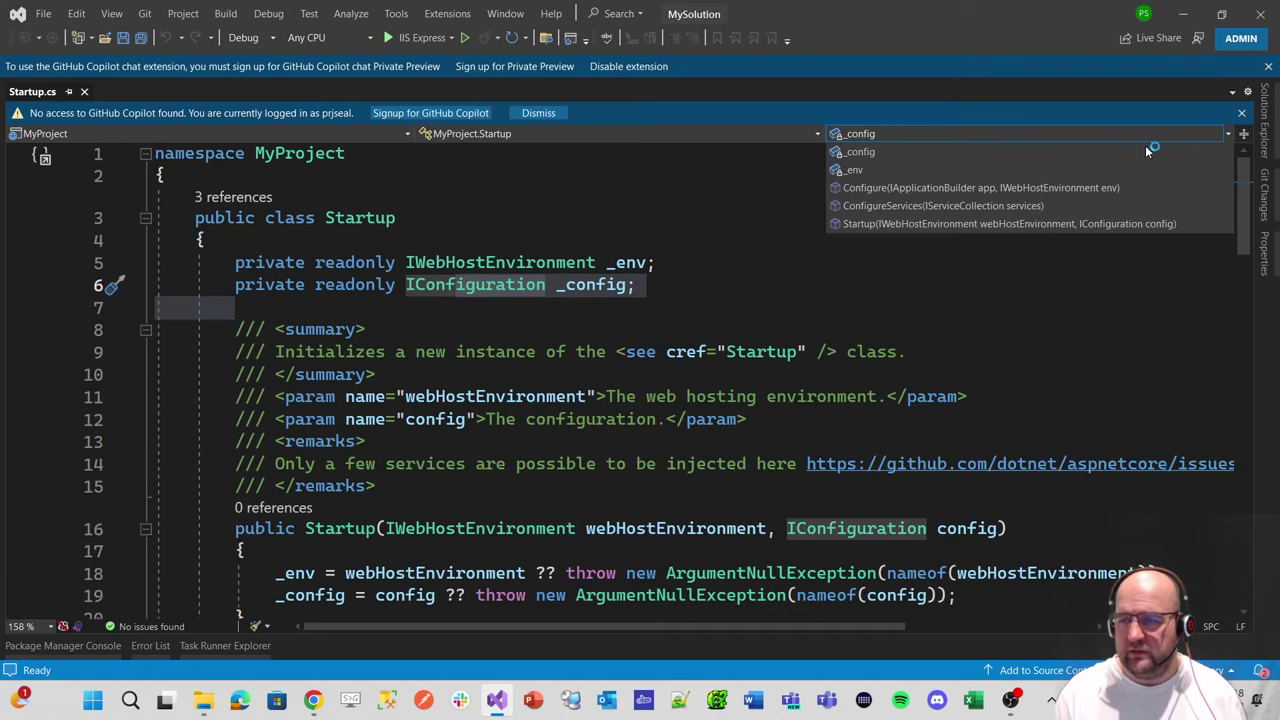
{"action": "left_click", "coordinate": [902, 206]}
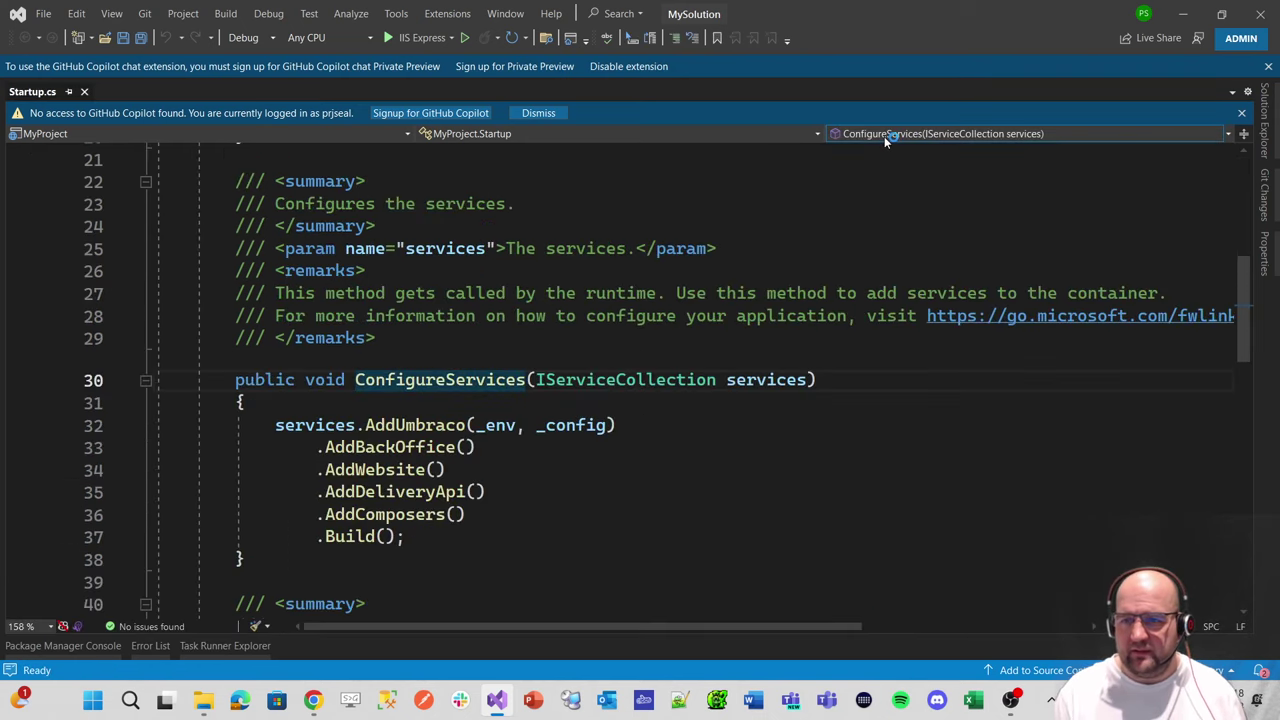
{"action": "left_click", "coordinate": [884, 136]}
{"action": "left_click", "coordinate": [900, 189]}
{"action": "scroll", "coordinate": [705, 242], "scroll_direction": "down", "scroll_amount": 3}
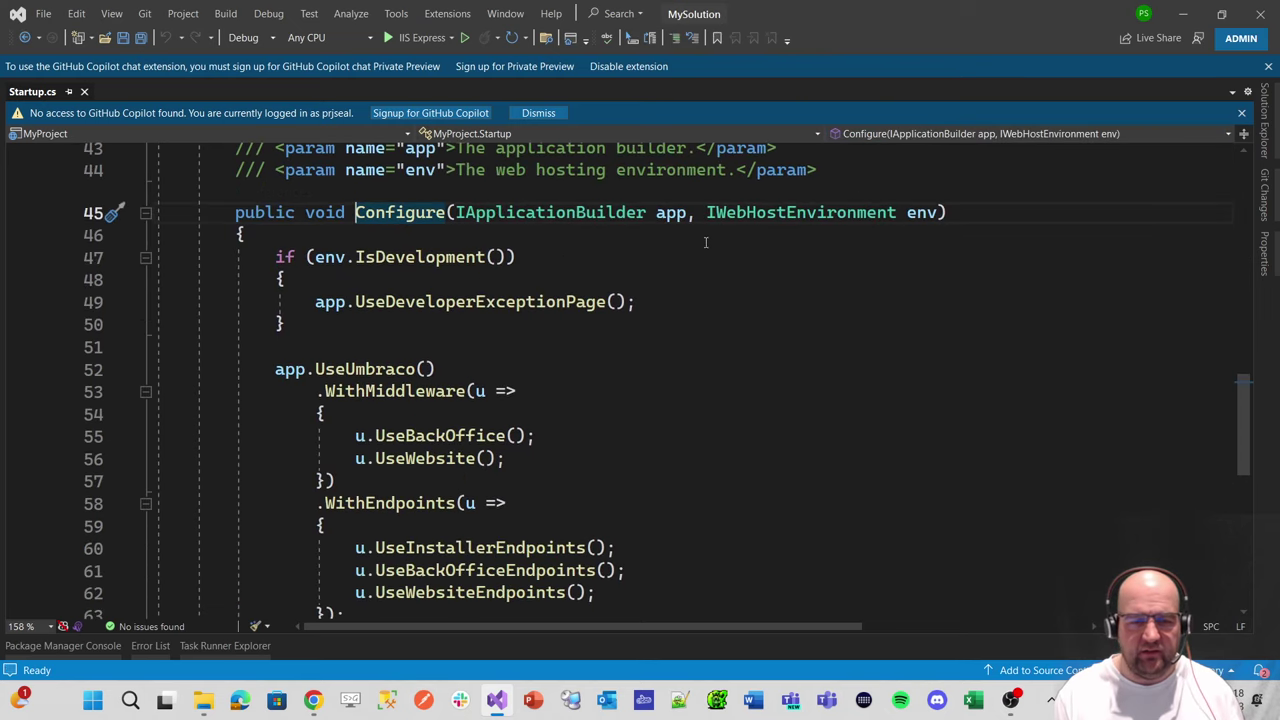
{"action": "left_click", "coordinate": [301, 268]}
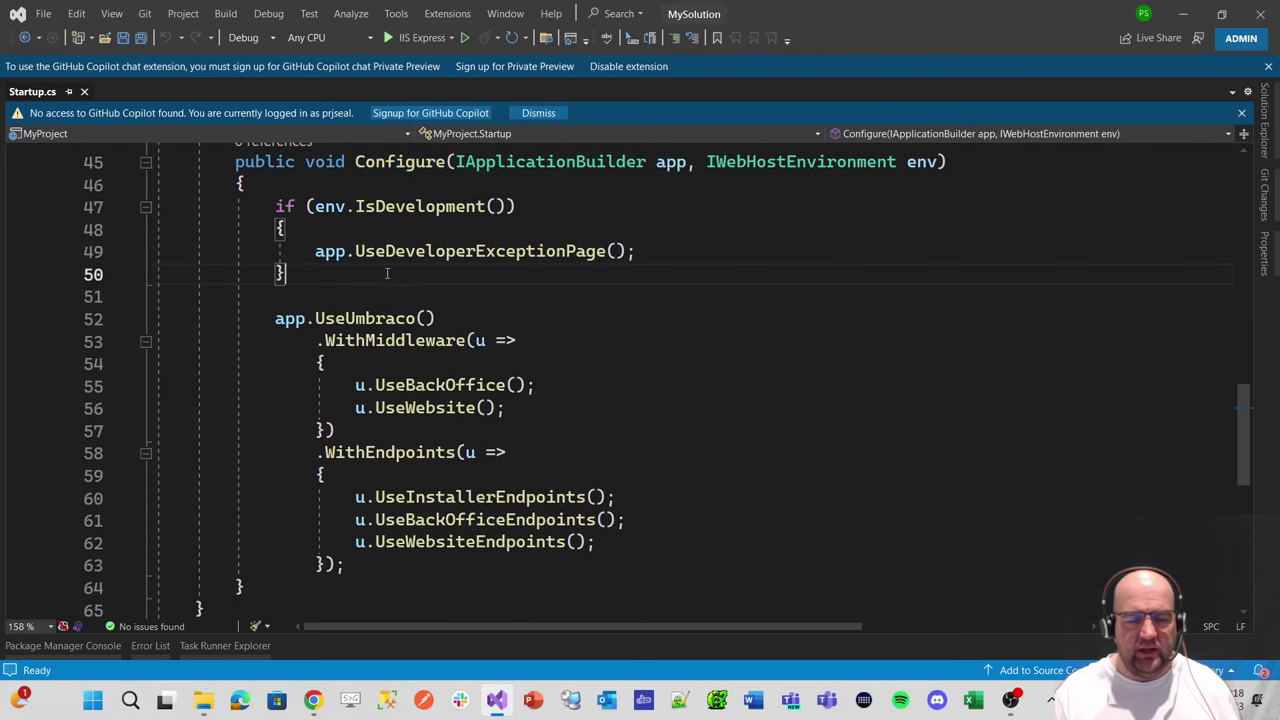
{"action": "key", "text": "alt+Tab"}
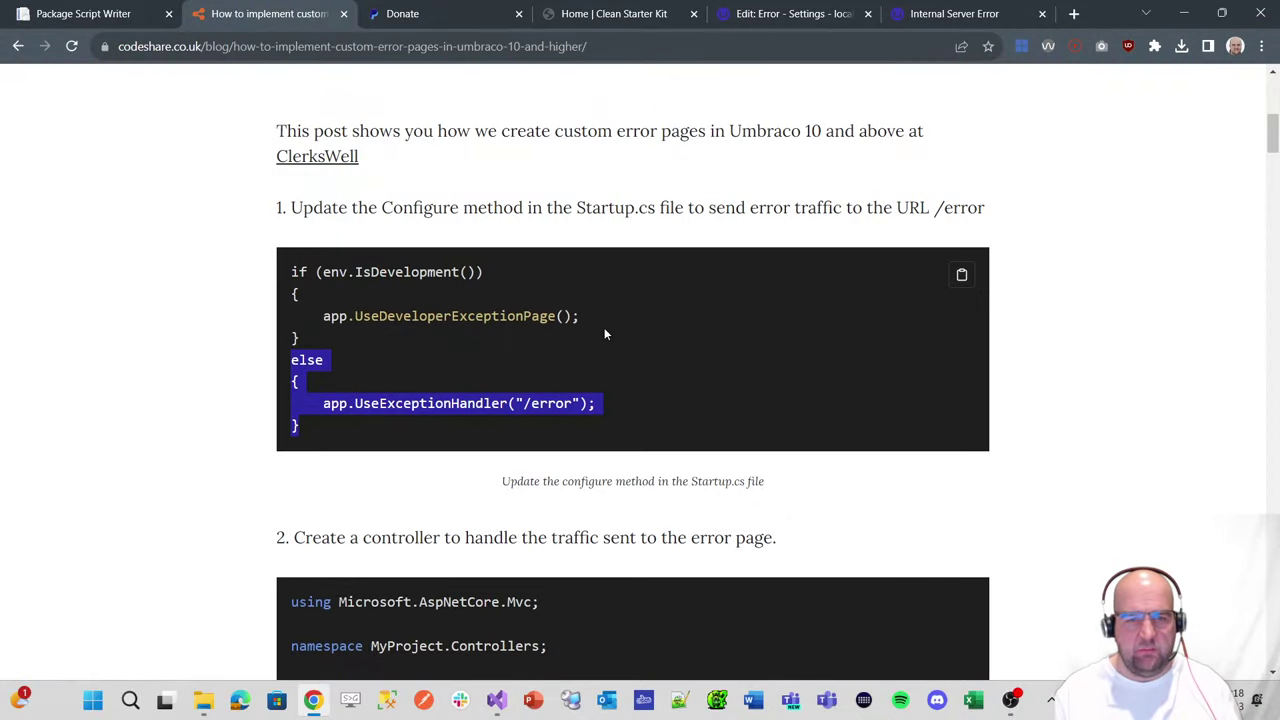
{"action": "key", "text": "alt+Tab"}
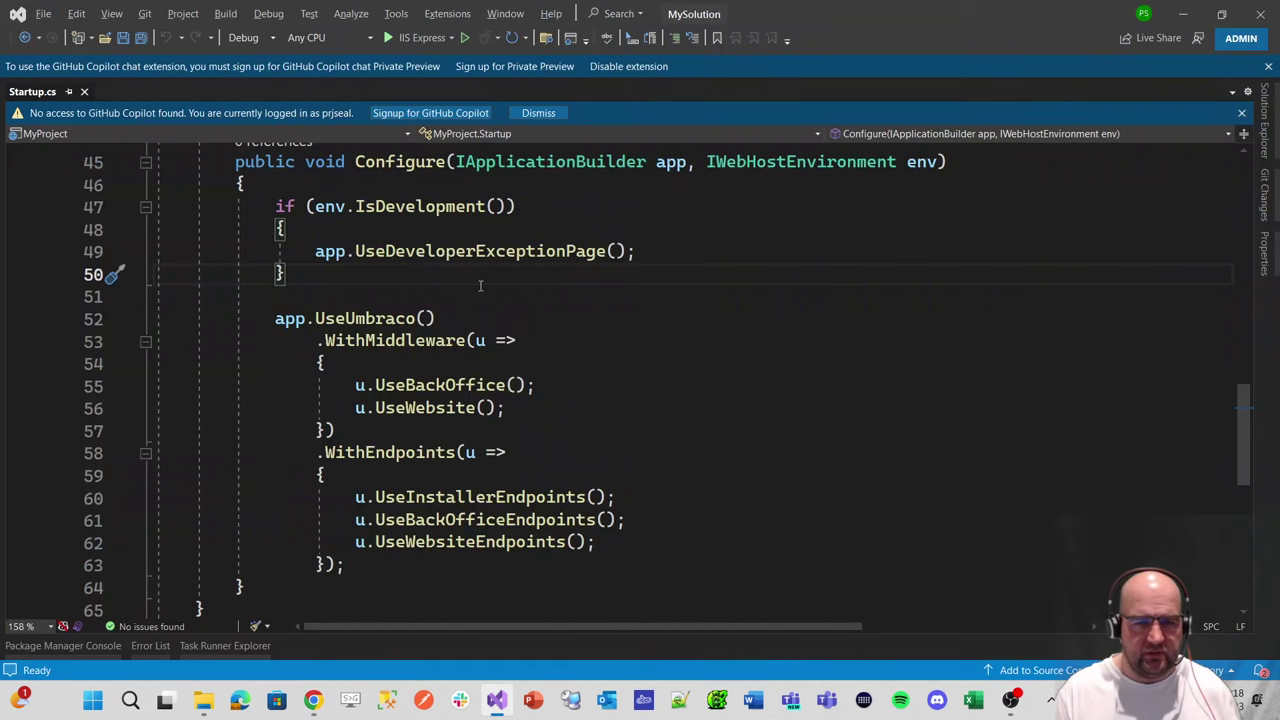
{"action": "key", "text": "ctrl+v"}
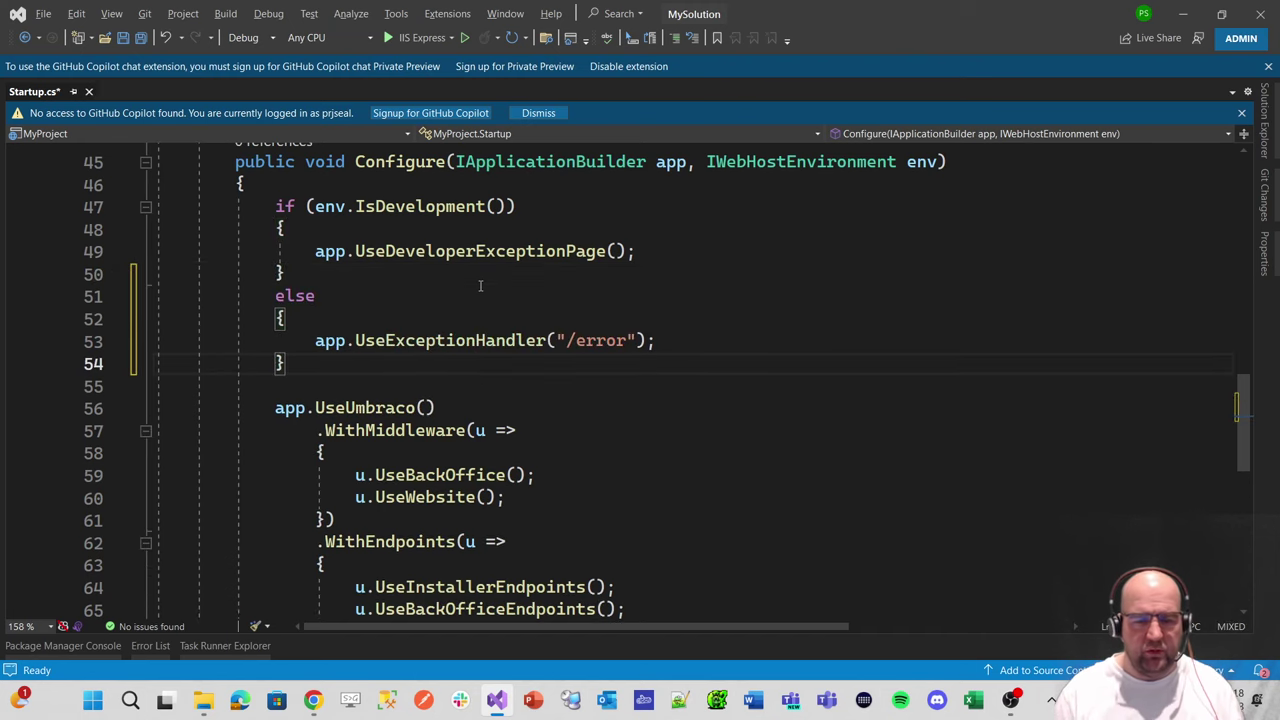
{"action": "left_click_drag", "start_coordinate": [286, 363], "coordinate": [266, 206]}
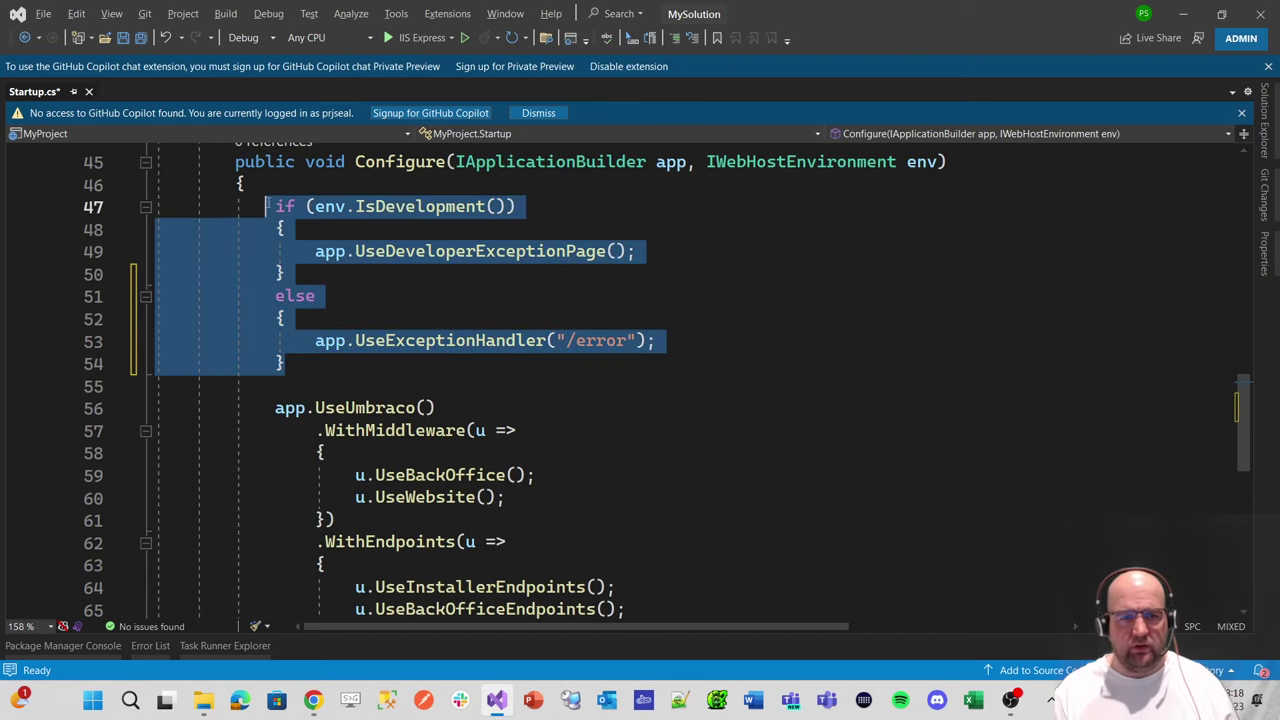
- Switch to the codeshare post in Chrome and examine step 2, including the ErrorController class code and its name
{"action": "scroll", "coordinate": [270, 206], "scroll_direction": "down", "scroll_amount": 1}
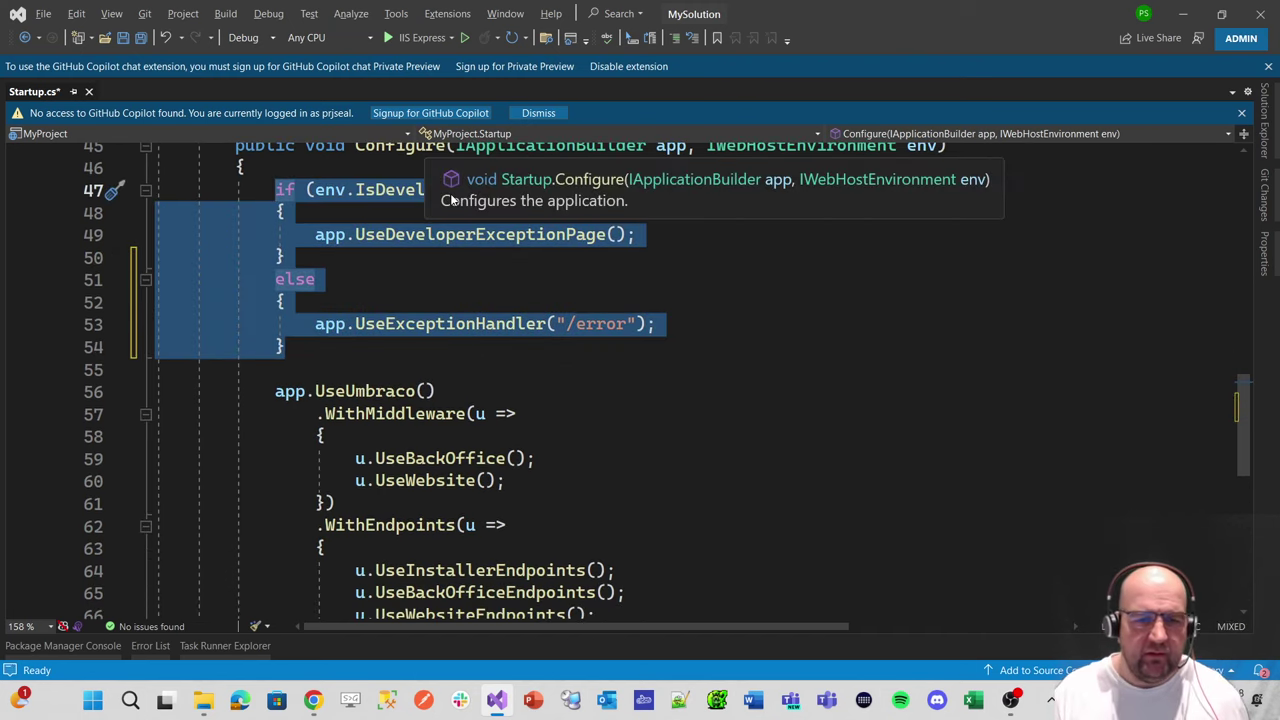
{"action": "key", "text": "alt+Tab"}
{"action": "scroll", "coordinate": [680, 312], "scroll_direction": "down", "scroll_amount": 4}
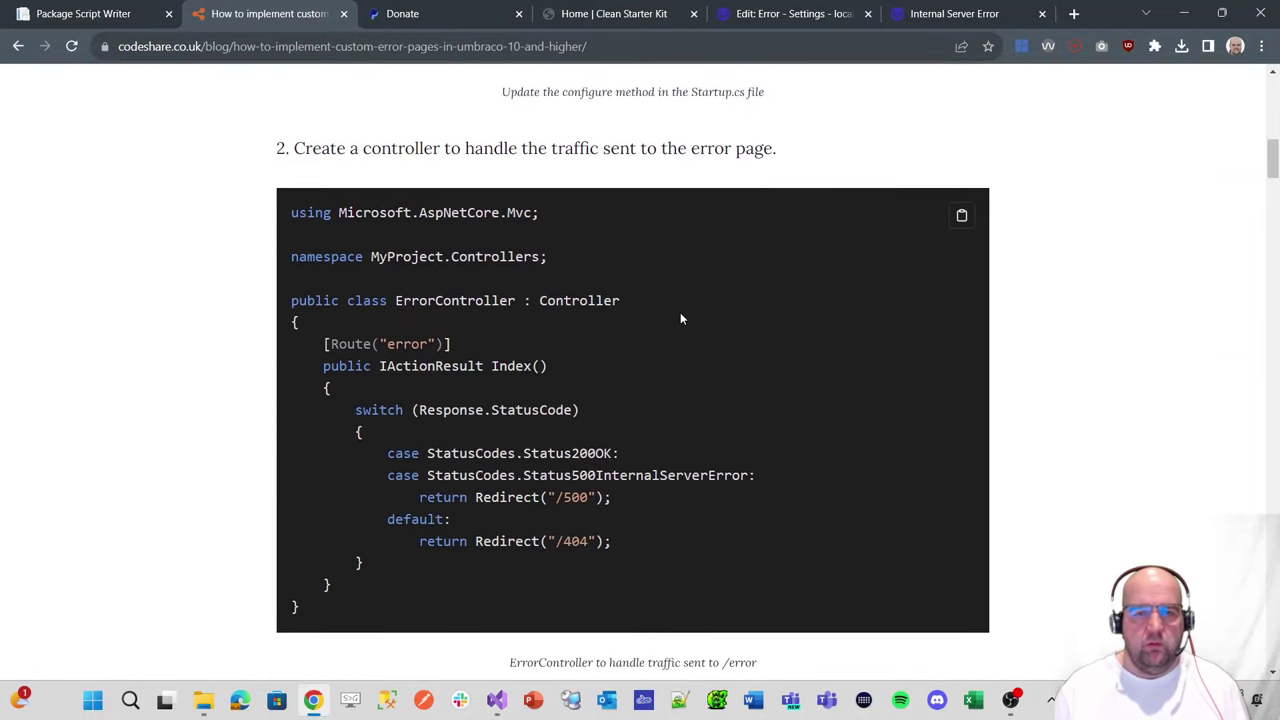
{"action": "scroll", "coordinate": [680, 318], "scroll_direction": "down", "scroll_amount": 1}
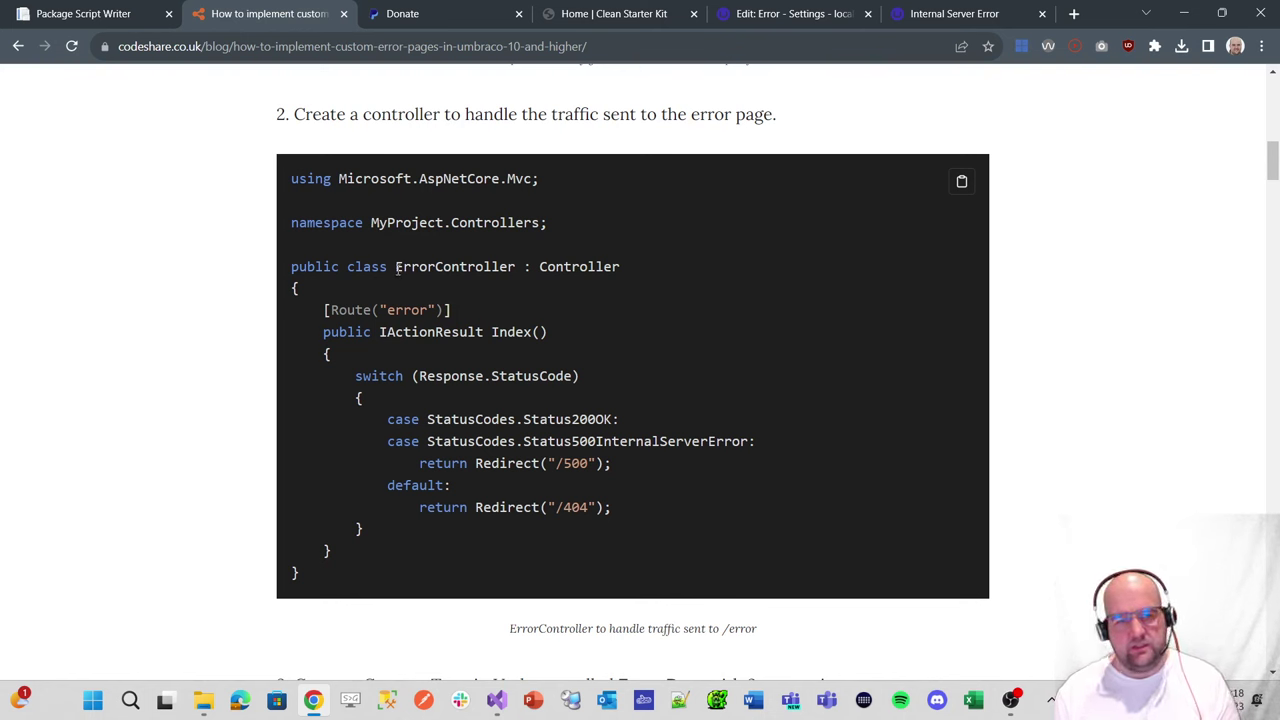
{"action": "left_click_drag", "start_coordinate": [397, 268], "coordinate": [517, 267]}
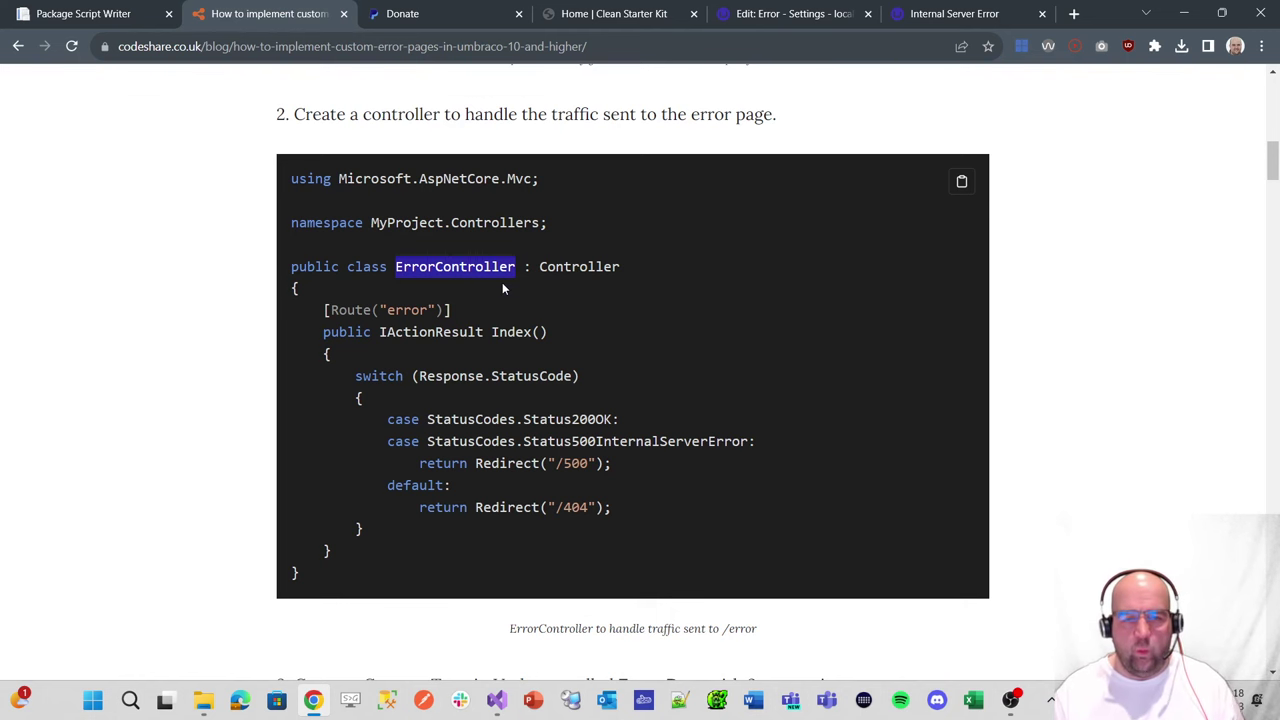
{"action": "scroll", "coordinate": [336, 650], "scroll_direction": "up", "scroll_amount": 1}
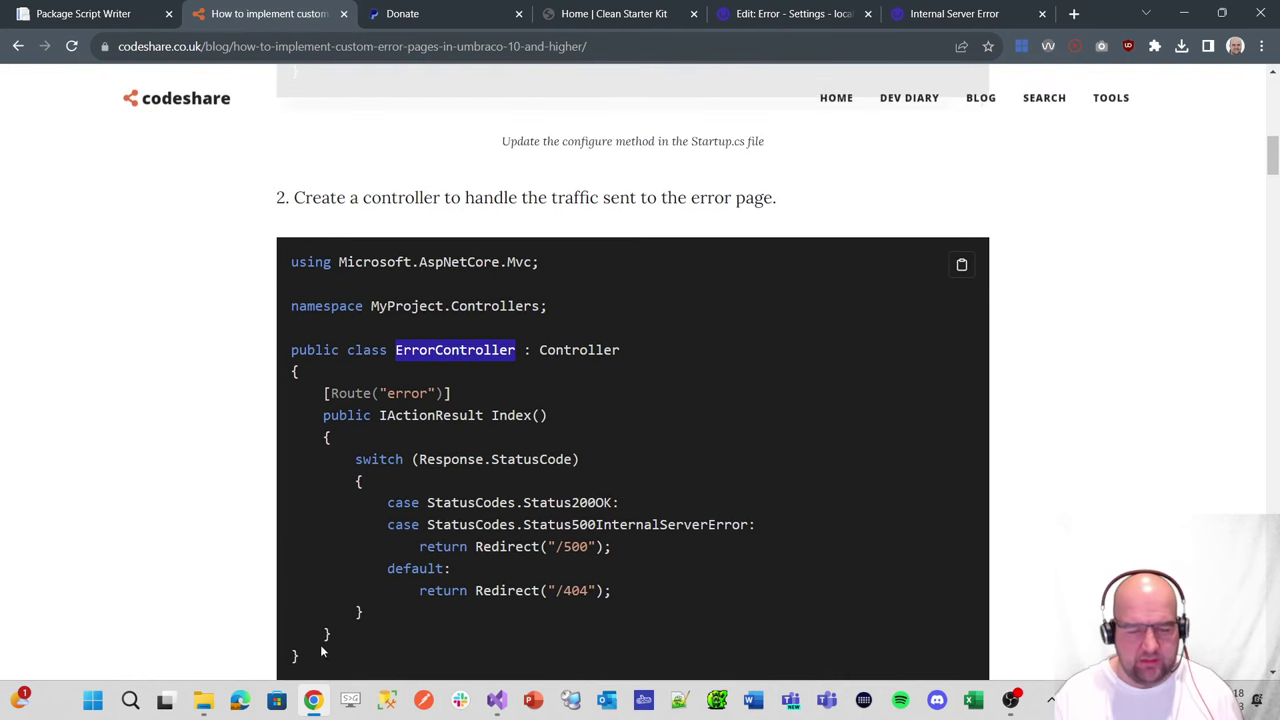
- Switch to Visual Studio and add a new folder named Controllers to MyProject
{"action": "key", "text": "alt+Tab"}
{"action": "left_click", "coordinate": [1268, 139]}
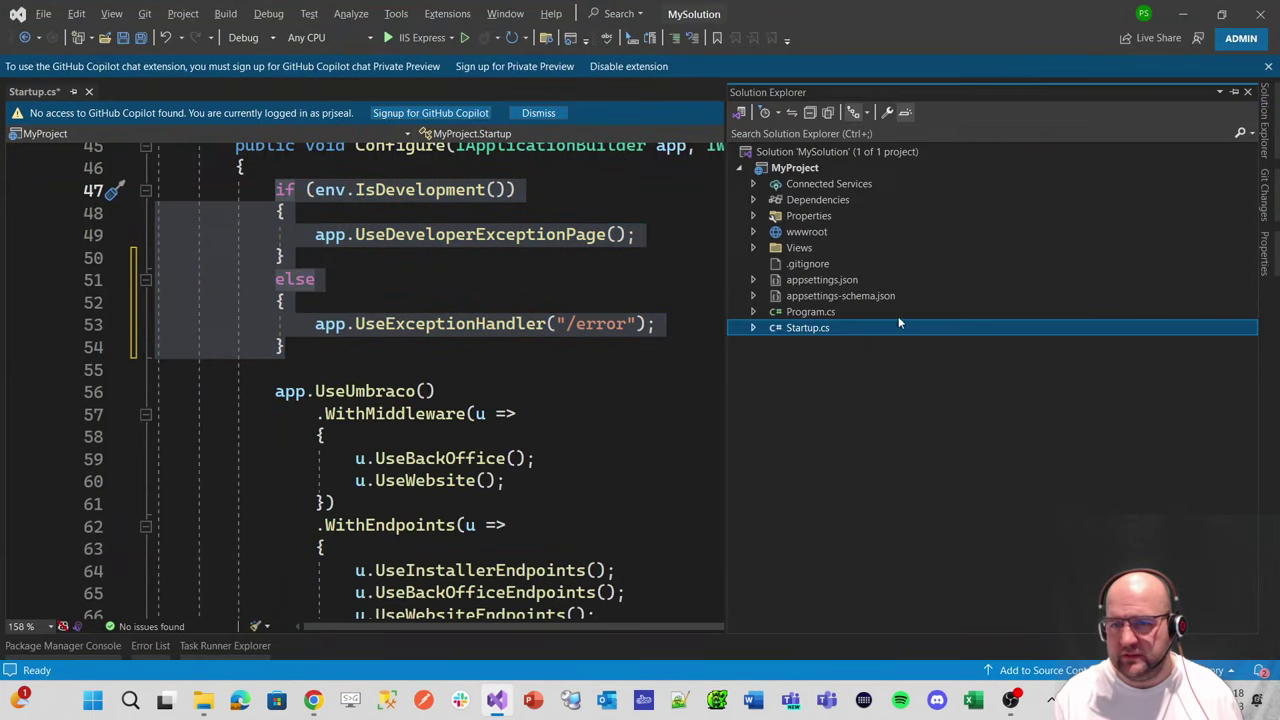
{"action": "right_click", "coordinate": [783, 167]}
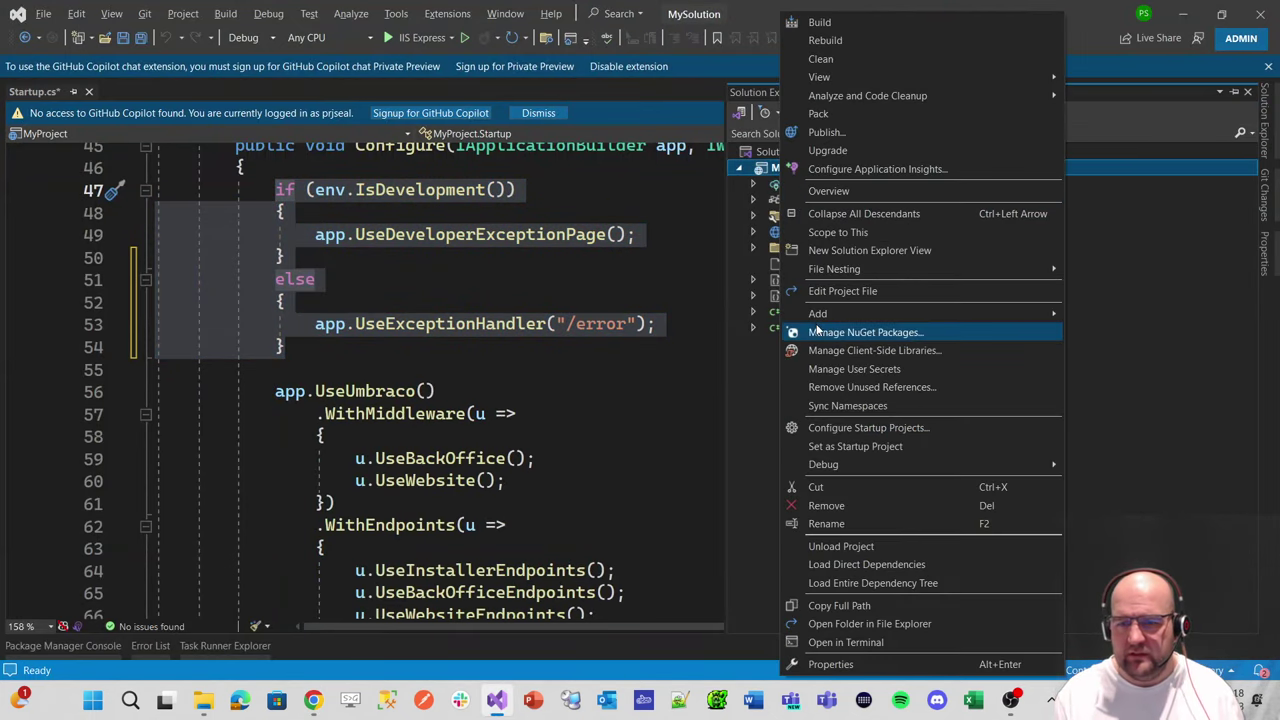
{"action": "mouse_move", "coordinate": [818, 313]}
{"action": "left_click", "coordinate": [611, 366]}
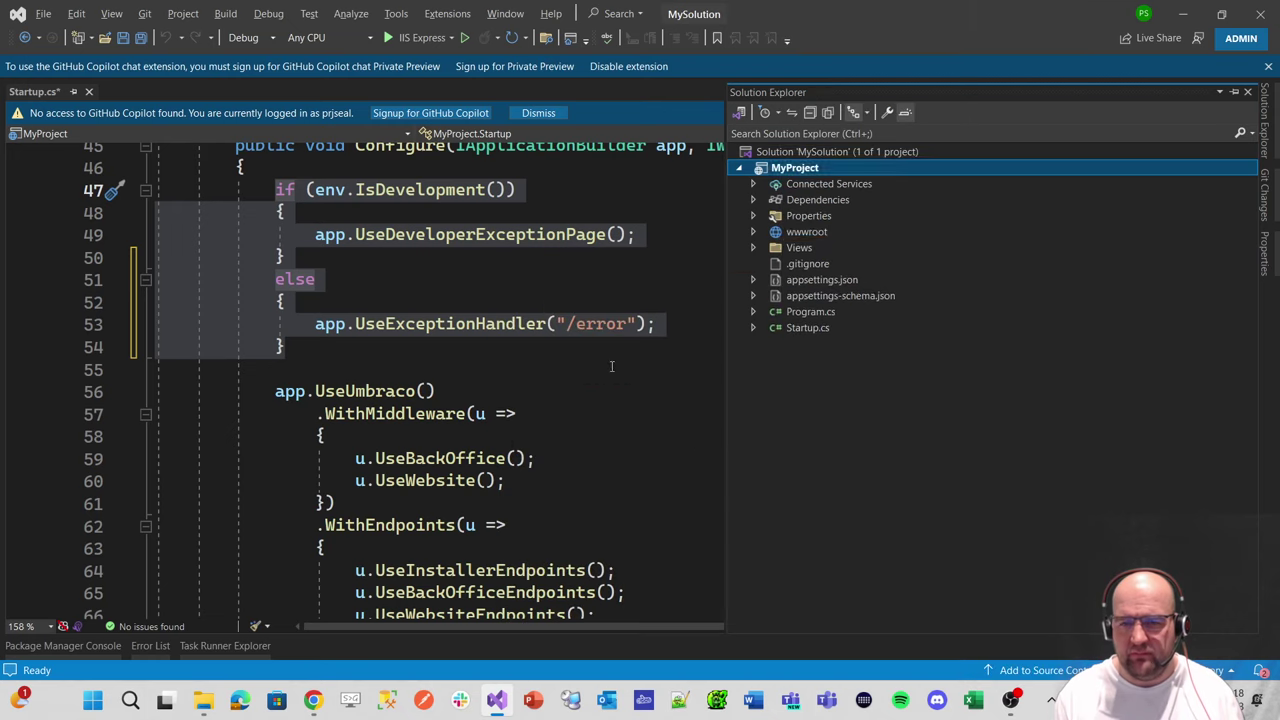
{"action": "type", "text": "C"}
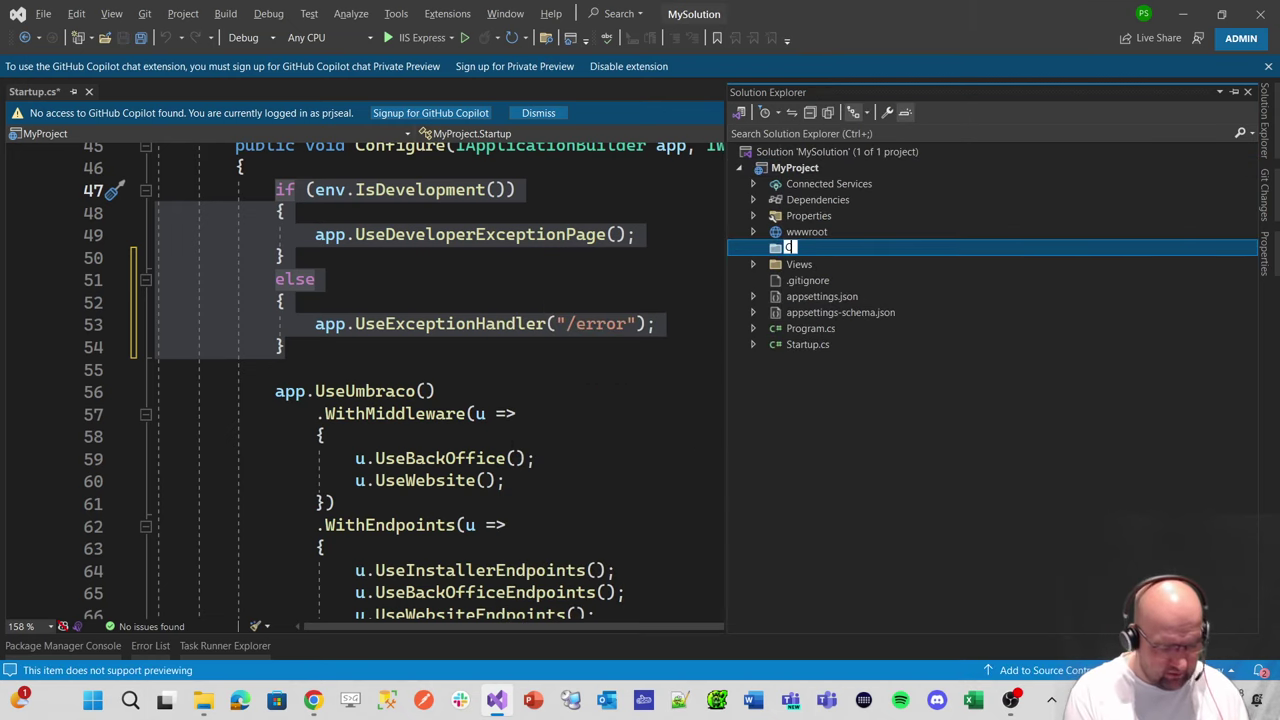
{"action": "type", "text": "ontrollers"}
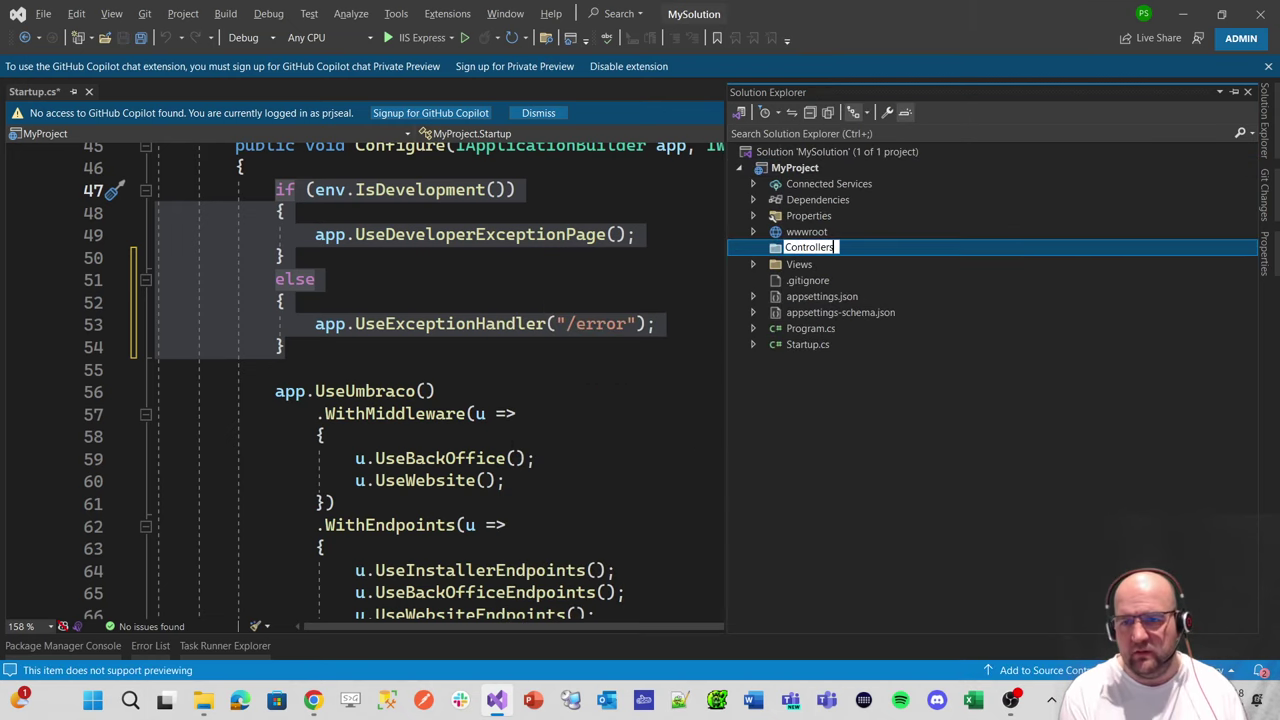
{"action": "key", "text": "Return"}
- Add a new class named ErrorController to the Controllers folder
{"action": "right_click", "coordinate": [819, 247]}
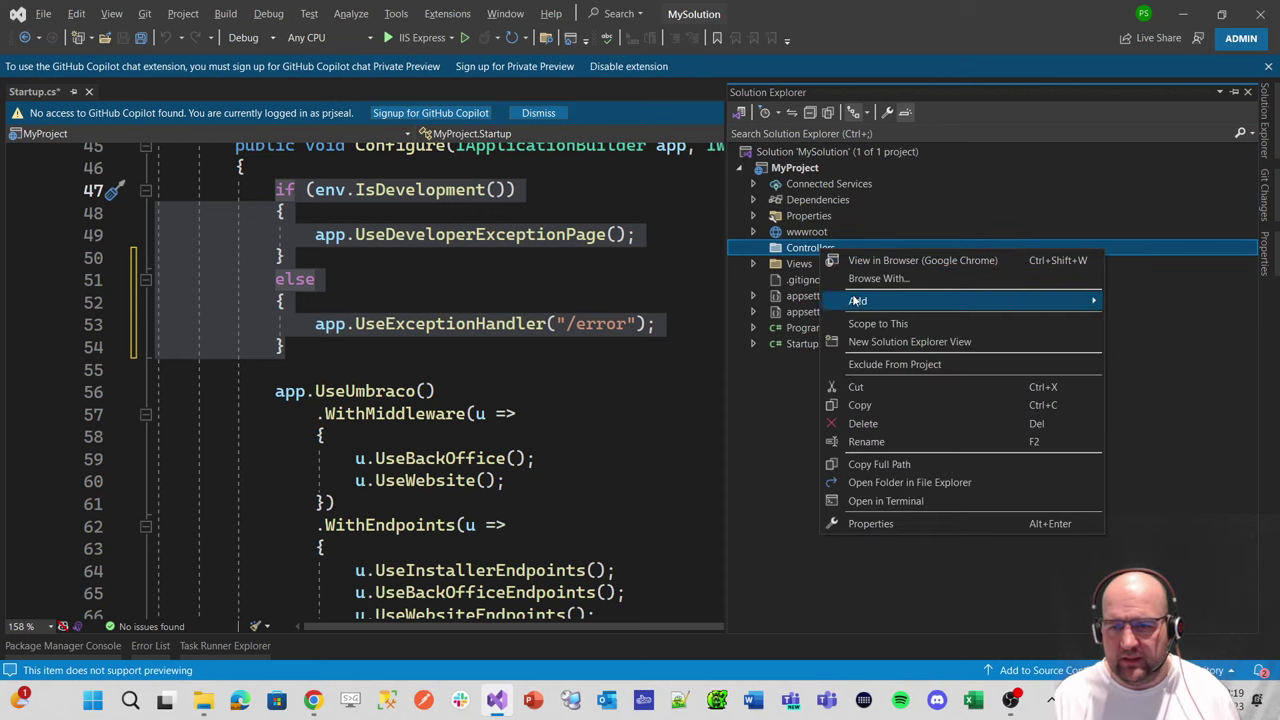
{"action": "mouse_move", "coordinate": [851, 305]}
{"action": "left_click", "coordinate": [615, 589]}
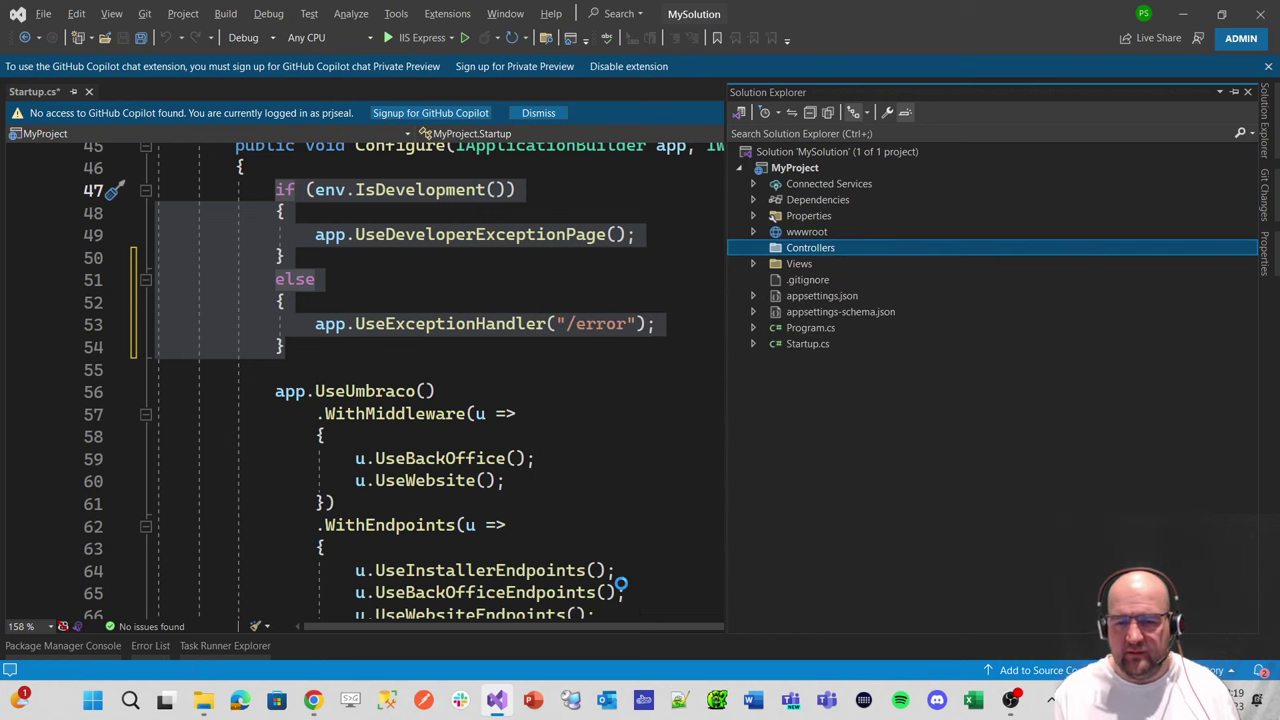
{"action": "type", "text": "E"}
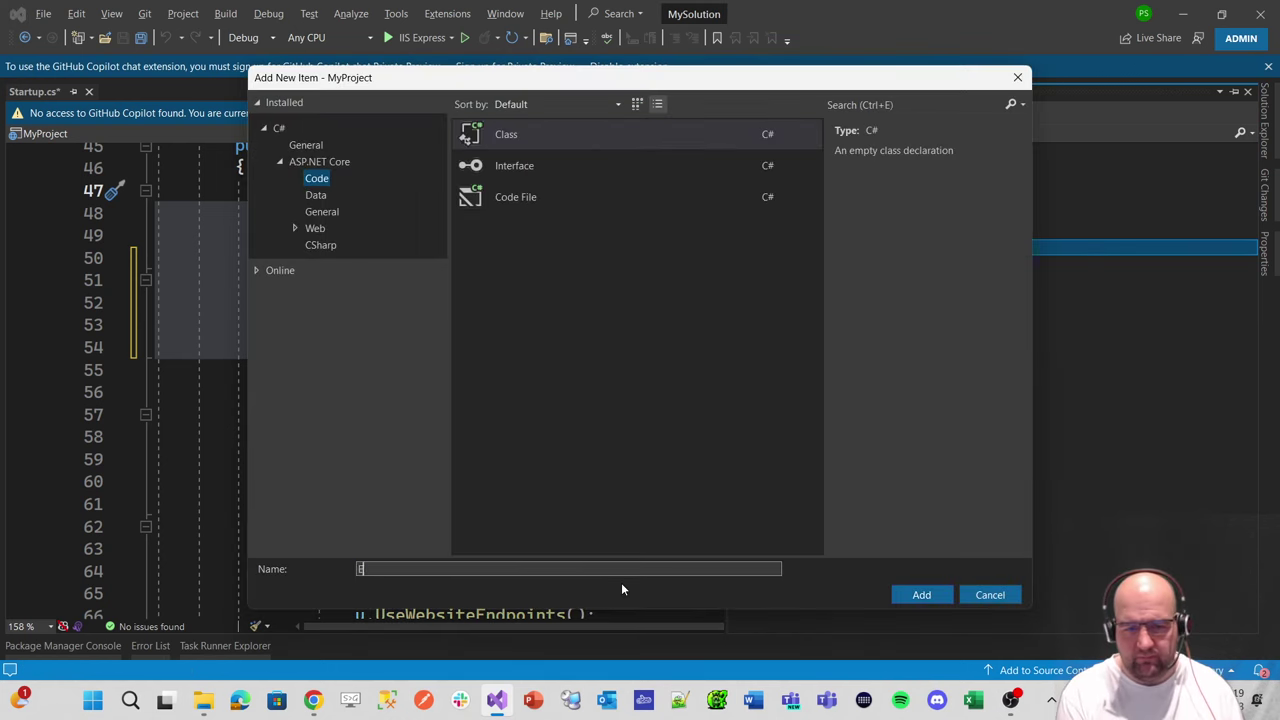
{"action": "type", "text": "rrorController"}
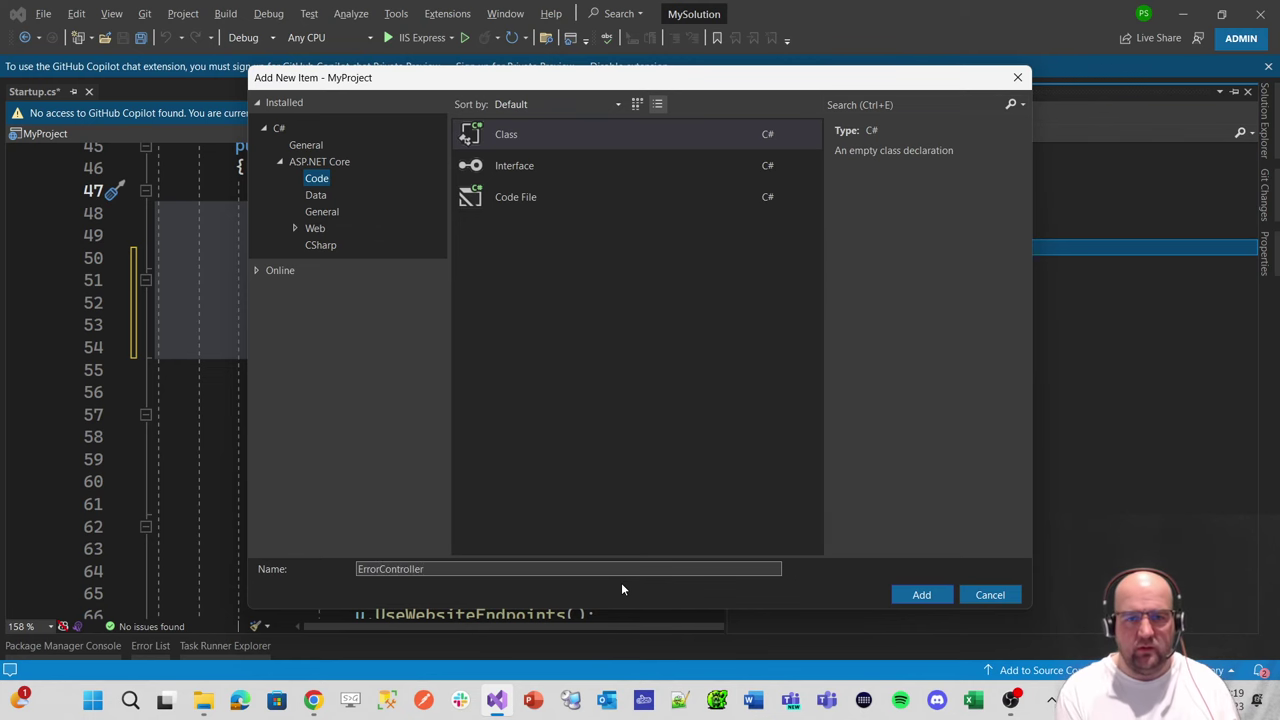
{"action": "key", "text": "Return"}
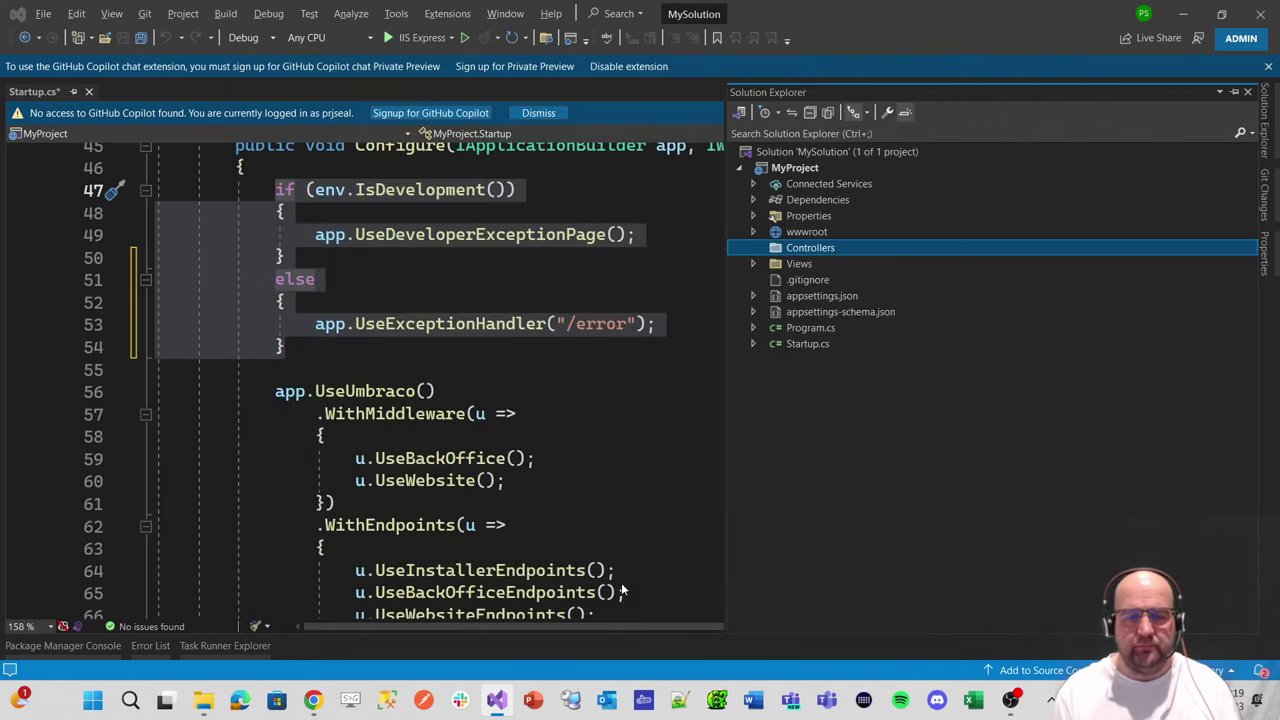
- Switch to the codeshare post in Chrome and copy the complete ErrorController code block from step 2
{"action": "key", "text": "alt+Tab"}
{"action": "scroll", "coordinate": [556, 320], "scroll_direction": "down", "scroll_amount": 3}
{"action": "scroll", "coordinate": [362, 486], "scroll_direction": "up", "scroll_amount": 2}
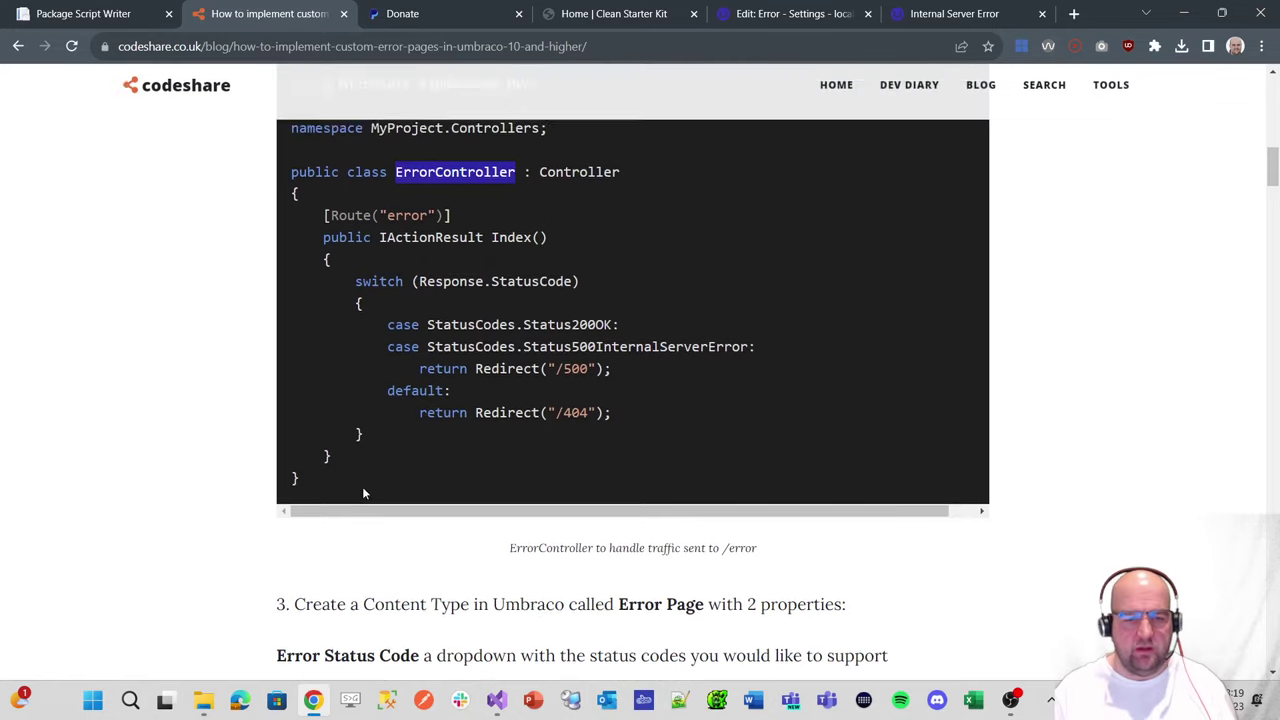
{"action": "left_click", "coordinate": [310, 597]}
{"action": "left_click_drag", "start_coordinate": [310, 597], "coordinate": [287, 228]}
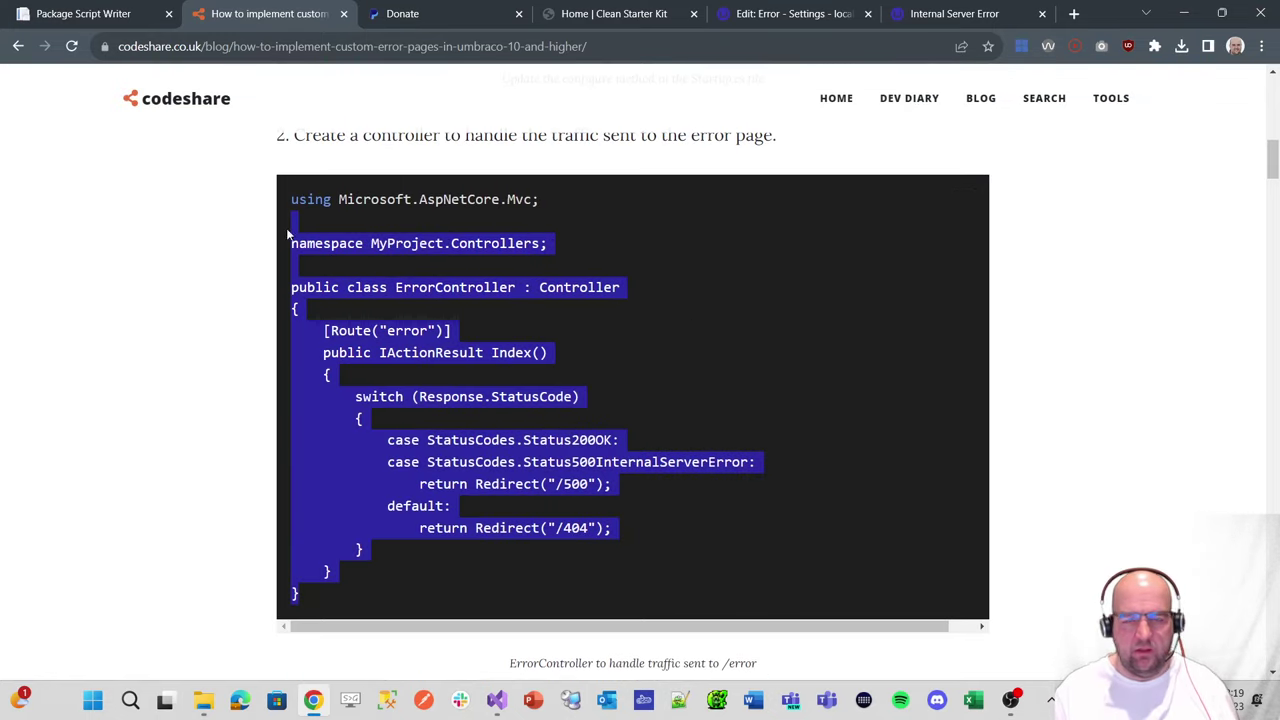
{"action": "left_click", "coordinate": [962, 203]}
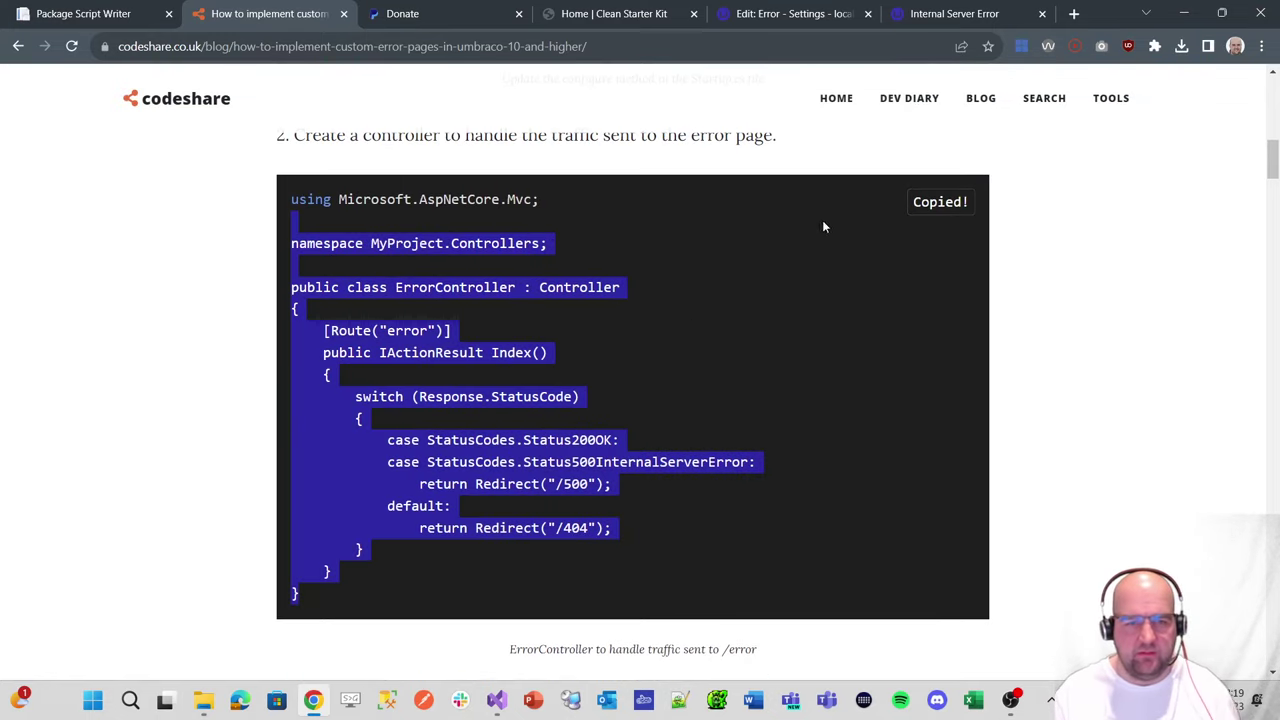
- Switch to Visual Studio and replace the entire contents of ErrorController.cs with the copied code
{"action": "key", "text": "alt+Tab"}
{"action": "key", "text": "ctrl+a"}
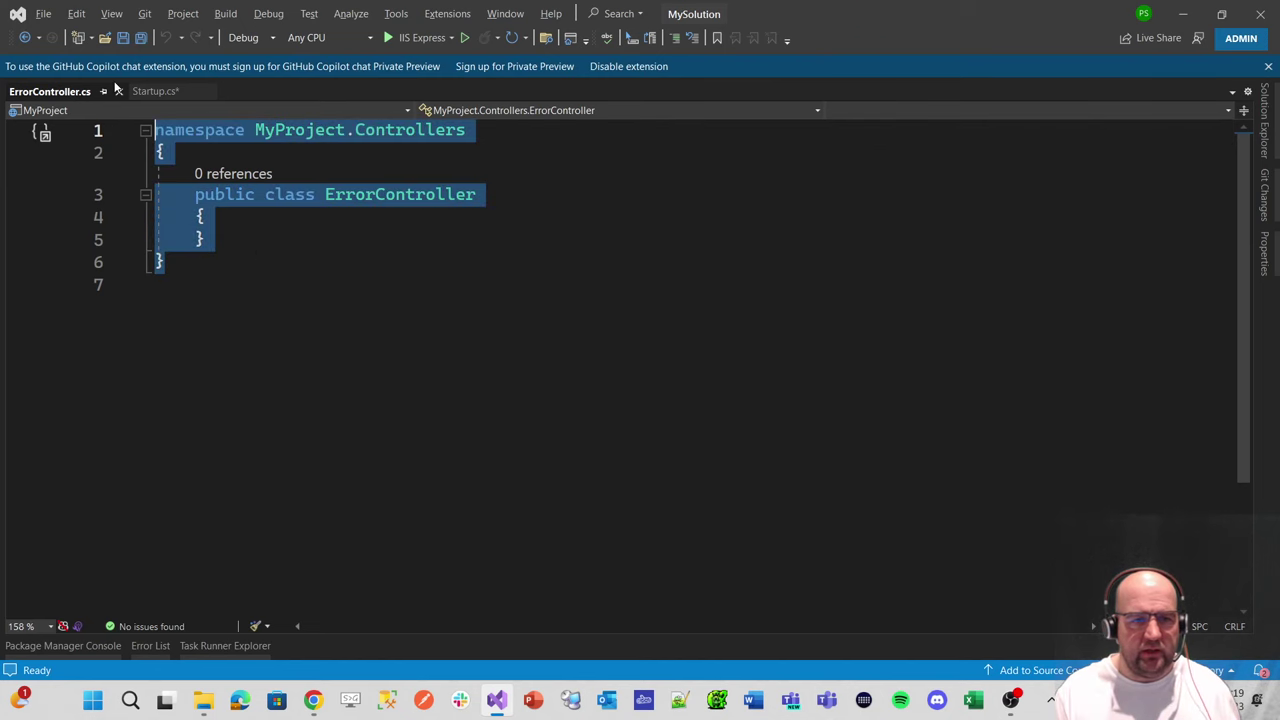
{"action": "key", "text": "ctrl+v"}
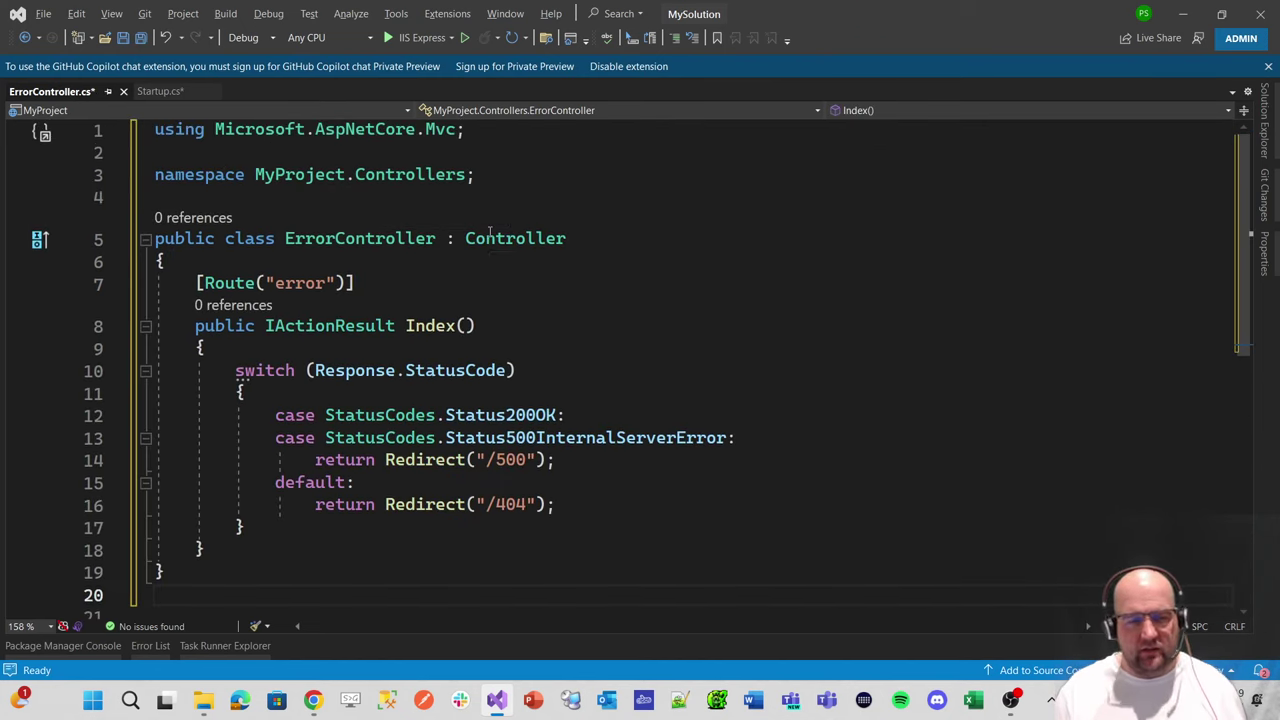
- Compare ErrorController.cs with step 2 of the post, examining its Controller base class, "error" route and the /500 and /404 redirects
{"action": "key", "text": "alt+Tab"}
{"action": "left_click", "coordinate": [558, 262]}
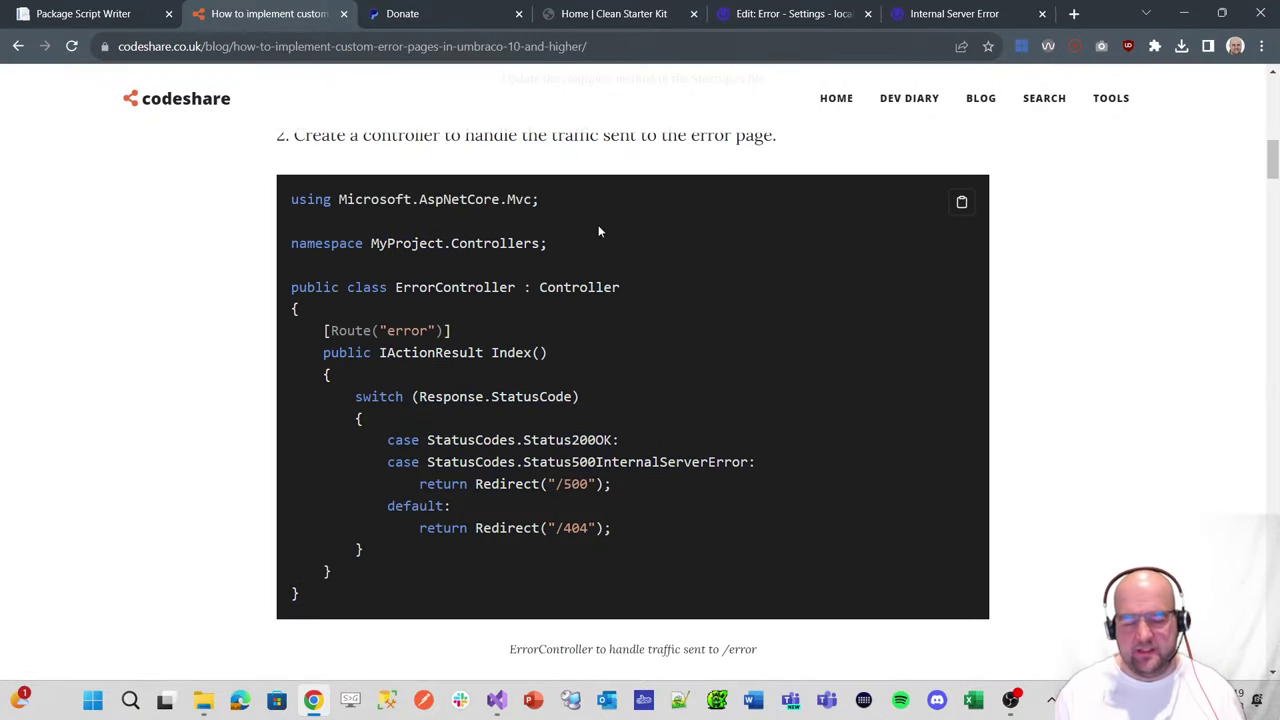
{"action": "scroll", "coordinate": [594, 226], "scroll_direction": "down", "scroll_amount": 1}
{"action": "key", "text": "alt+Tab"}
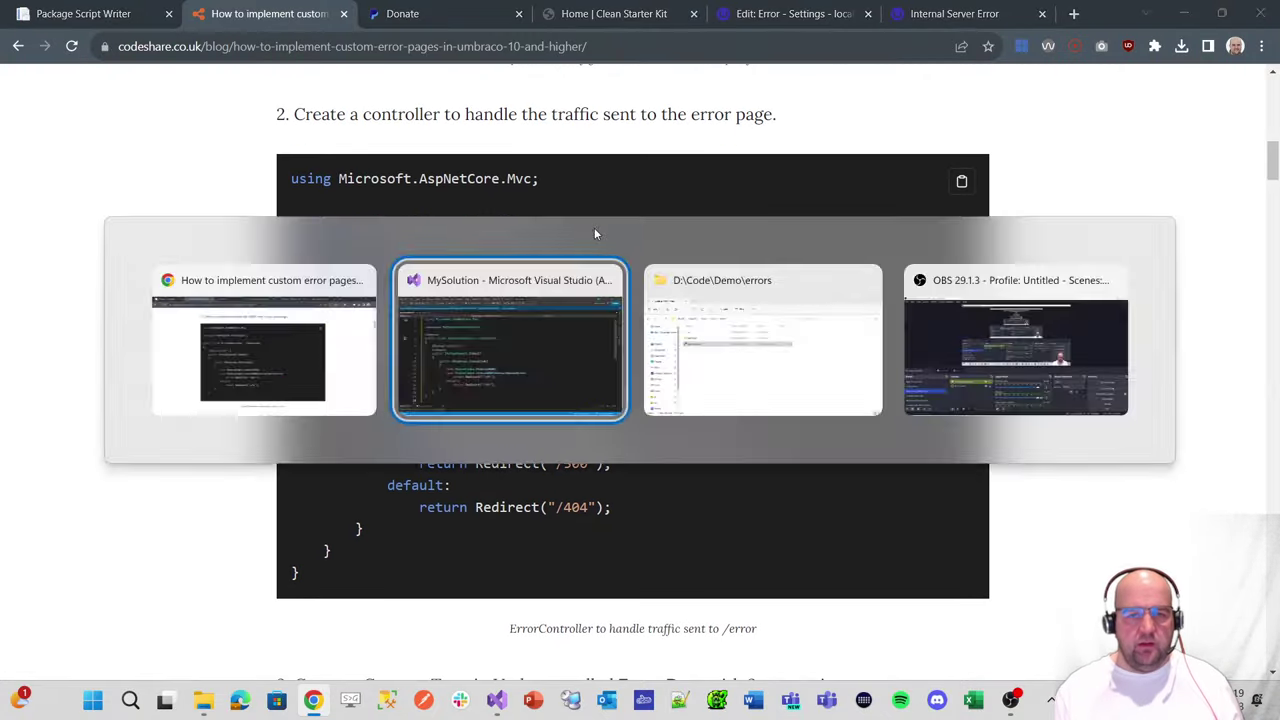
{"action": "double_click", "coordinate": [365, 240]}
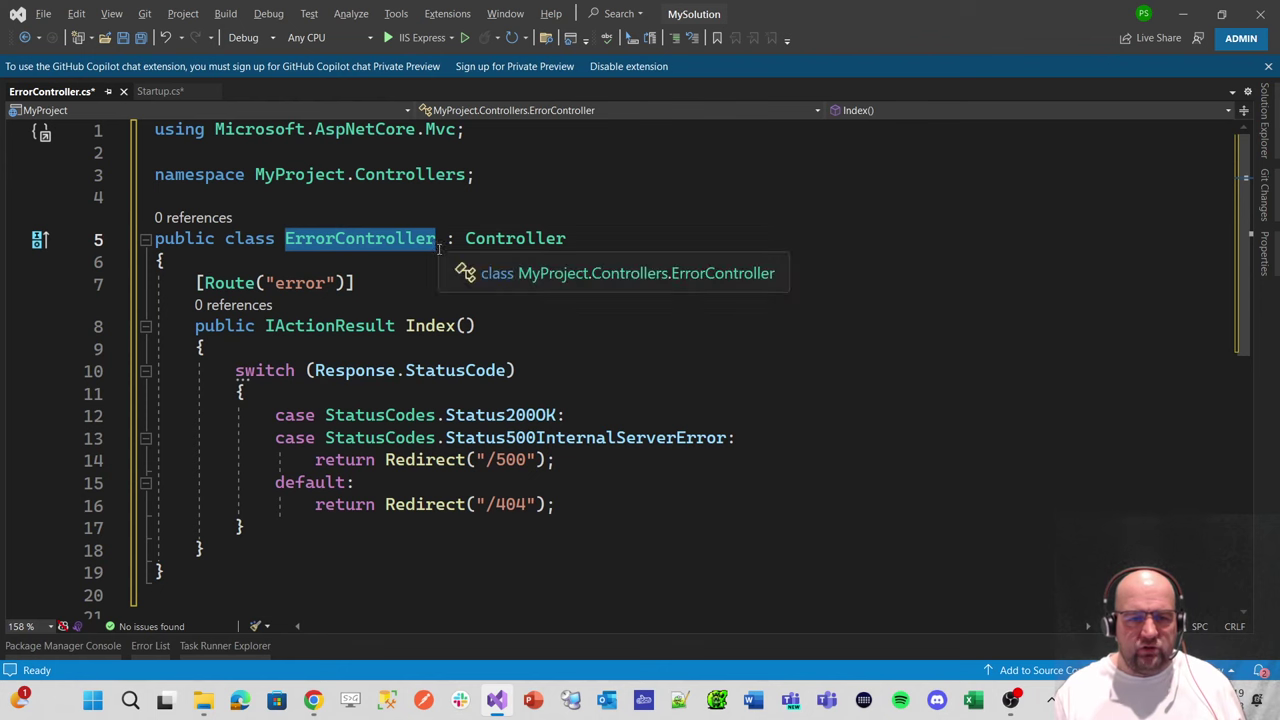
{"action": "double_click", "coordinate": [520, 234]}
{"action": "left_click", "coordinate": [567, 248]}
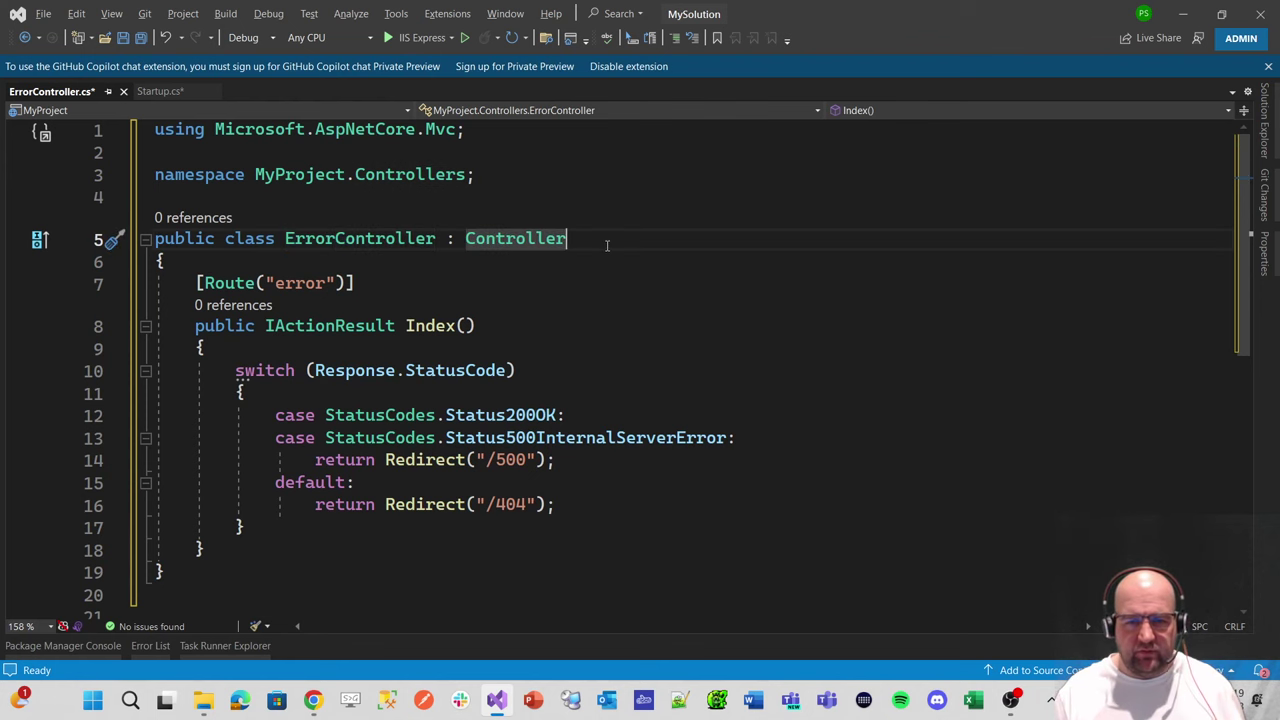
{"action": "mouse_move", "coordinate": [503, 246]}
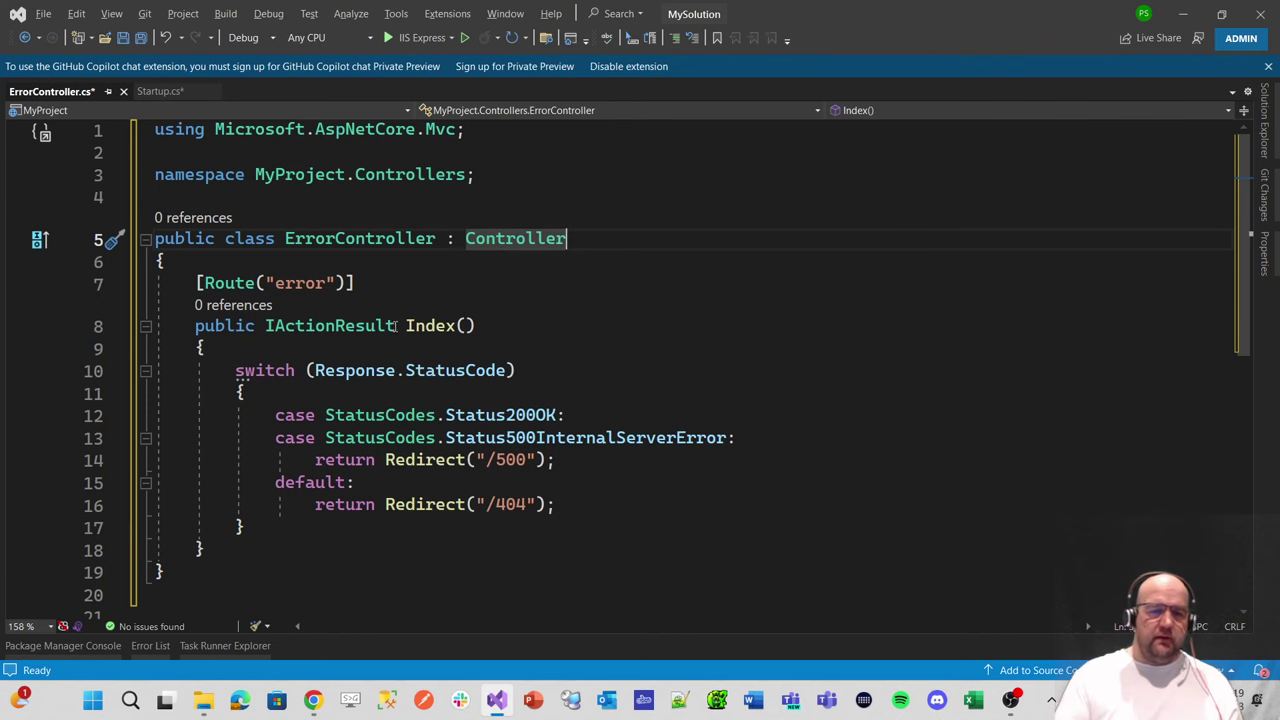
{"action": "mouse_move", "coordinate": [268, 285]}
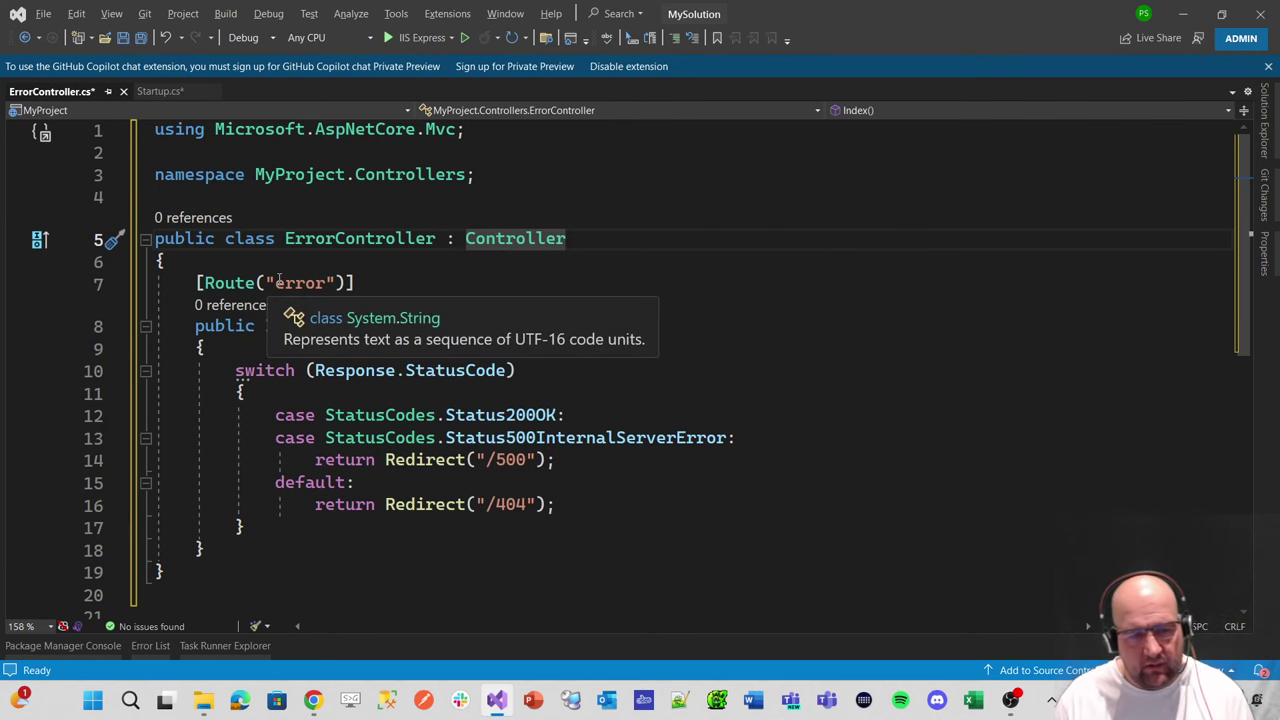
{"action": "scroll", "coordinate": [452, 320], "scroll_direction": "down", "scroll_amount": 1}
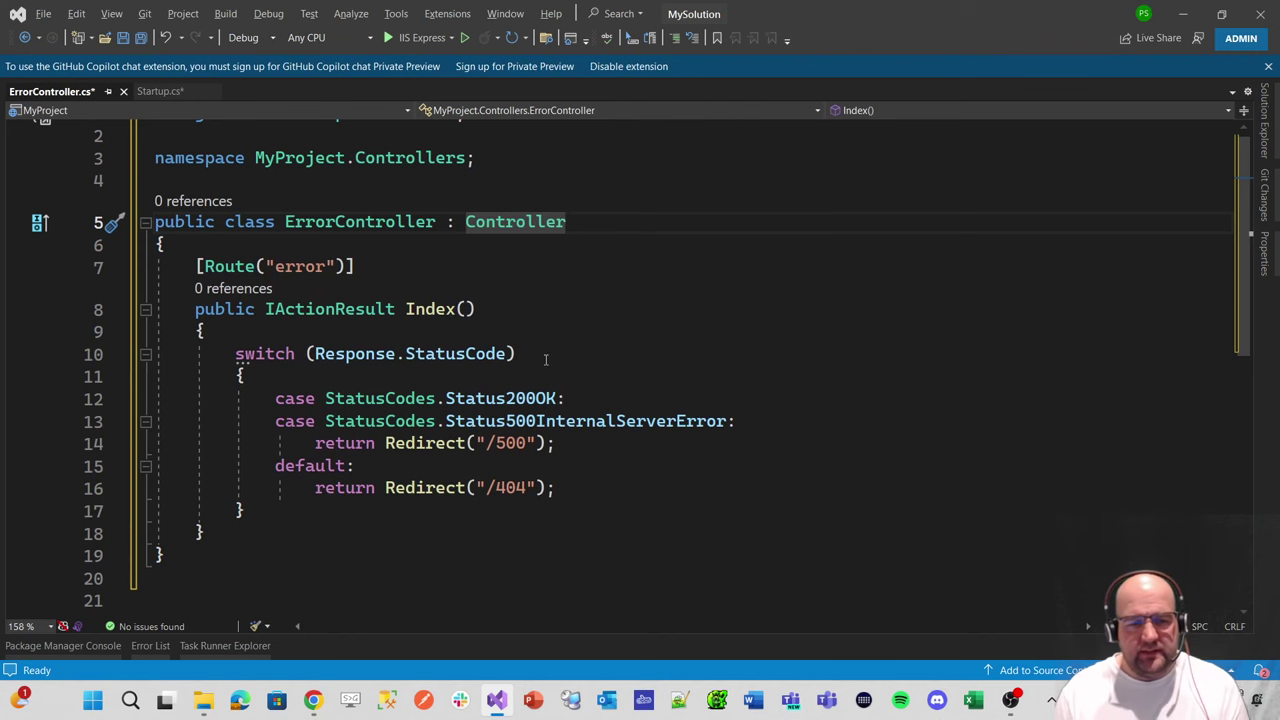
{"action": "scroll", "coordinate": [508, 360], "scroll_direction": "up", "scroll_amount": 1}
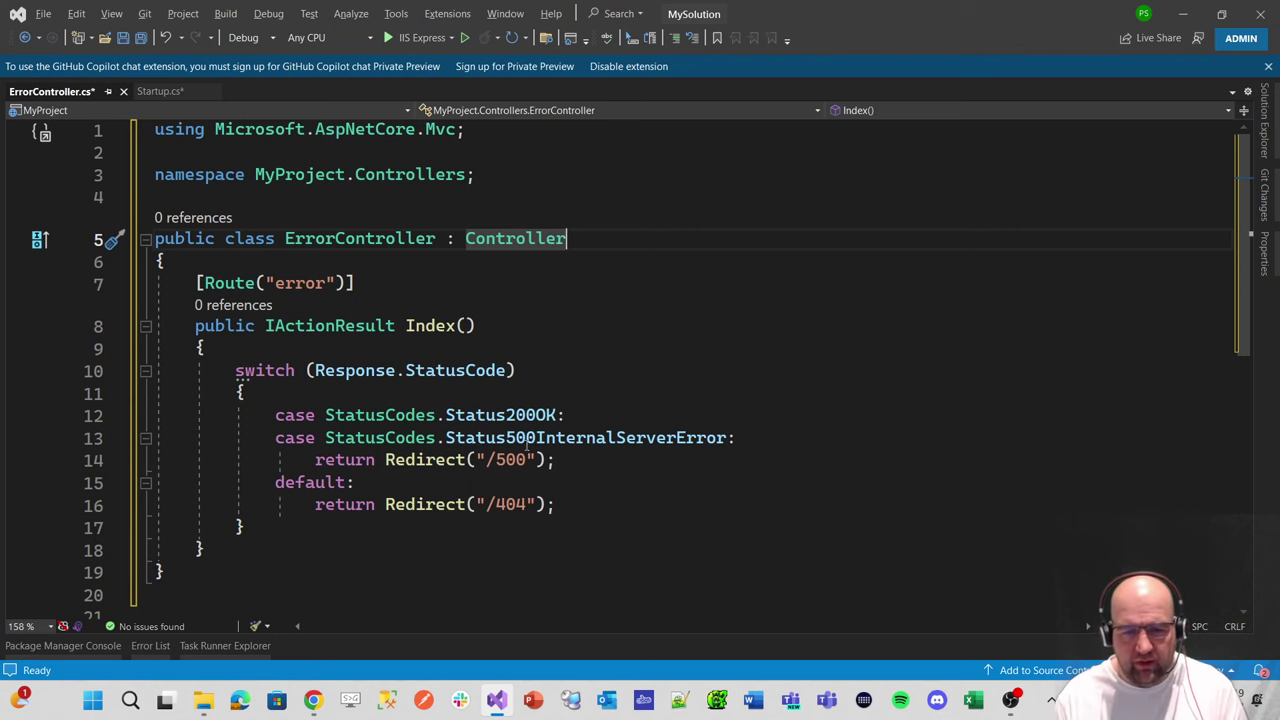
{"action": "left_click_drag", "start_coordinate": [536, 461], "coordinate": [478, 466]}
{"action": "key", "text": "Down"}
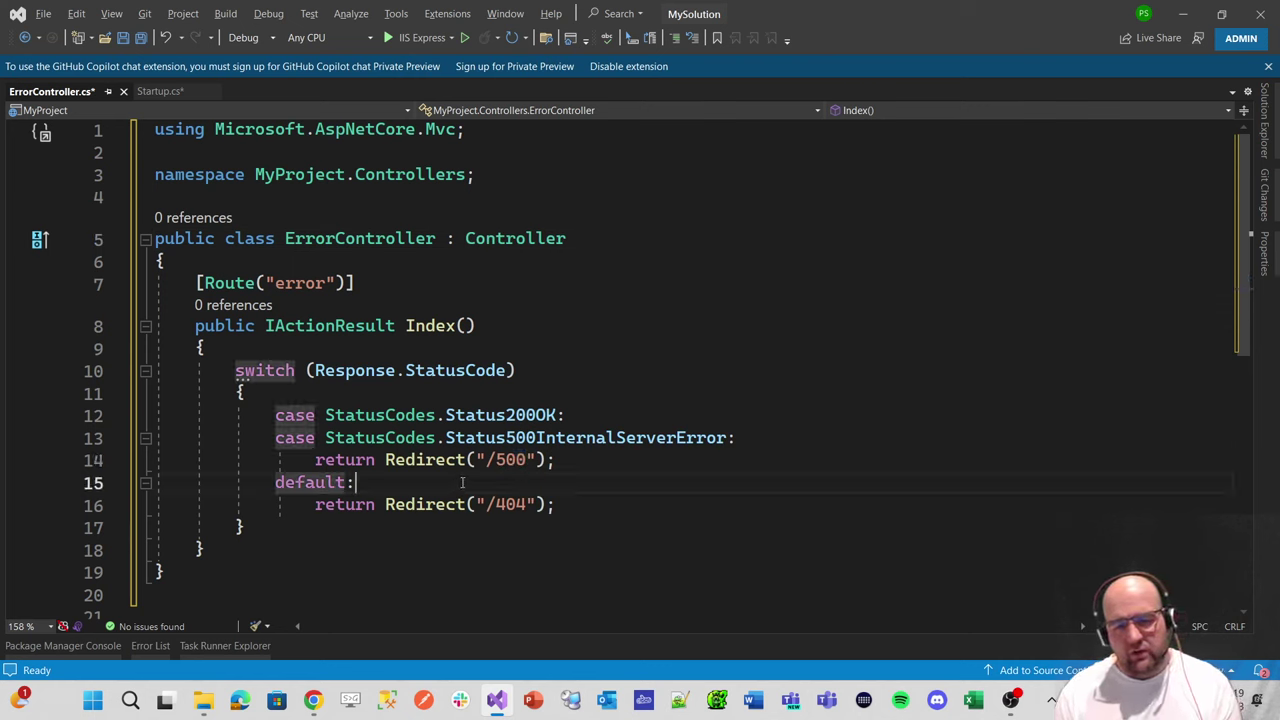
{"action": "left_click_drag", "start_coordinate": [488, 504], "coordinate": [529, 504]}
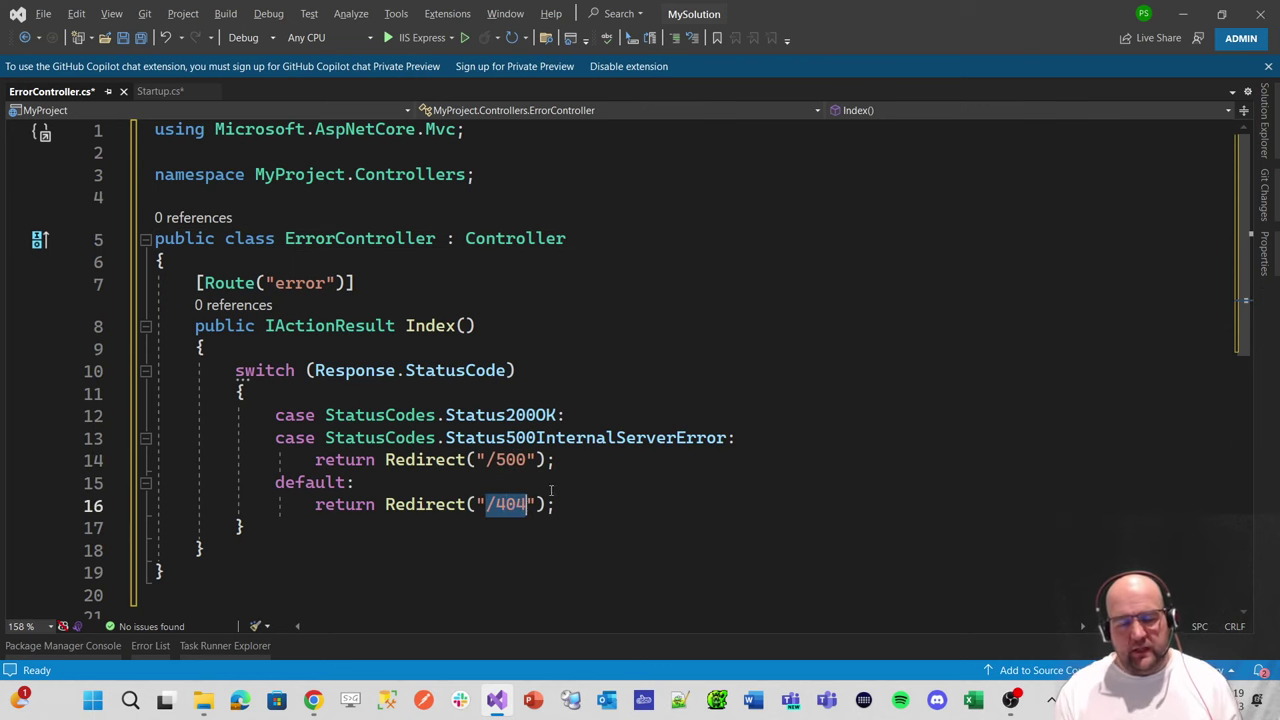
{"action": "left_click", "coordinate": [551, 490]}
- Switch to the codeshare post in Chrome and read step 3 on the Error Page content type and its two properties
{"action": "key", "text": "alt+Tab"}
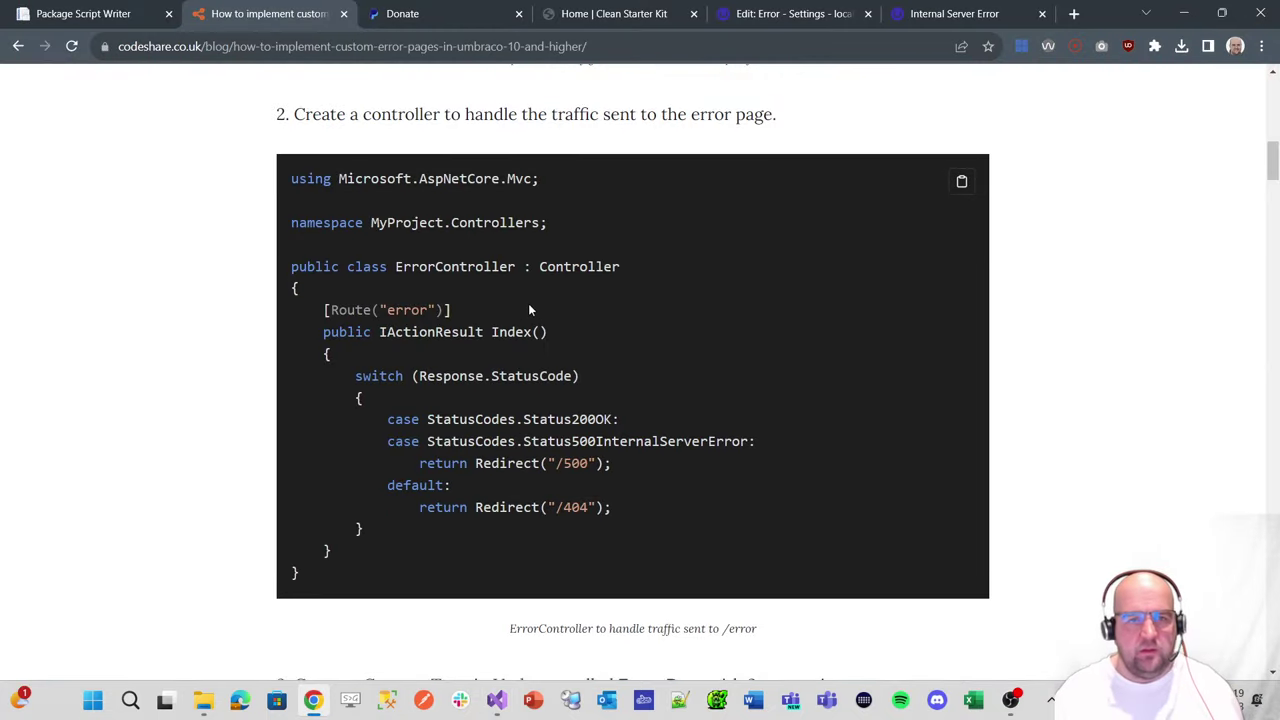
{"action": "key", "text": "alt+Tab"}
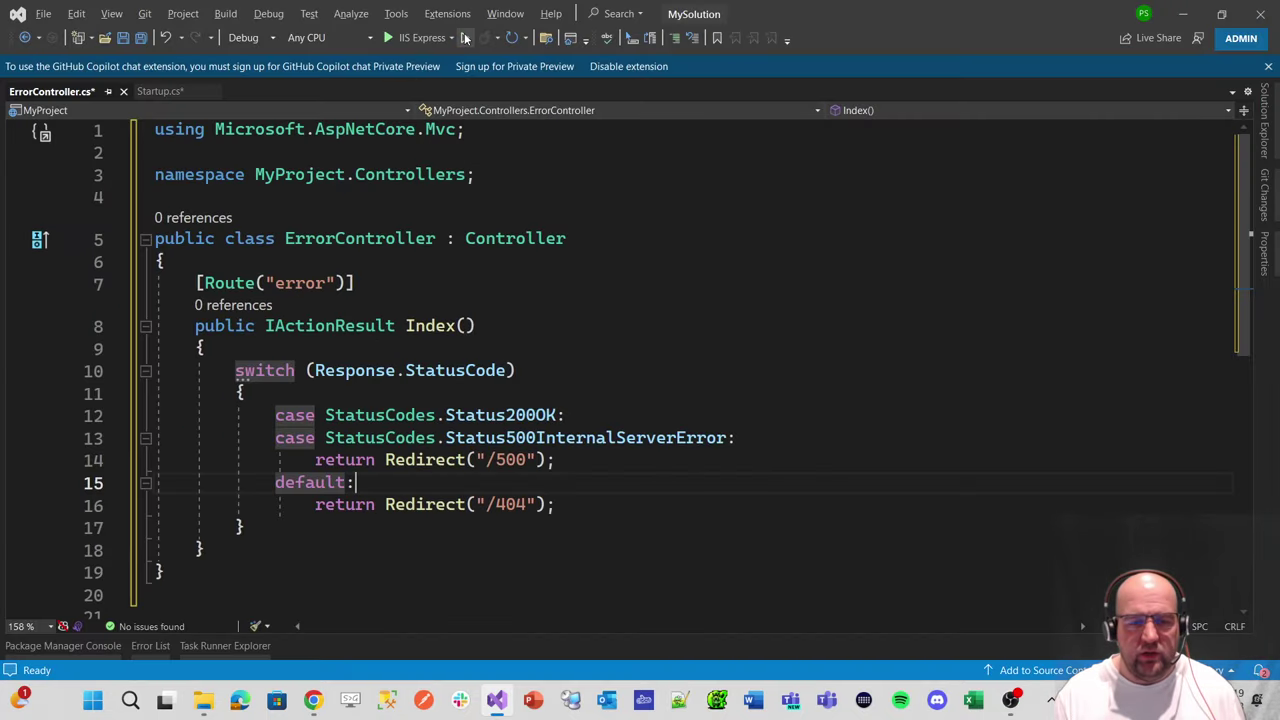
{"action": "key", "text": "alt+Tab"}
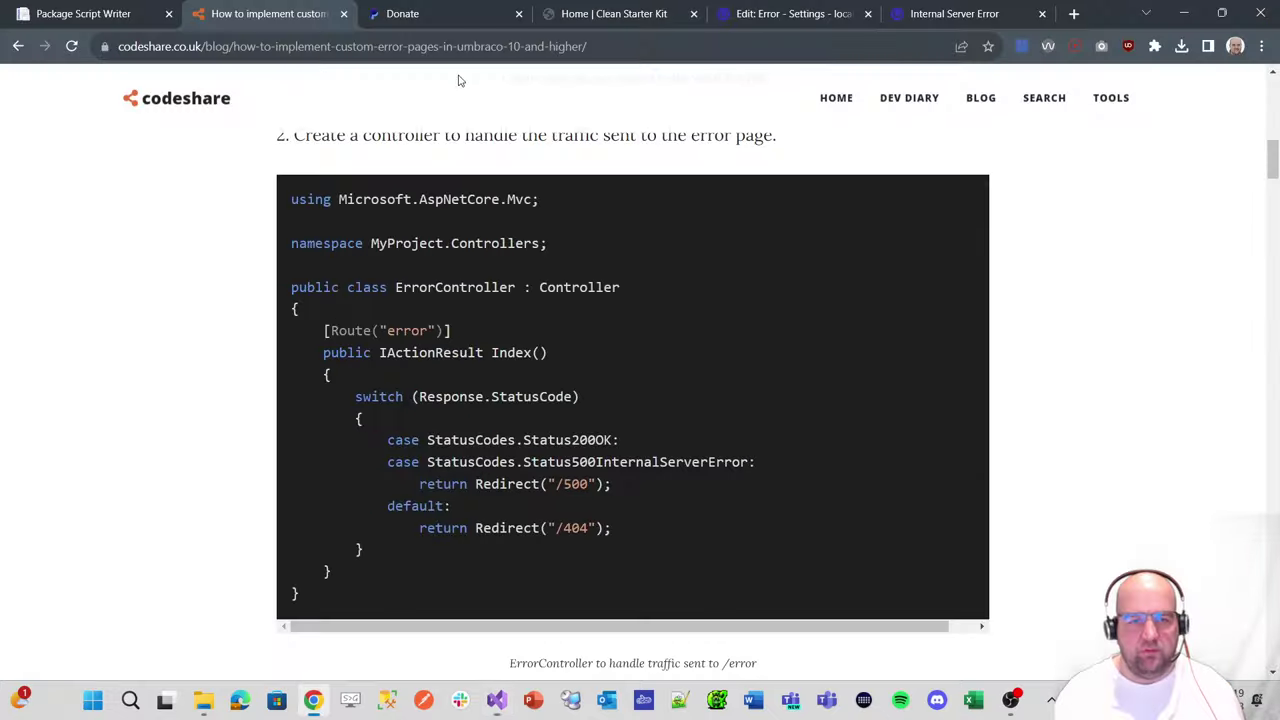
{"action": "scroll", "coordinate": [580, 305], "scroll_direction": "down", "scroll_amount": 5}
{"action": "scroll", "coordinate": [585, 309], "scroll_direction": "down", "scroll_amount": 1}
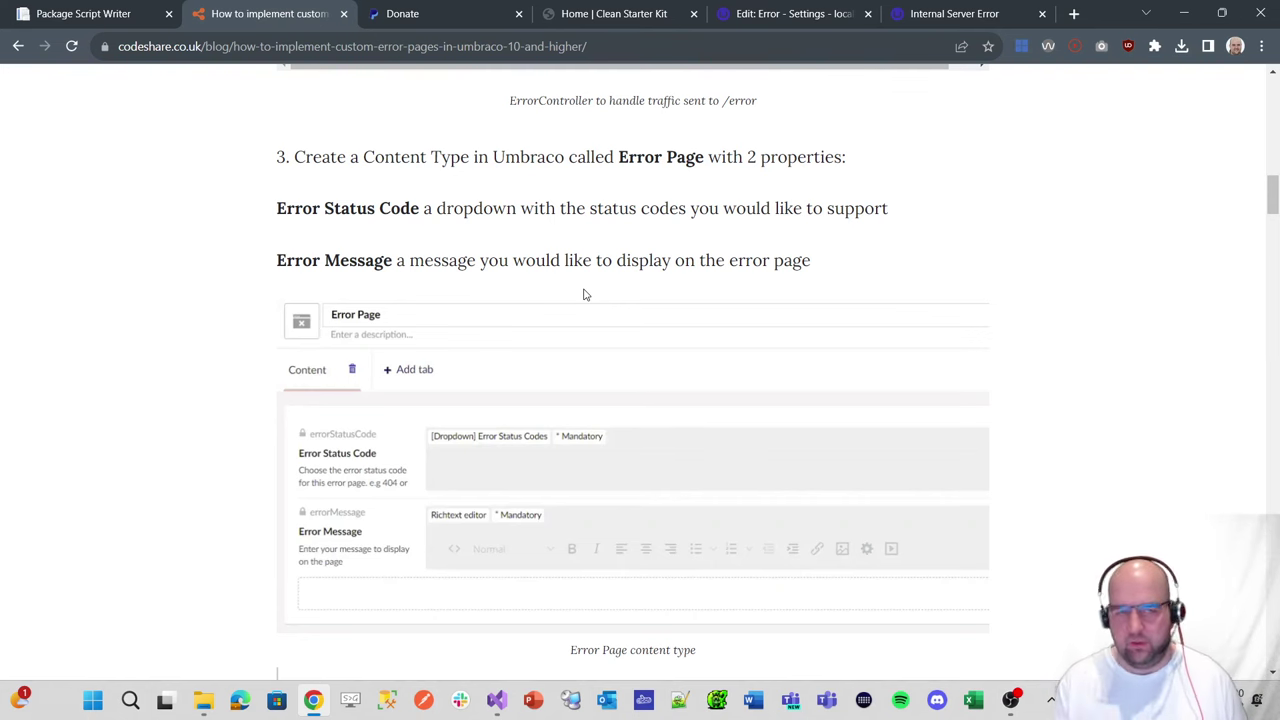
- Switch to Visual Studio, run the project without debugging, and reload the Umbraco backoffice page in Chrome
{"action": "left_click", "coordinate": [781, 14]}
{"action": "key", "text": "alt+Tab"}
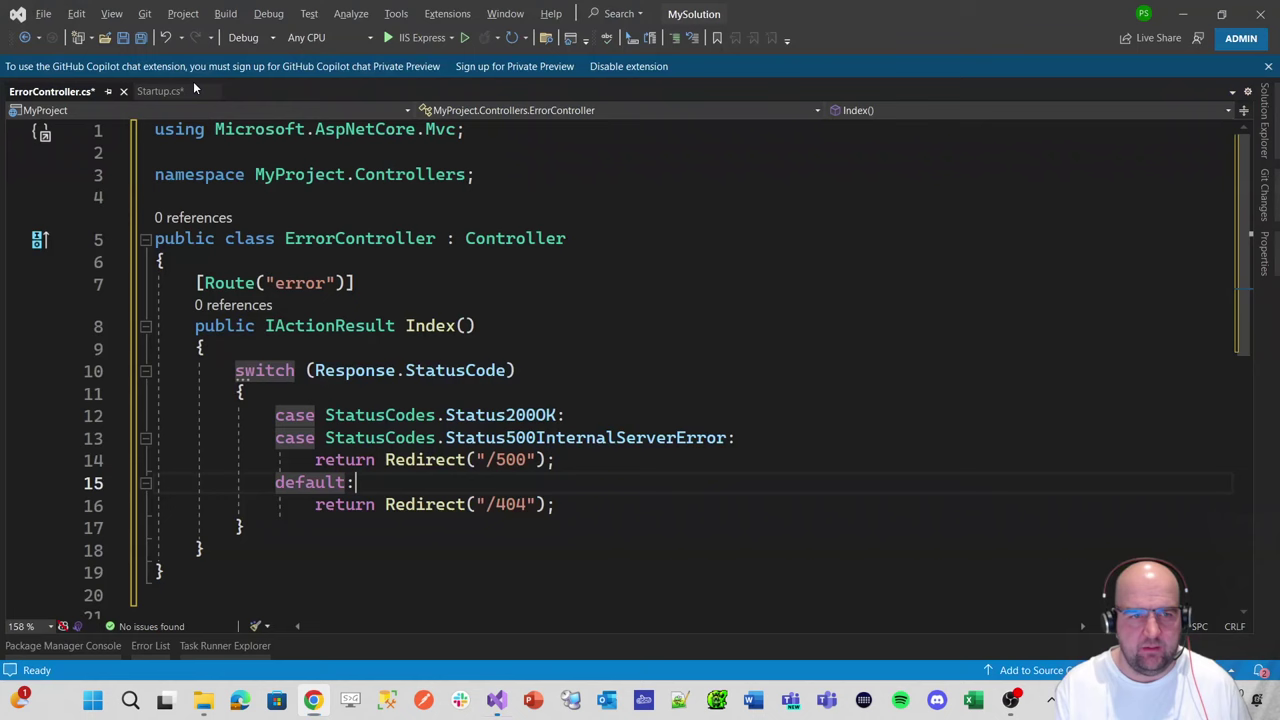
{"action": "left_click", "coordinate": [466, 38]}
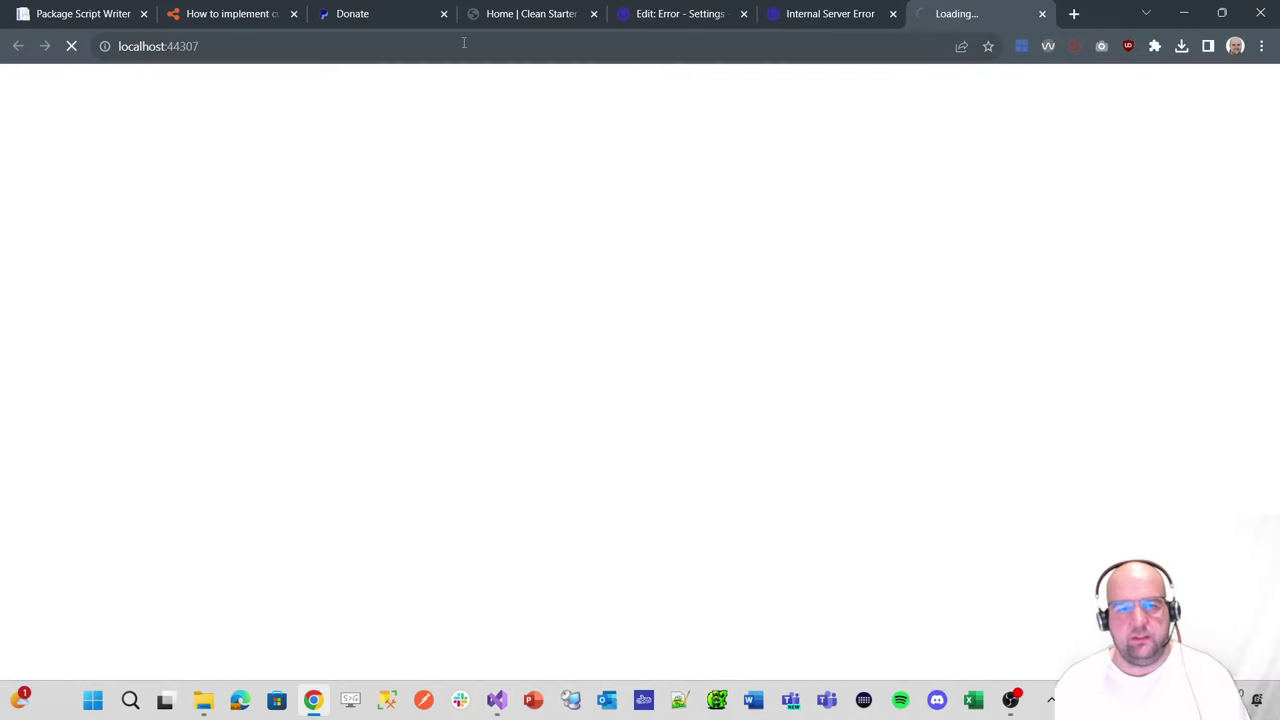
{"action": "left_click", "coordinate": [628, 30]}
{"action": "left_click", "coordinate": [72, 47]}
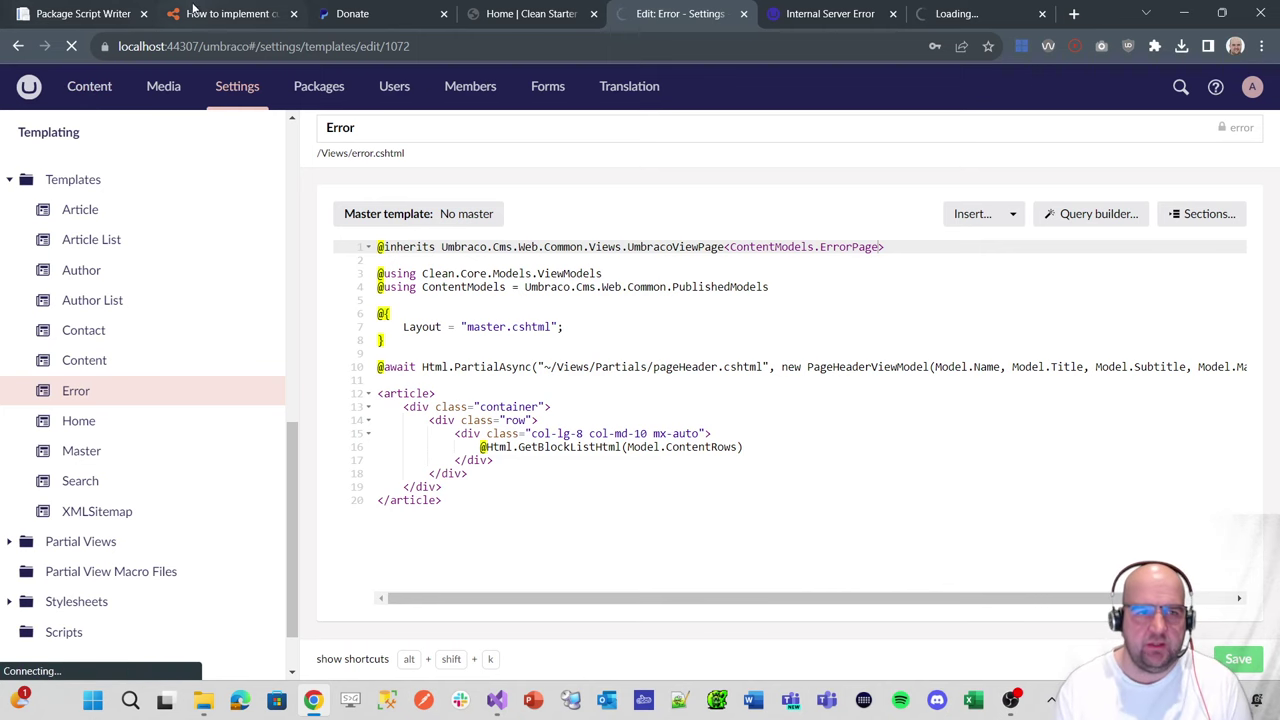
- Check the post's Error Status Code property settings, and open the Error Page document type under Pages in the Umbraco backoffice
{"action": "left_click", "coordinate": [225, 13]}
{"action": "scroll", "coordinate": [622, 292], "scroll_direction": "down", "scroll_amount": 4}
{"action": "scroll", "coordinate": [622, 292], "scroll_direction": "down", "scroll_amount": 3}
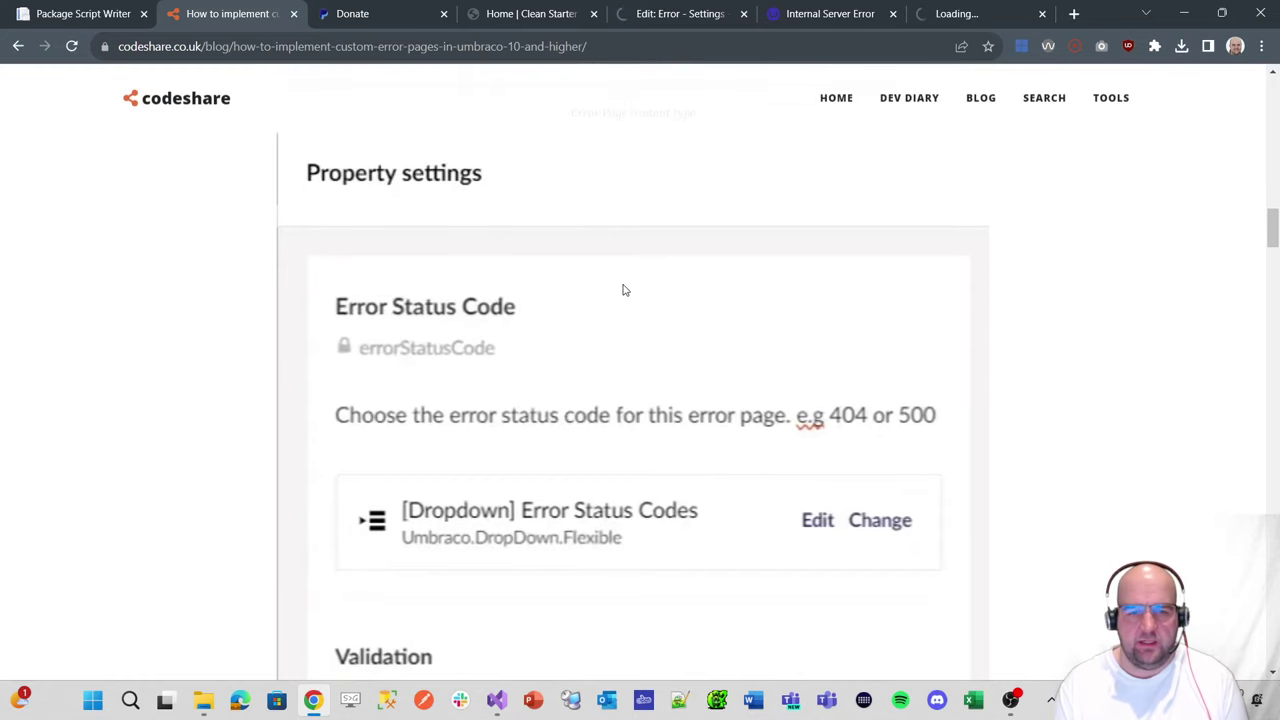
{"action": "scroll", "coordinate": [622, 290], "scroll_direction": "up", "scroll_amount": 1}
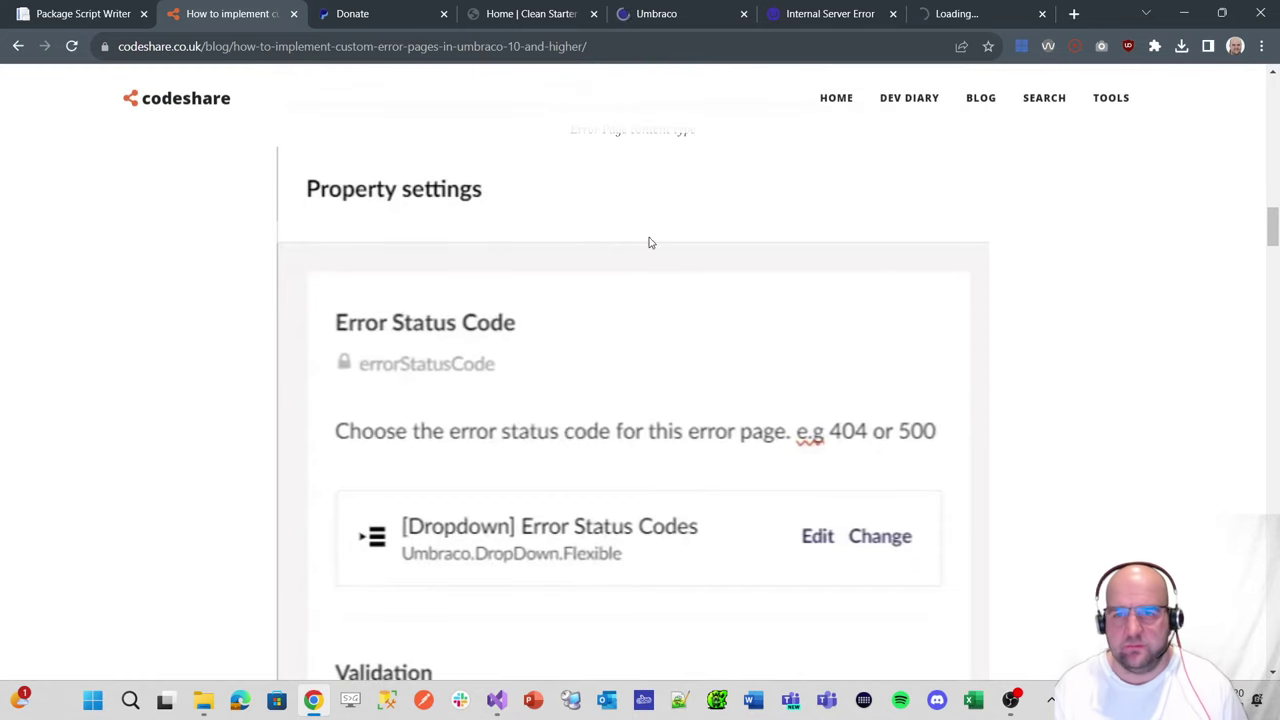
{"action": "left_click", "coordinate": [688, 18]}
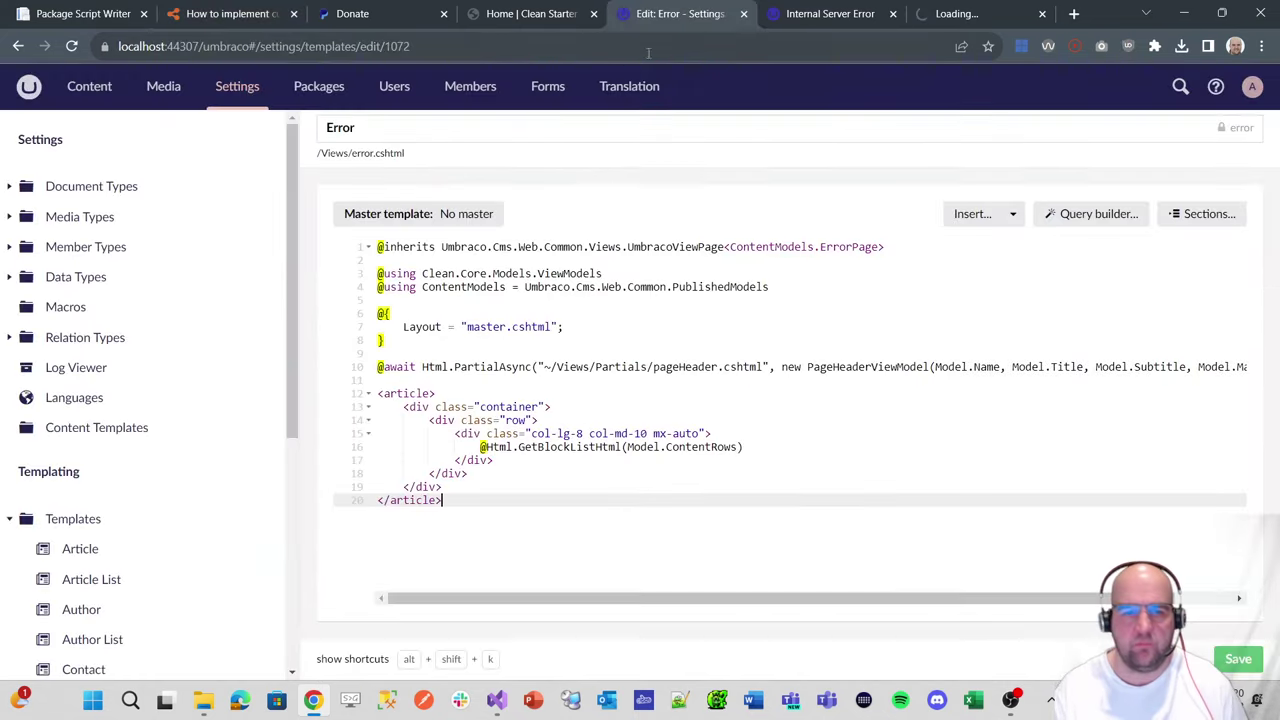
{"action": "left_click", "coordinate": [10, 188]}
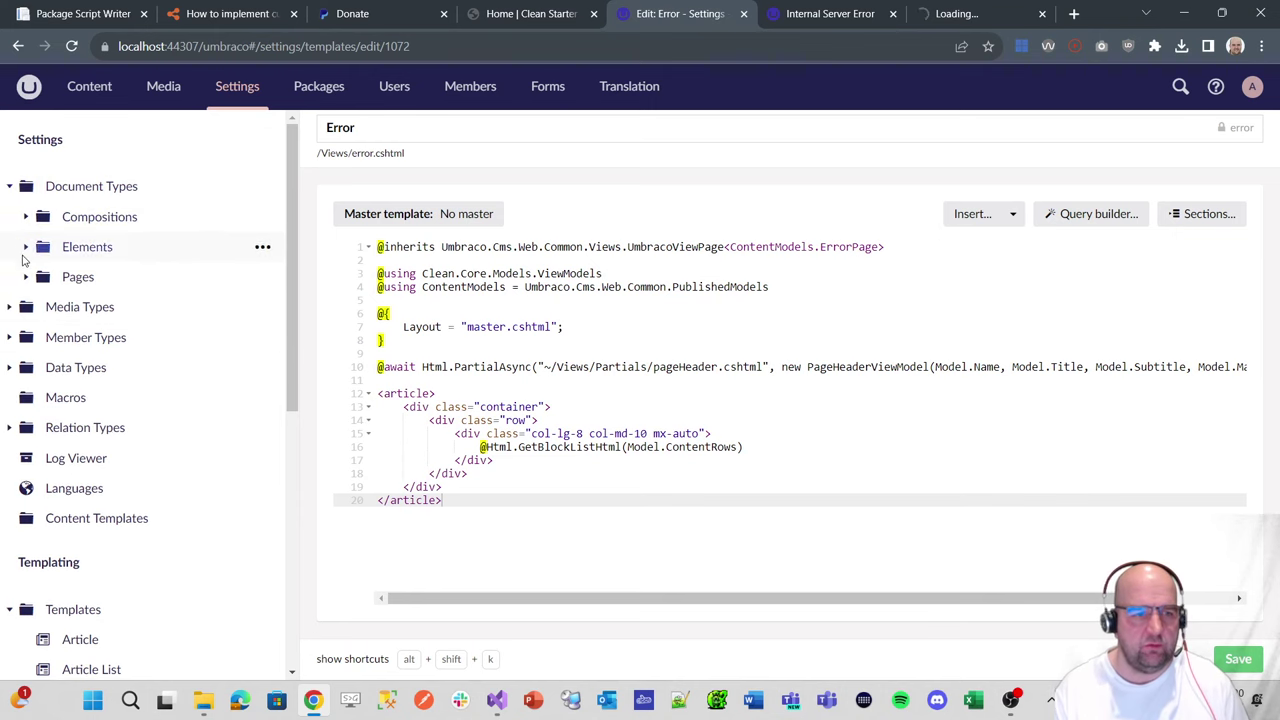
{"action": "left_click", "coordinate": [27, 277]}
{"action": "scroll", "coordinate": [163, 491], "scroll_direction": "down", "scroll_amount": 1}
{"action": "scroll", "coordinate": [163, 491], "scroll_direction": "down", "scroll_amount": 2}
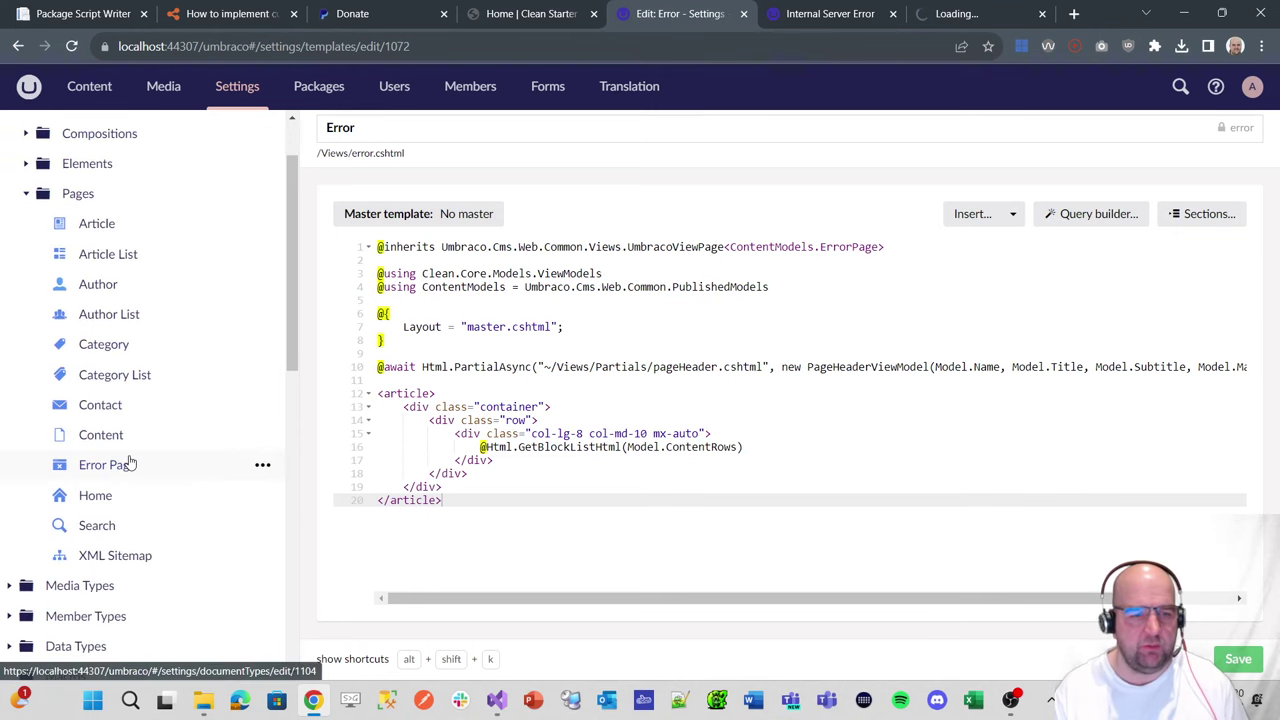
{"action": "left_click", "coordinate": [120, 463]}
{"action": "scroll", "coordinate": [567, 296], "scroll_direction": "down", "scroll_amount": 2}
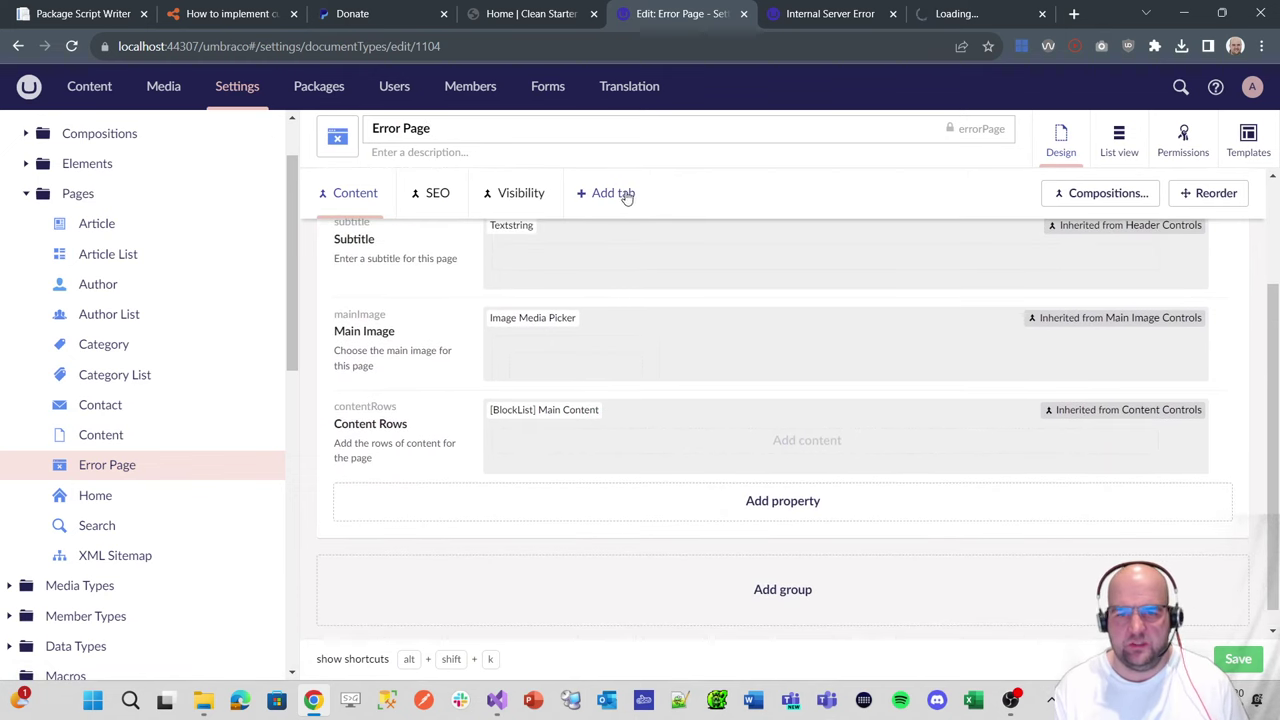
{"action": "scroll", "coordinate": [200, 205], "scroll_direction": "up", "scroll_amount": 2}
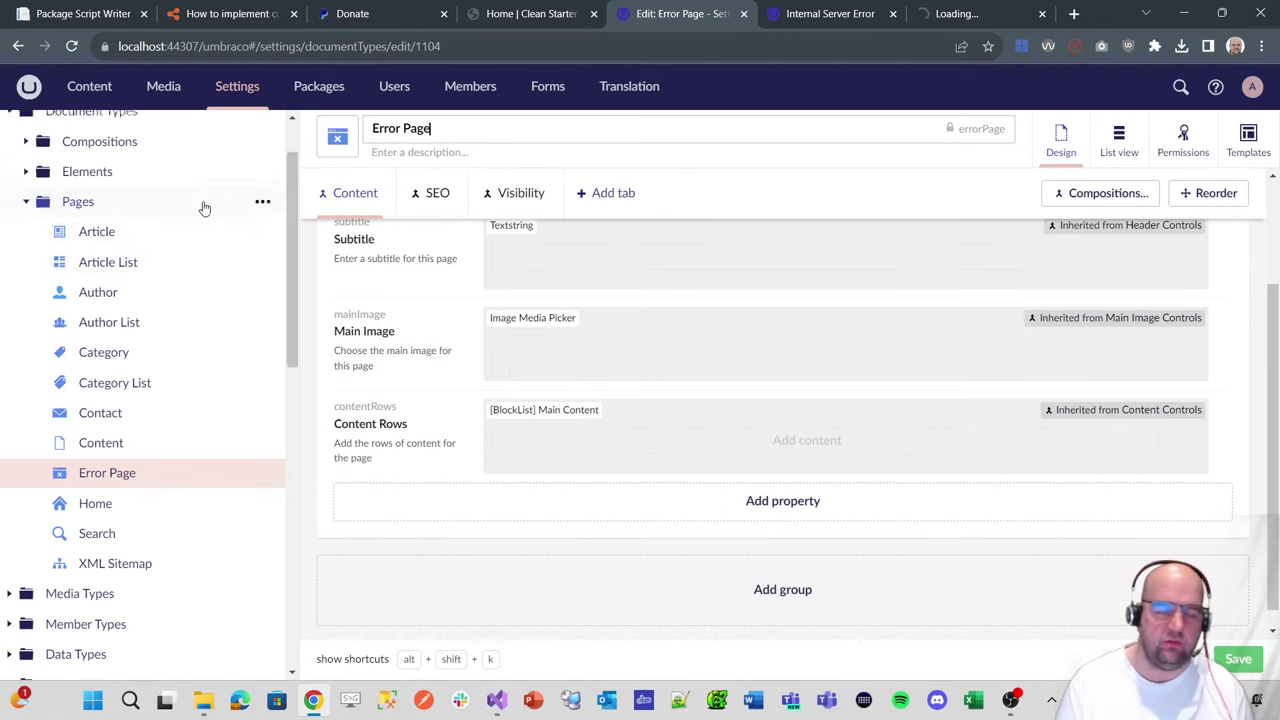
- Add a Settings tab containing a new property named Error Status Code, described as "Choose the status code for this error page"
{"action": "left_click", "coordinate": [623, 194]}
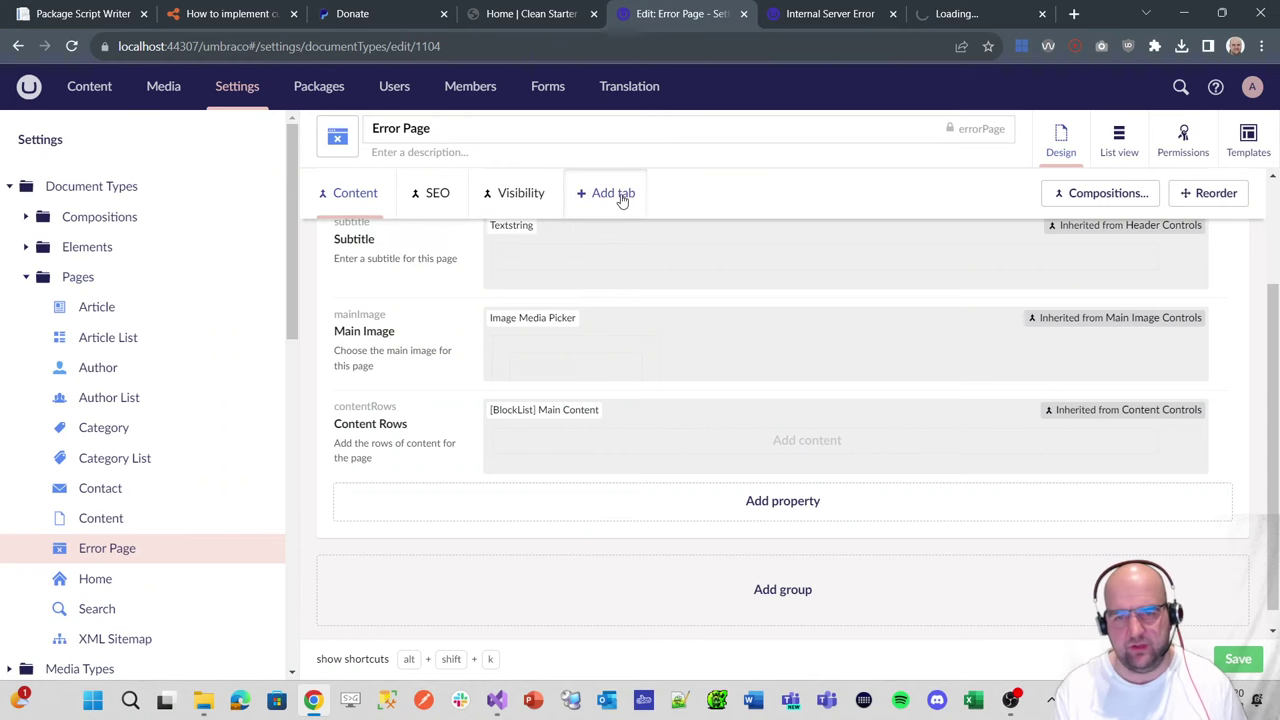
{"action": "type", "text": "Settings"}
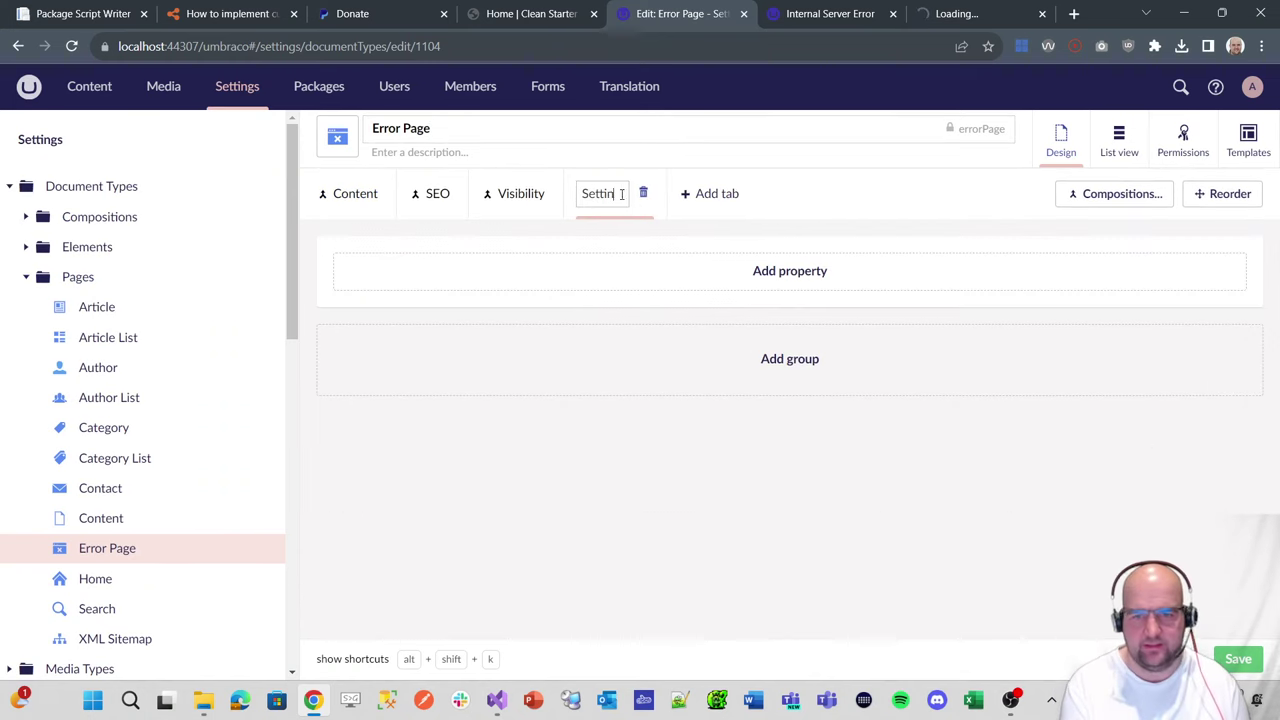
{"action": "left_click", "coordinate": [820, 277]}
{"action": "type", "text": "Erro"}
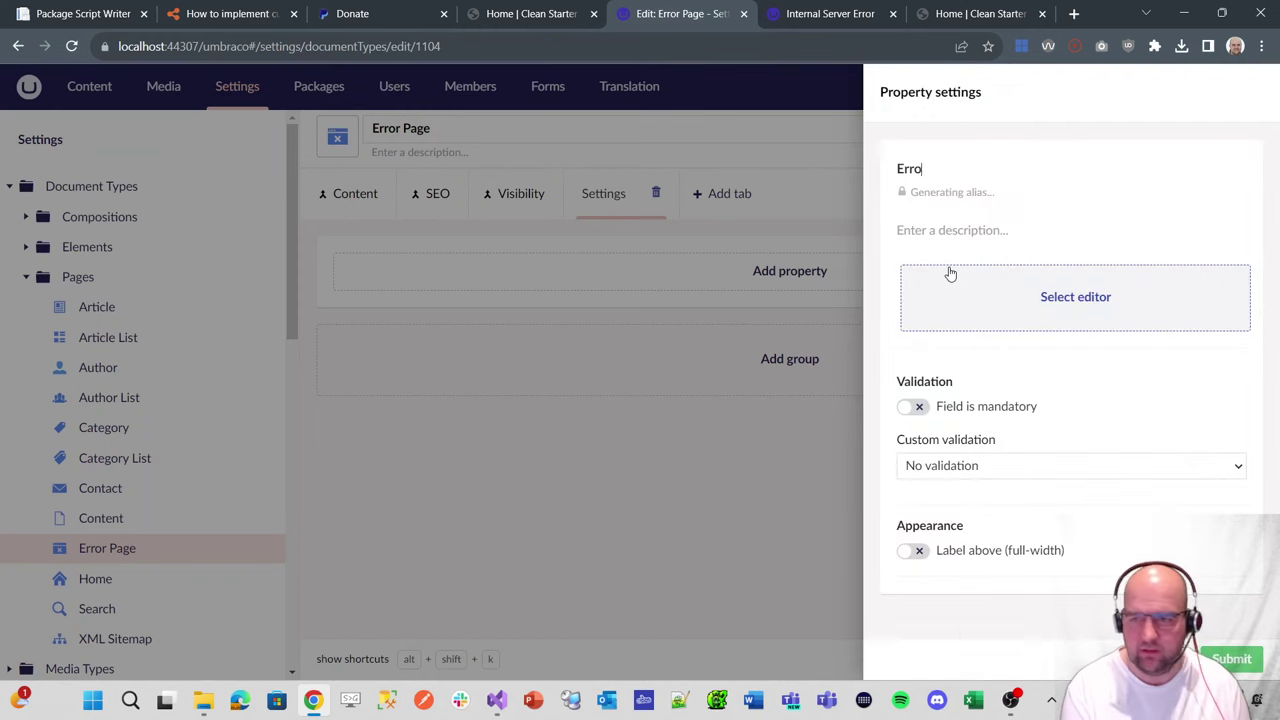
{"action": "type", "text": "r Status C"}
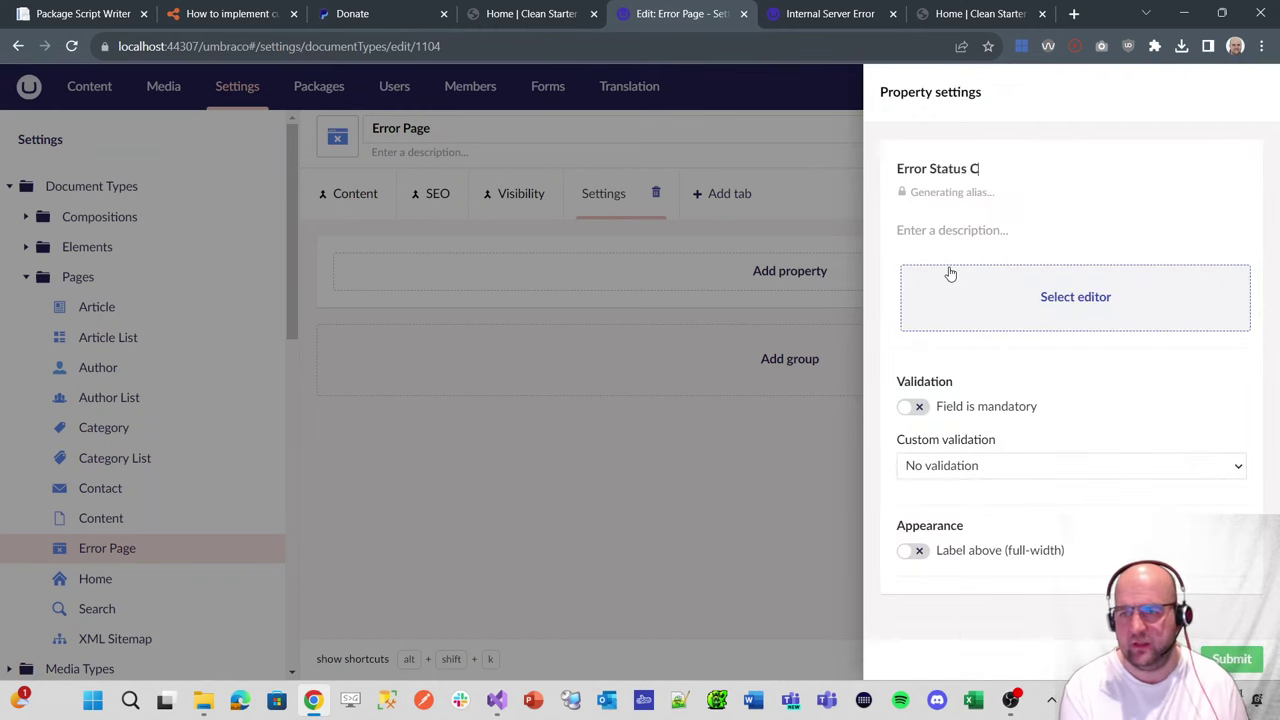
{"action": "type", "text": "ode"}
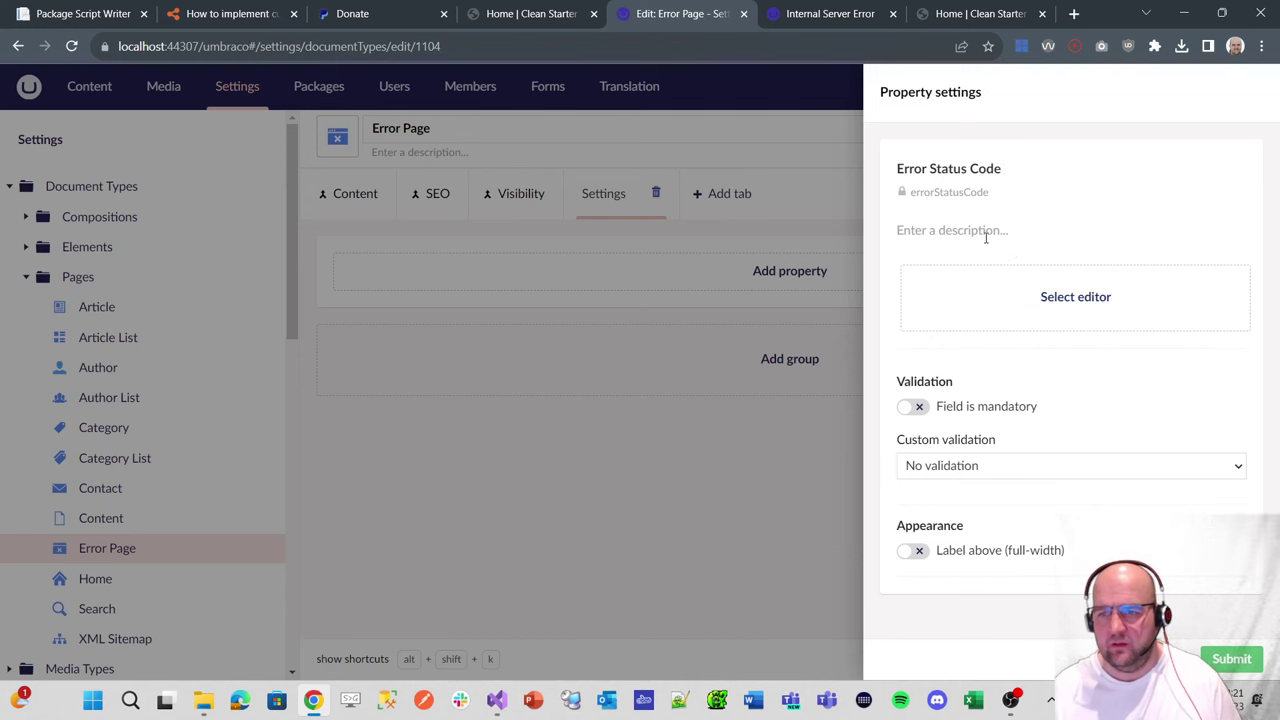
{"action": "type", "text": "Choose the"}
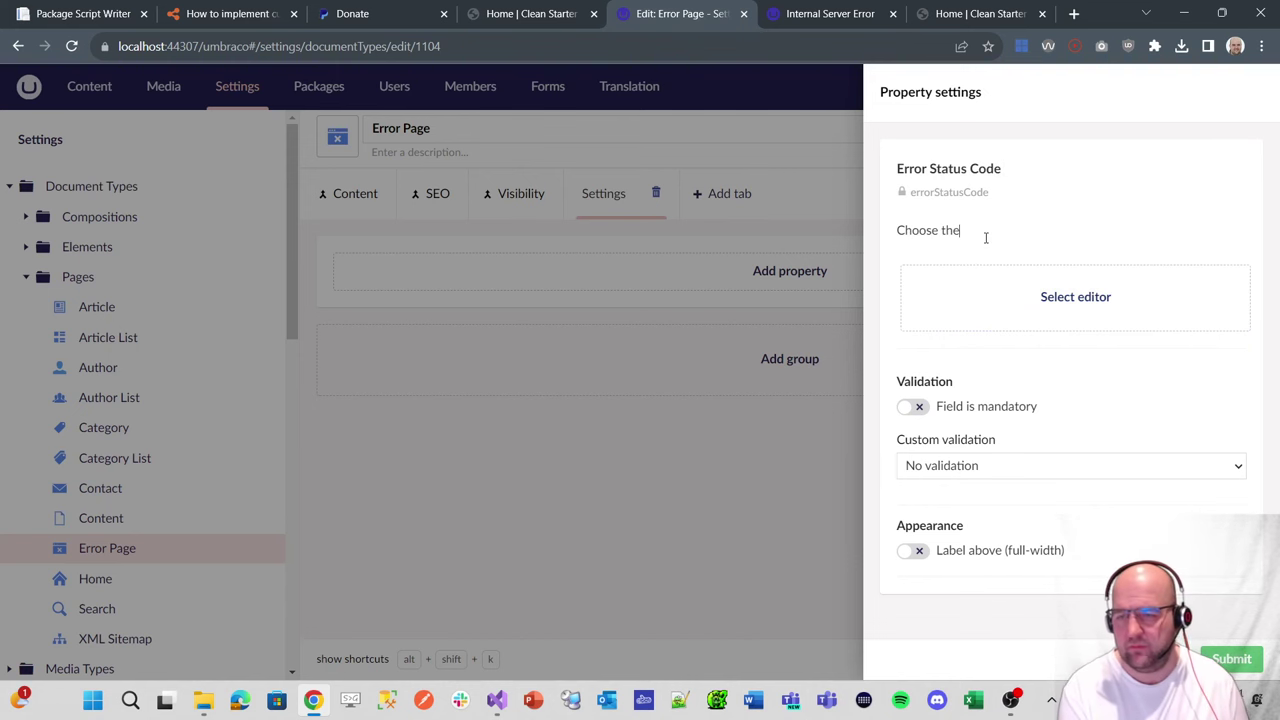
{"action": "type", "text": " status code for this"}
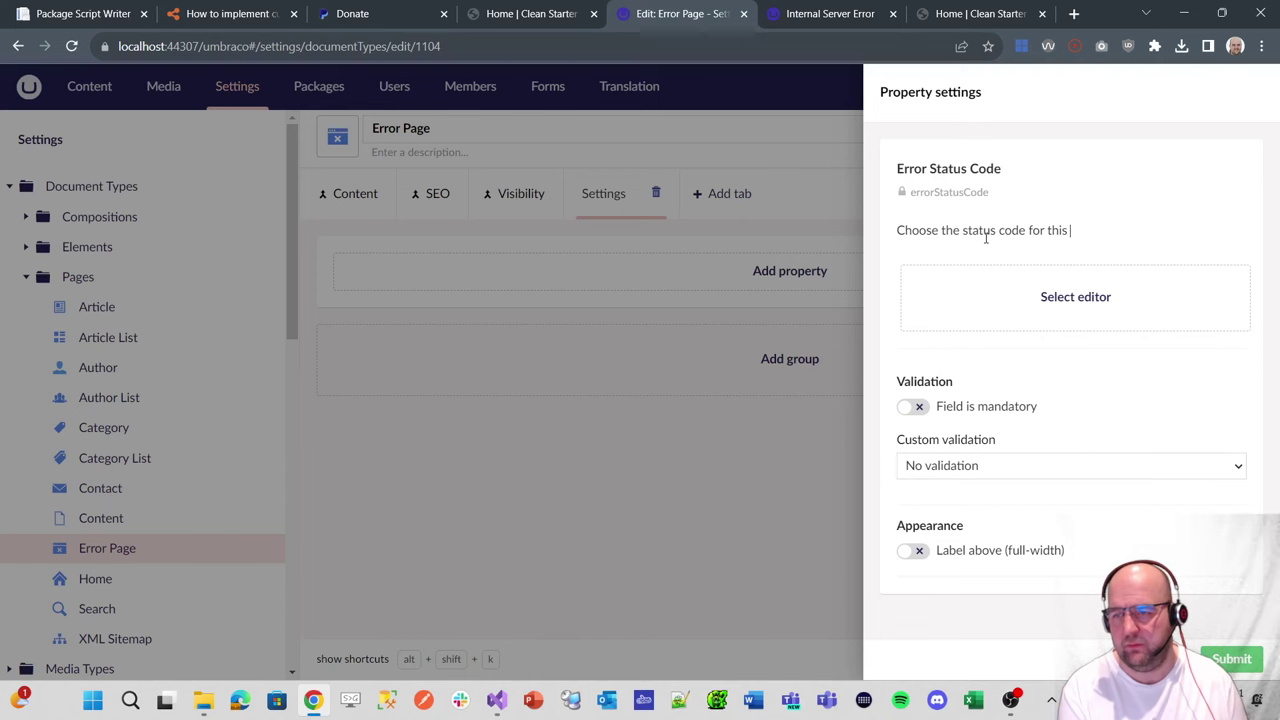
{"action": "type", "text": " error page"}
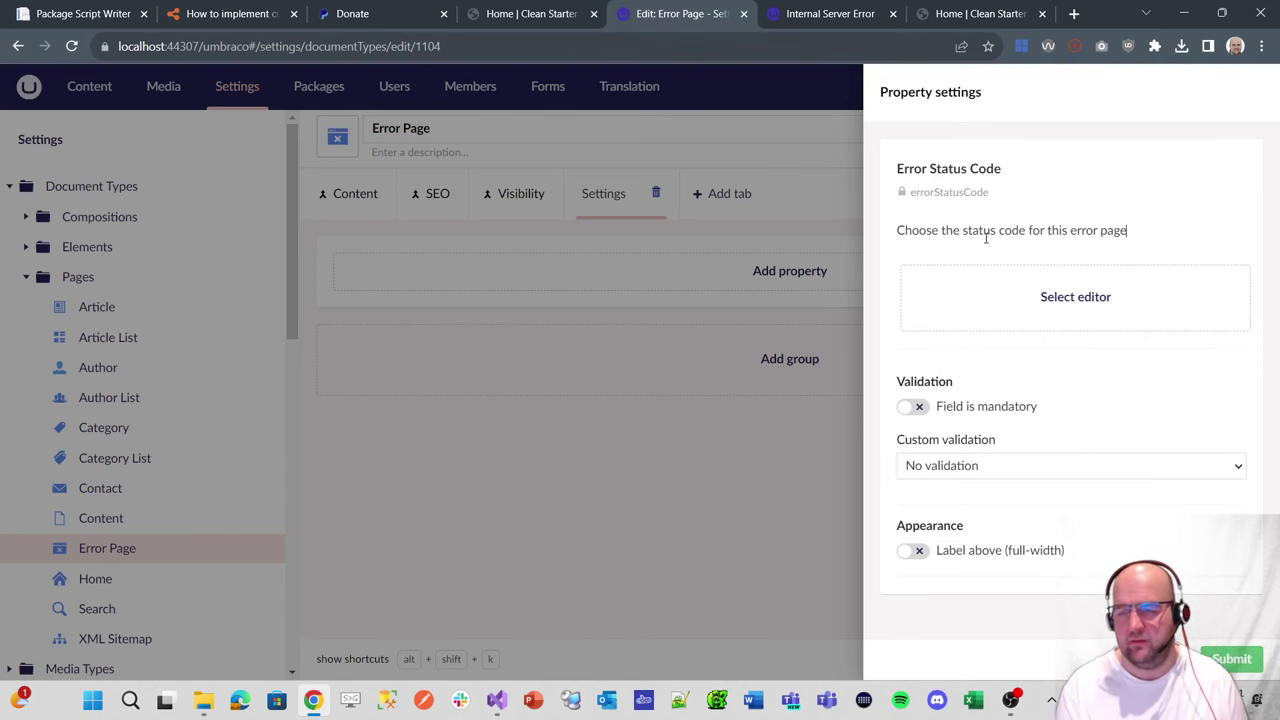
- Search the property editors for "dropdown" and create a new Dropdown configuration for the Error Status Code property
{"action": "left_click", "coordinate": [1100, 298]}
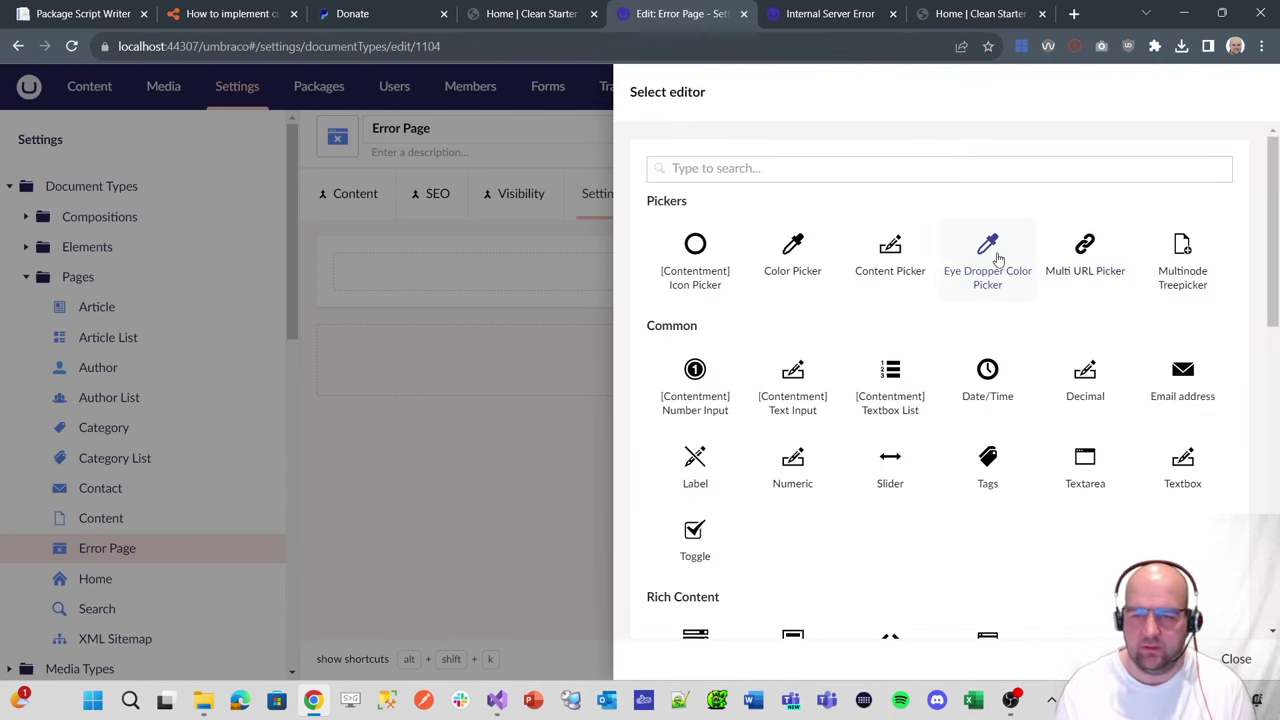
{"action": "scroll", "coordinate": [920, 277], "scroll_direction": "down", "scroll_amount": 1}
{"action": "scroll", "coordinate": [903, 263], "scroll_direction": "up", "scroll_amount": 1}
{"action": "type", "text": "dr"}
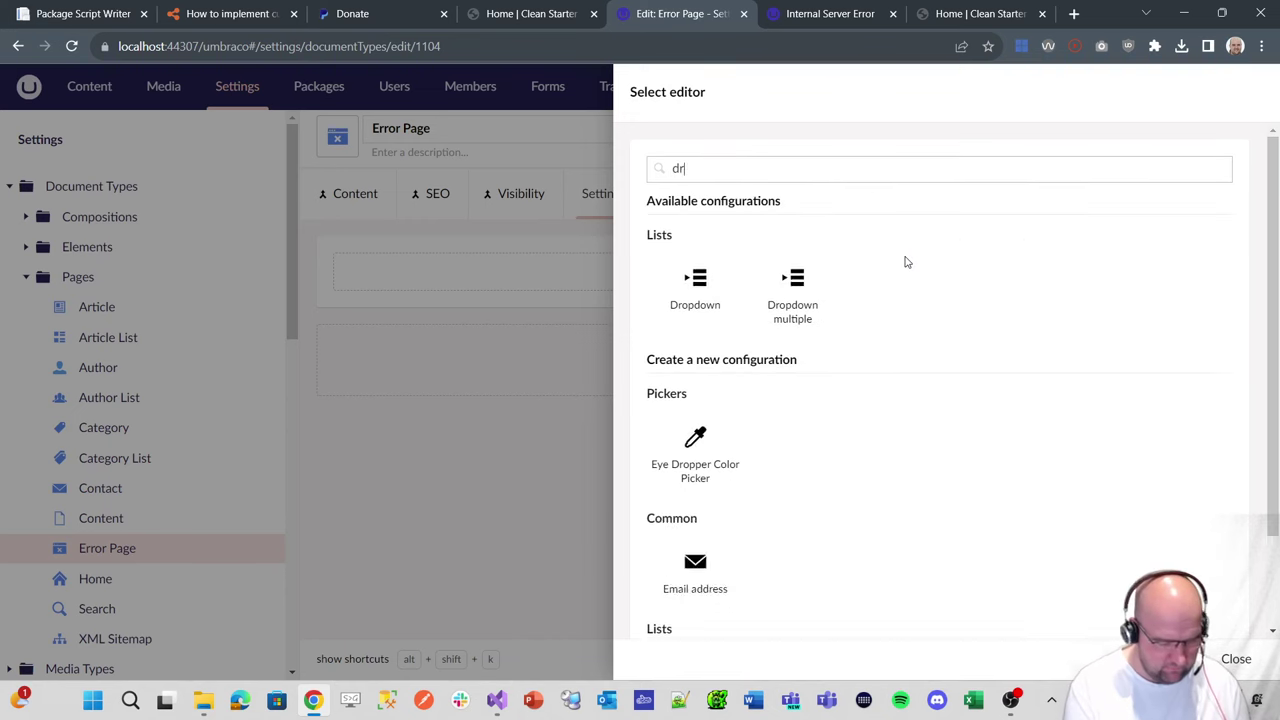
{"action": "type", "text": "opdo"}
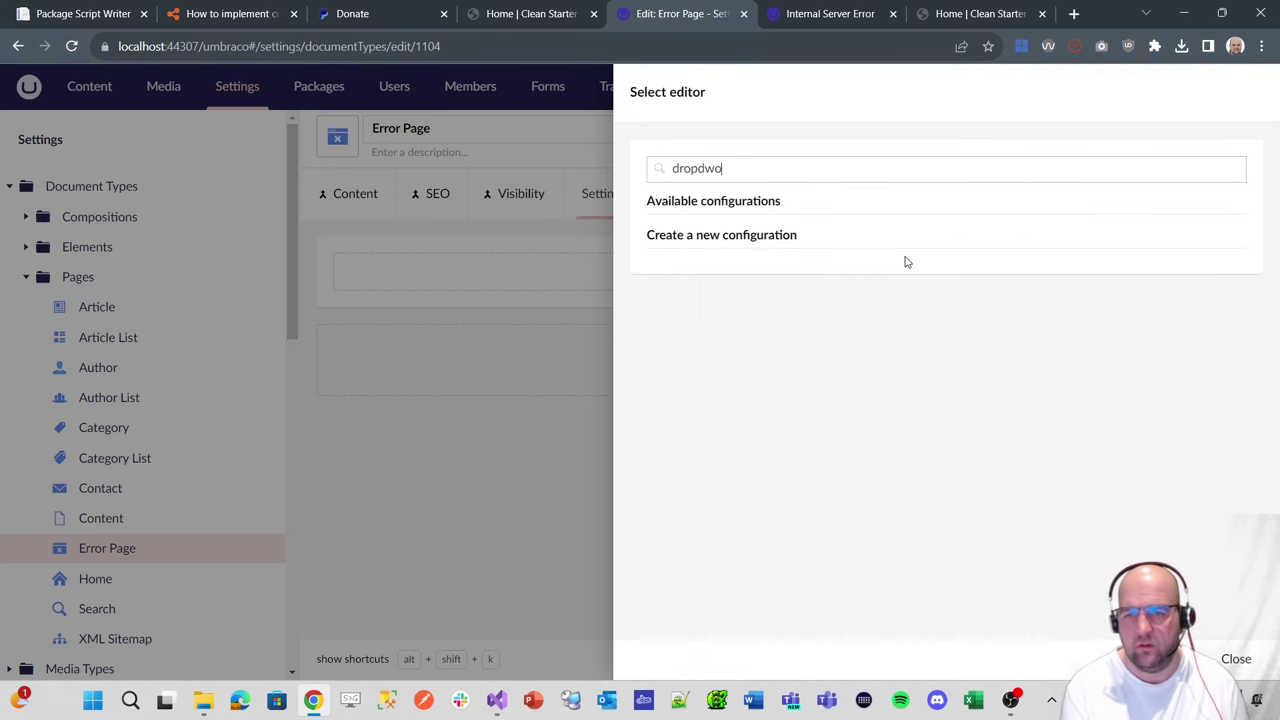
{"action": "key", "text": "BackSpace"}
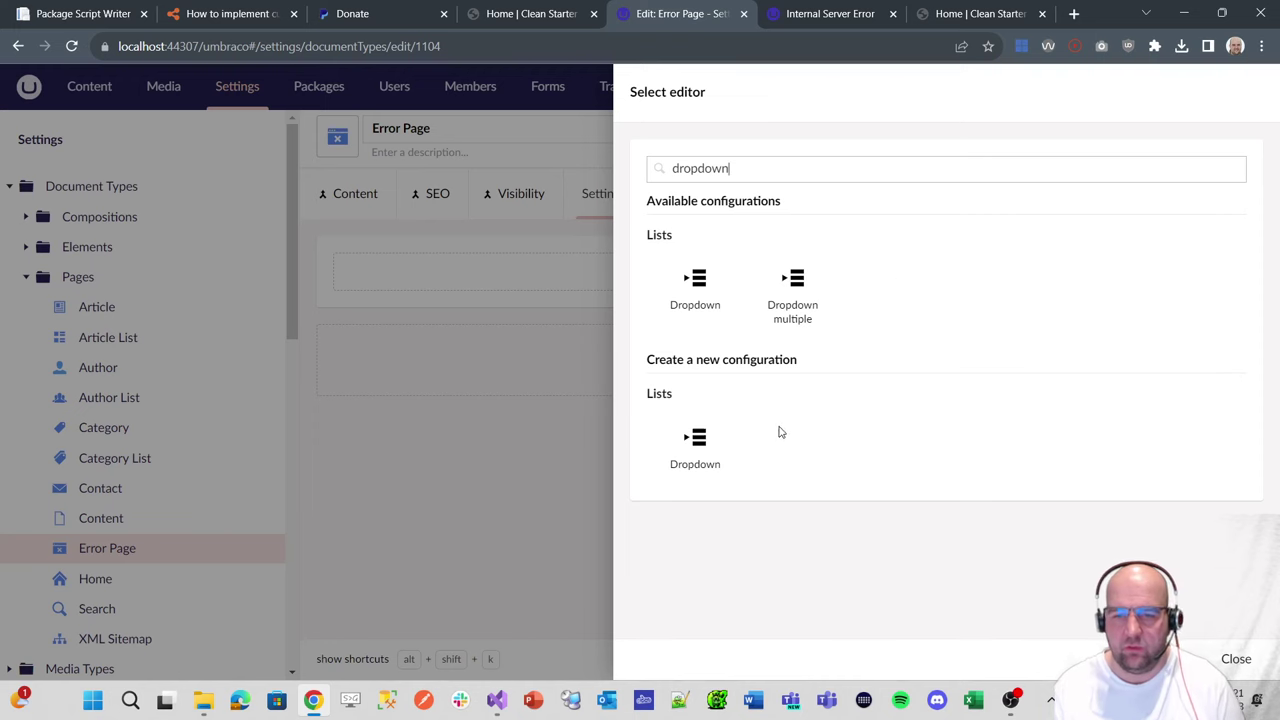
{"action": "left_click", "coordinate": [700, 448]}
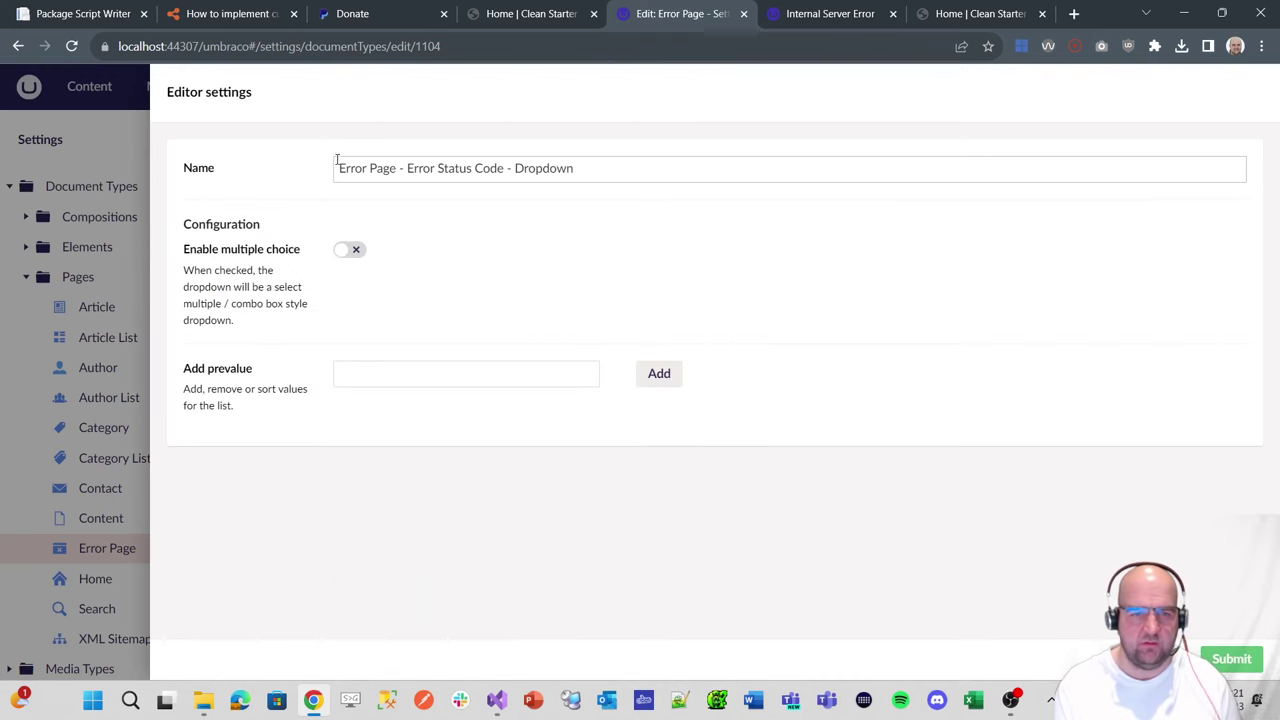
- Rename the dropdown configuration to "[Dropdown] Error Status Code"
{"action": "double_click", "coordinate": [538, 170]}
{"action": "key", "text": "ctrl+c"}
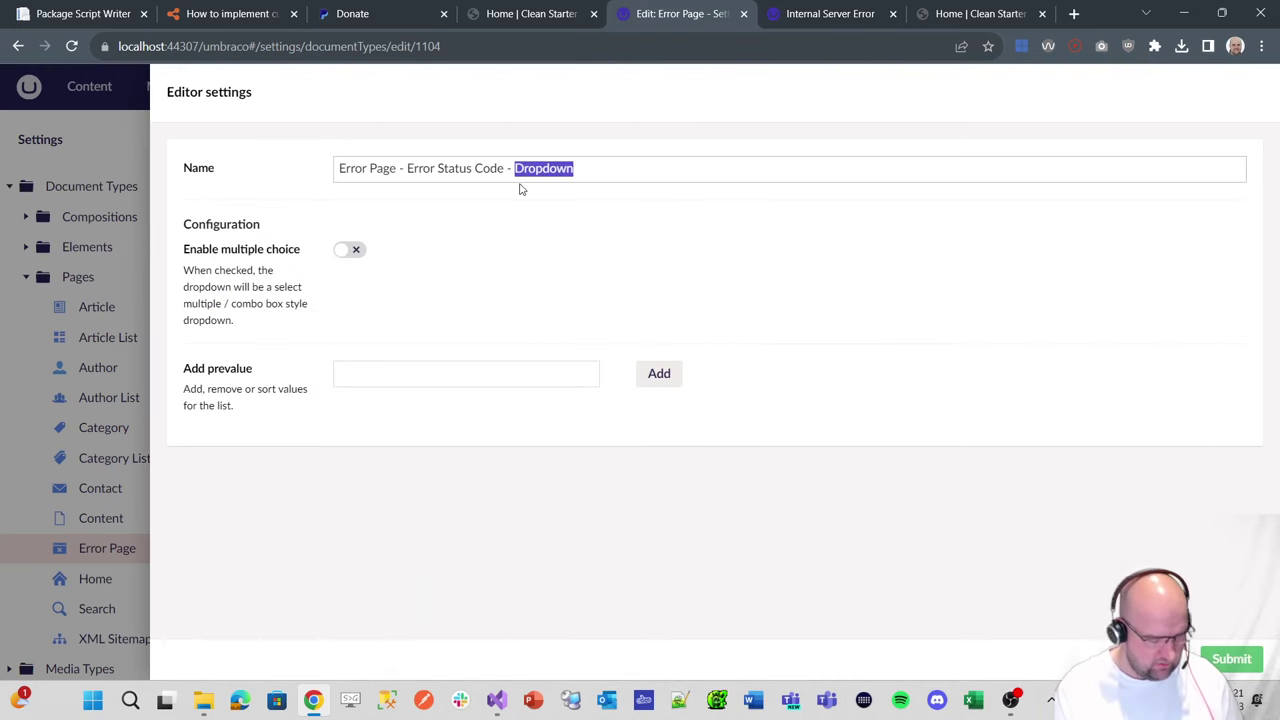
{"action": "key", "text": "BackSpace"}
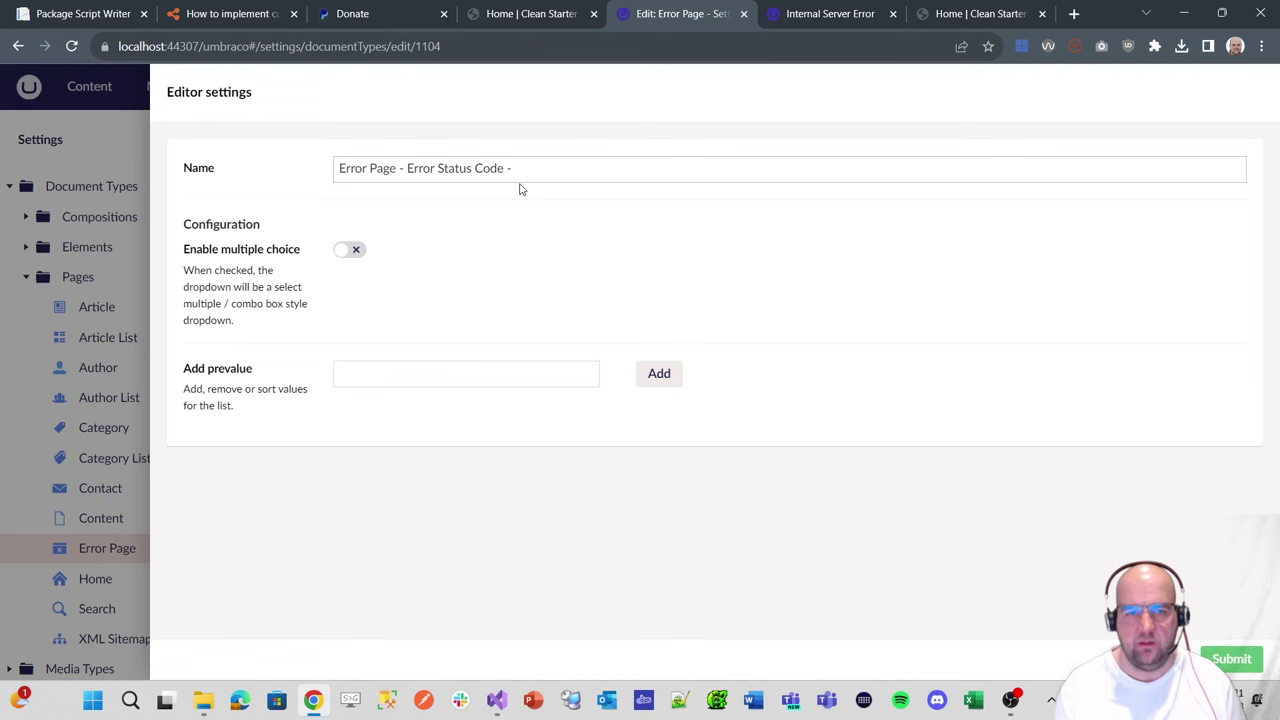
{"action": "key", "text": "ctrl+v"}
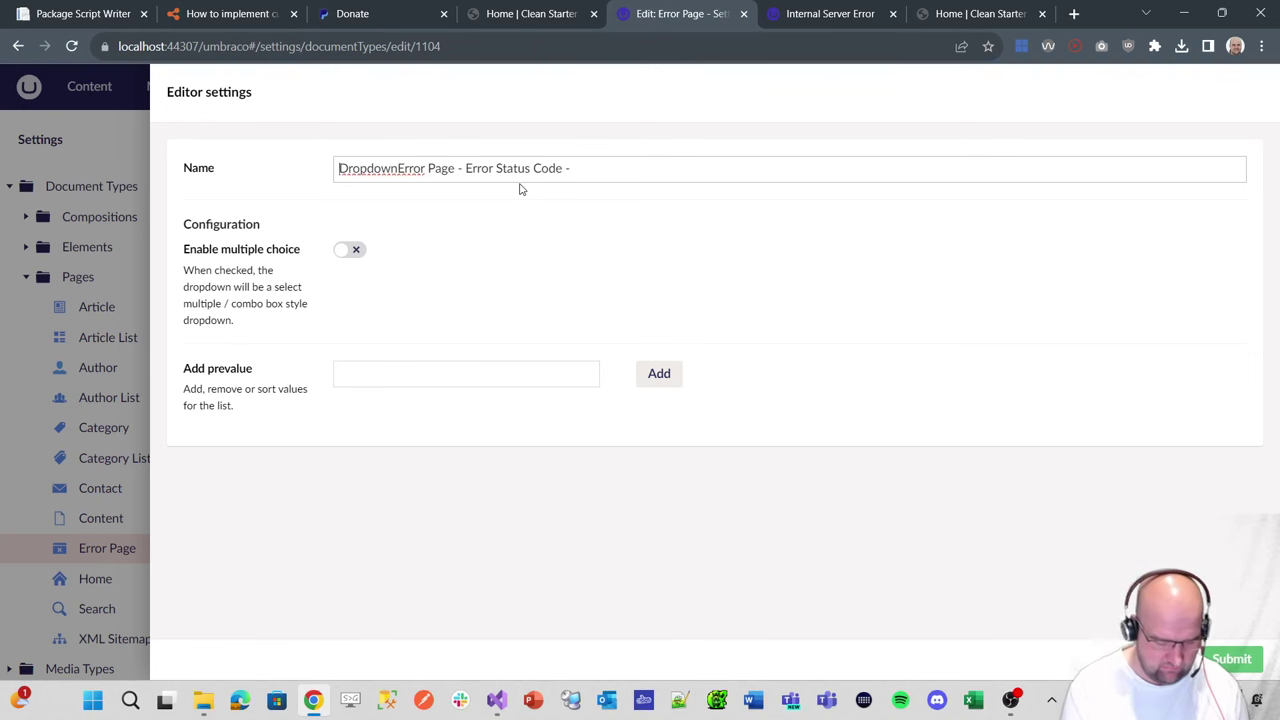
{"action": "type", "text": "["}
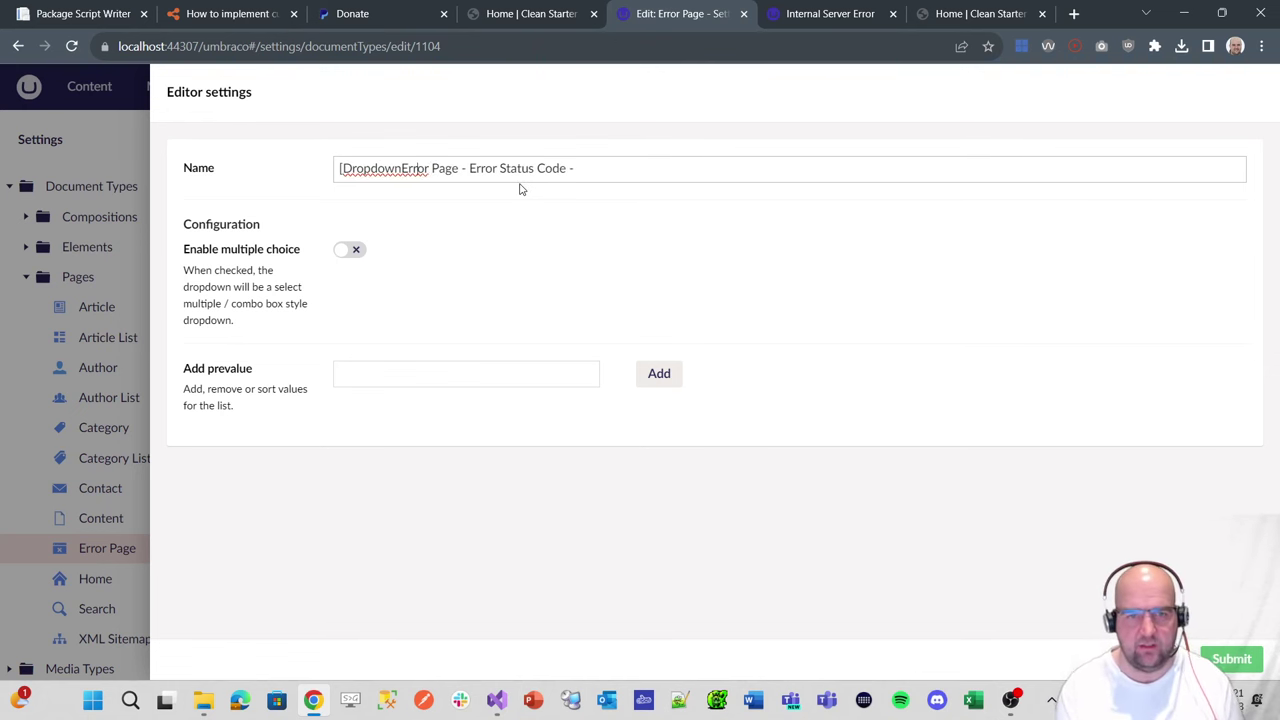
{"action": "type", "text": "]"}
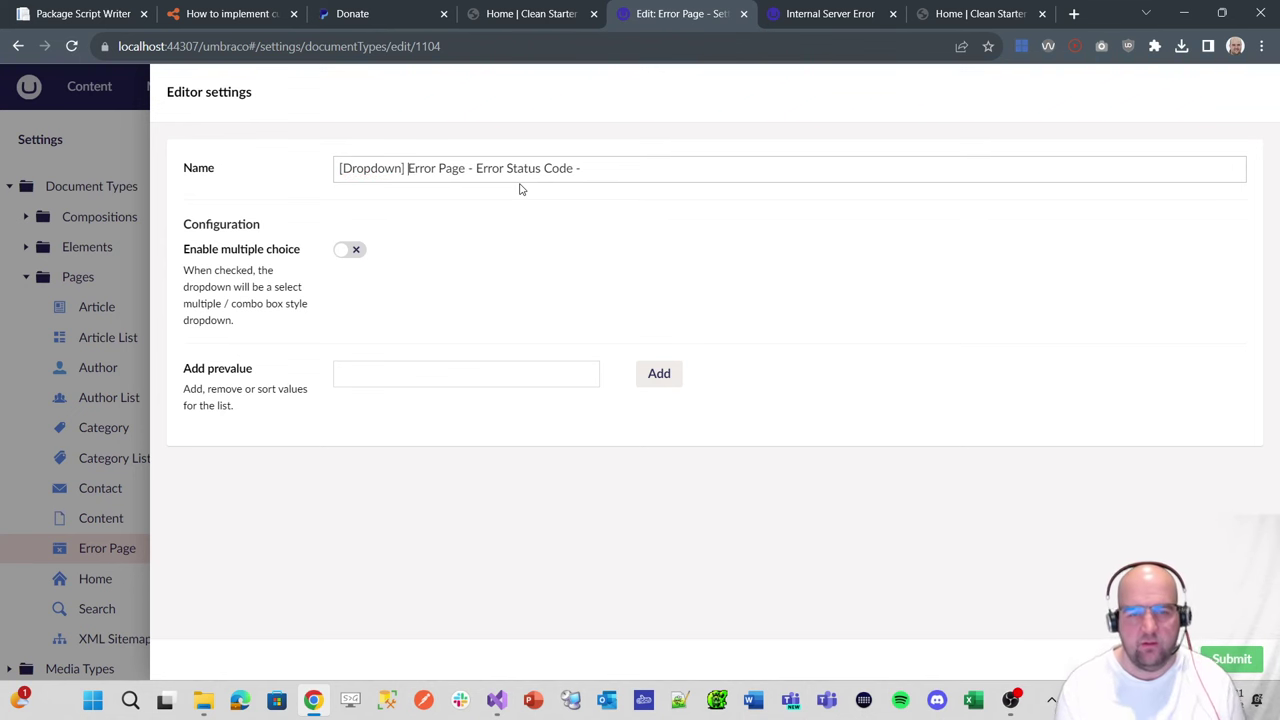
{"action": "key", "text": "shift+Right"}
{"action": "key", "text": "shift+Right"}
{"action": "key", "text": "shift+Right"}
{"action": "key", "text": "shift+Right"}
{"action": "key", "text": "shift+Right"}
{"action": "key", "text": "shift+Right"}
{"action": "key", "text": "shift+Right"}
{"action": "key", "text": "shift+Right"}
{"action": "key", "text": "shift+Right"}
{"action": "key", "text": "shift+Right"}
{"action": "key", "text": "Delete"}
{"action": "key", "text": "End"}
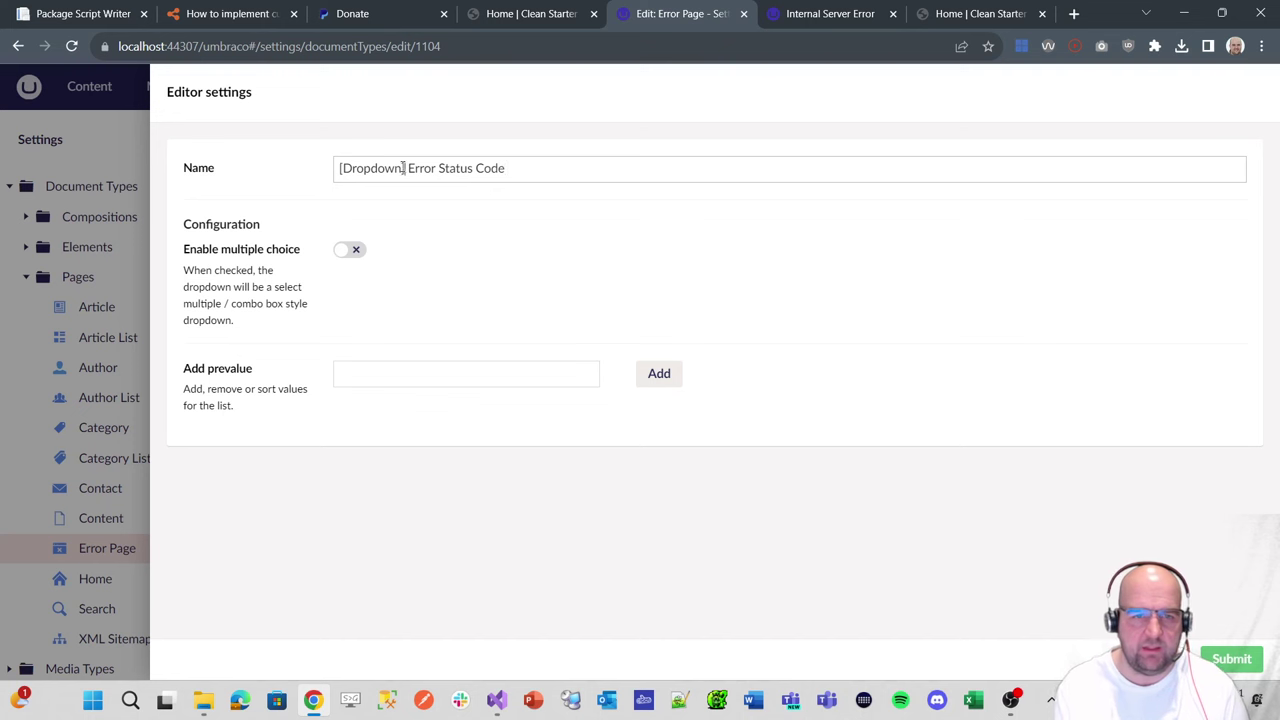
{"action": "double_click", "coordinate": [403, 168]}
{"action": "left_click", "coordinate": [535, 169]}
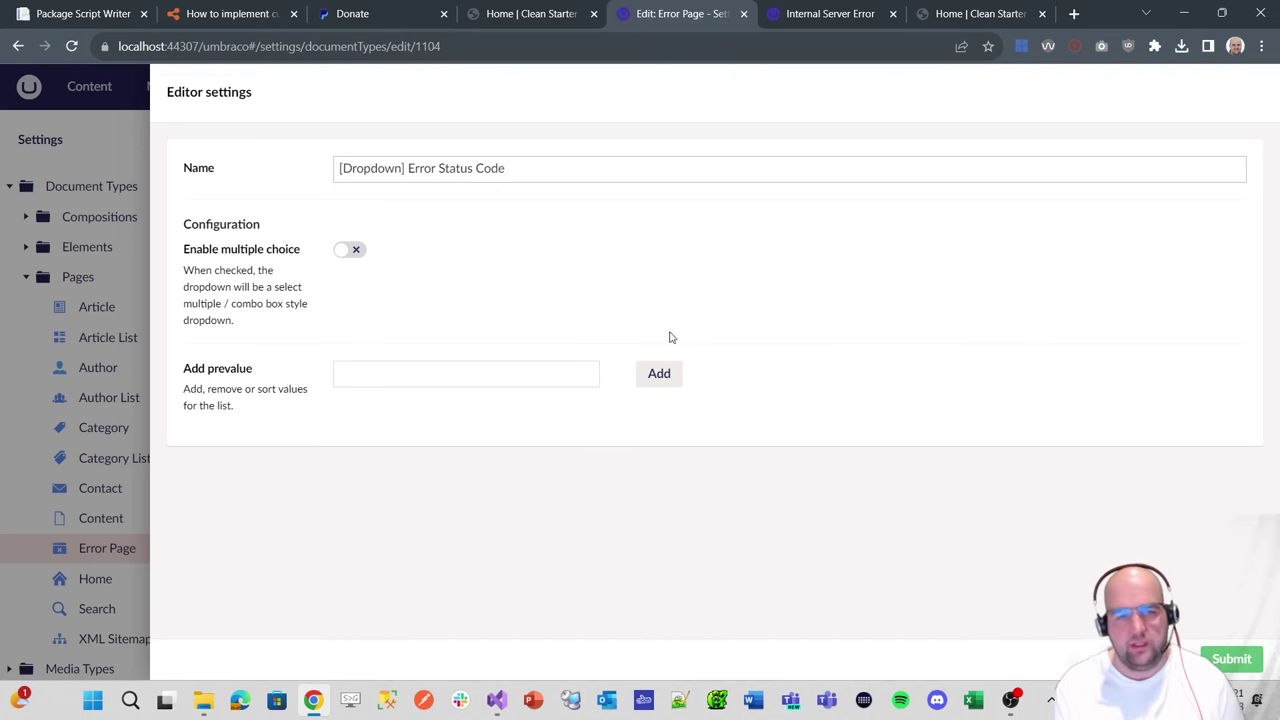
- Add the prevalues 400, 401 and 403 to the dropdown's list
{"action": "left_click", "coordinate": [389, 370]}
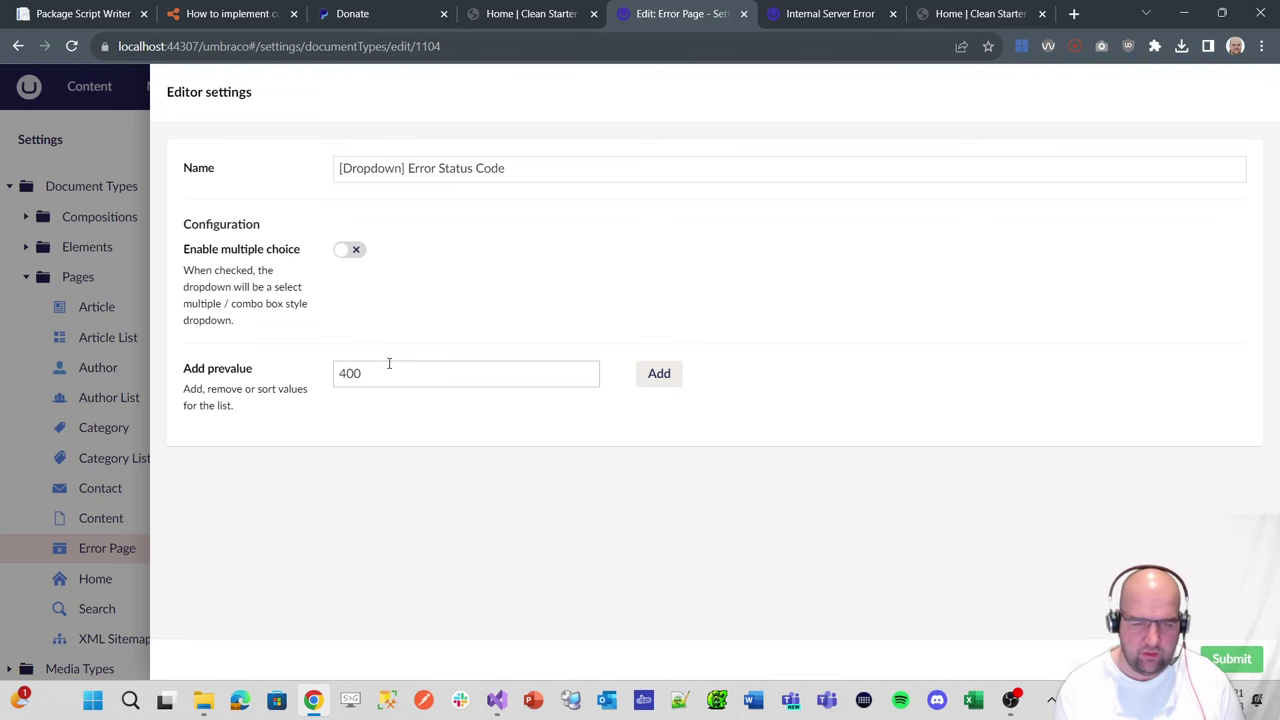
{"action": "left_click", "coordinate": [643, 378]}
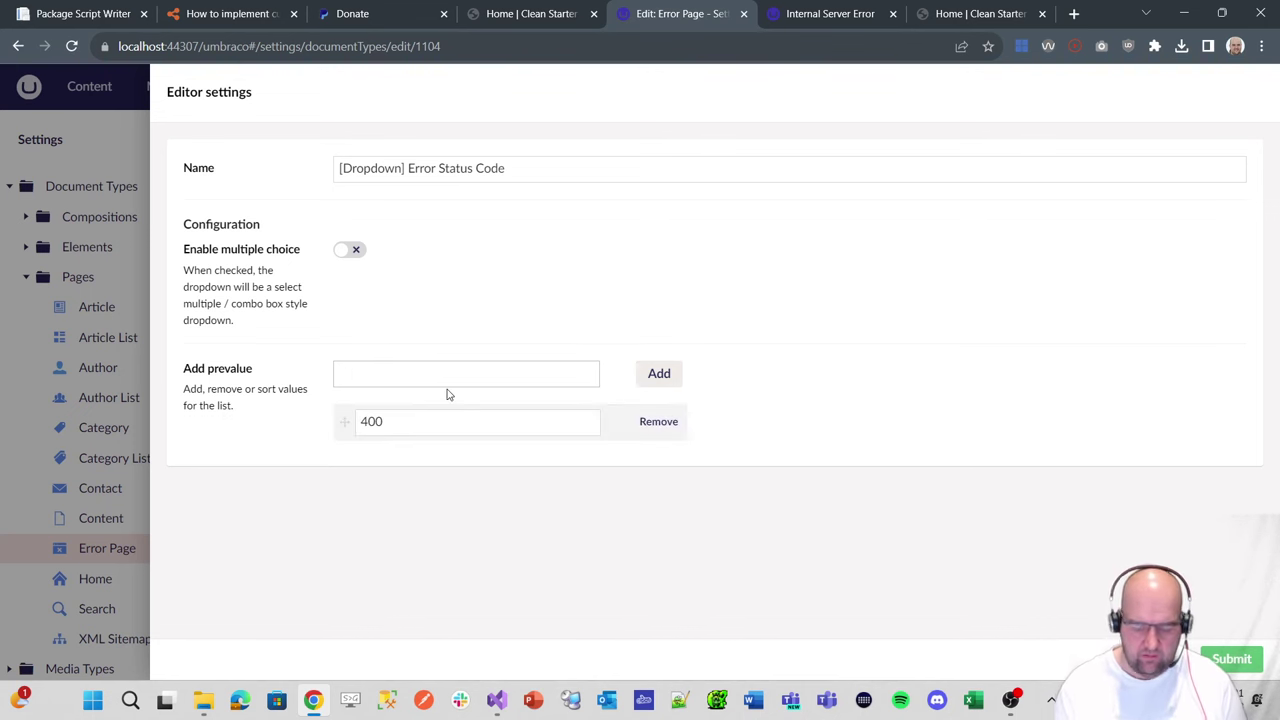
{"action": "type", "text": "401"}
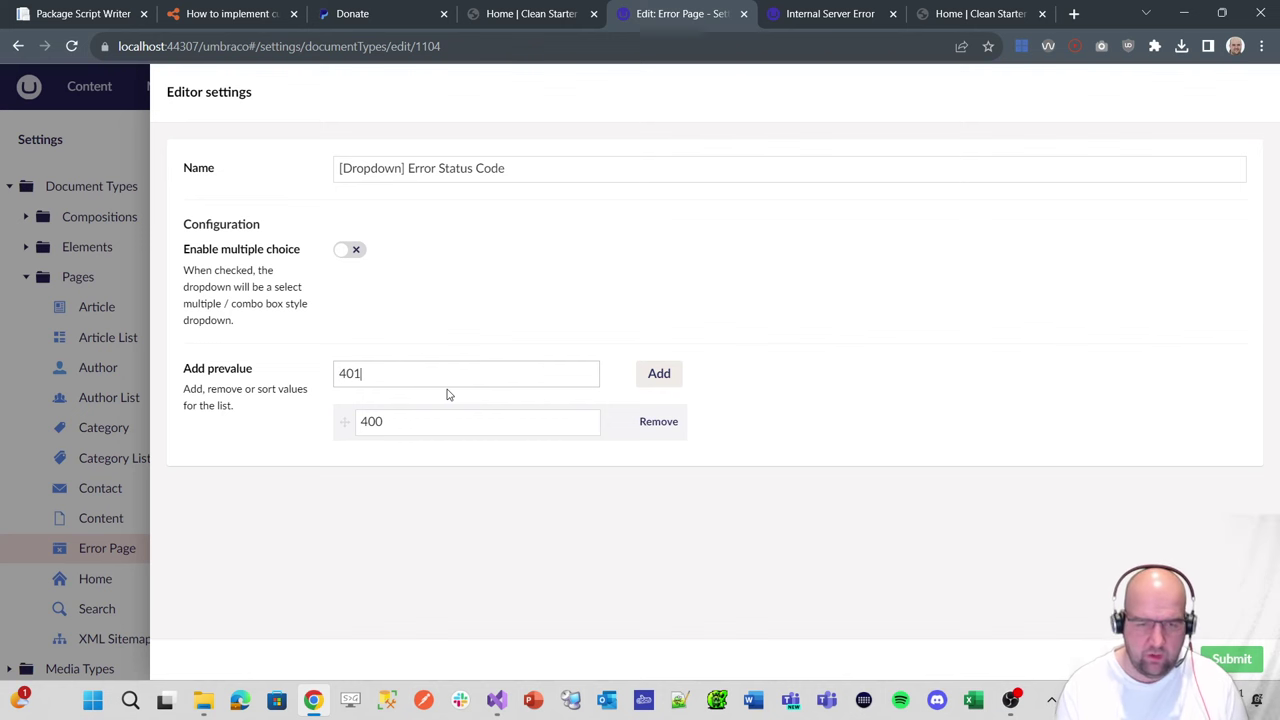
{"action": "left_click", "coordinate": [659, 381]}
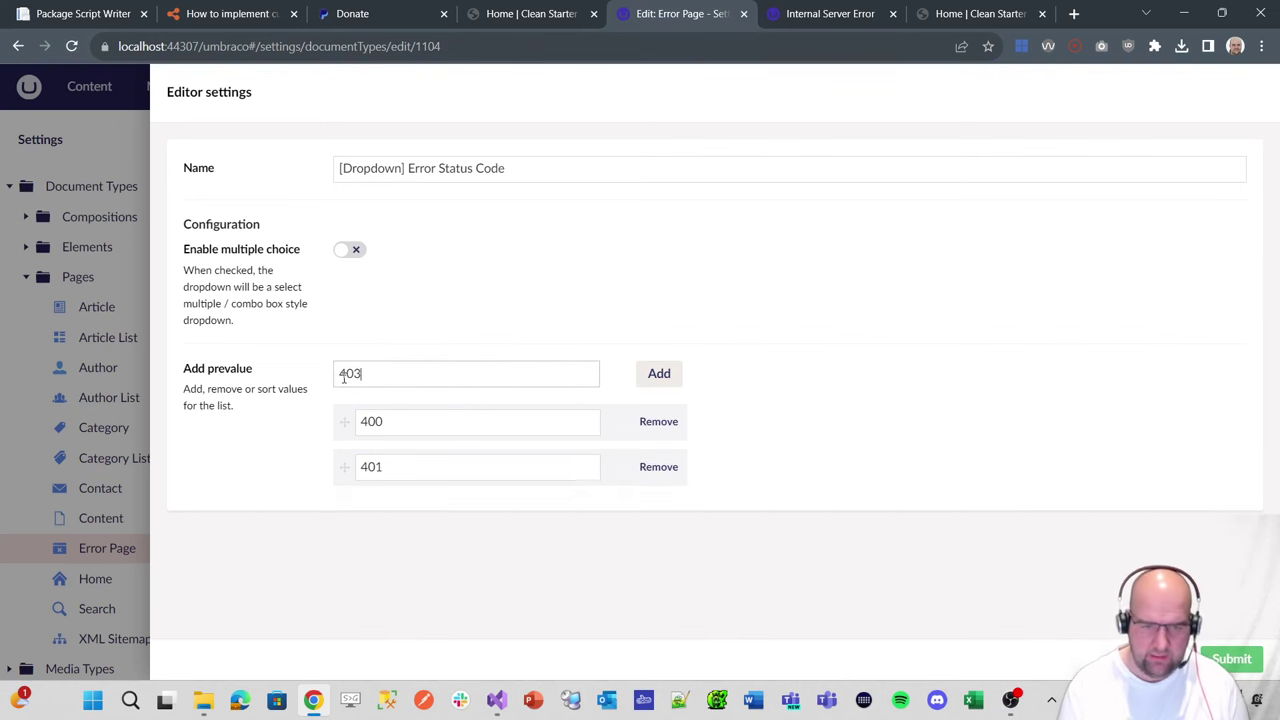
{"action": "left_click", "coordinate": [672, 377]}
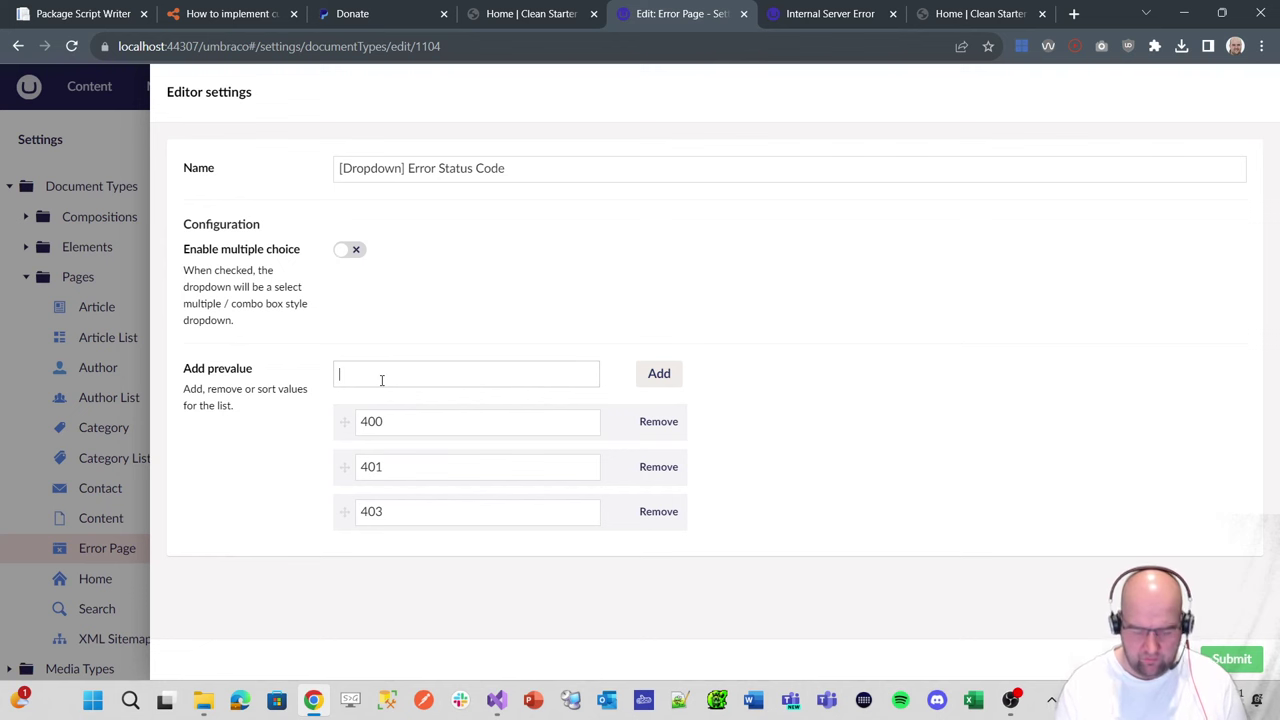
- Add the prevalues 404, 500 and 418 to the dropdown's list
{"action": "left_click", "coordinate": [655, 373]}
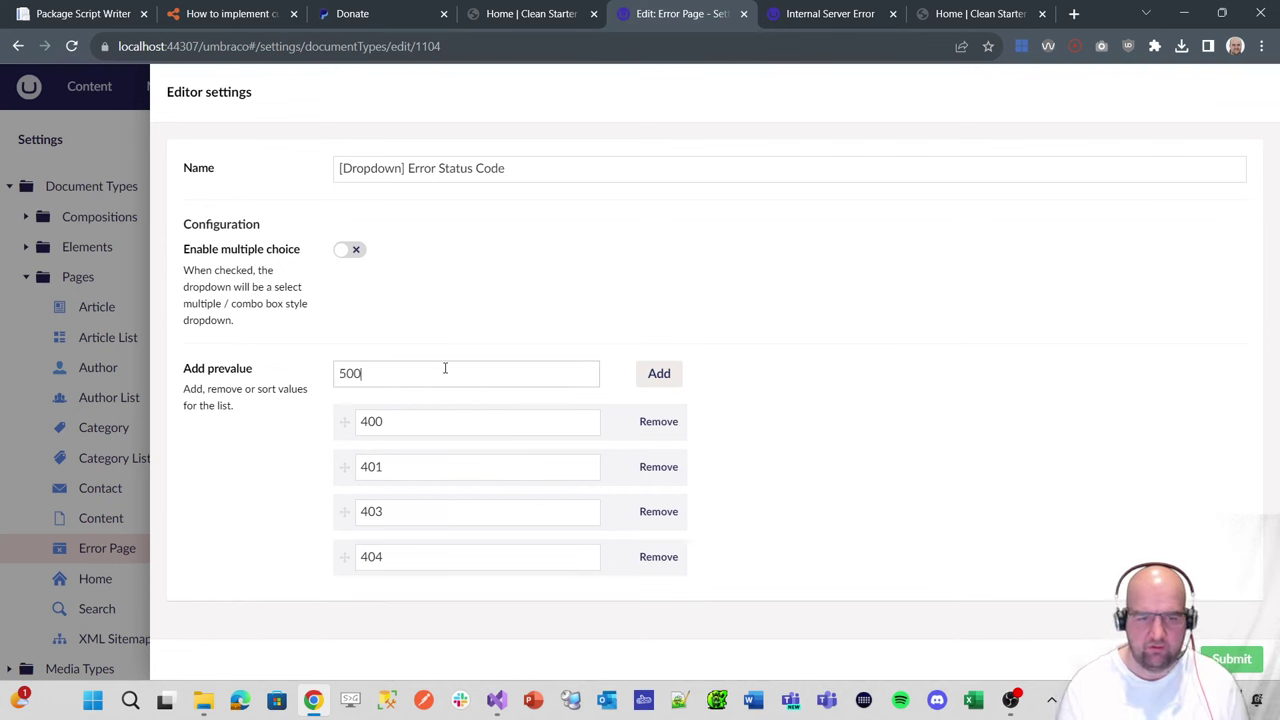
{"action": "left_click", "coordinate": [660, 376]}
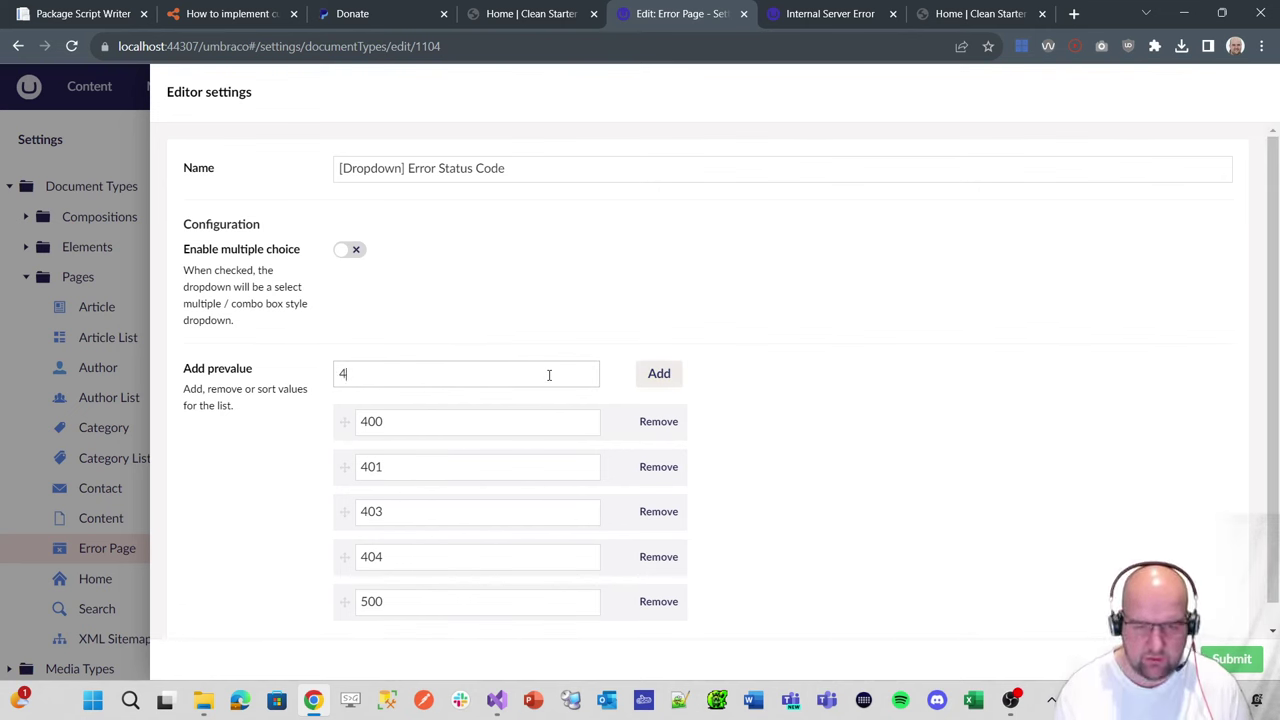
{"action": "left_click", "coordinate": [659, 376]}
{"action": "scroll", "coordinate": [503, 545], "scroll_direction": "down", "scroll_amount": 1}
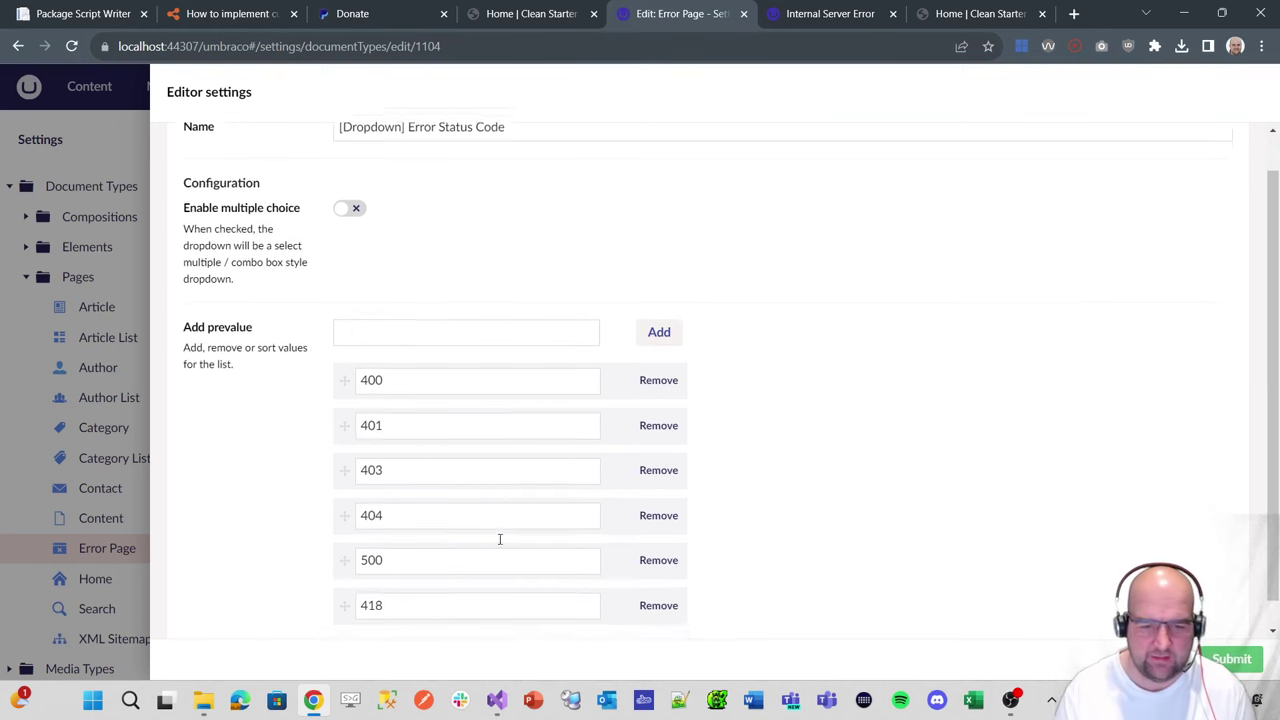
- Move prevalue 418 above 500, and submit the dropdown configuration and the Error Status Code property
{"action": "mouse_move", "coordinate": [347, 578]}
{"action": "left_mouse_down"}
{"action": "mouse_move", "coordinate": [346, 537]}
{"action": "mouse_move", "coordinate": [346, 562]}
{"action": "left_mouse_up"}
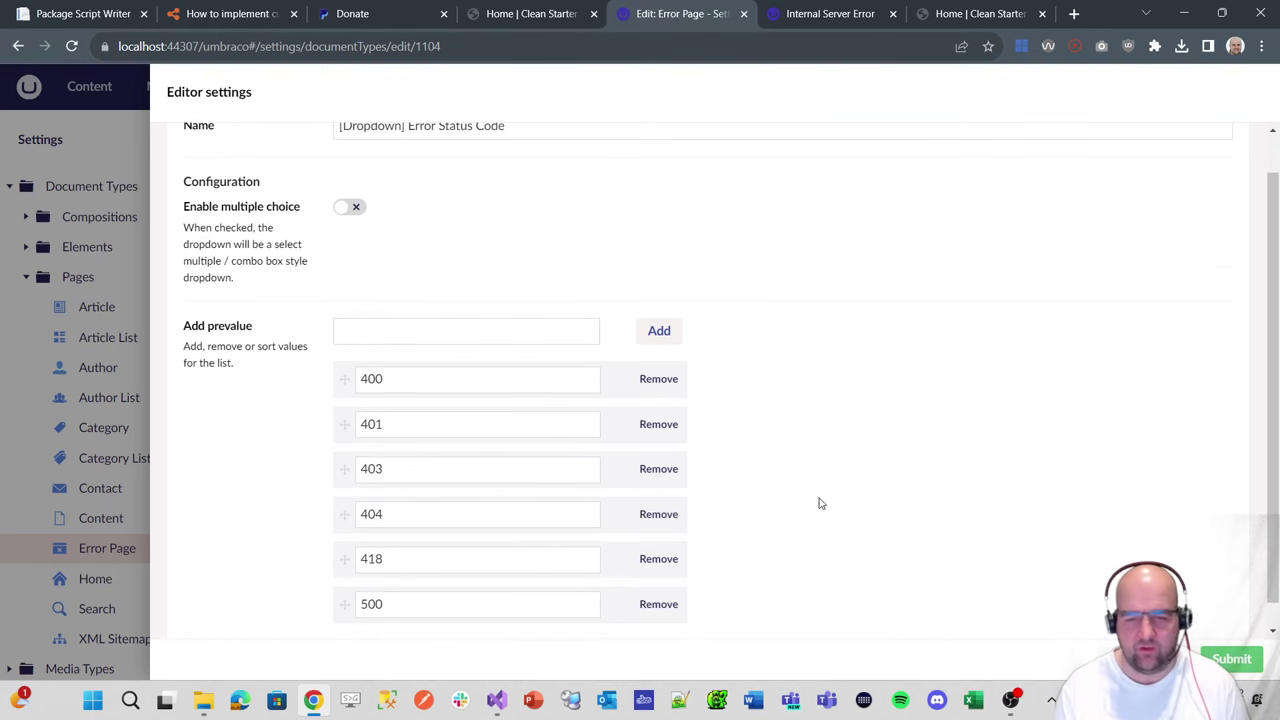
{"action": "left_click", "coordinate": [1236, 660]}
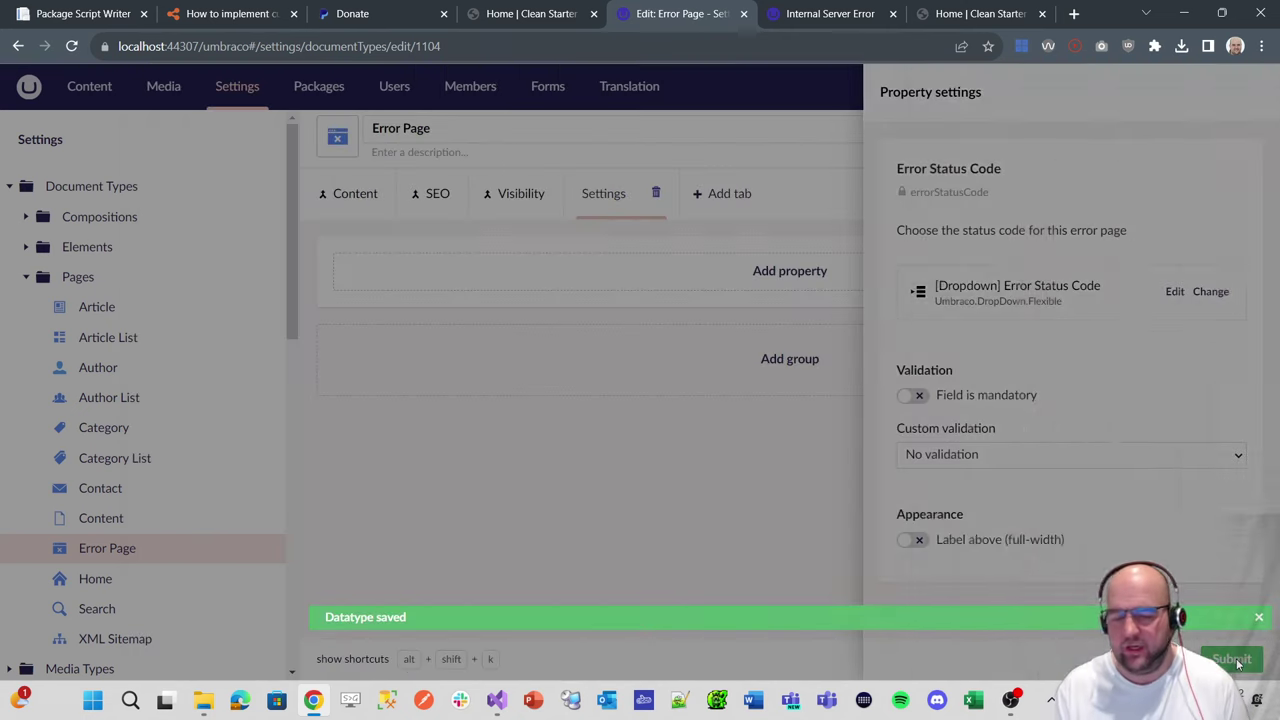
{"action": "left_click", "coordinate": [1234, 659]}
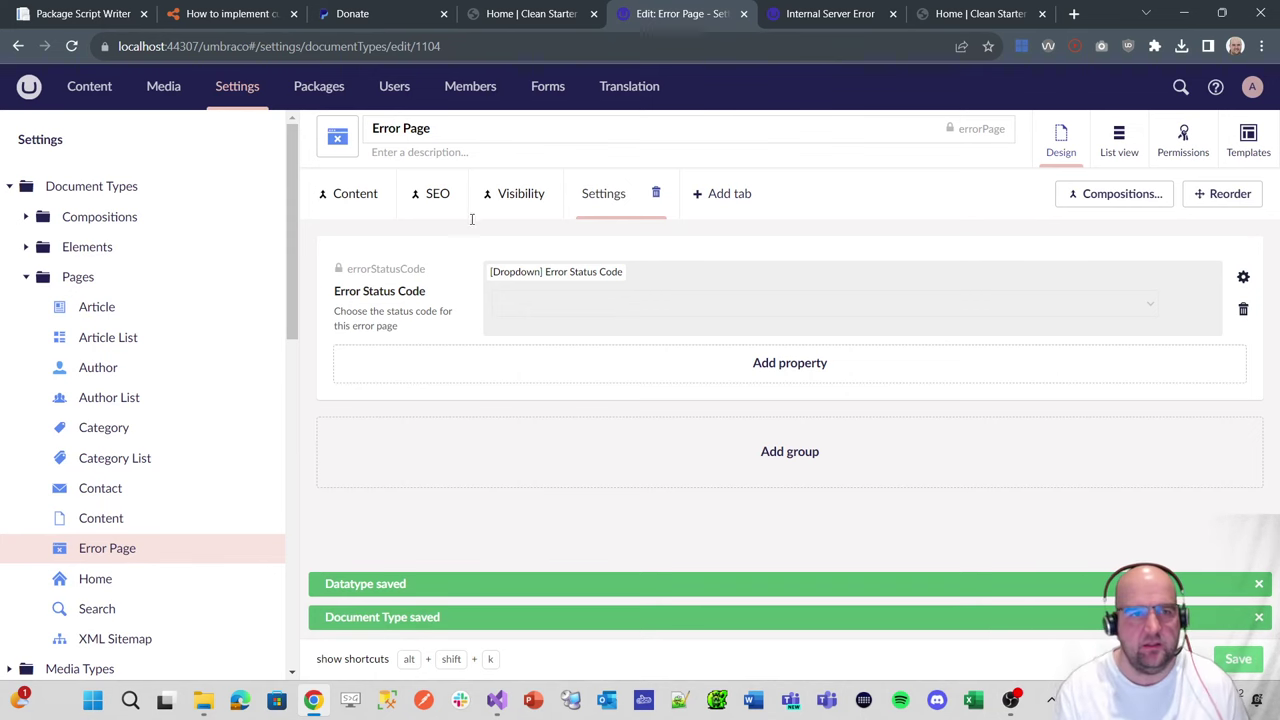
- Review the codeshare post's sections on the dropdown data type, error message property, Home child permissions and creating a page per status code
{"action": "left_click", "coordinate": [262, 24]}
{"action": "scroll", "coordinate": [490, 310], "scroll_direction": "down", "scroll_amount": 6}
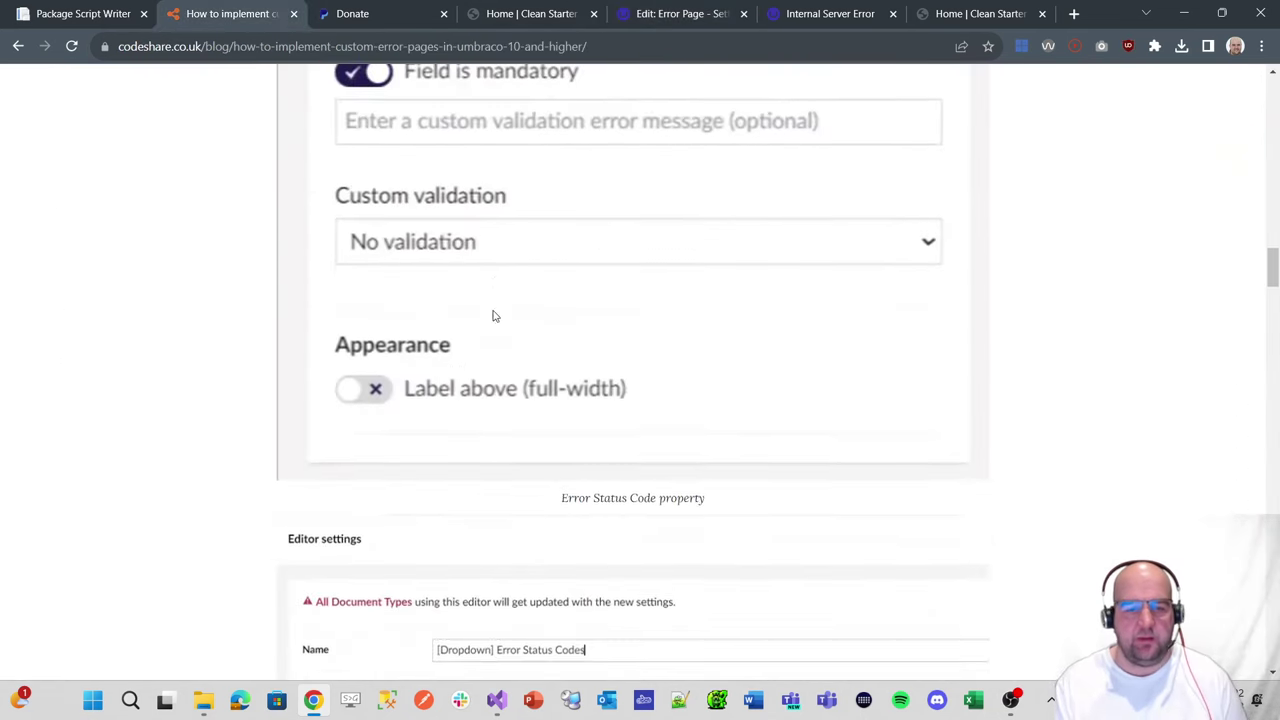
{"action": "scroll", "coordinate": [492, 316], "scroll_direction": "down", "scroll_amount": 5}
{"action": "scroll", "coordinate": [495, 316], "scroll_direction": "up", "scroll_amount": 2}
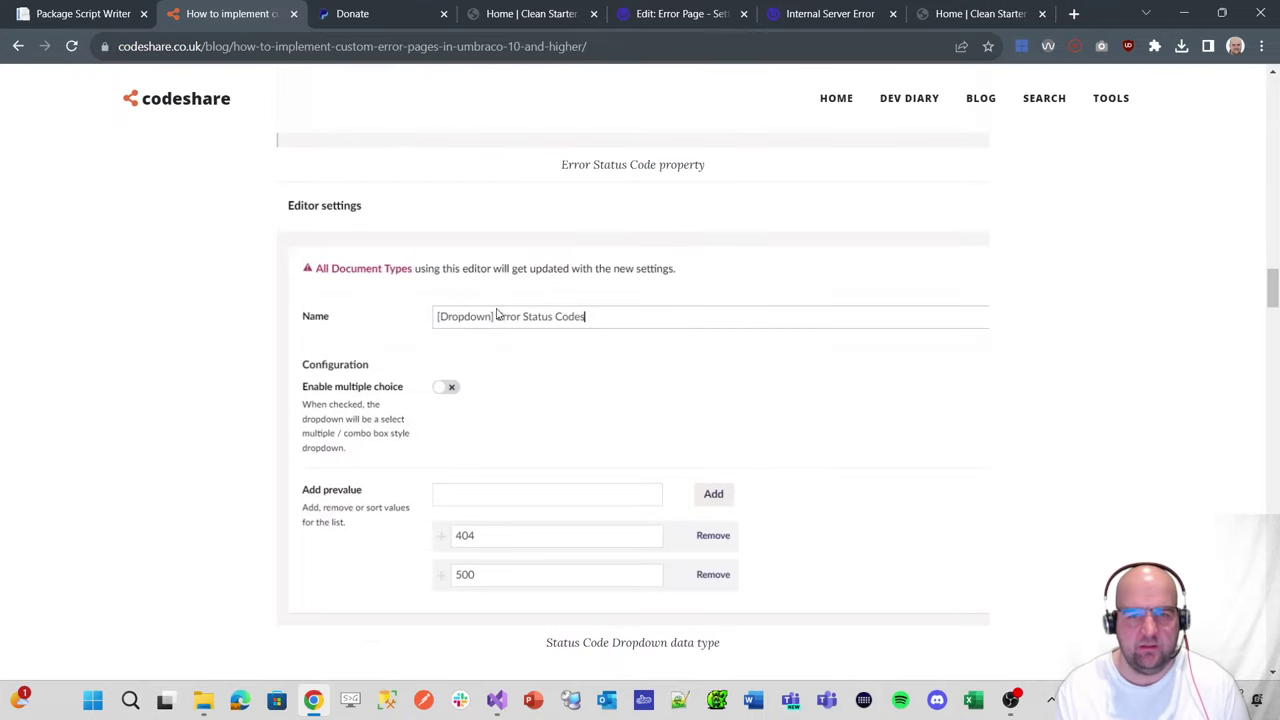
{"action": "scroll", "coordinate": [566, 323], "scroll_direction": "down", "scroll_amount": 5}
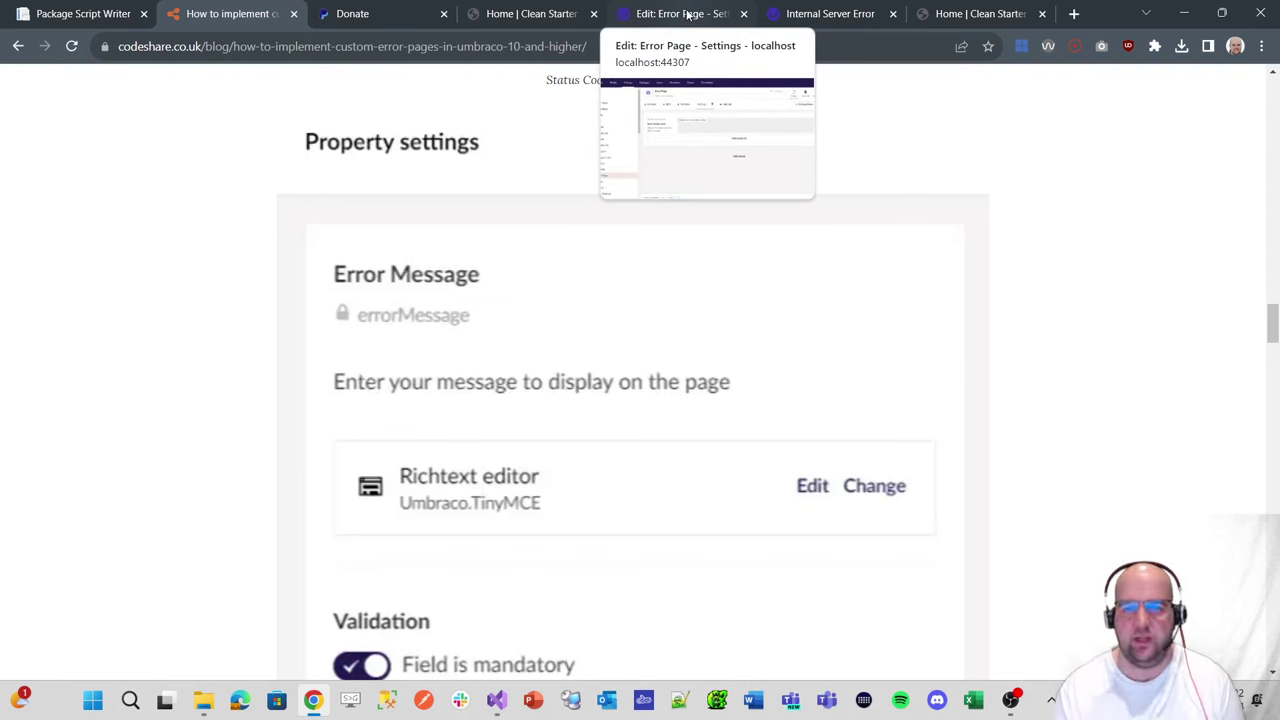
{"action": "scroll", "coordinate": [694, 246], "scroll_direction": "down", "scroll_amount": 9}
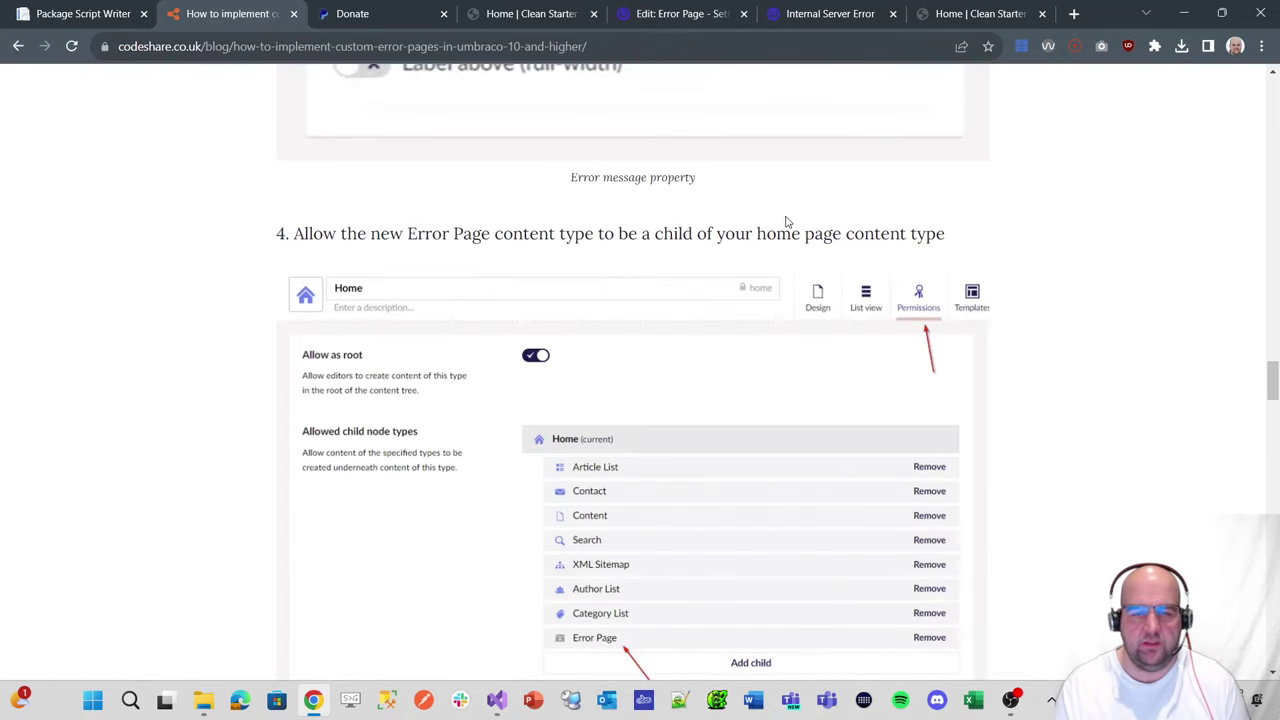
{"action": "scroll", "coordinate": [660, 225], "scroll_direction": "down", "scroll_amount": 1}
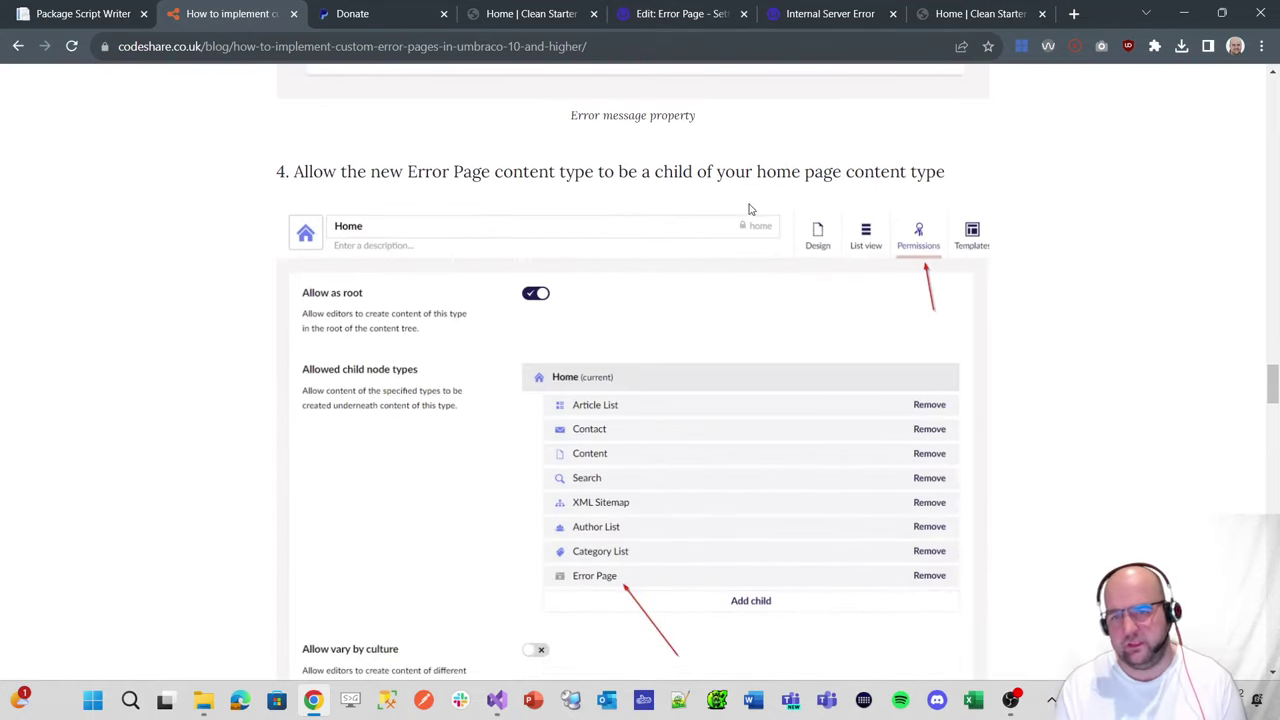
{"action": "scroll", "coordinate": [814, 205], "scroll_direction": "down", "scroll_amount": 6}
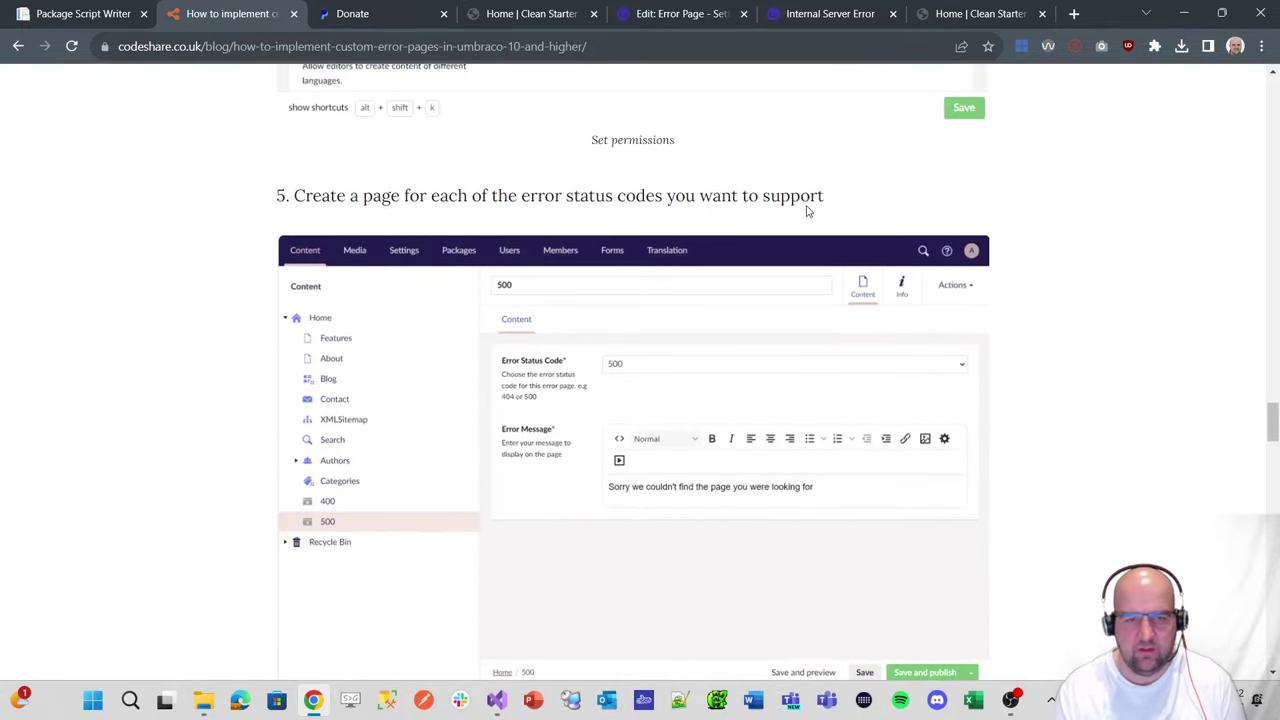
{"action": "scroll", "coordinate": [785, 218], "scroll_direction": "down", "scroll_amount": 1}
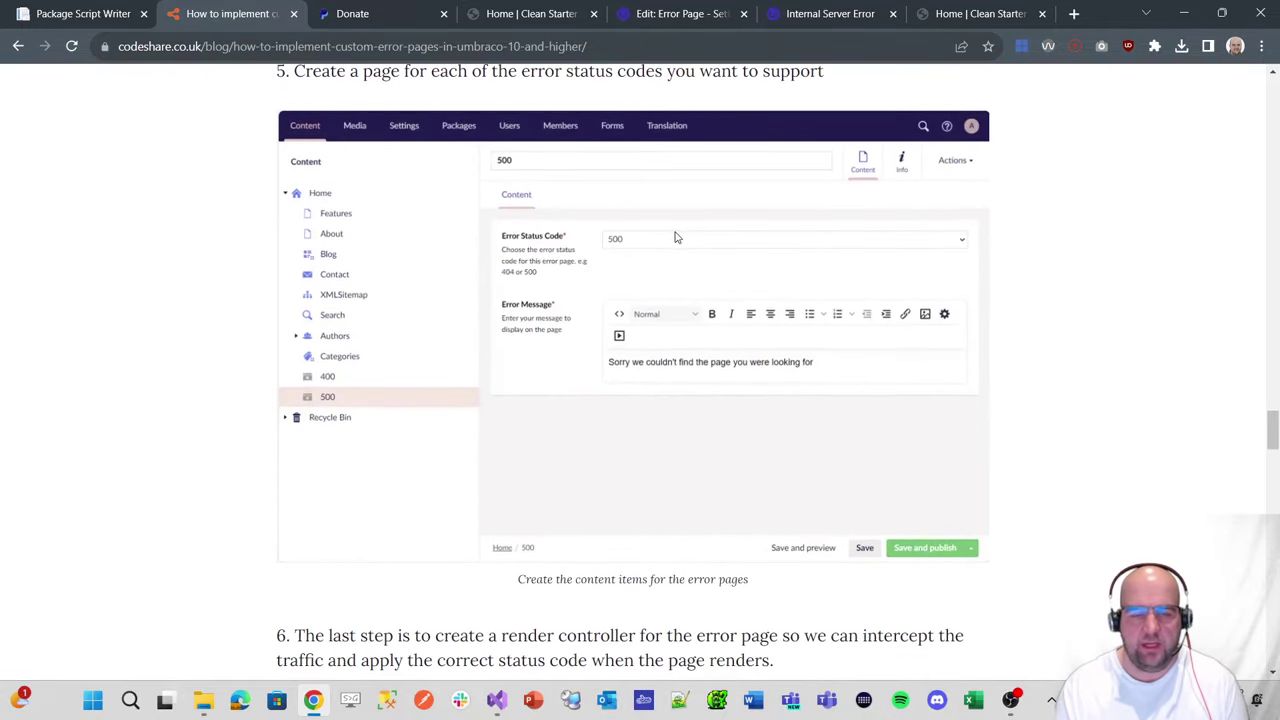
{"action": "scroll", "coordinate": [672, 234], "scroll_direction": "up", "scroll_amount": 1}
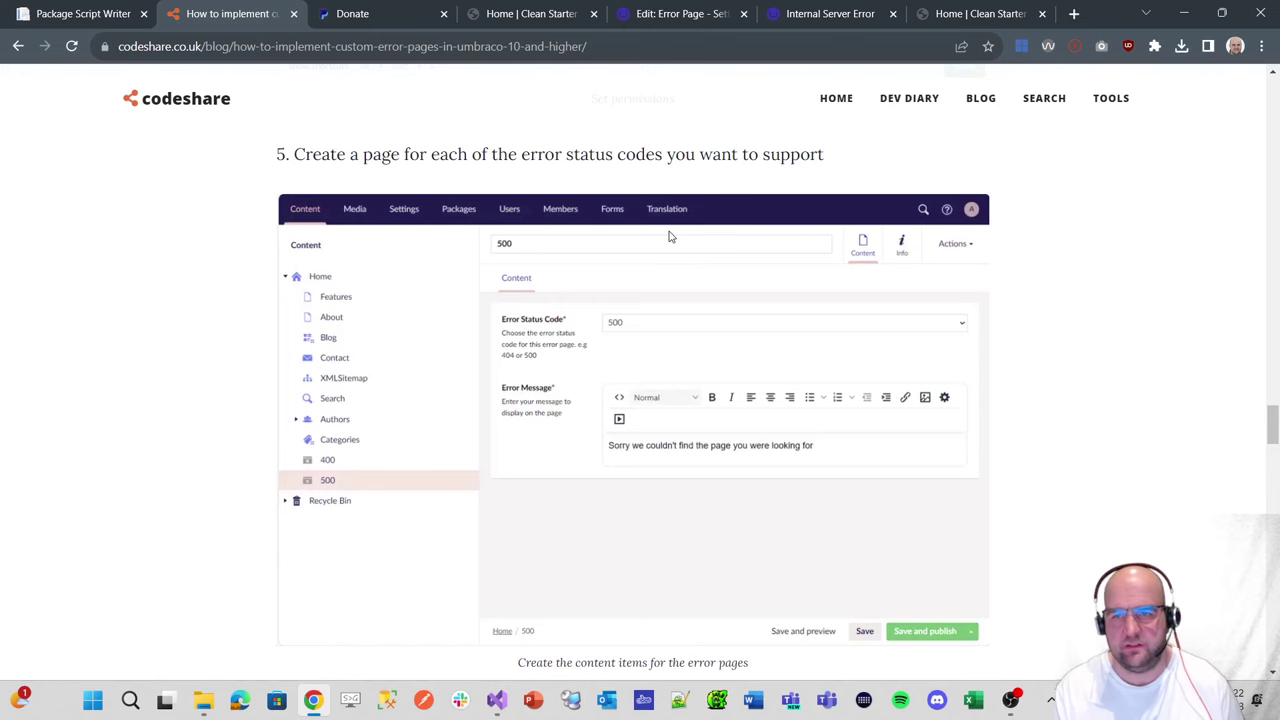
- Return to the Umbraco backoffice and create a new Error Page named 400 under the Home content node
{"action": "left_click", "coordinate": [655, 15]}
{"action": "left_click", "coordinate": [96, 90]}
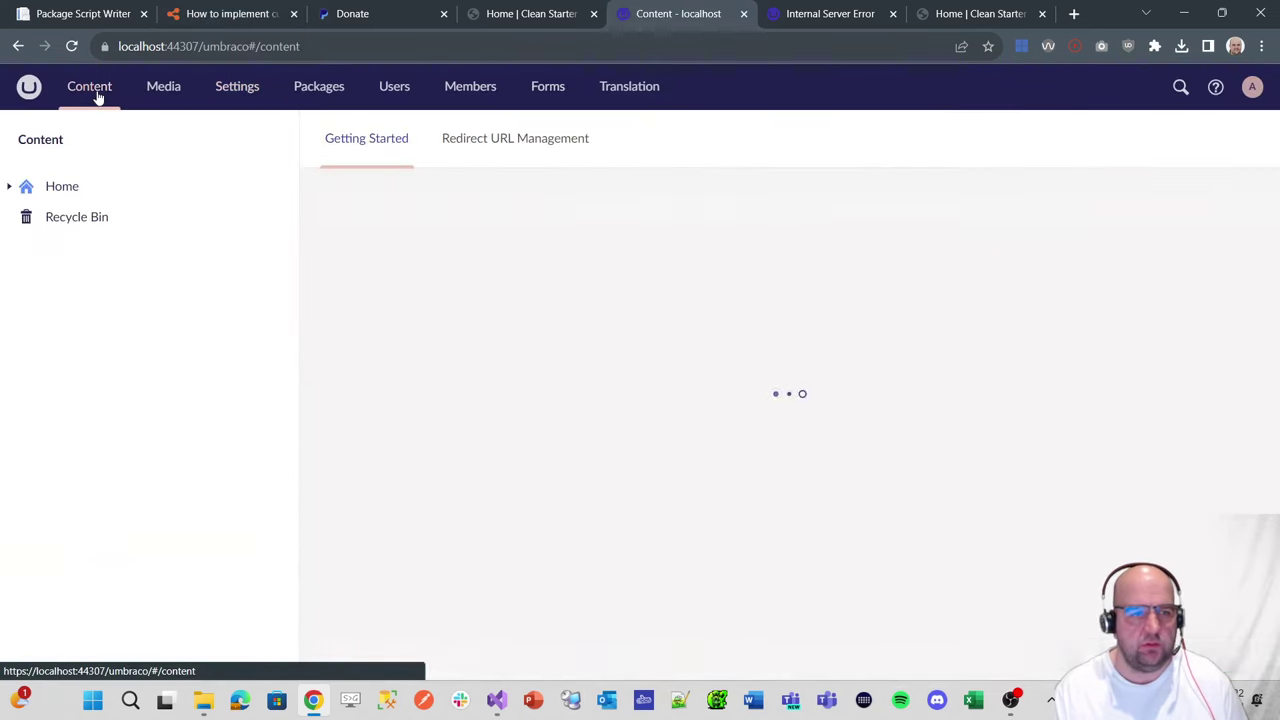
{"action": "left_click", "coordinate": [278, 188]}
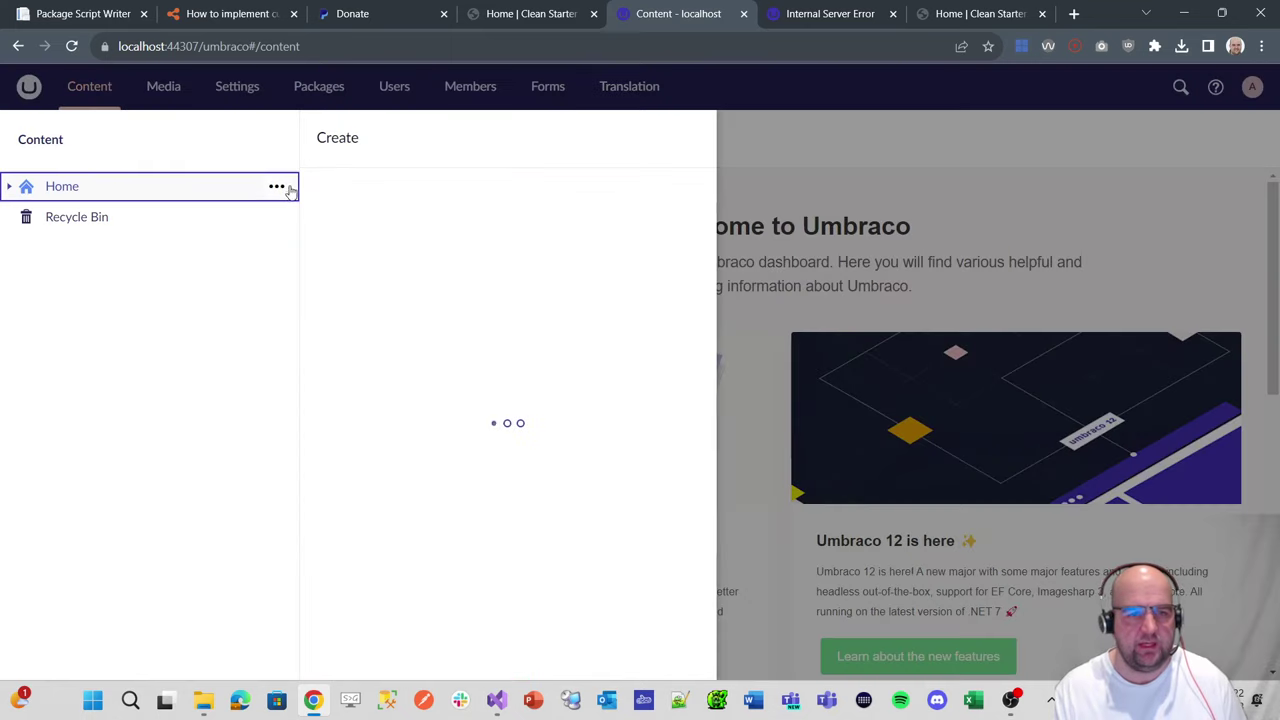
{"action": "left_click", "coordinate": [397, 351]}
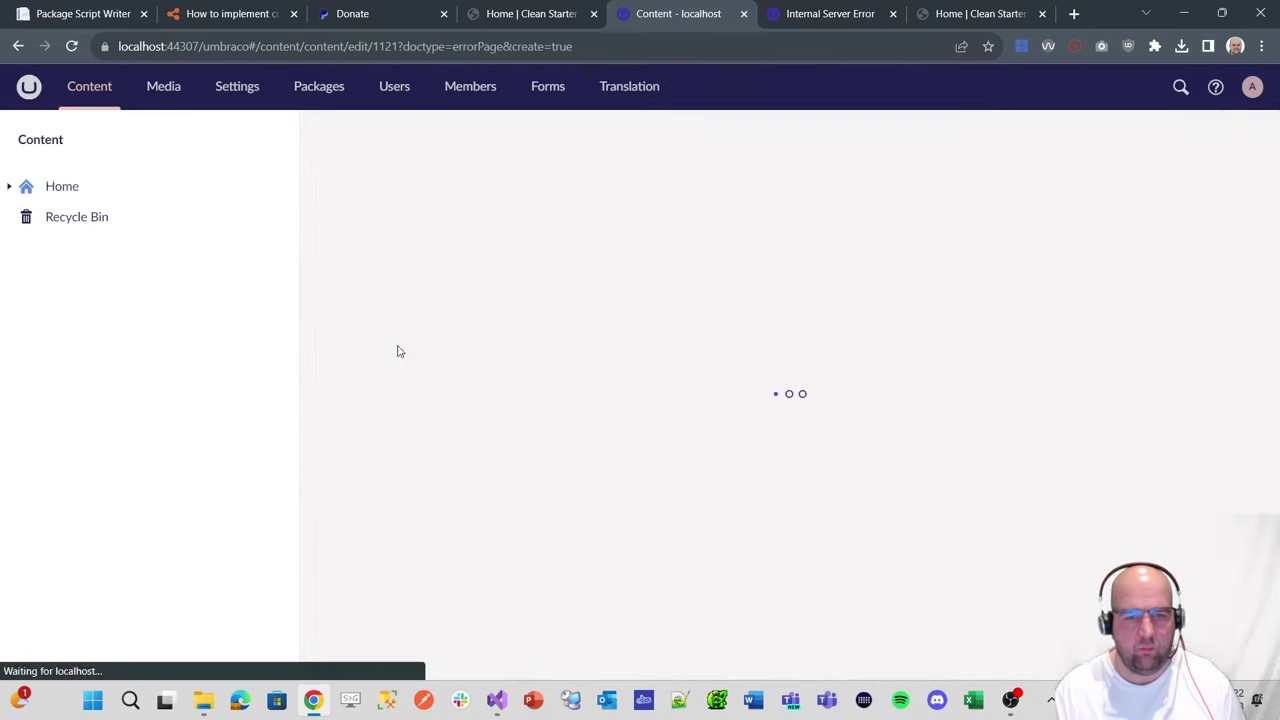
{"action": "type", "text": "400"}
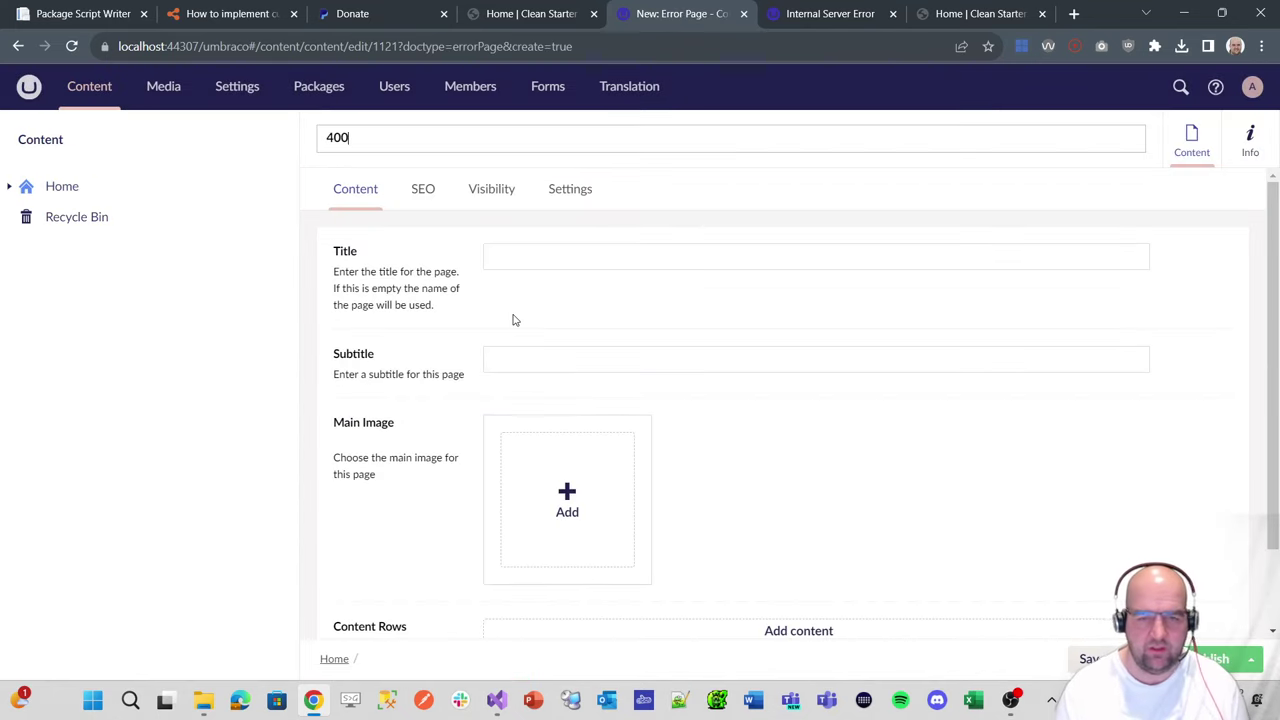
- Add a Rich Text Row containing "Bad Request" to the 400 page's content rows and publish the page
{"action": "scroll", "coordinate": [690, 335], "scroll_direction": "down", "scroll_amount": 1}
{"action": "left_click", "coordinate": [843, 534]}
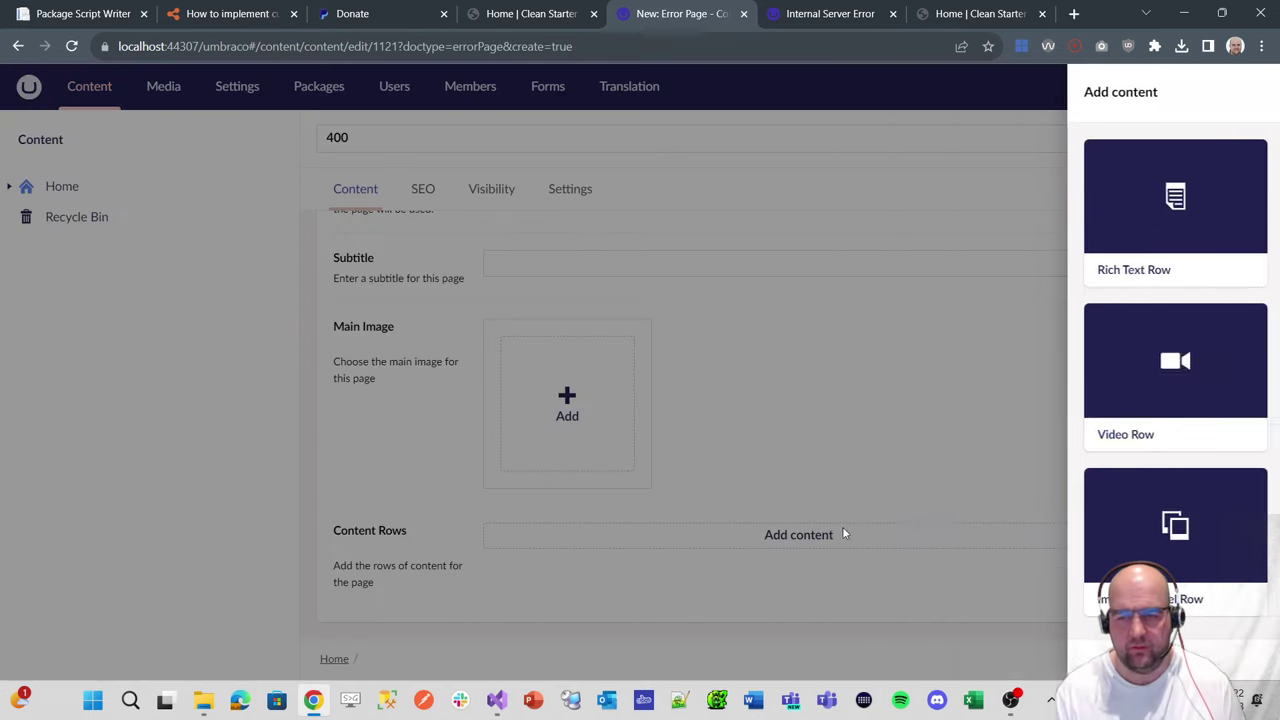
{"action": "left_click", "coordinate": [980, 208]}
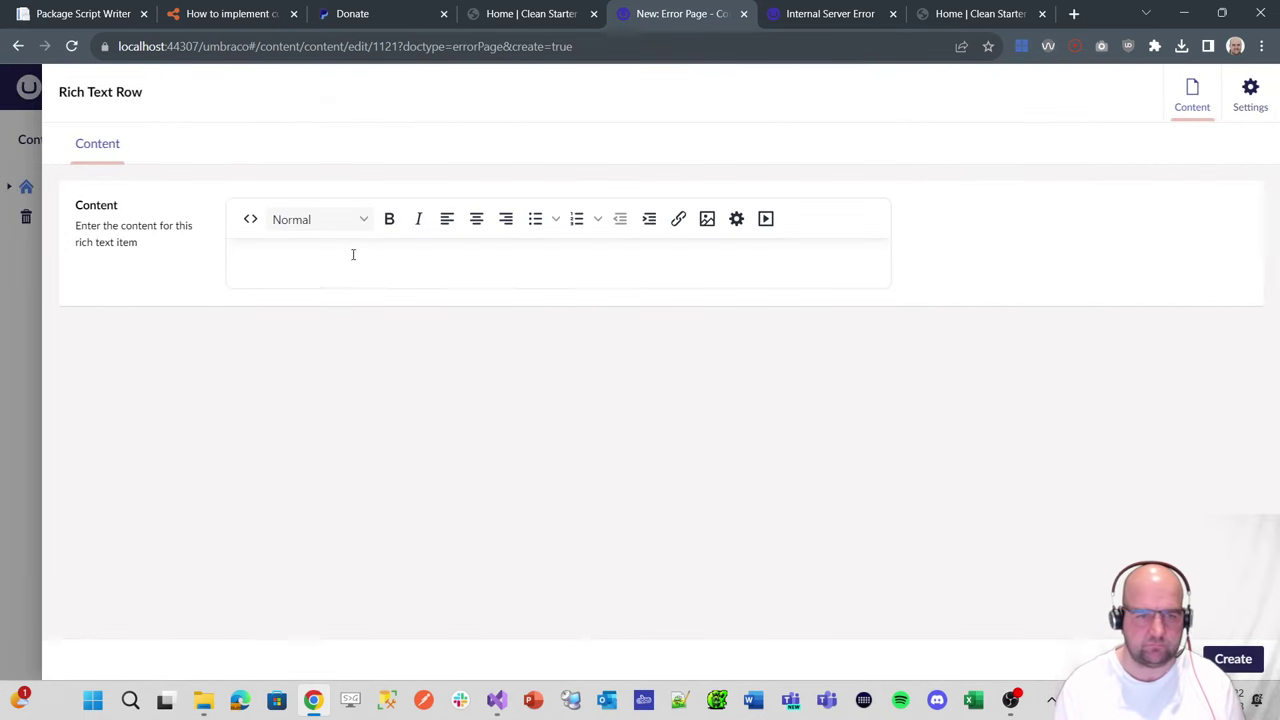
{"action": "type", "text": "Bad Request"}
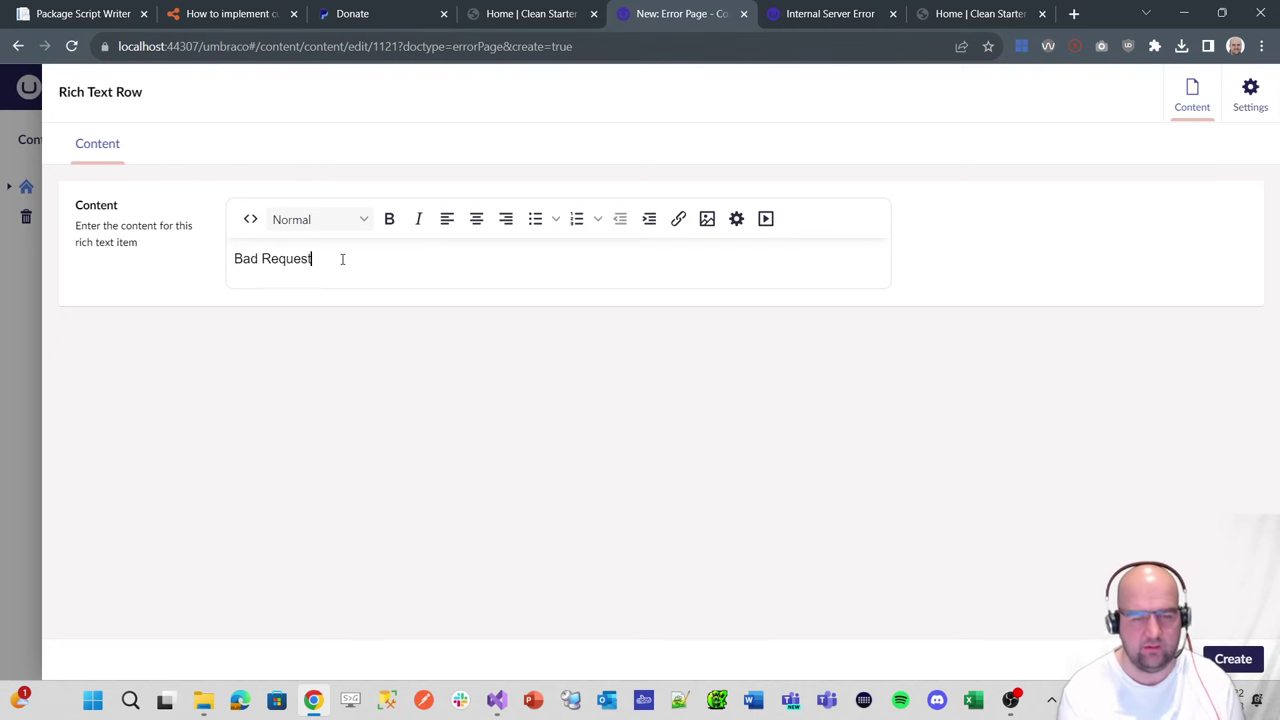
{"action": "left_click", "coordinate": [1233, 658]}
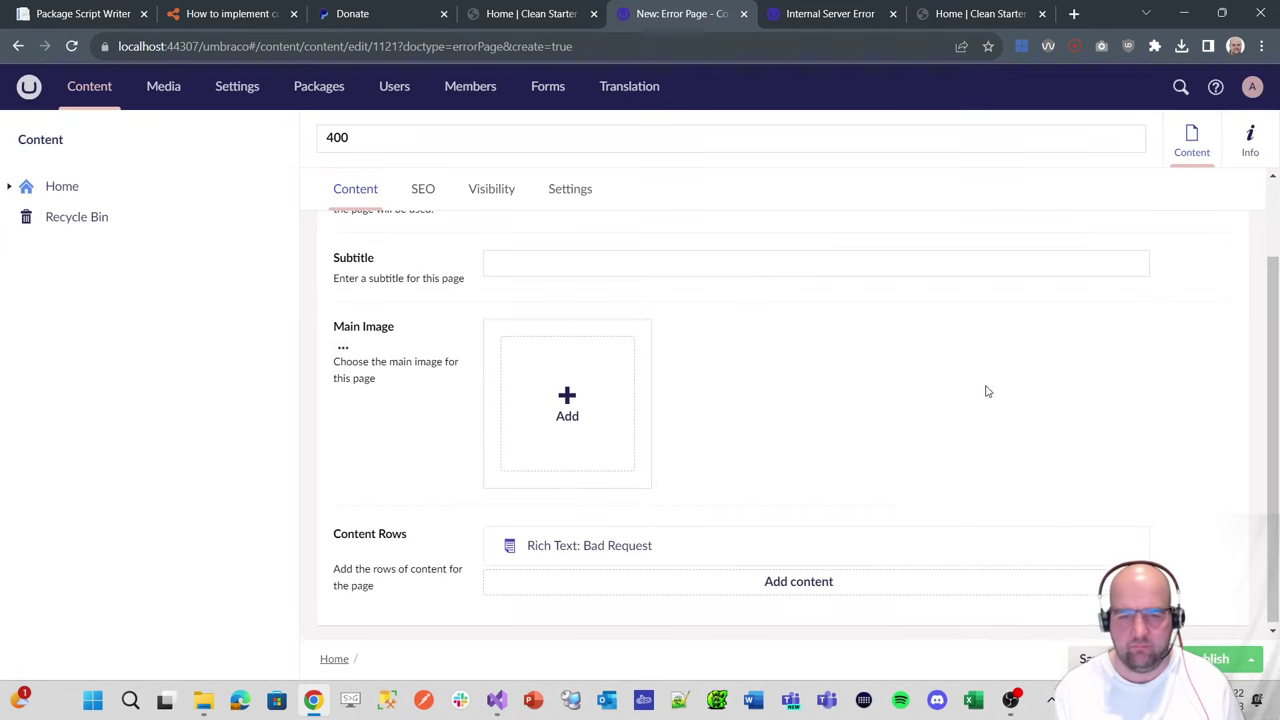
{"action": "left_click", "coordinate": [1215, 658]}
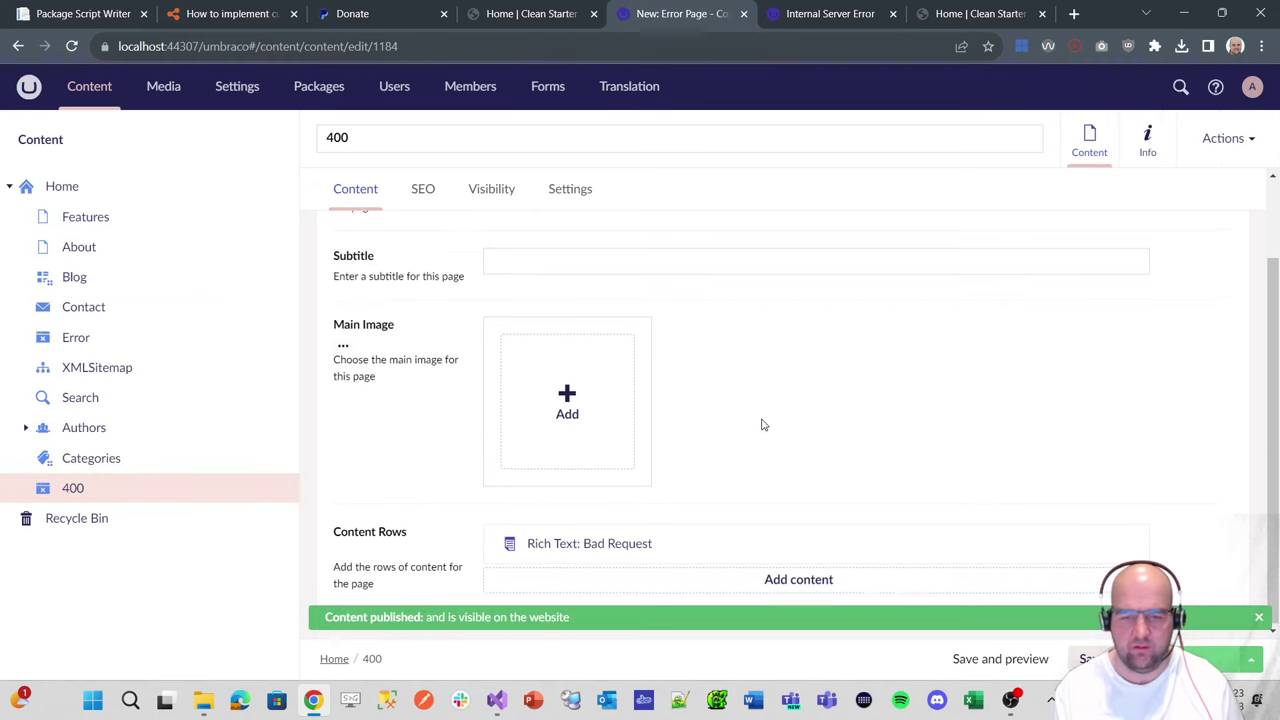
- Set the 400 page's main image to "Phone pen binder" from the Sample Images folder and publish the page
{"action": "left_click", "coordinate": [597, 483]}
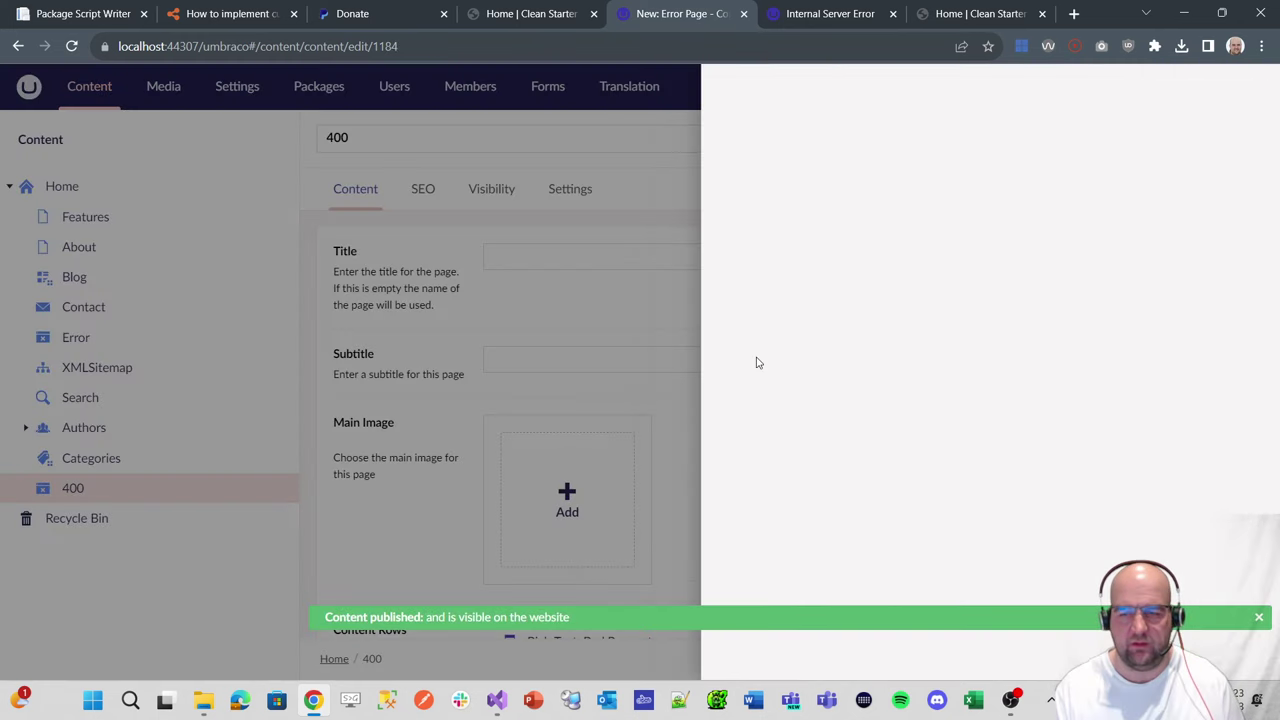
{"action": "left_click", "coordinate": [985, 375]}
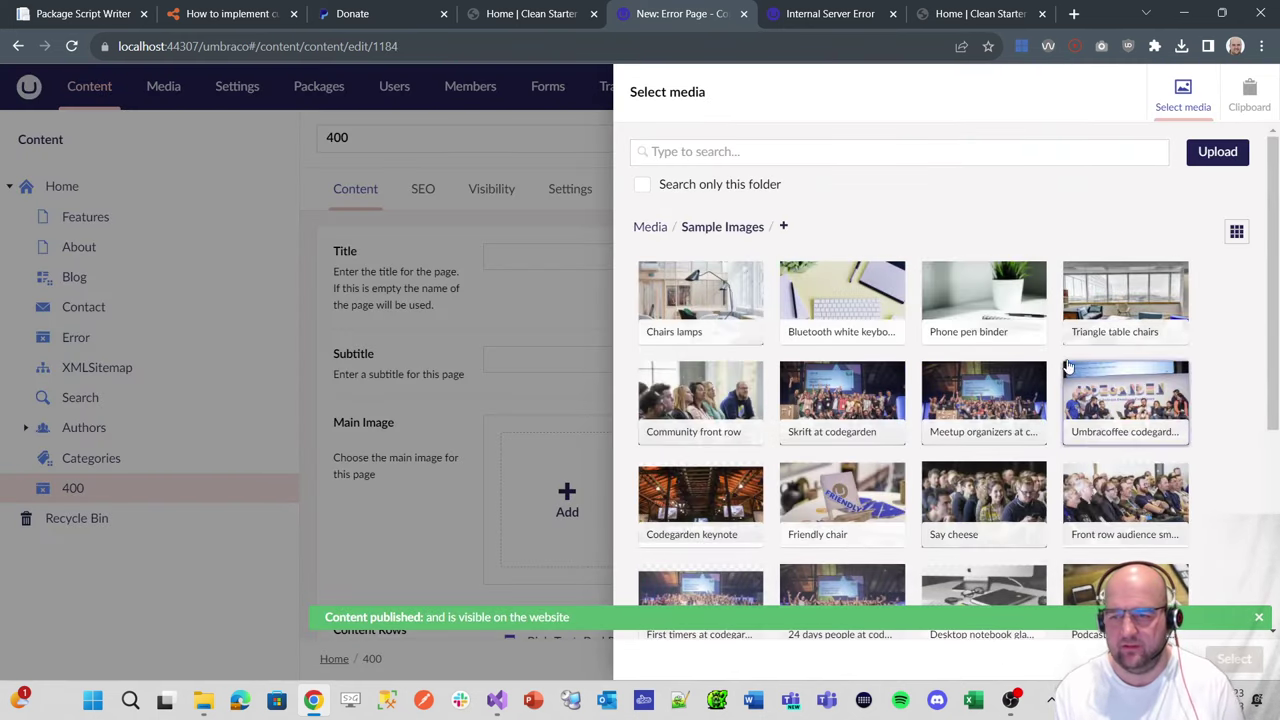
{"action": "left_click", "coordinate": [989, 302]}
{"action": "left_click", "coordinate": [1234, 660]}
{"action": "left_click", "coordinate": [1230, 660]}
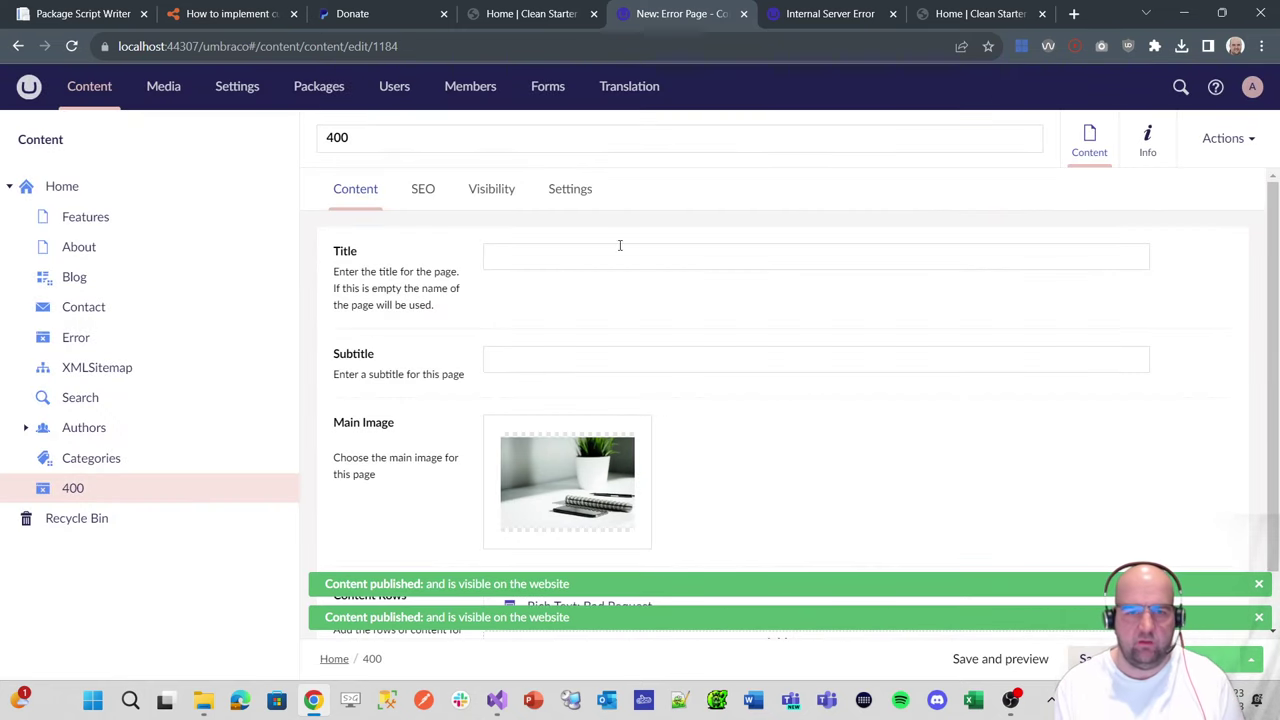
- Make the Error Status Code property mandatory on the Error Page document type and save the document type
{"action": "left_click", "coordinate": [225, 92]}
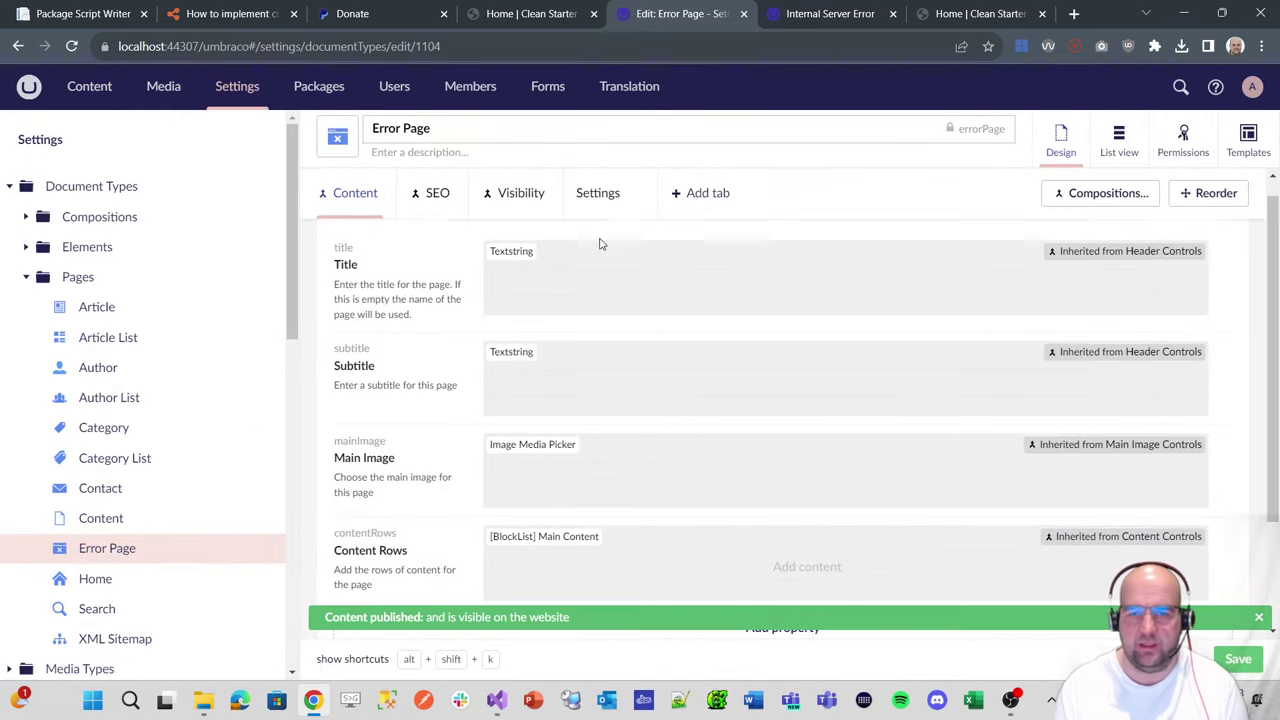
{"action": "left_click", "coordinate": [594, 194]}
{"action": "left_click", "coordinate": [637, 290]}
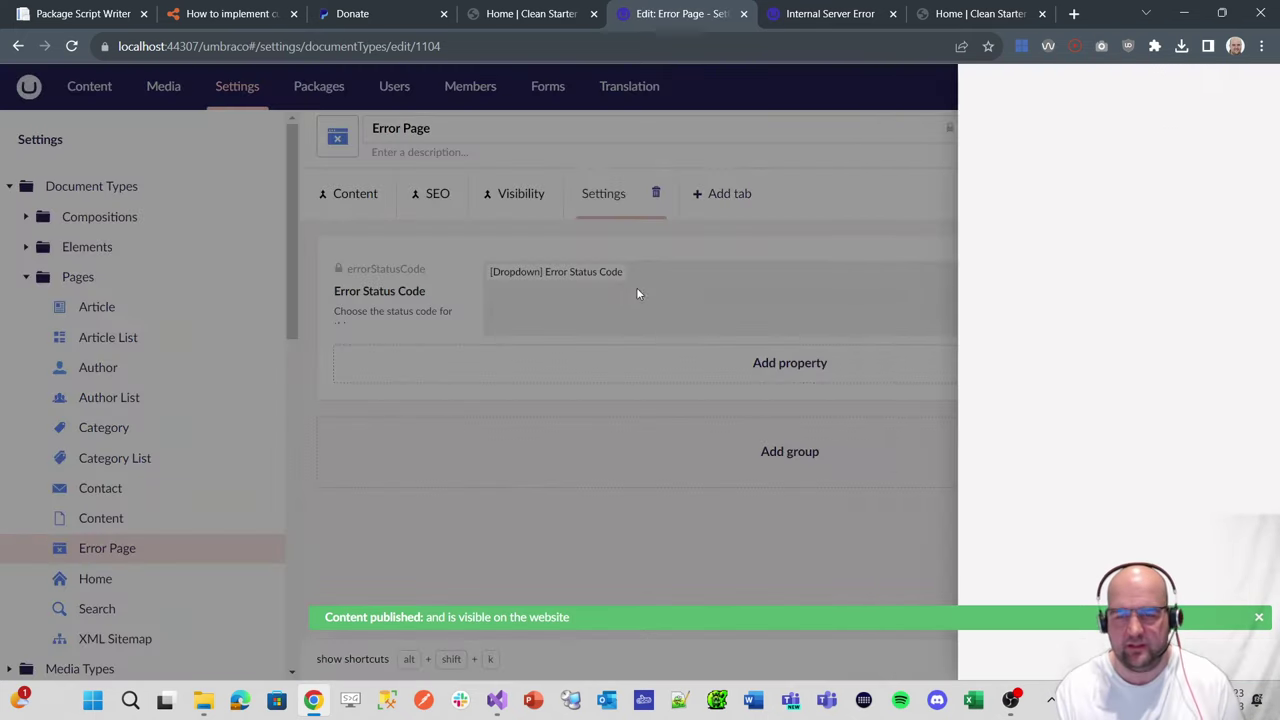
{"action": "left_click", "coordinate": [914, 397]}
{"action": "key", "text": "ctrl+s"}
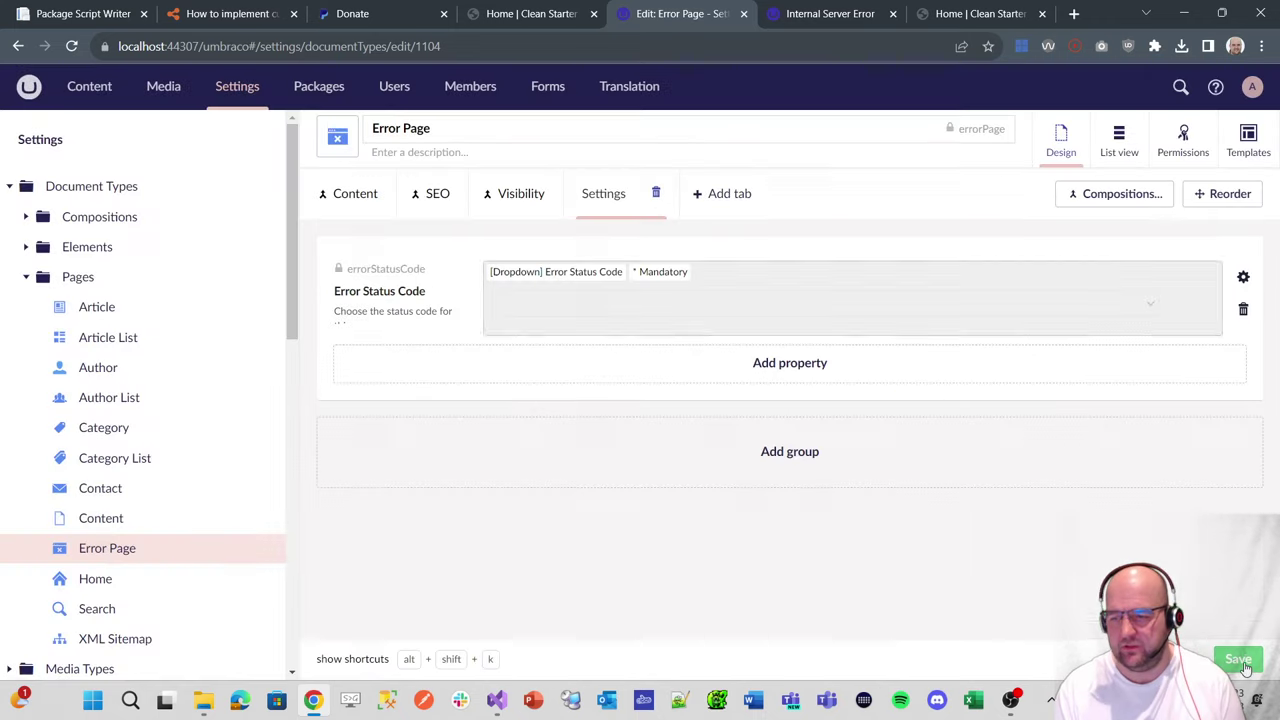
{"action": "key", "text": "ctrl+s"}
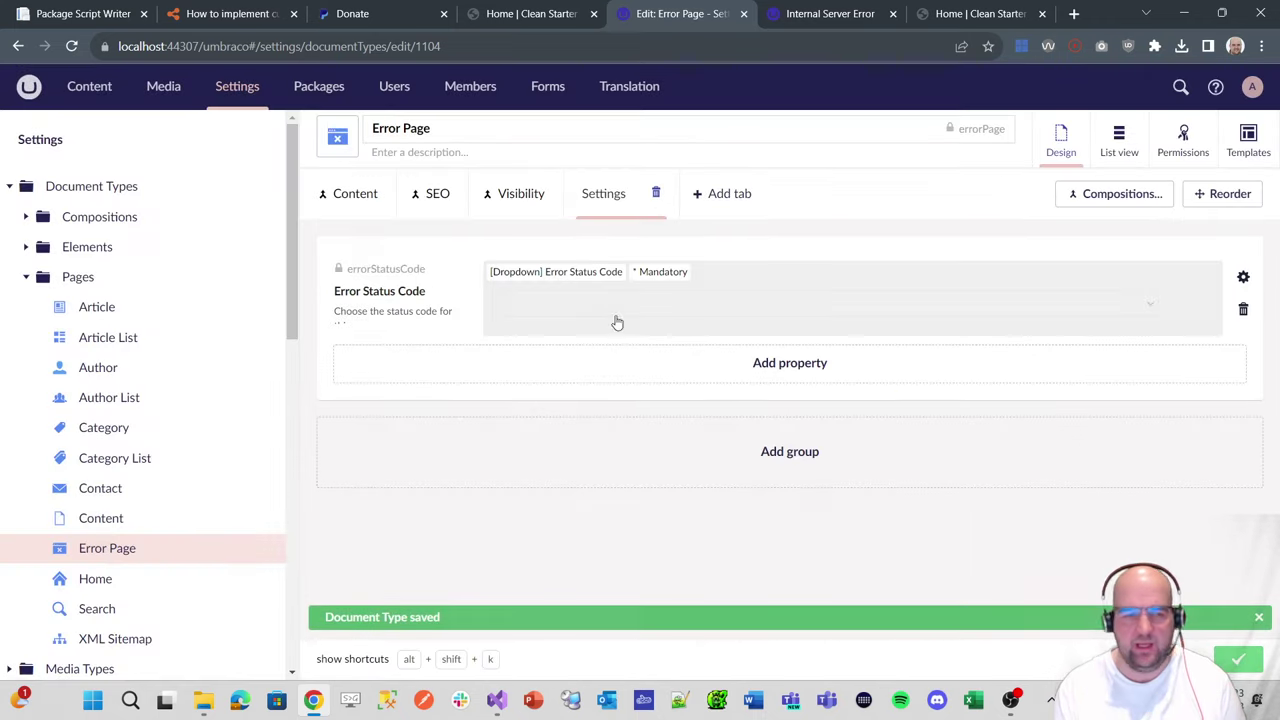
- Set the Error Status Code of the 400 content page to 400 and publish it
{"action": "left_click", "coordinate": [88, 85]}
{"action": "left_click", "coordinate": [76, 488]}
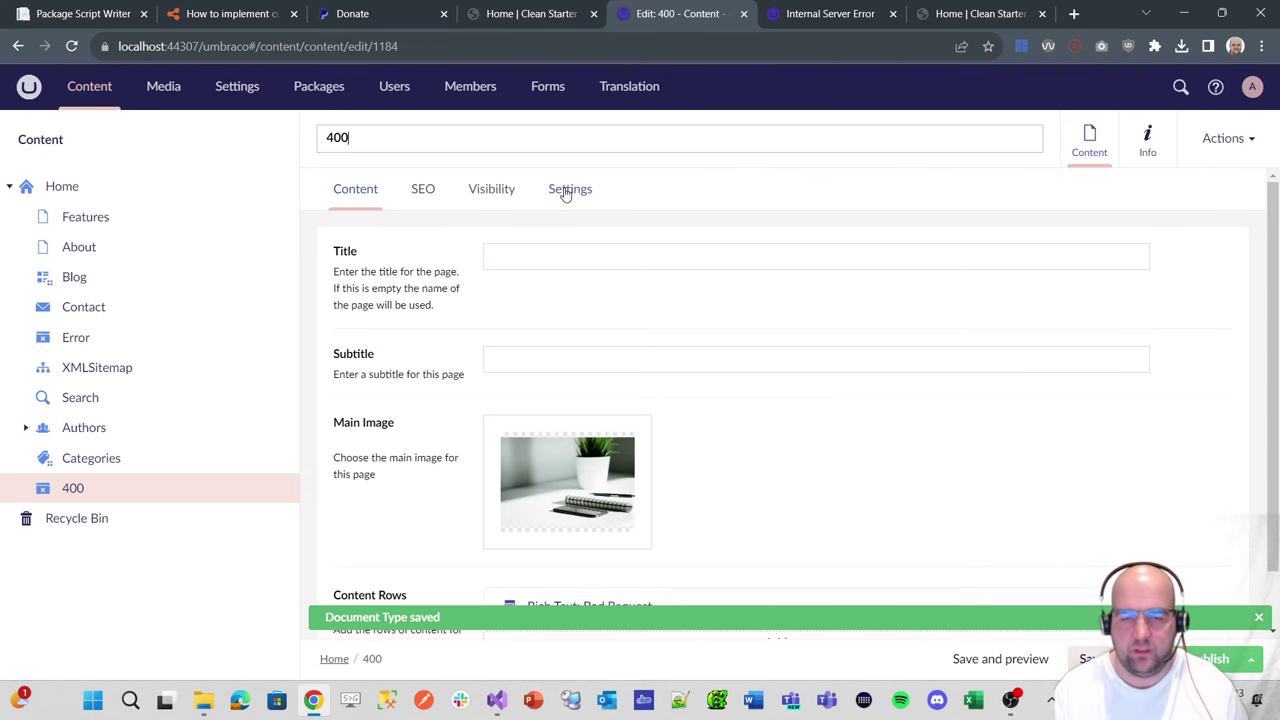
{"action": "scroll", "coordinate": [649, 271], "scroll_direction": "down", "scroll_amount": 1}
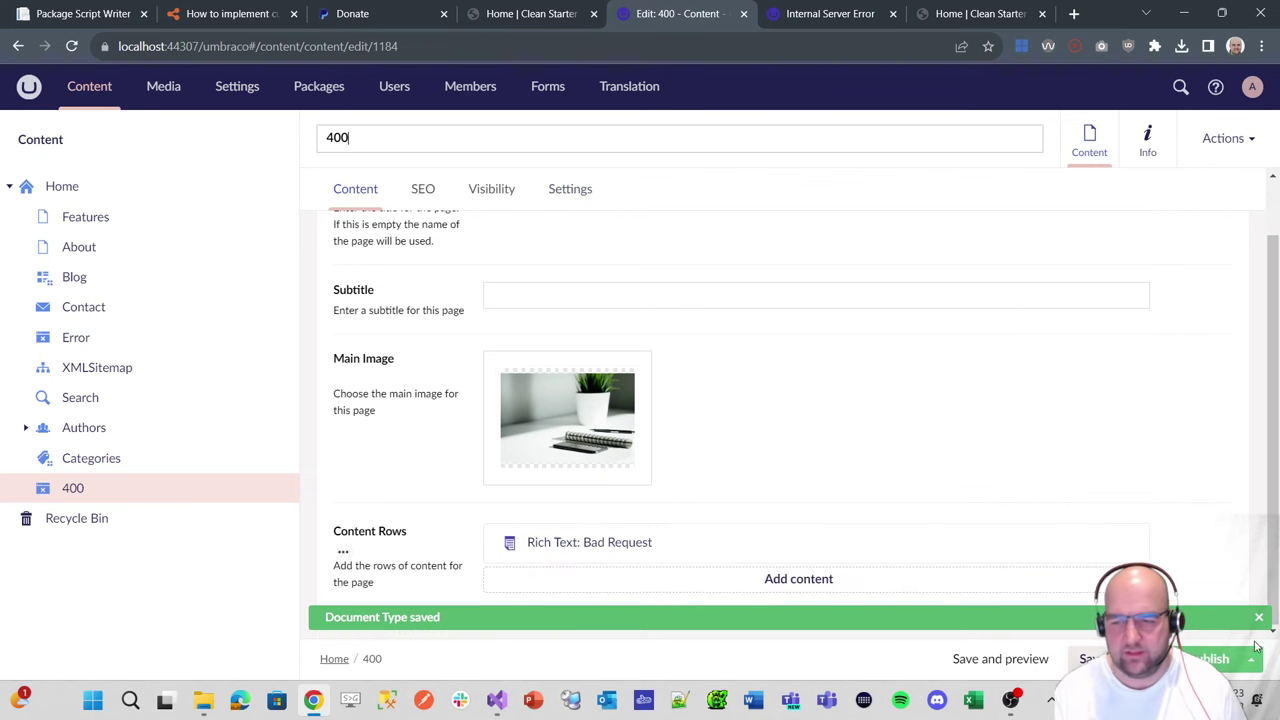
{"action": "left_click", "coordinate": [578, 190]}
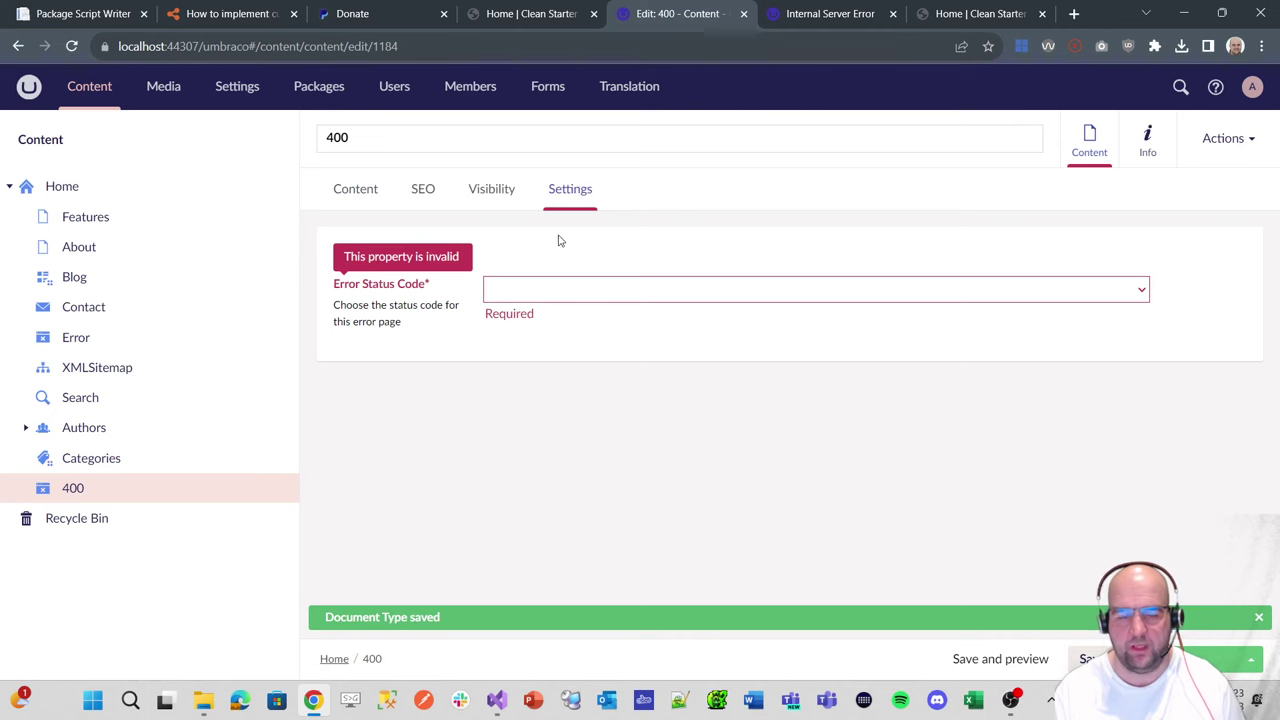
{"action": "left_click", "coordinate": [589, 290]}
{"action": "left_click", "coordinate": [556, 328]}
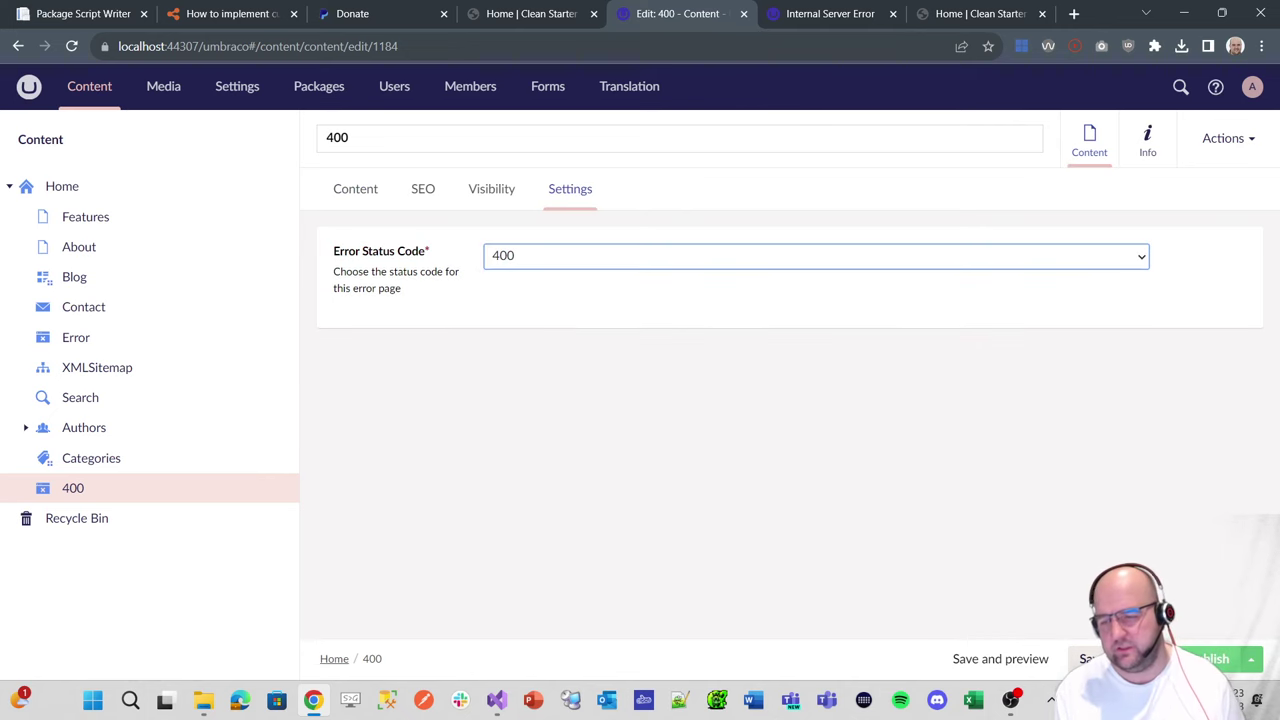
{"action": "left_click", "coordinate": [1215, 659]}
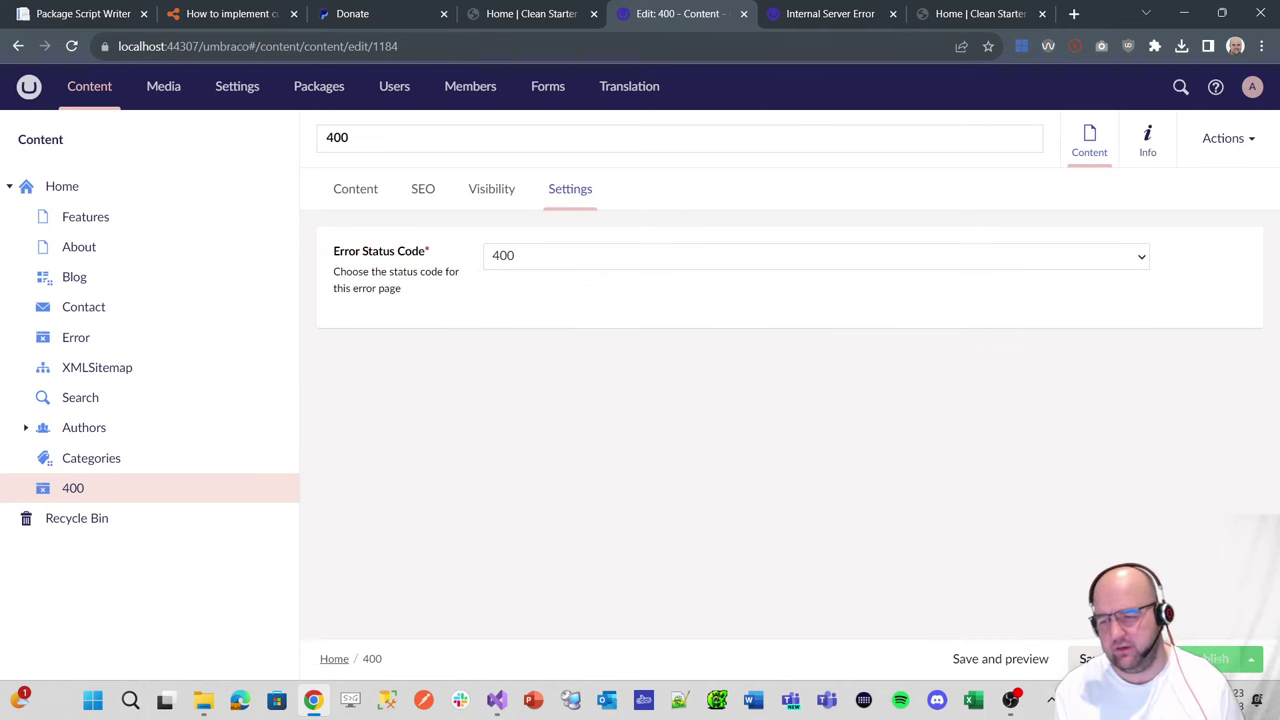
- Create an Error Page under Home named 404 with "Chairs lamps" from Sample Images as its main image
{"action": "left_click", "coordinate": [275, 187]}
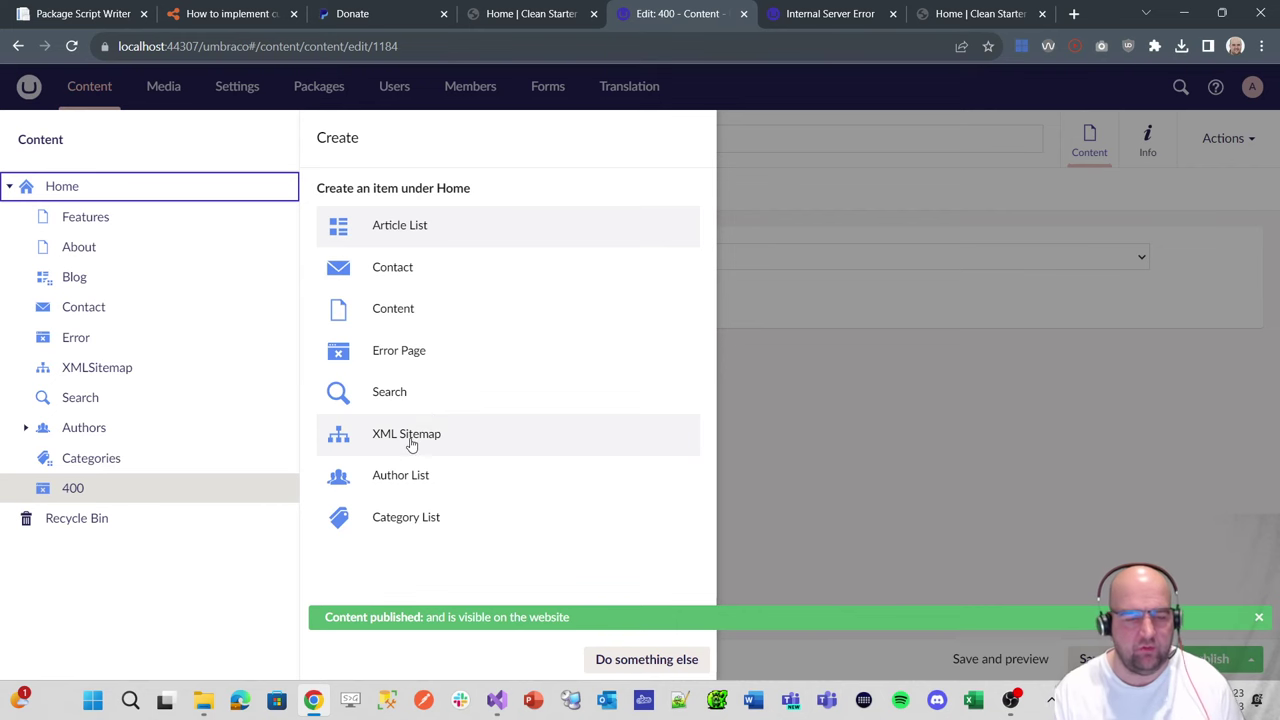
{"action": "left_click", "coordinate": [420, 350]}
{"action": "type", "text": "404"}
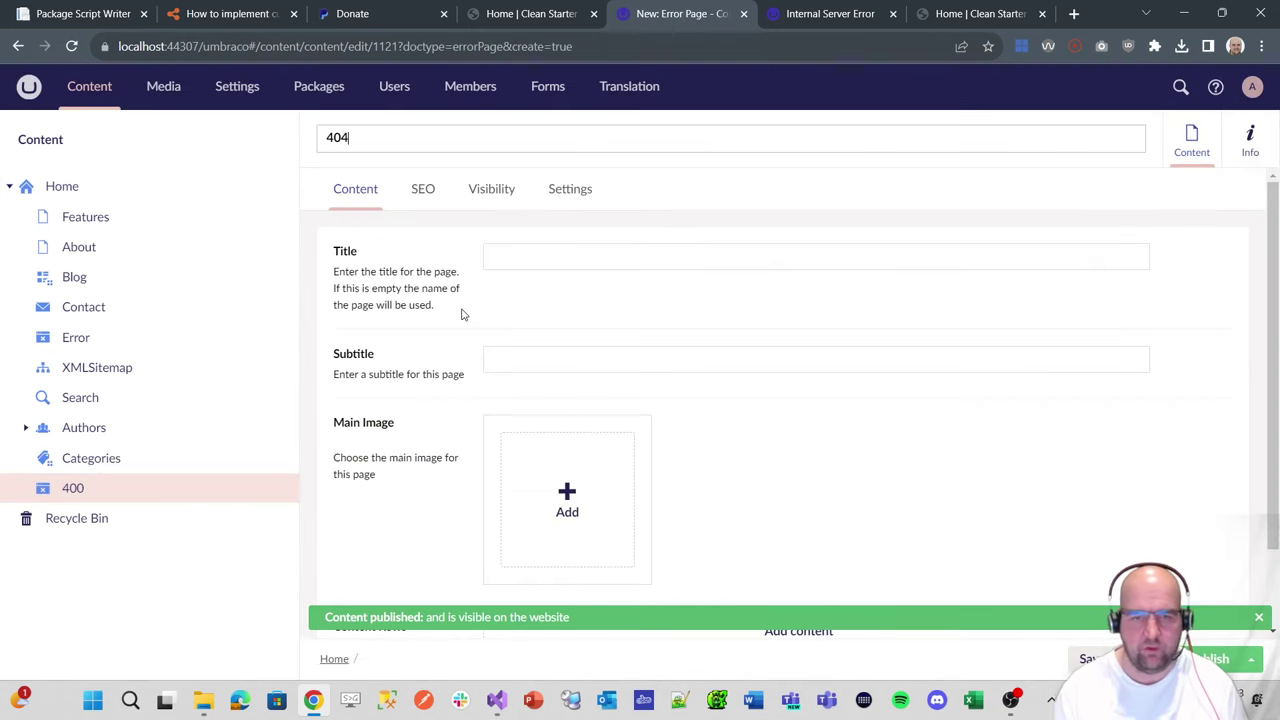
{"action": "left_click", "coordinate": [555, 463]}
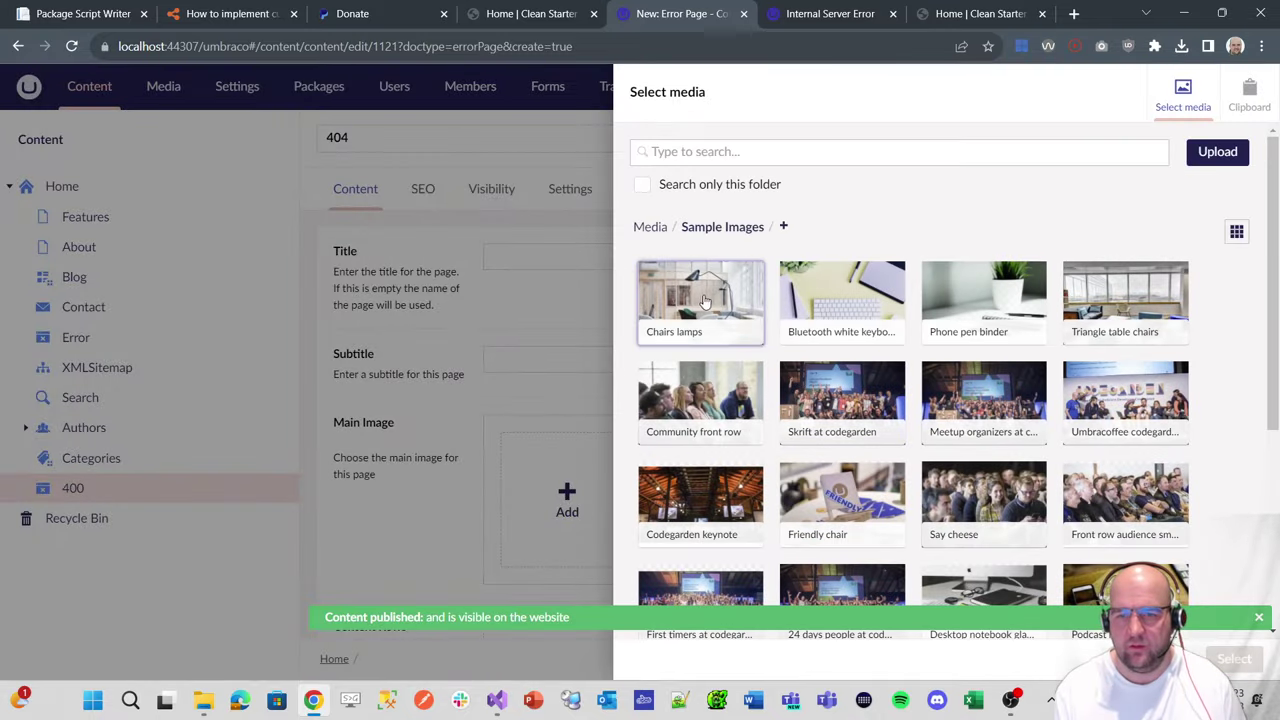
{"action": "left_click", "coordinate": [705, 302]}
{"action": "left_click", "coordinate": [1234, 658]}
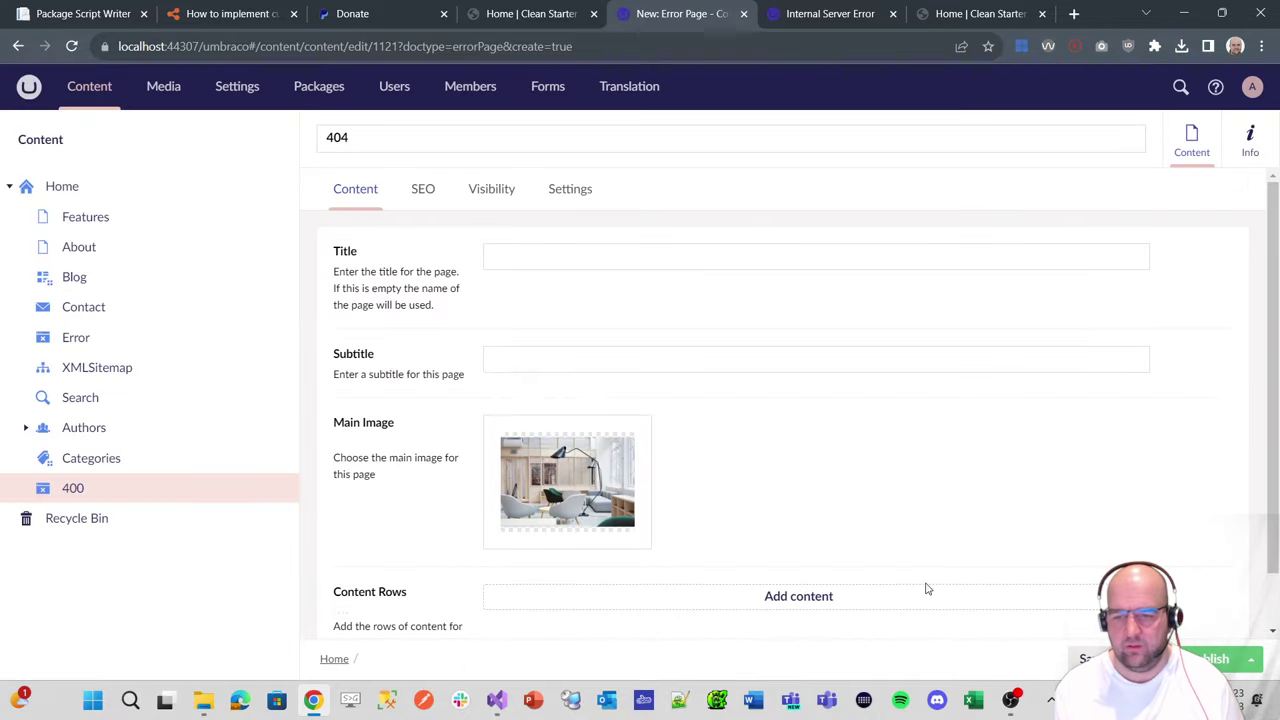
- Add a Rich Text Row containing "Page Not Found" to the 404 page's content rows
{"action": "left_click", "coordinate": [880, 598]}
{"action": "left_click", "coordinate": [933, 226]}
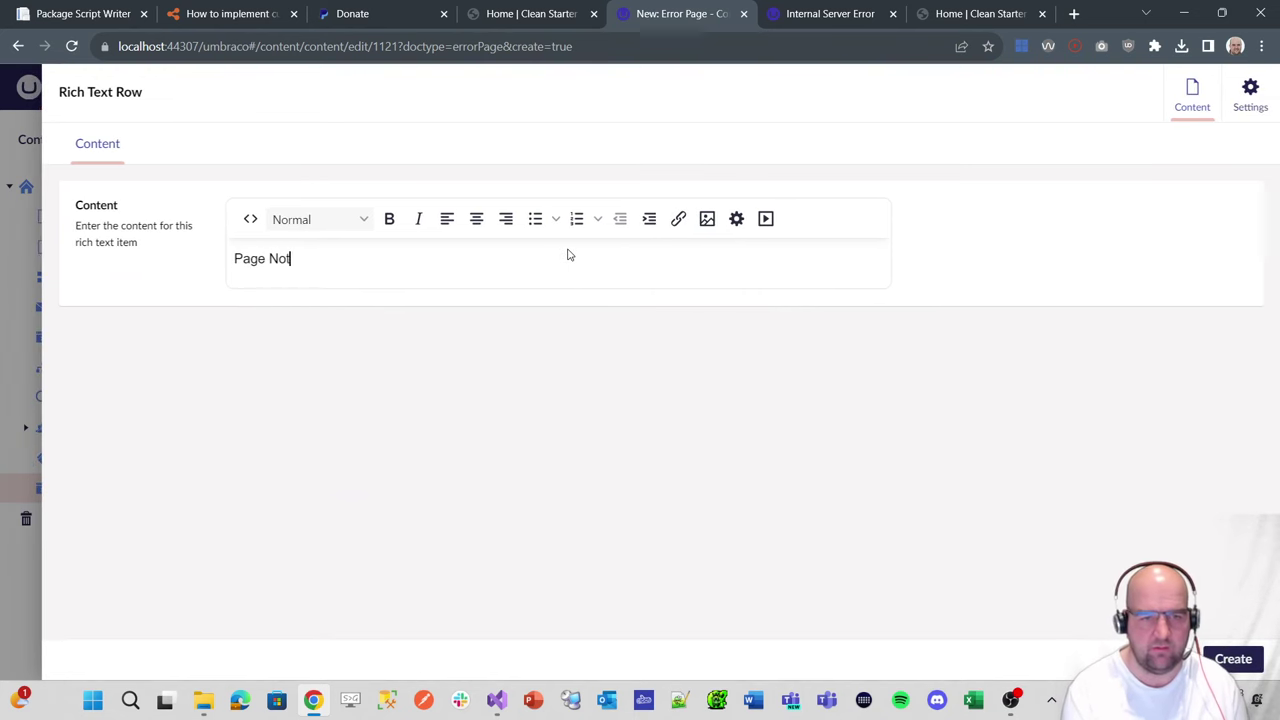
{"action": "left_click", "coordinate": [1214, 656]}
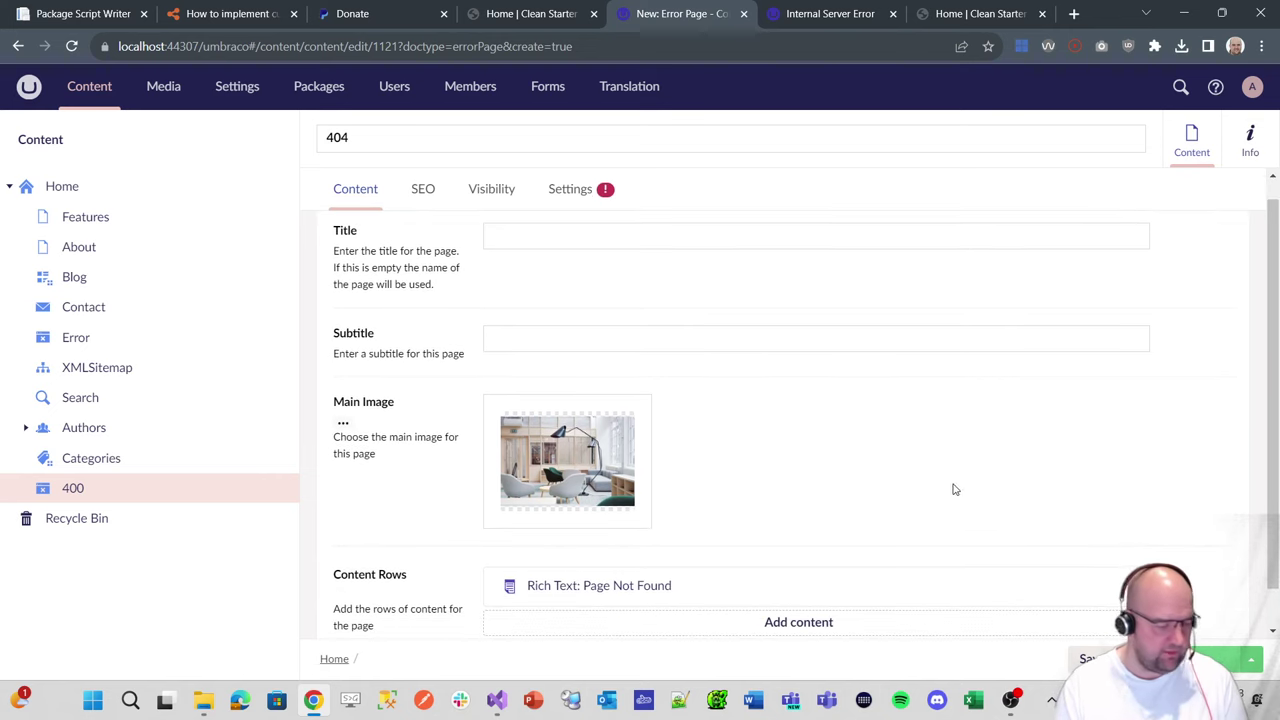
- Set the 404 page's Error Status Code to 404 and publish the page
{"action": "left_click", "coordinate": [585, 194]}
{"action": "left_click", "coordinate": [558, 262]}
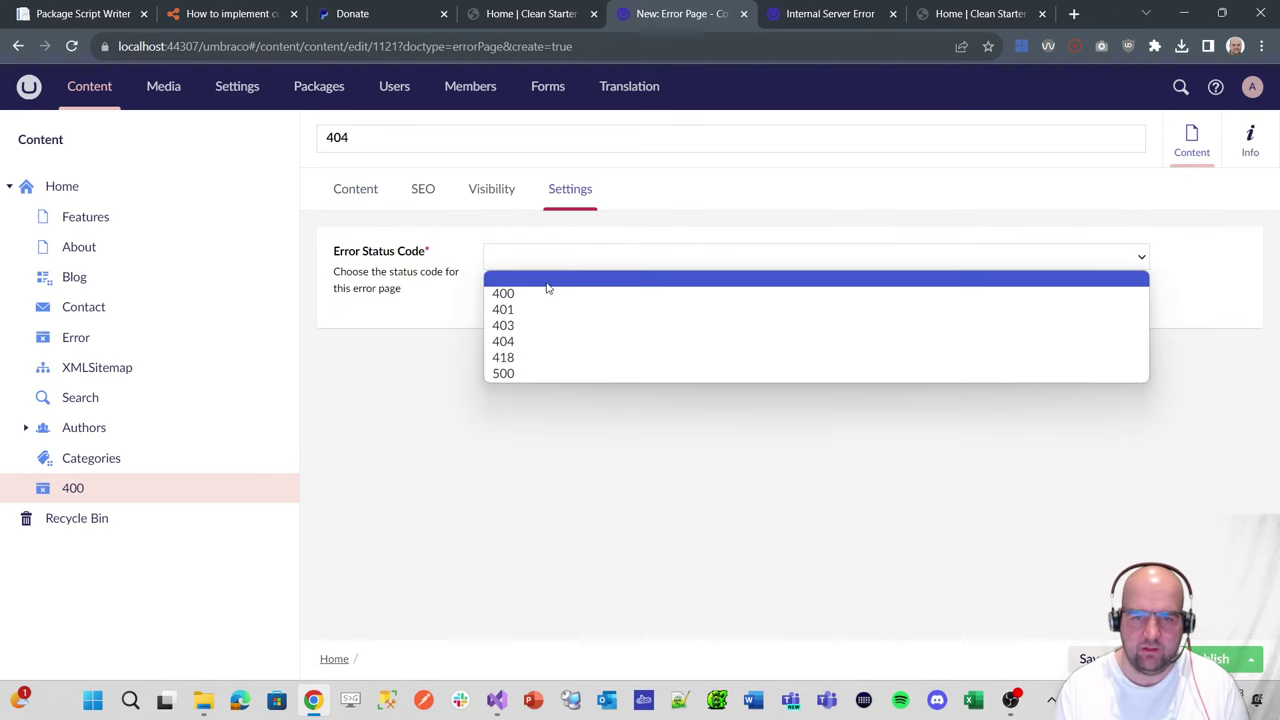
{"action": "left_click", "coordinate": [523, 341]}
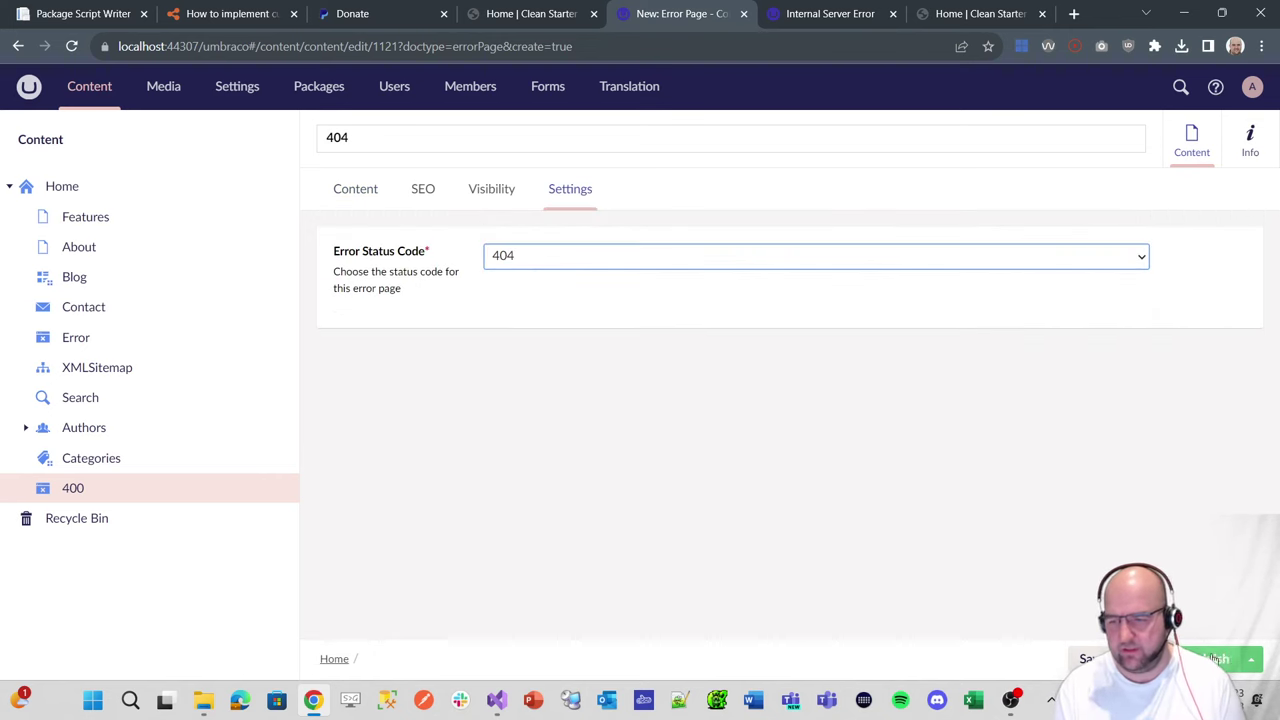
{"action": "left_click", "coordinate": [1214, 658]}
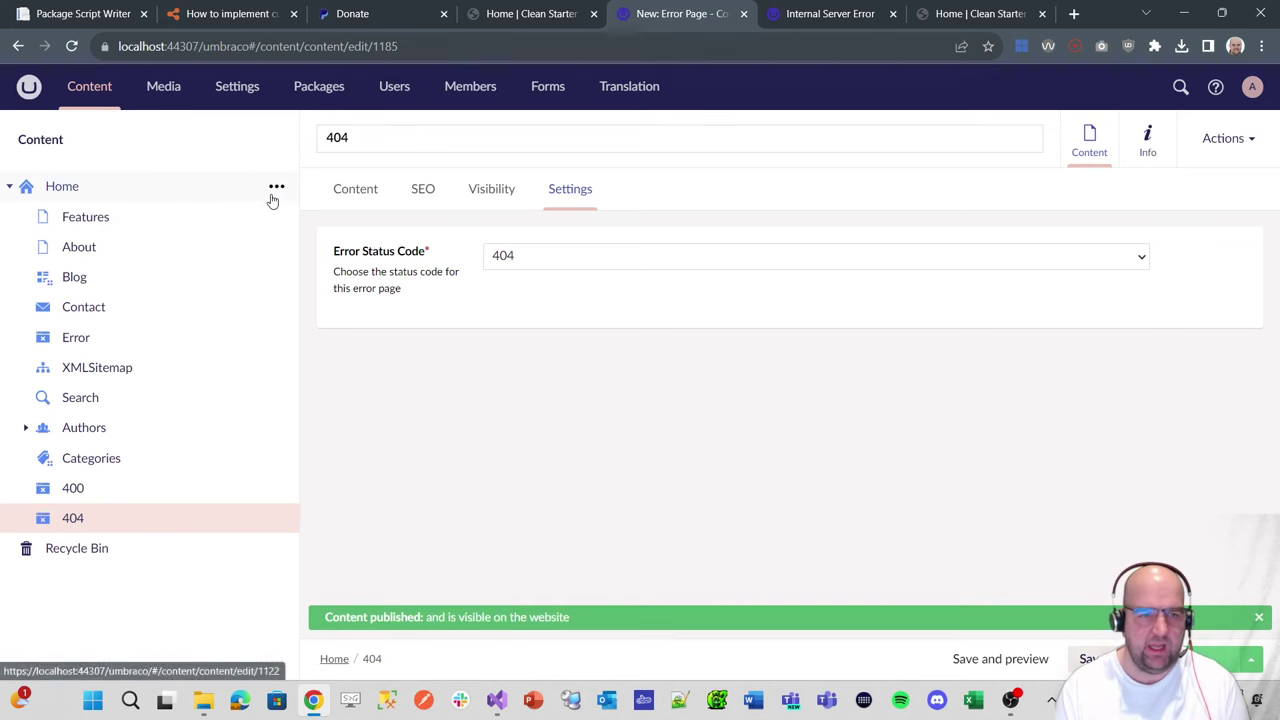
- Create an Error Page under Home named 500 with "Friendly chair" from Sample Images as its main image
{"action": "left_click", "coordinate": [276, 187]}
{"action": "left_click", "coordinate": [421, 360]}
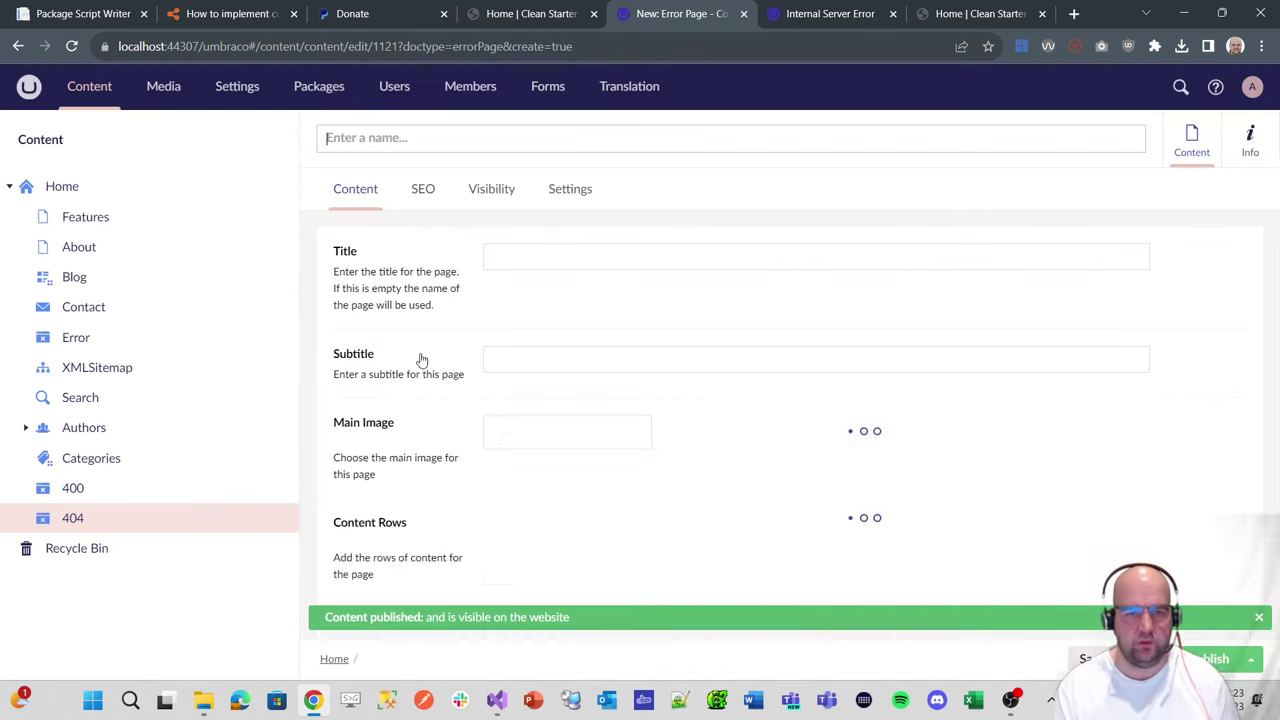
{"action": "type", "text": "500"}
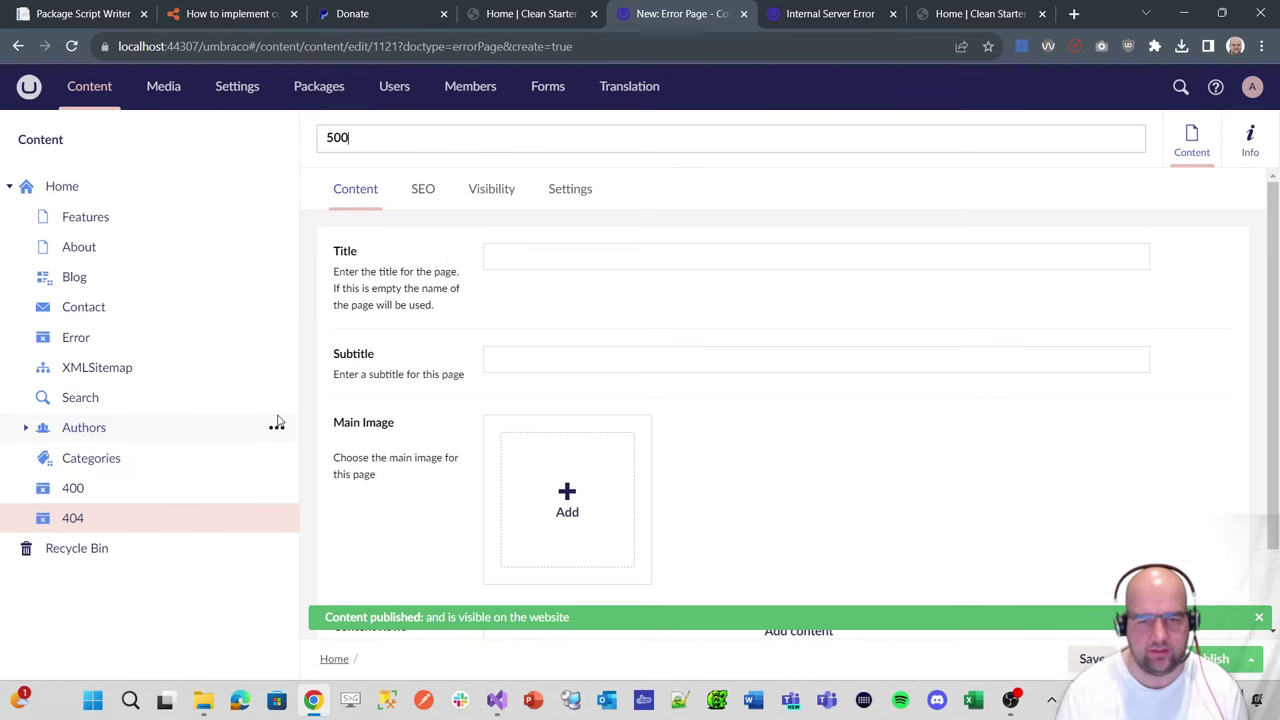
{"action": "left_click", "coordinate": [575, 491]}
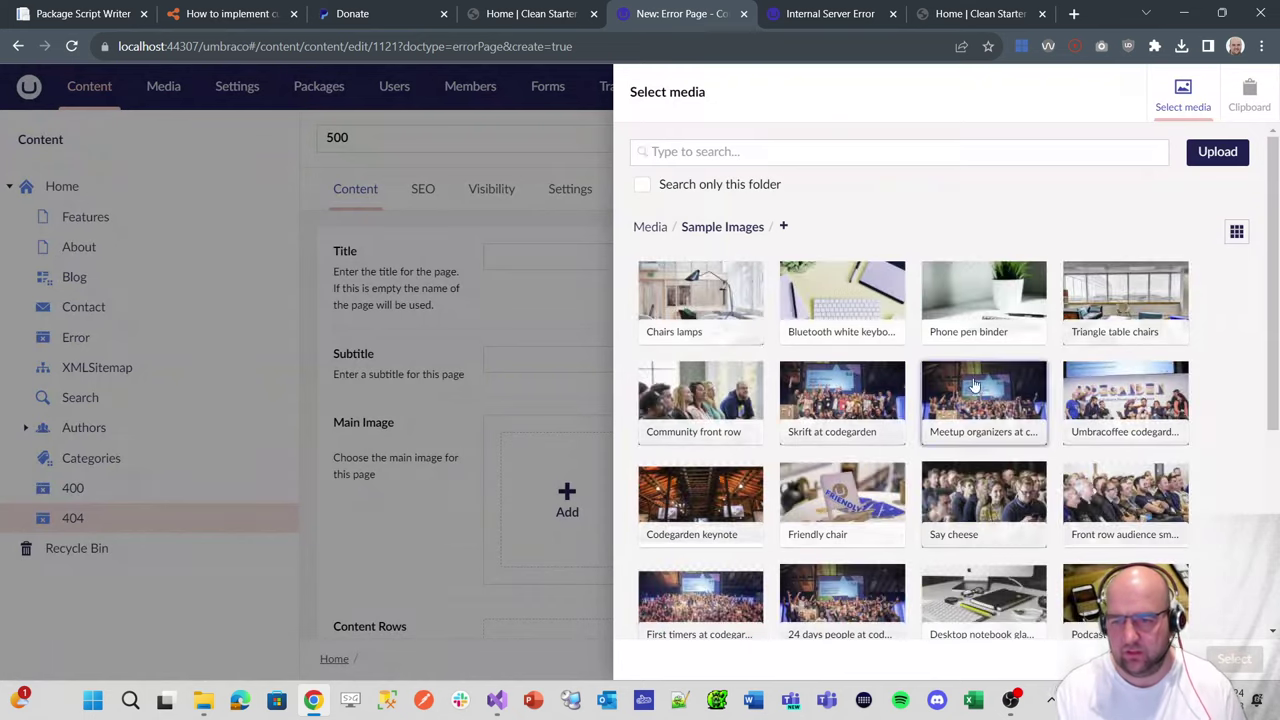
{"action": "left_click", "coordinate": [850, 500]}
{"action": "left_click", "coordinate": [1218, 658]}
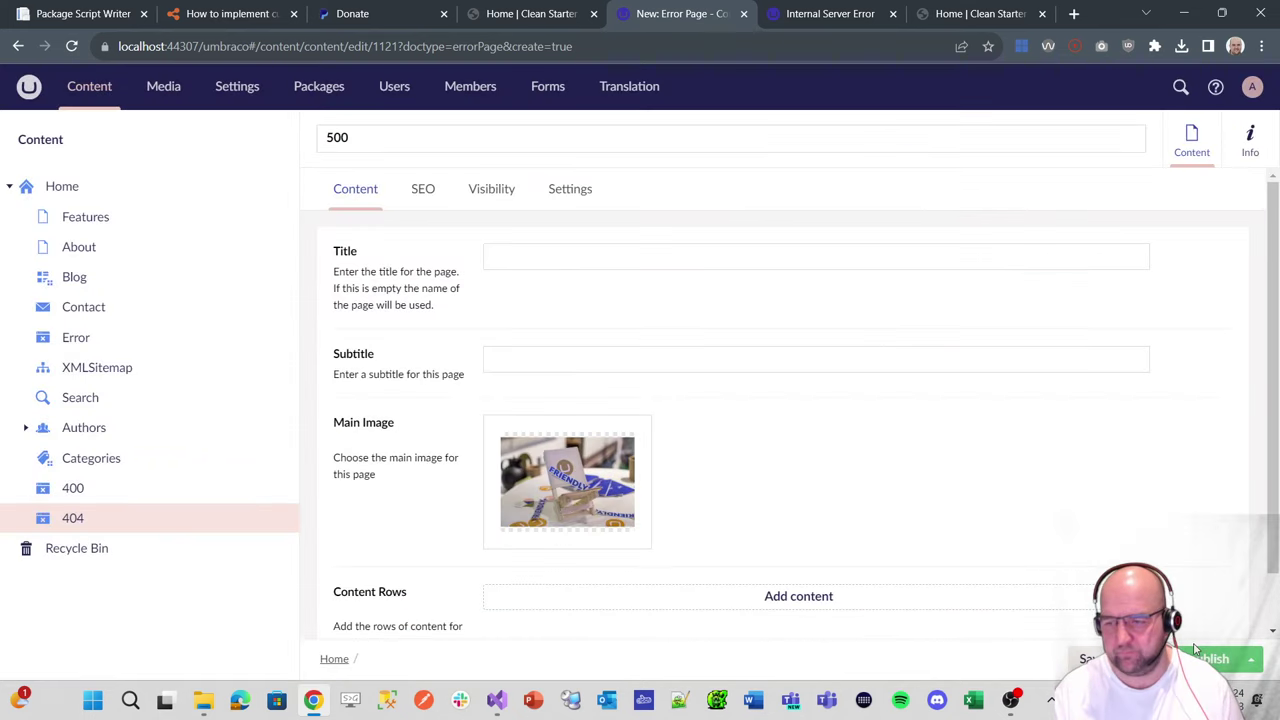
{"action": "left_click", "coordinate": [1208, 658]}
- Add a Rich Text Row containing "Server Error" to the 500 page's content rows
{"action": "scroll", "coordinate": [700, 450], "scroll_direction": "down", "scroll_amount": 2}
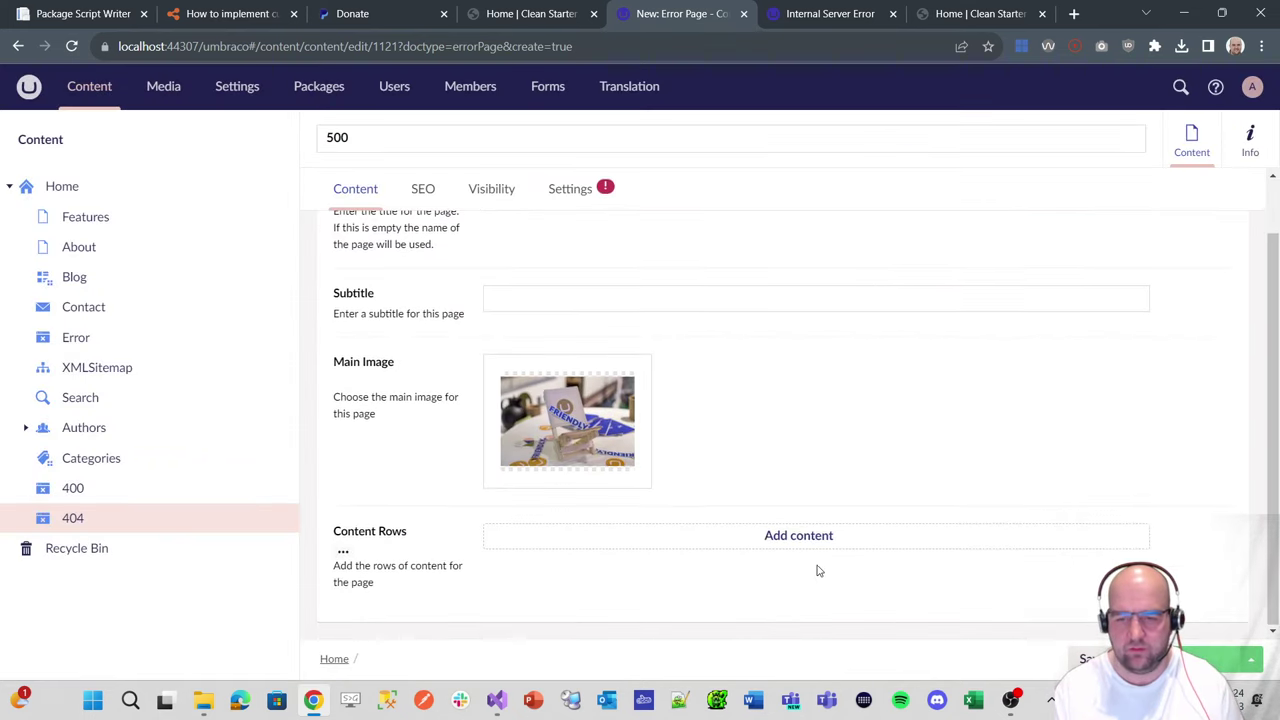
{"action": "left_click", "coordinate": [830, 538]}
{"action": "left_click", "coordinate": [911, 223]}
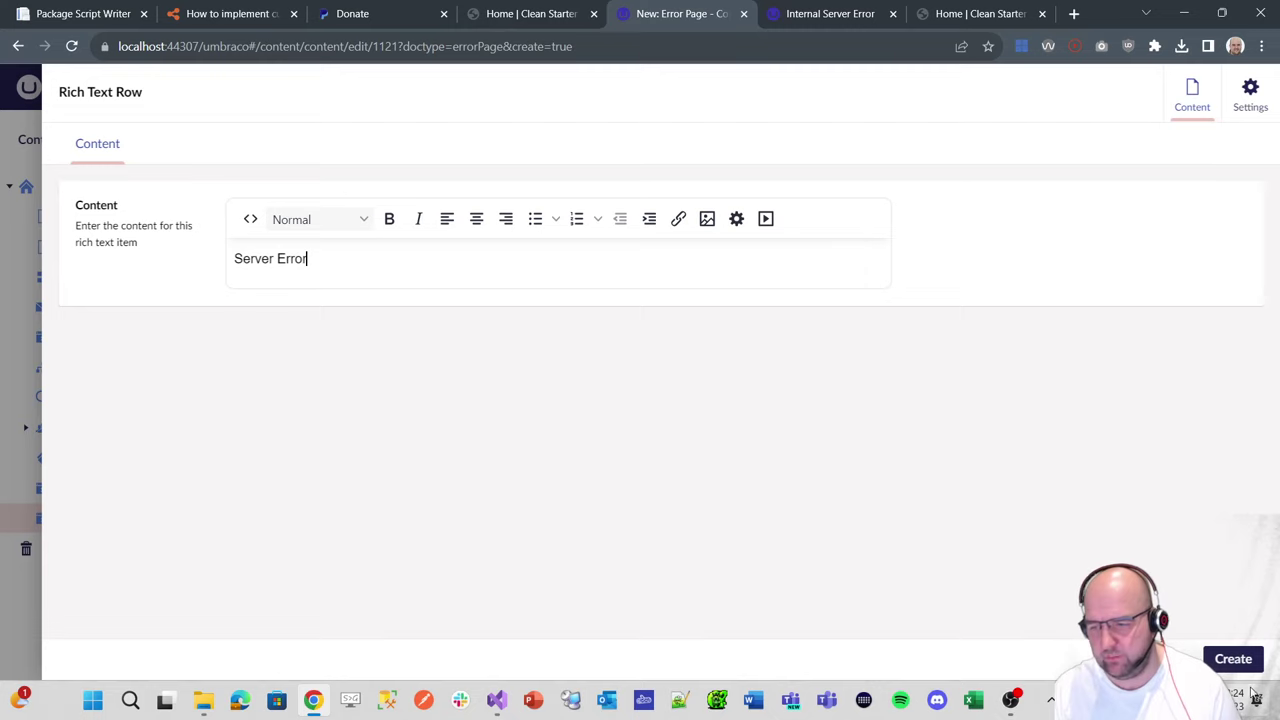
{"action": "left_click", "coordinate": [1233, 659]}
- Set the 500 page's Error Status Code to 500 and publish the page
{"action": "left_click", "coordinate": [568, 188]}
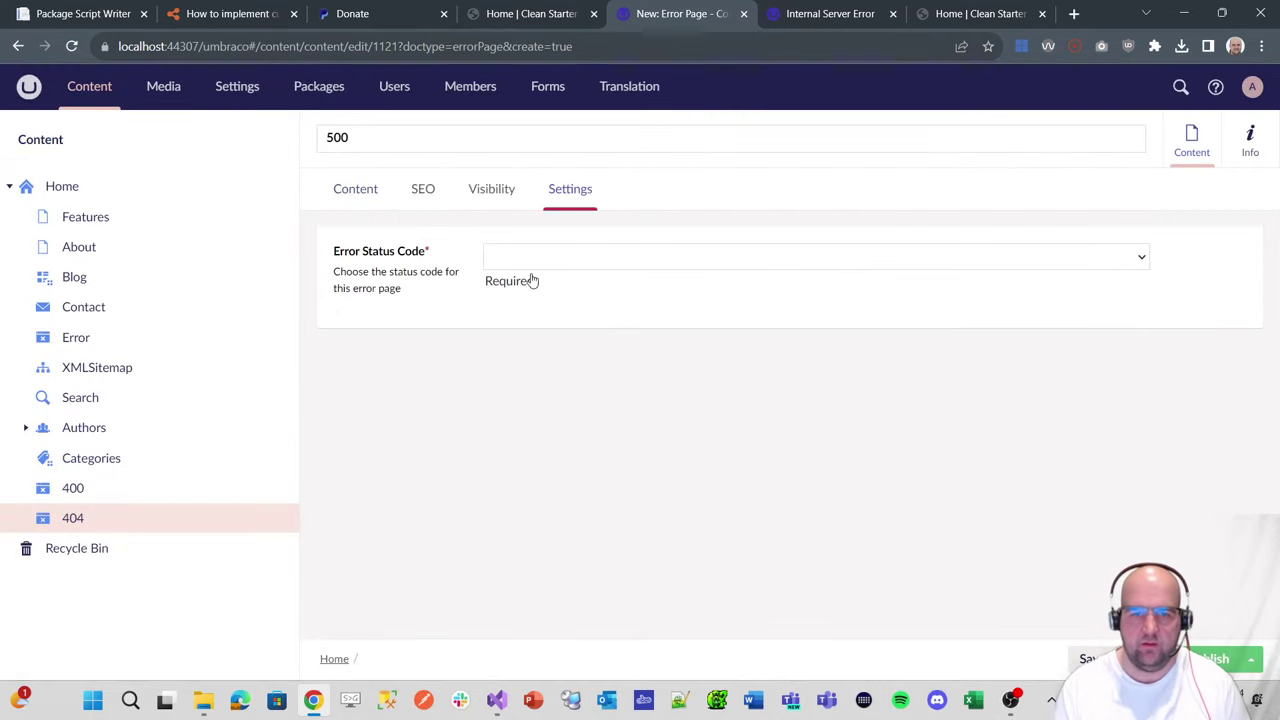
{"action": "left_click", "coordinate": [525, 258]}
{"action": "left_click", "coordinate": [531, 373]}
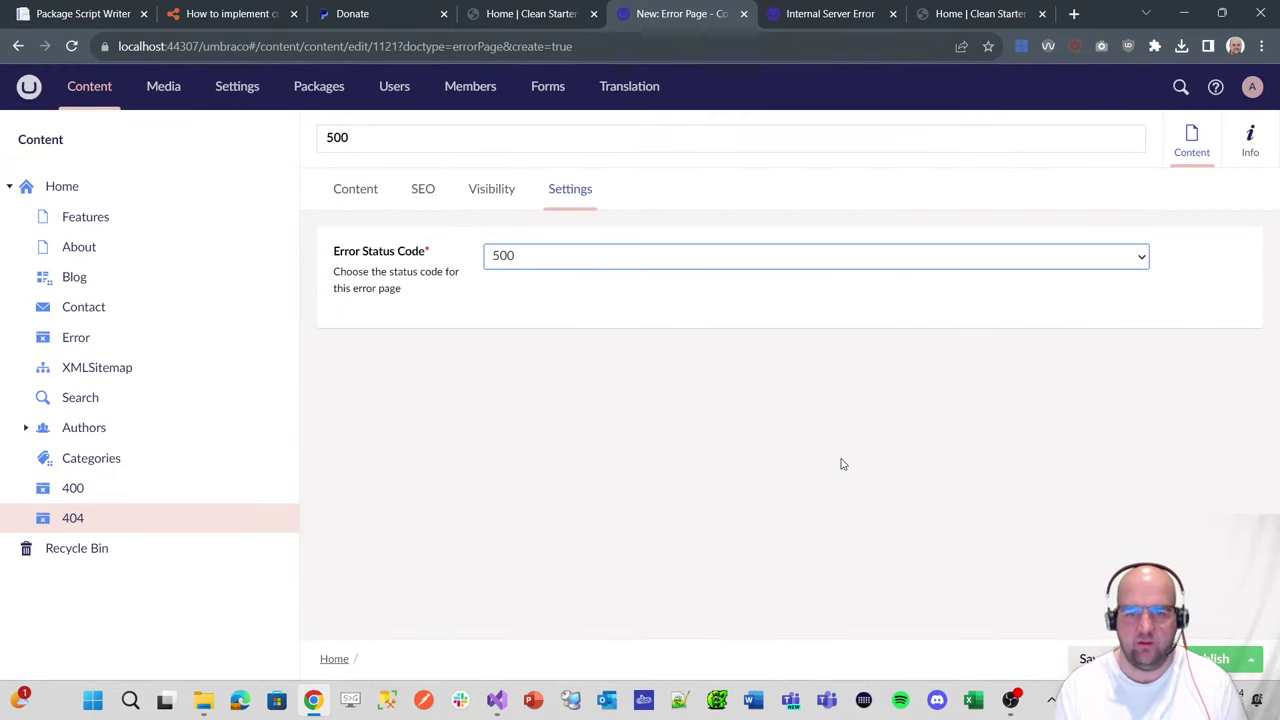
{"action": "left_click", "coordinate": [1215, 659]}
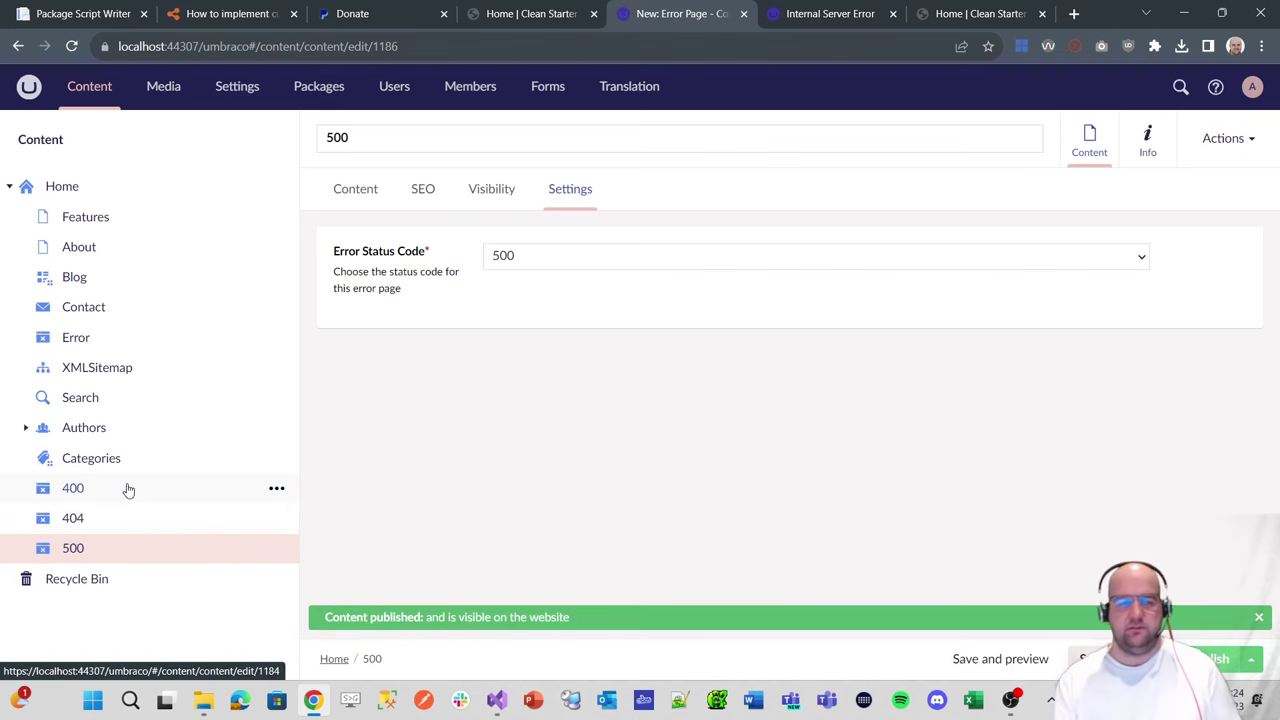
- Review step 6 of the codeshare post, covering the ModelsBuilder appsettings and the ErrorPageController render controller code
{"action": "left_click", "coordinate": [211, 14]}
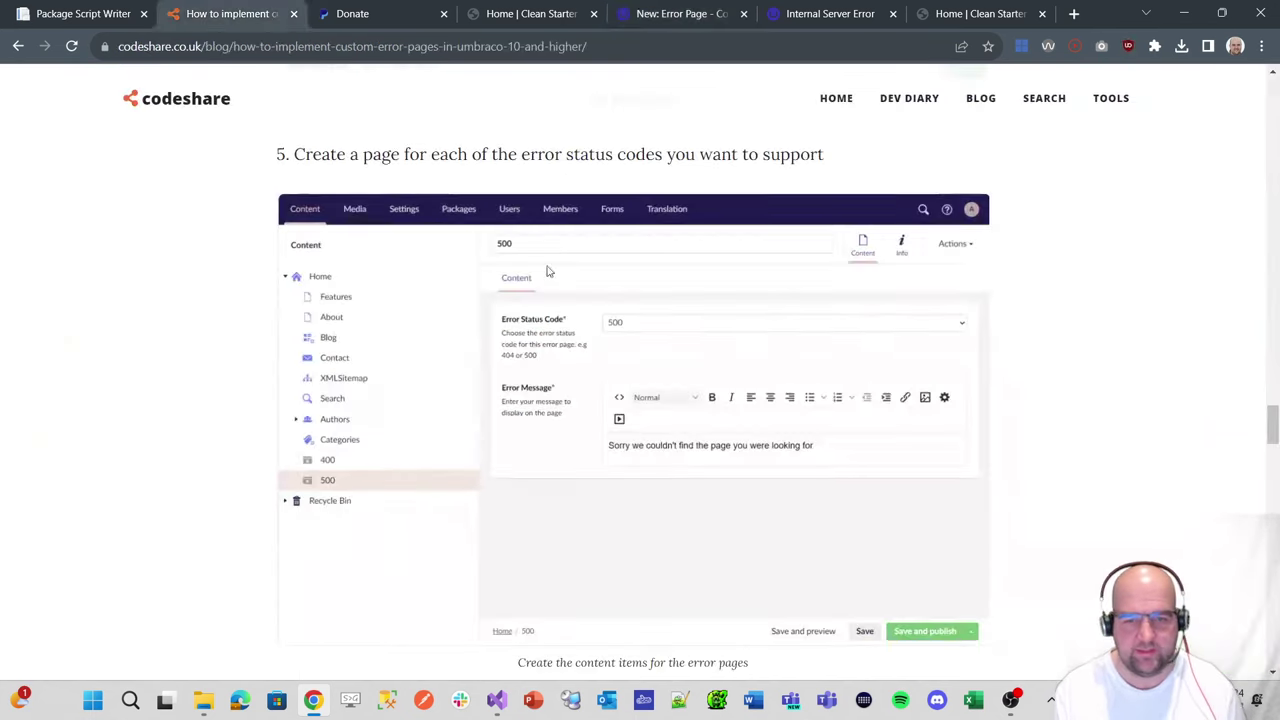
{"action": "scroll", "coordinate": [690, 374], "scroll_direction": "down", "scroll_amount": 3}
{"action": "scroll", "coordinate": [690, 374], "scroll_direction": "down", "scroll_amount": 2}
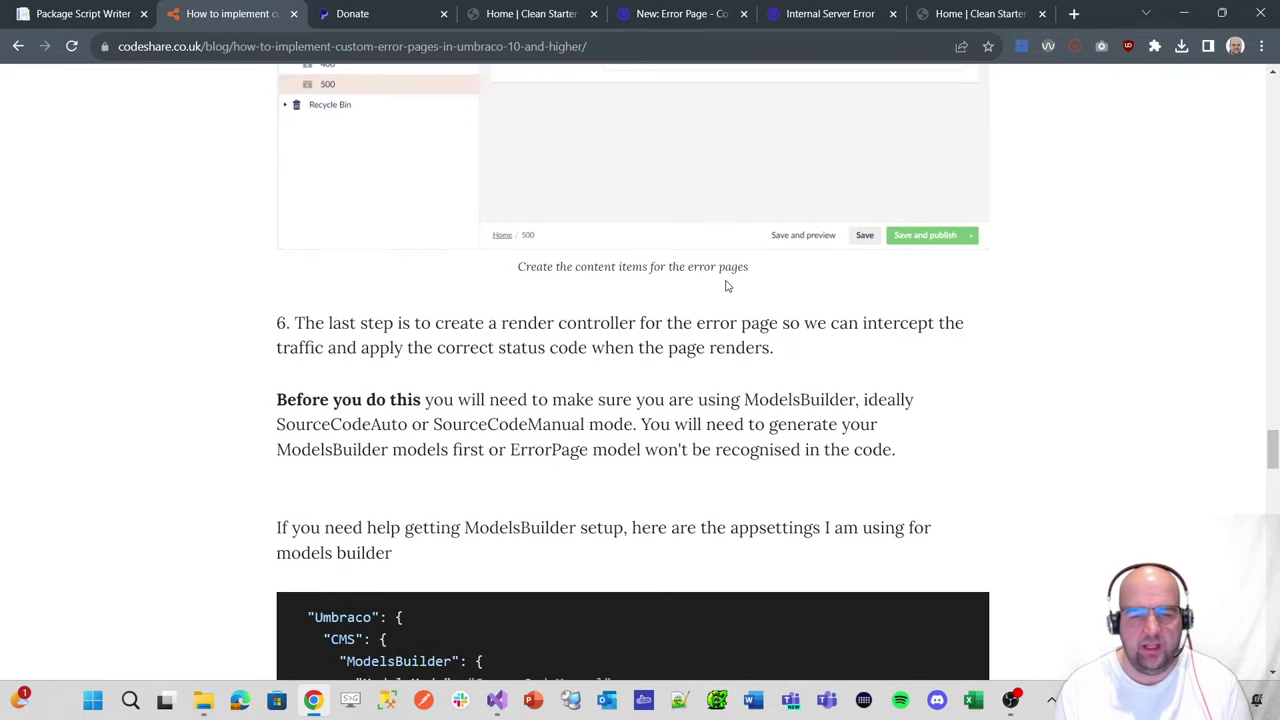
{"action": "scroll", "coordinate": [727, 287], "scroll_direction": "down", "scroll_amount": 2}
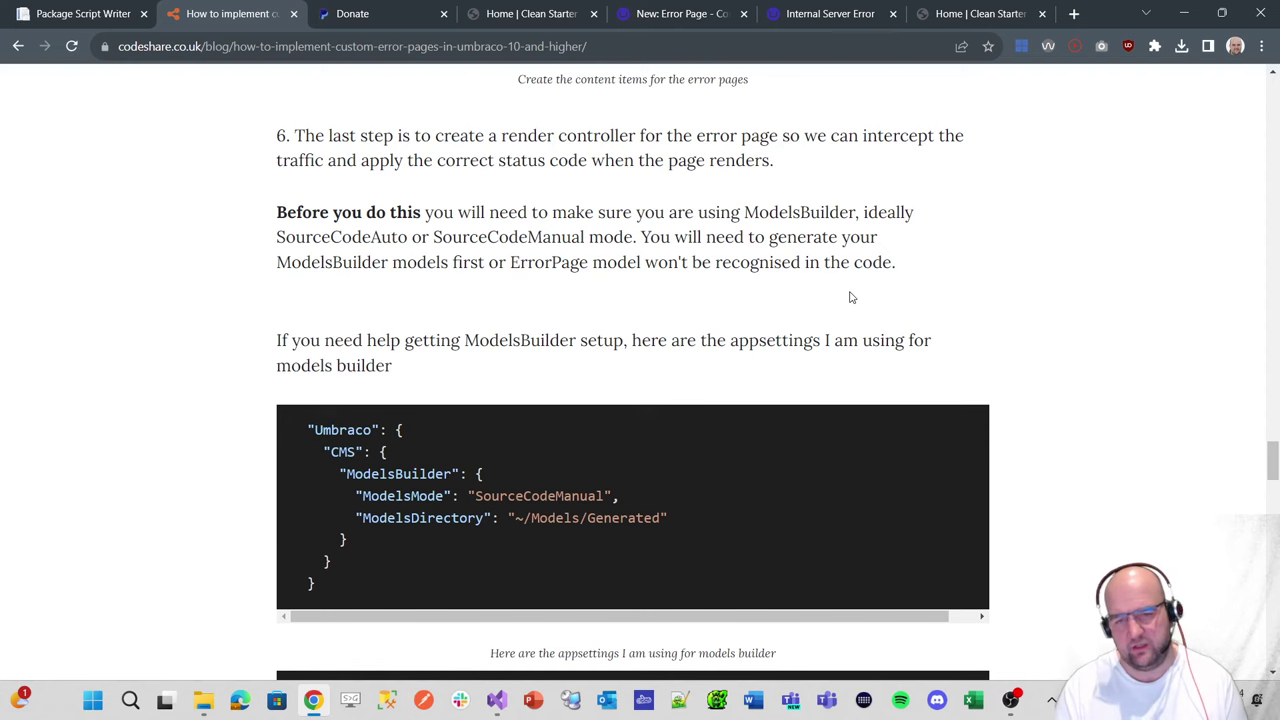
{"action": "scroll", "coordinate": [851, 297], "scroll_direction": "down", "scroll_amount": 6}
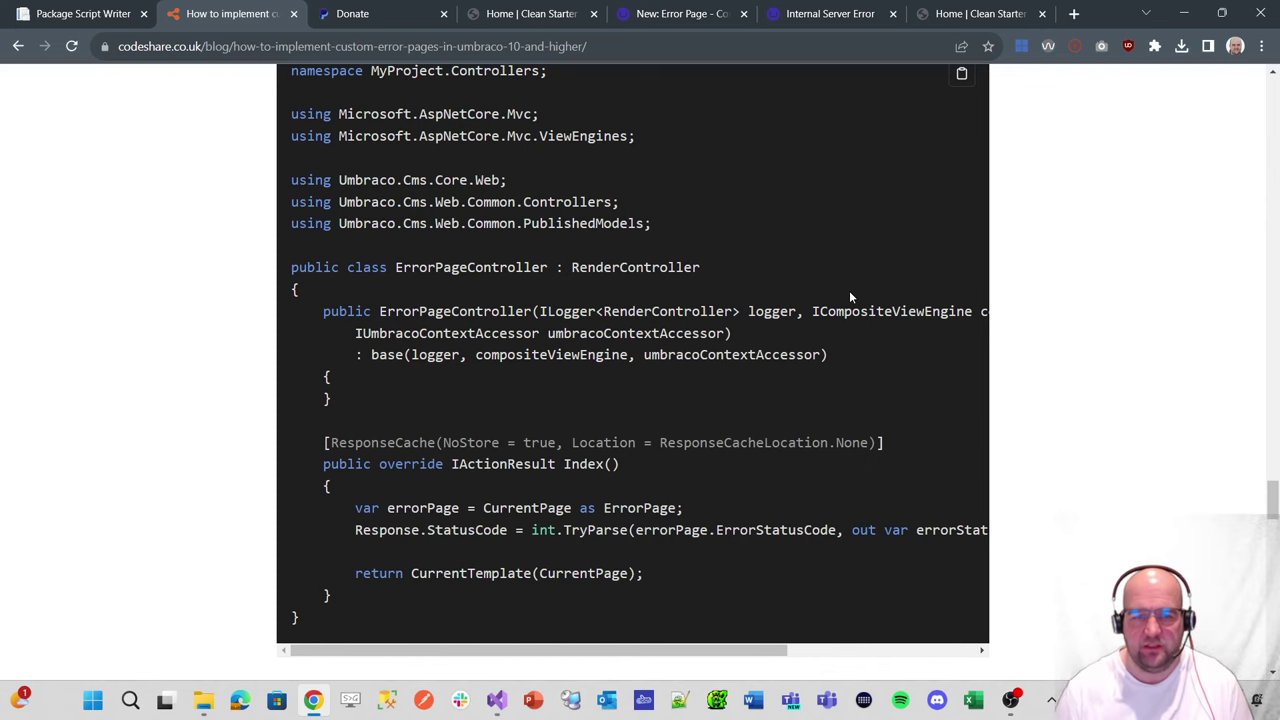
{"action": "scroll", "coordinate": [840, 300], "scroll_direction": "down", "scroll_amount": 3}
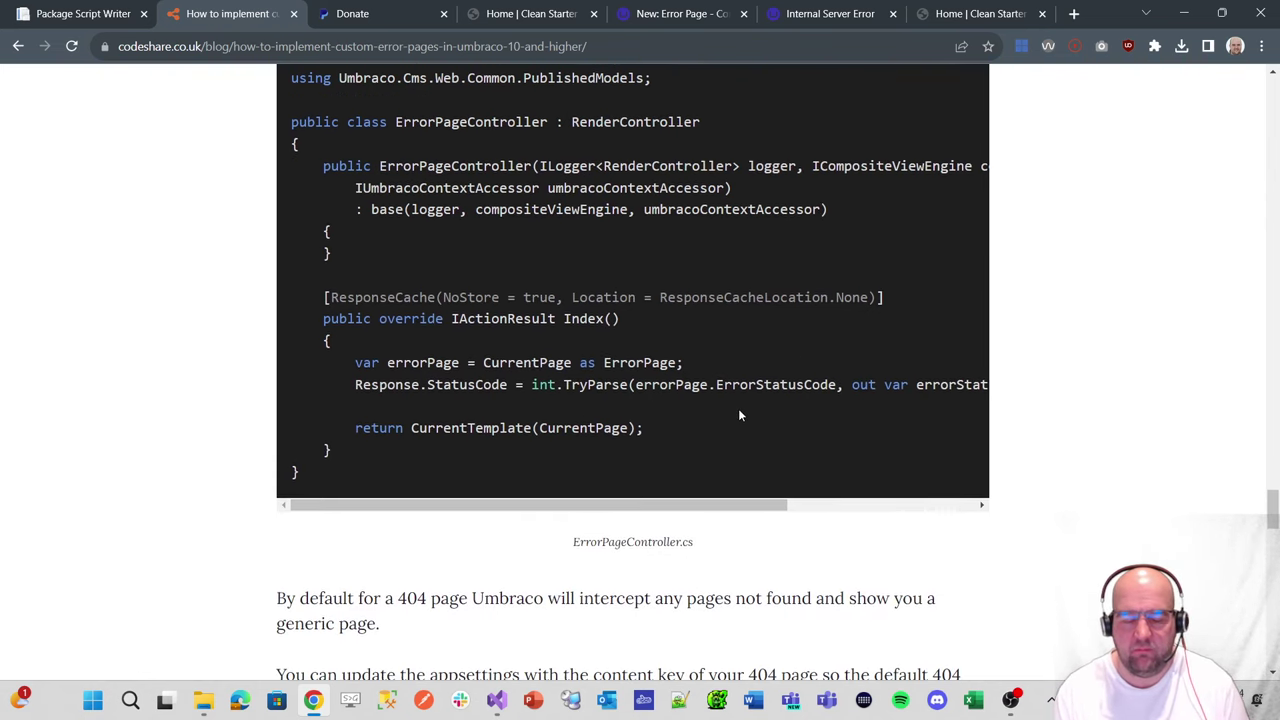
{"action": "scroll", "coordinate": [738, 409], "scroll_direction": "up", "scroll_amount": 3}
{"action": "scroll", "coordinate": [738, 409], "scroll_direction": "up", "scroll_amount": 1}
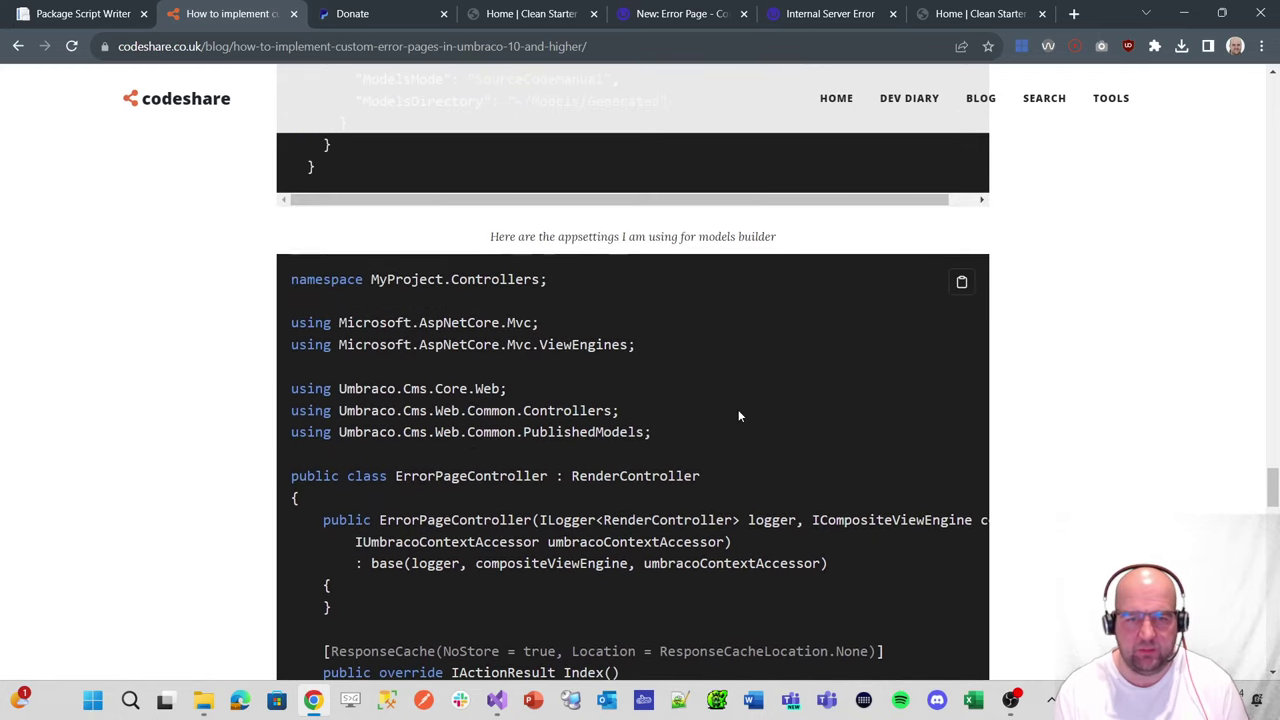
{"action": "scroll", "coordinate": [738, 409], "scroll_direction": "up", "scroll_amount": 4}
{"action": "scroll", "coordinate": [737, 416], "scroll_direction": "down", "scroll_amount": 7}
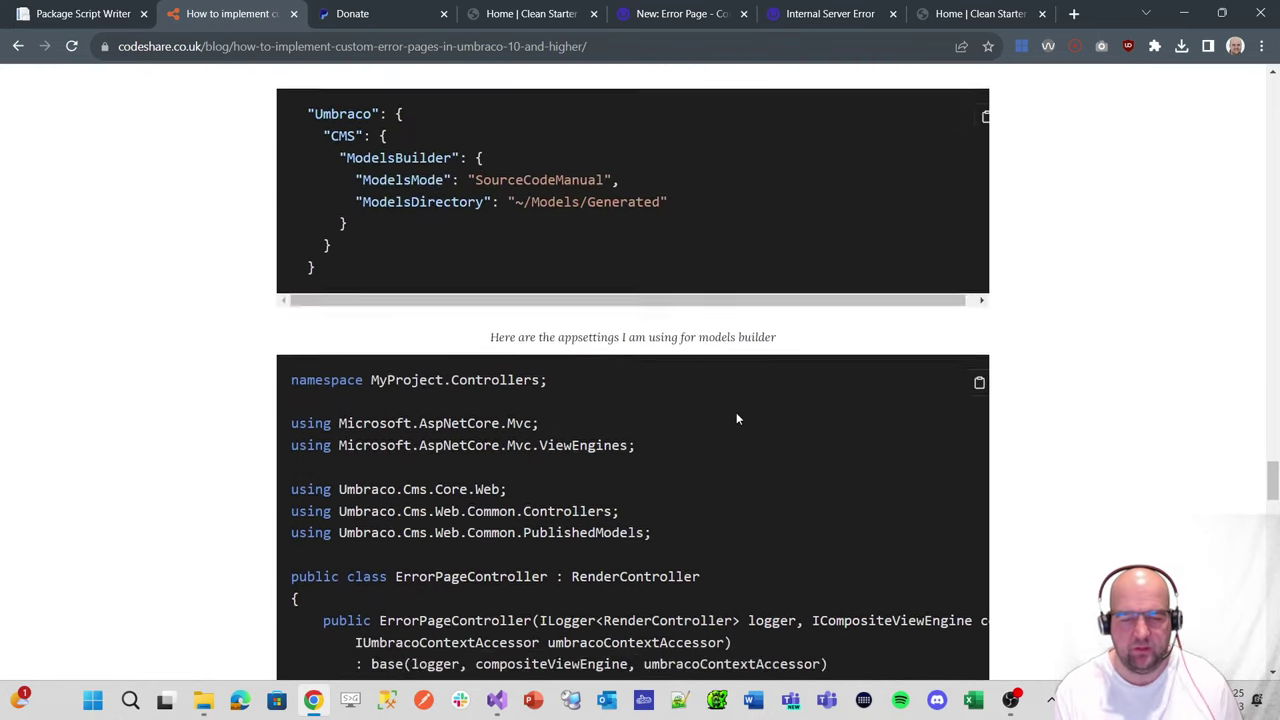
{"action": "scroll", "coordinate": [505, 470], "scroll_direction": "up", "scroll_amount": 1}
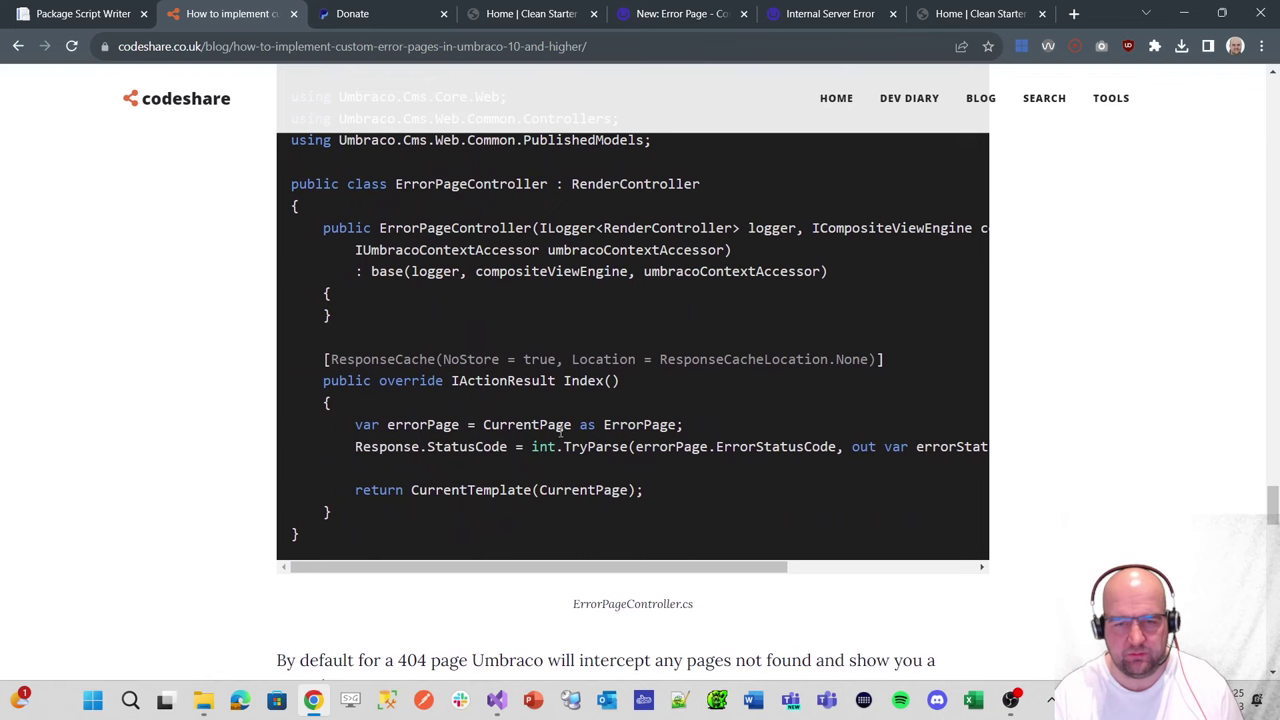
{"action": "scroll", "coordinate": [705, 460], "scroll_direction": "up", "scroll_amount": 1}
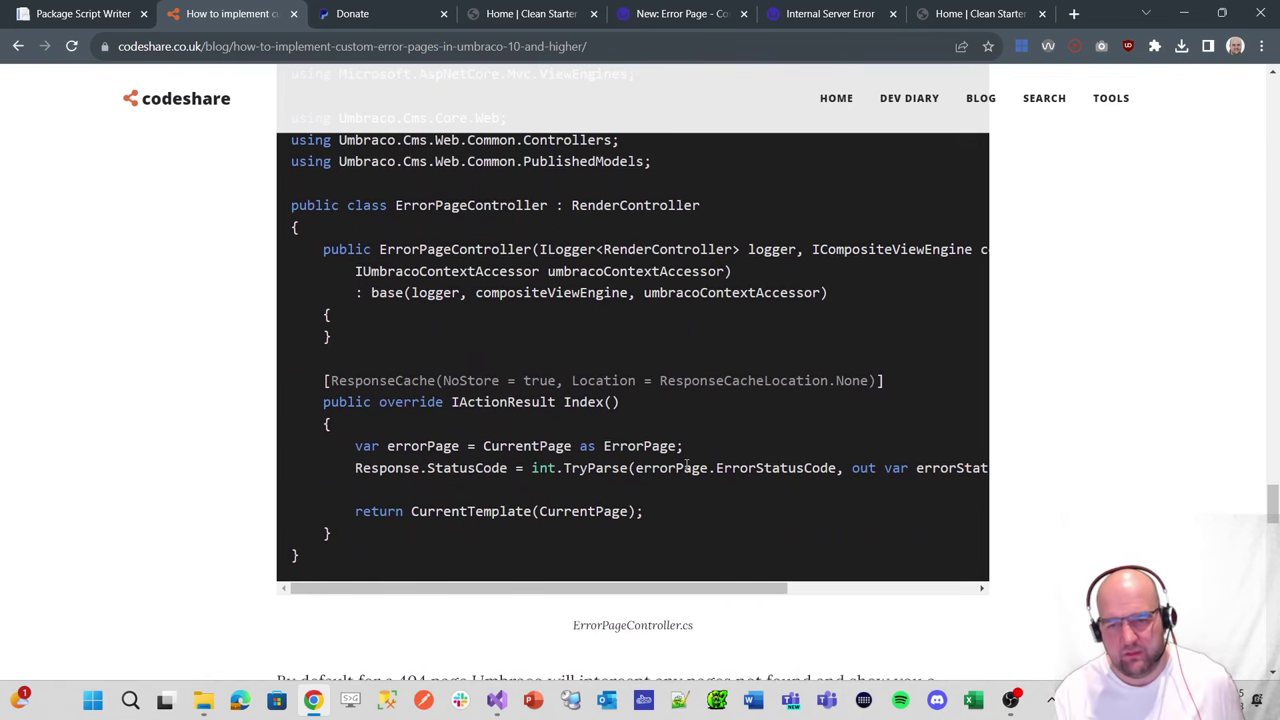
{"action": "scroll", "coordinate": [572, 487], "scroll_direction": "up", "scroll_amount": 3}
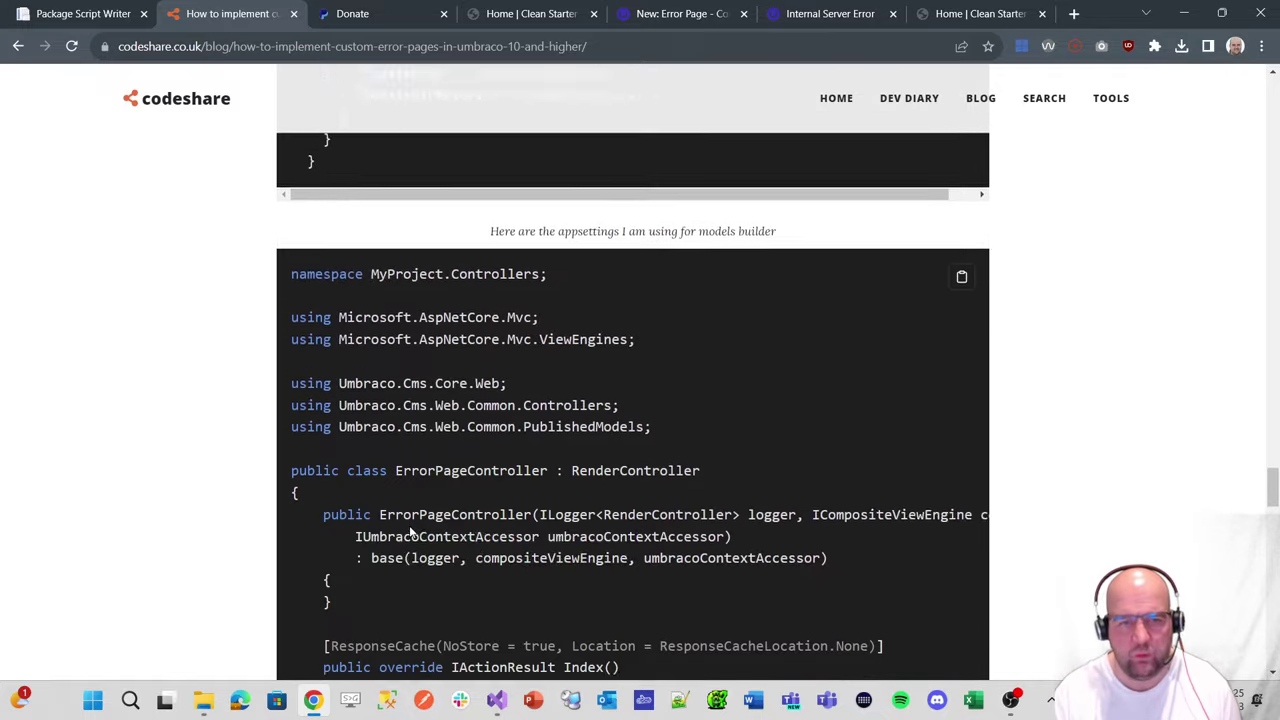
{"action": "scroll", "coordinate": [427, 492], "scroll_direction": "down", "scroll_amount": 2}
{"action": "scroll", "coordinate": [592, 463], "scroll_direction": "up", "scroll_amount": 2}
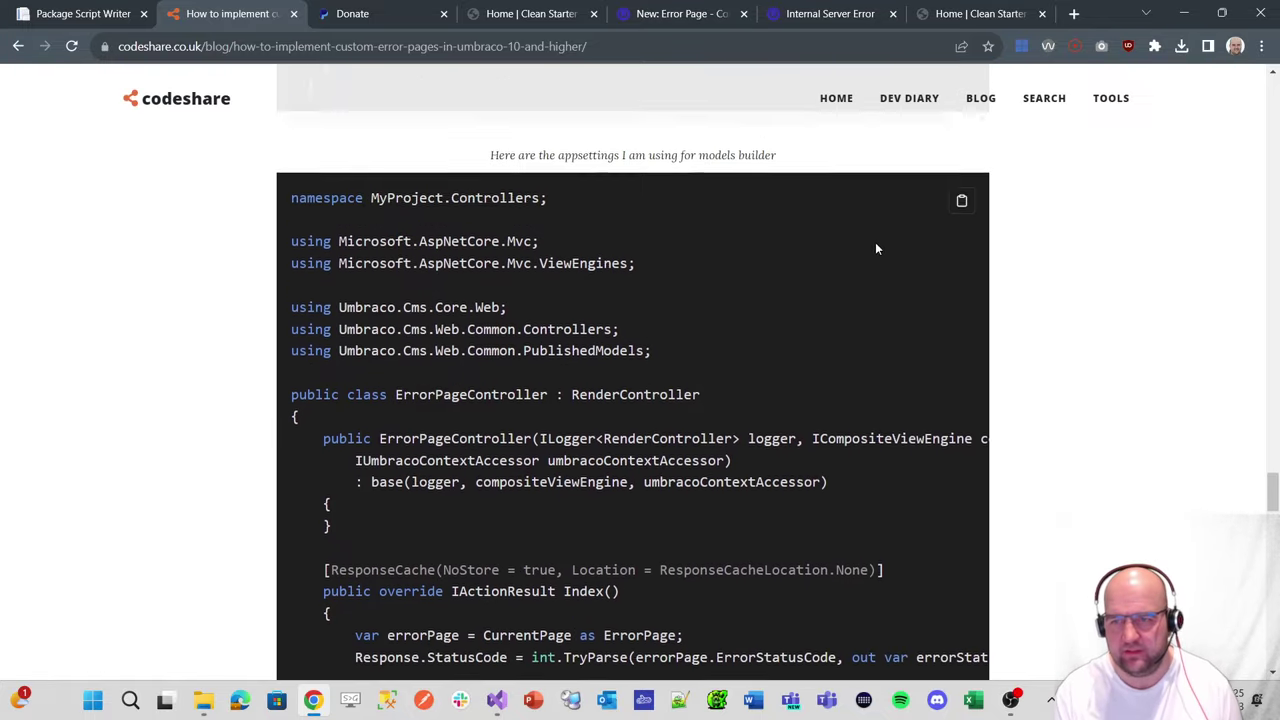
- Copy the ErrorPageController code from the codeshare post, checking its class name and RenderController base class
{"action": "left_click", "coordinate": [964, 222]}
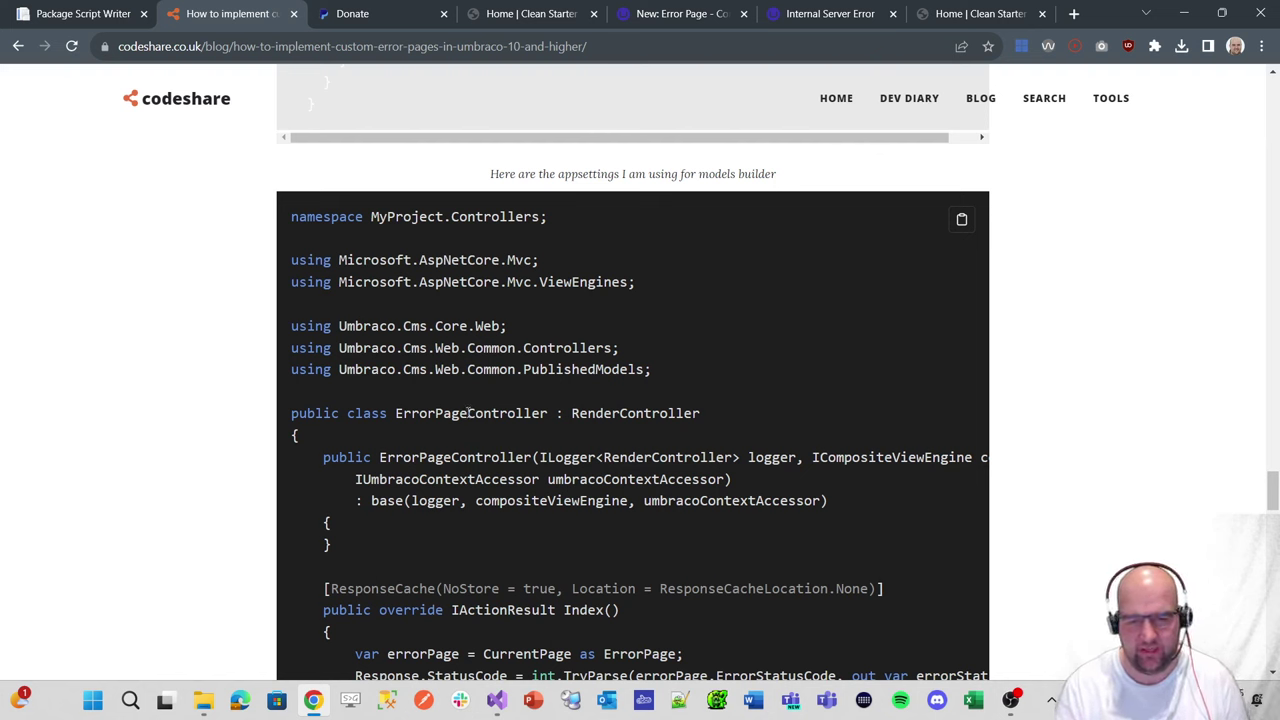
{"action": "double_click", "coordinate": [586, 413]}
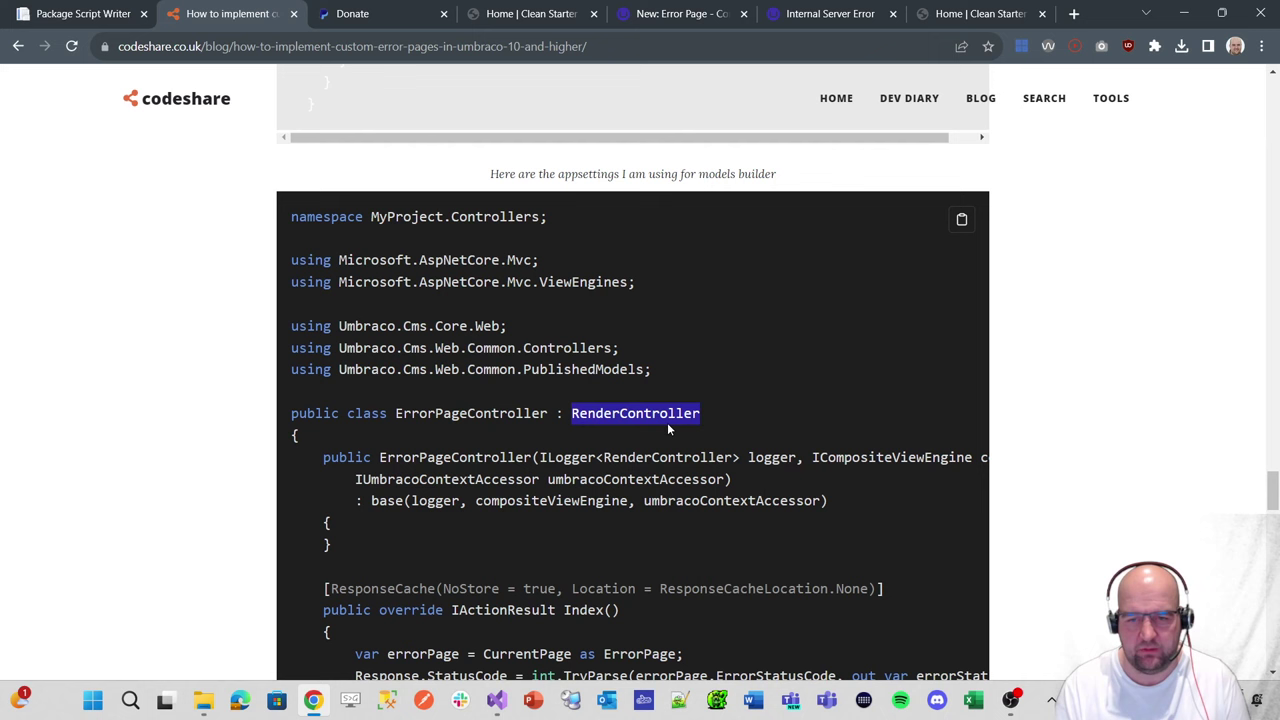
{"action": "left_click", "coordinate": [613, 430]}
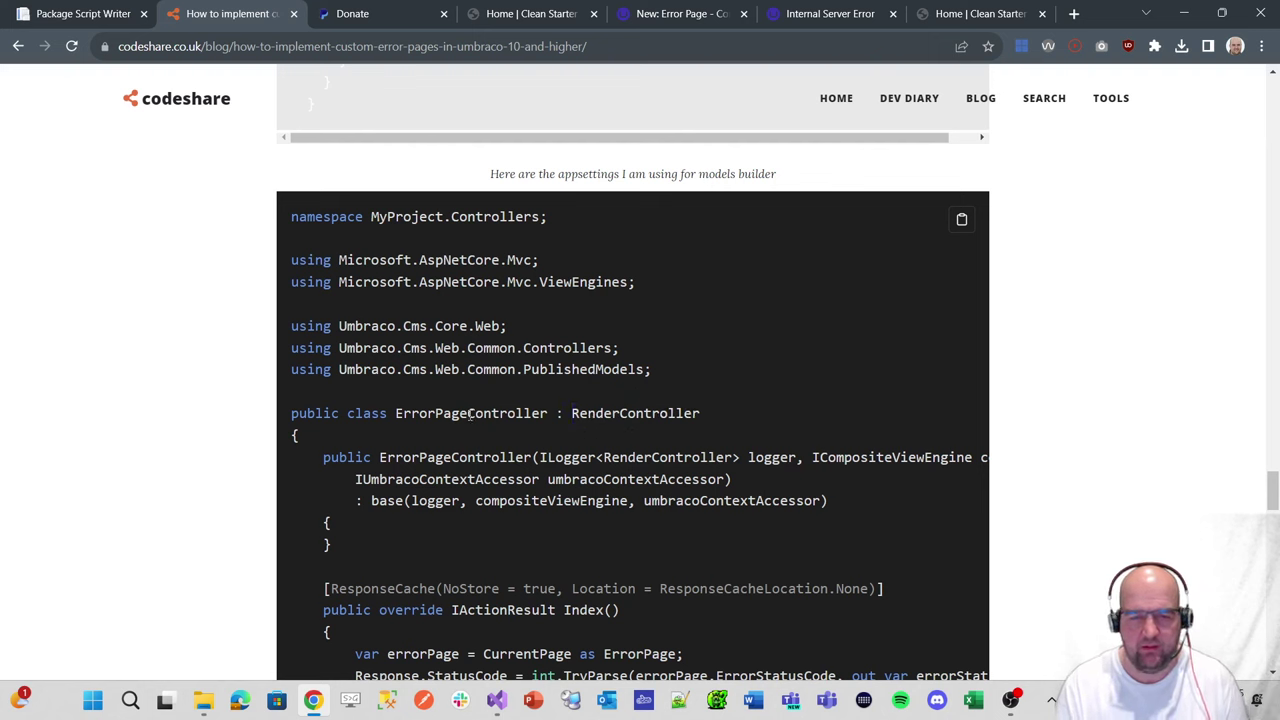
{"action": "left_click_drag", "start_coordinate": [467, 413], "coordinate": [397, 427]}
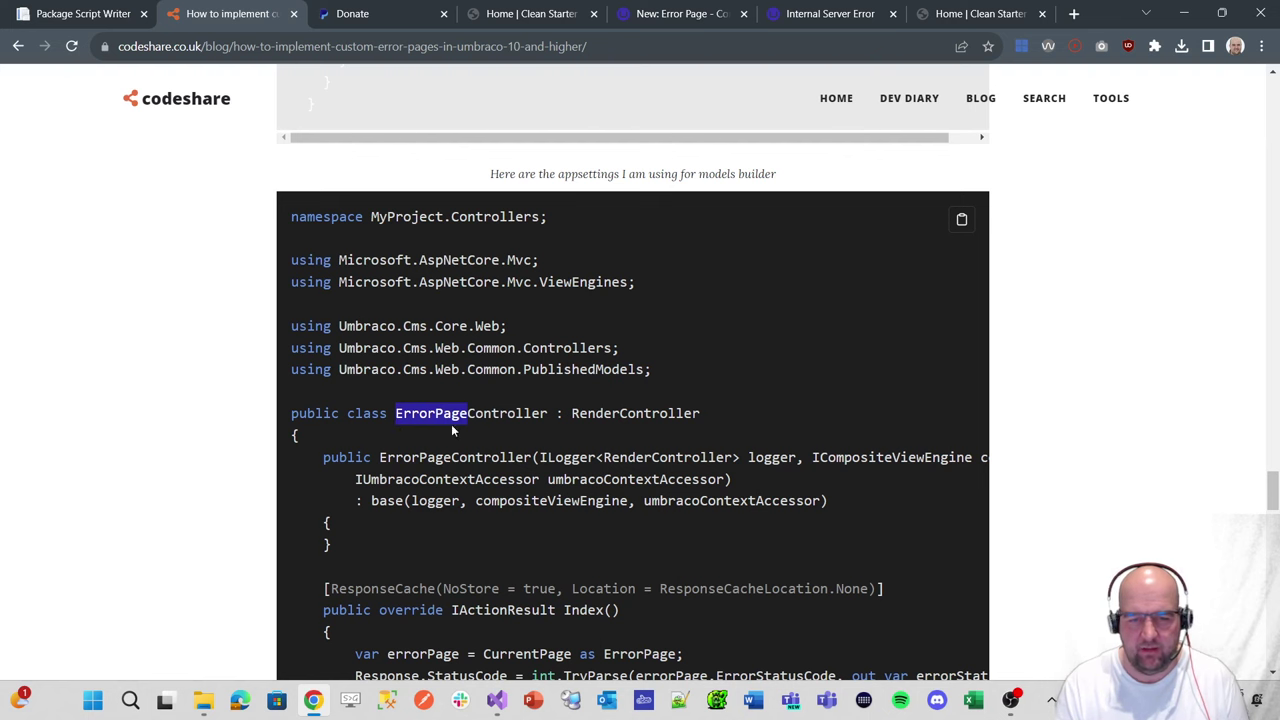
{"action": "left_click", "coordinate": [476, 422]}
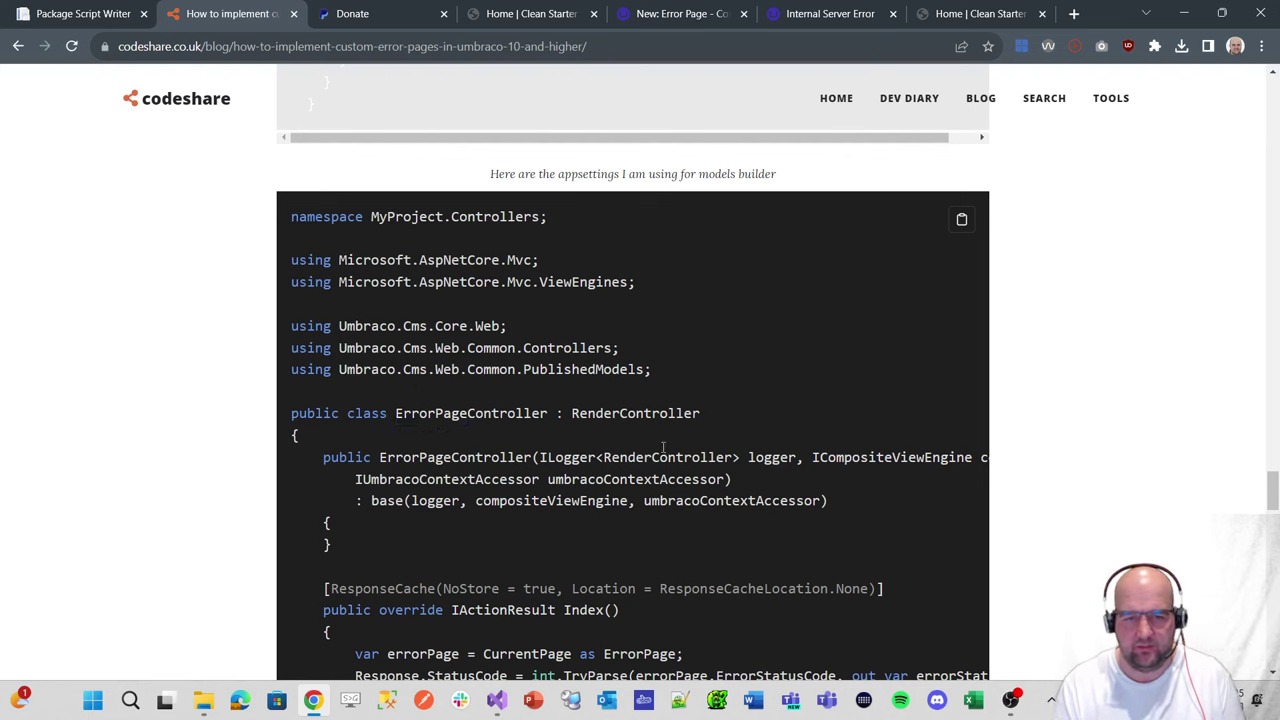
{"action": "left_click", "coordinate": [961, 219]}
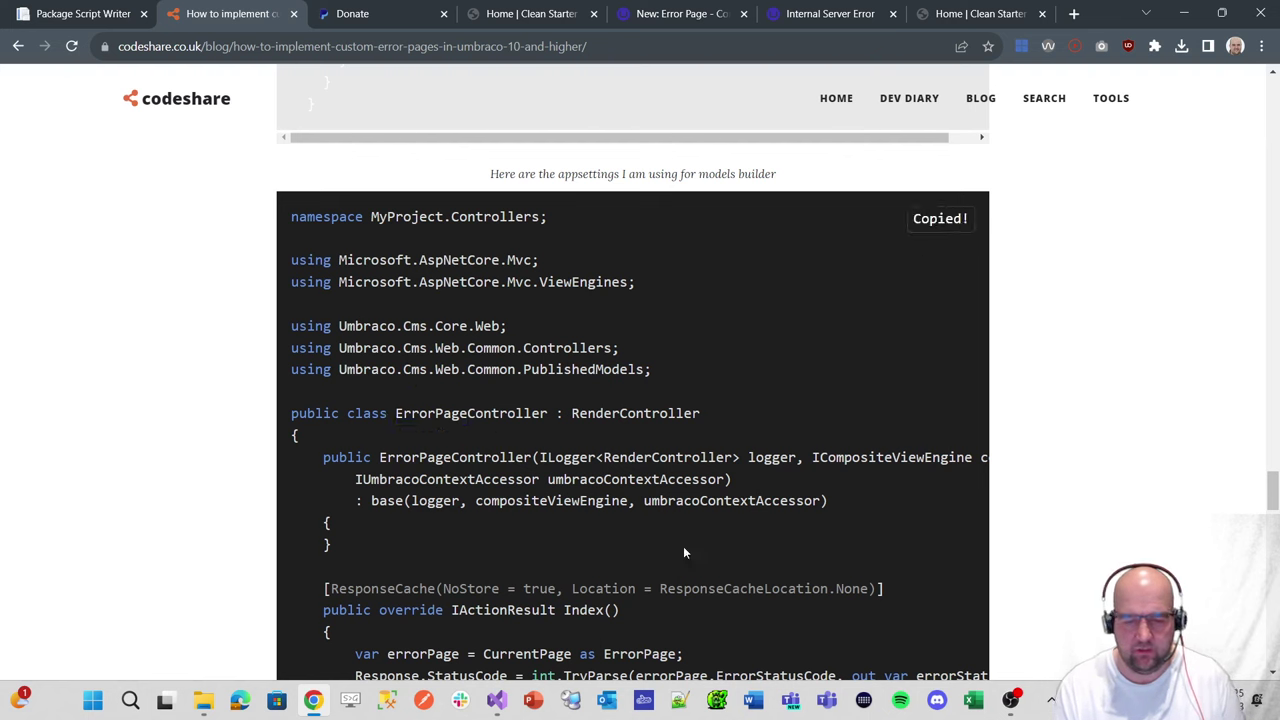
- Switch to Visual Studio and add a new class named ErrorPageController to the project's Controllers folder
{"action": "left_click", "coordinate": [496, 700]}
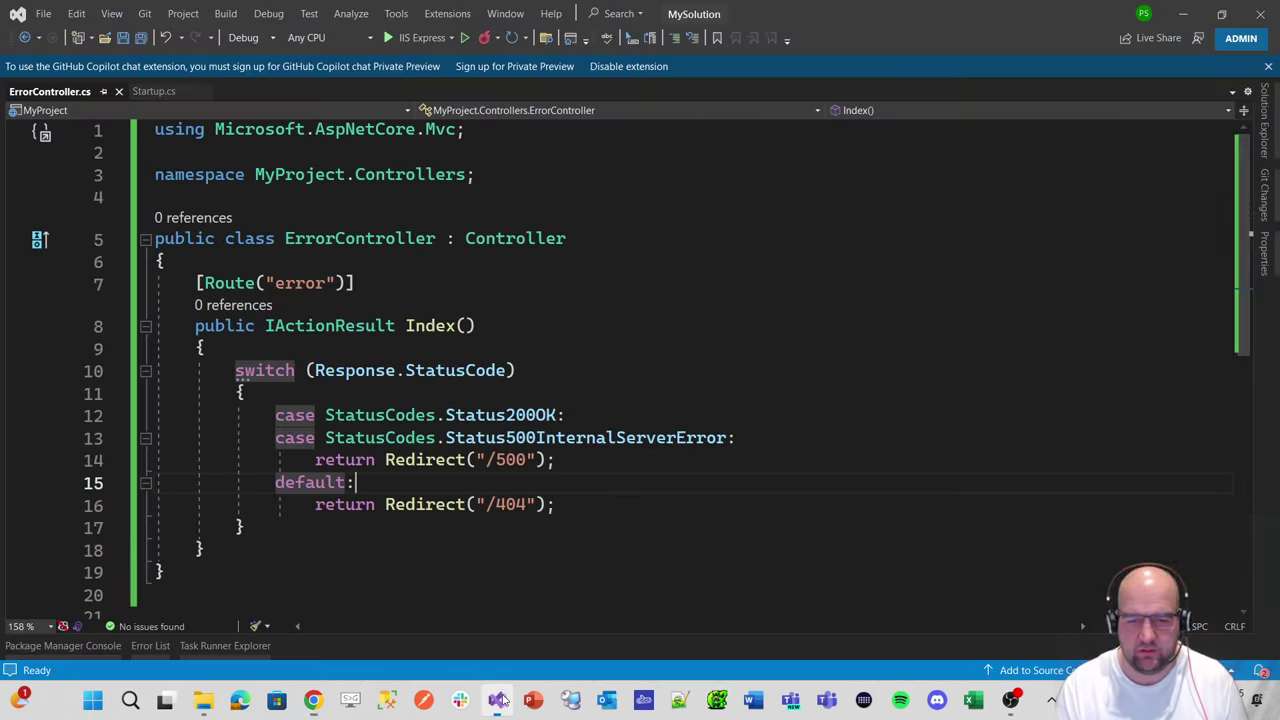
{"action": "left_click", "coordinate": [1267, 141]}
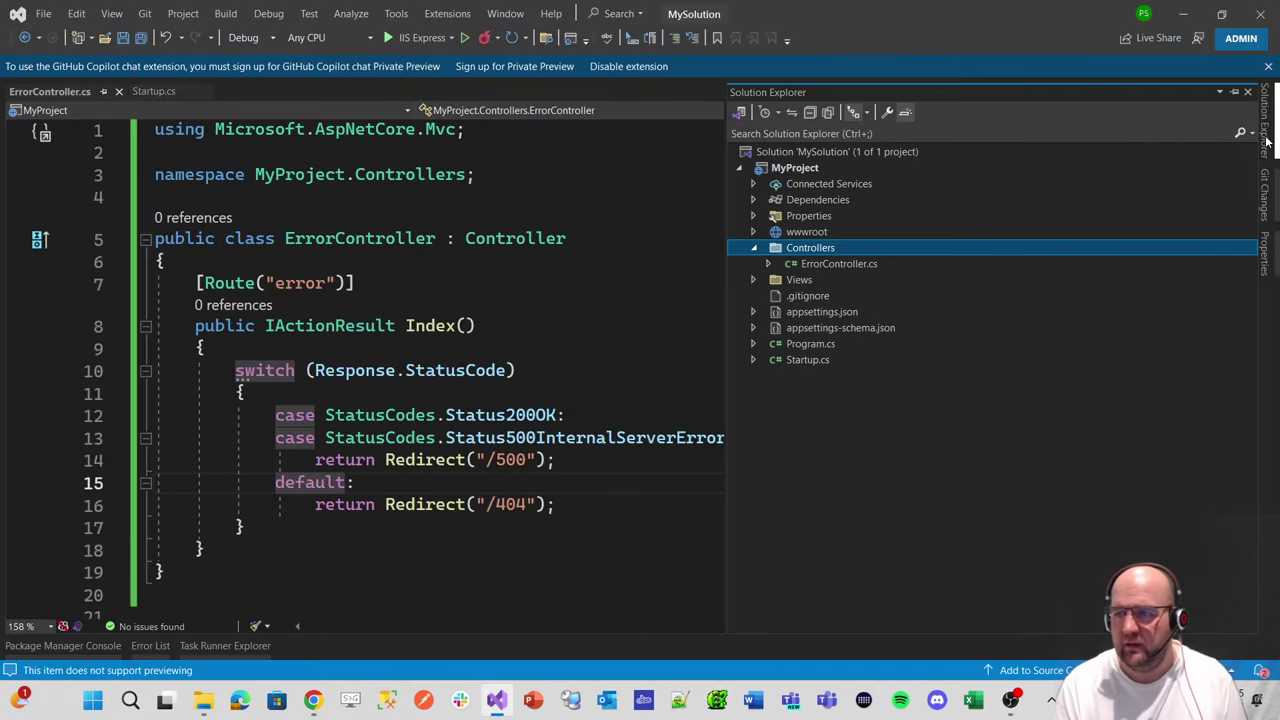
{"action": "right_click", "coordinate": [831, 247]}
{"action": "mouse_move", "coordinate": [840, 301]}
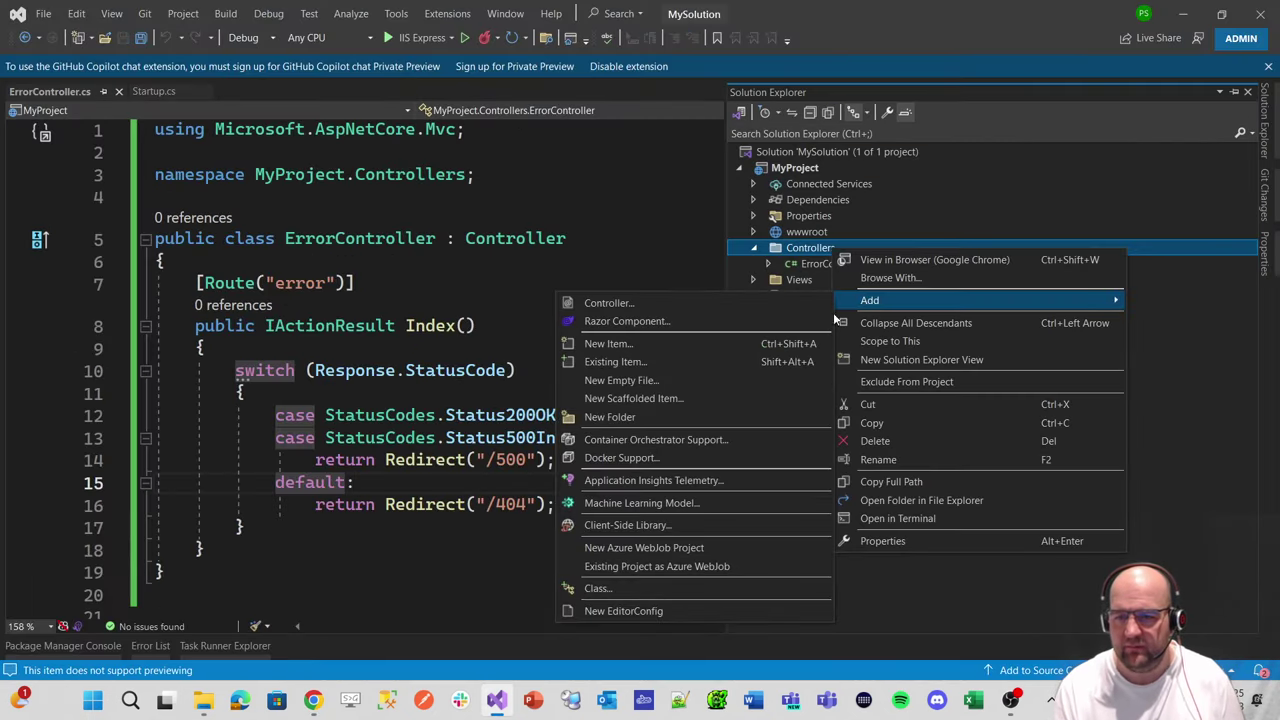
{"action": "left_click", "coordinate": [630, 588]}
{"action": "type", "text": "E"}
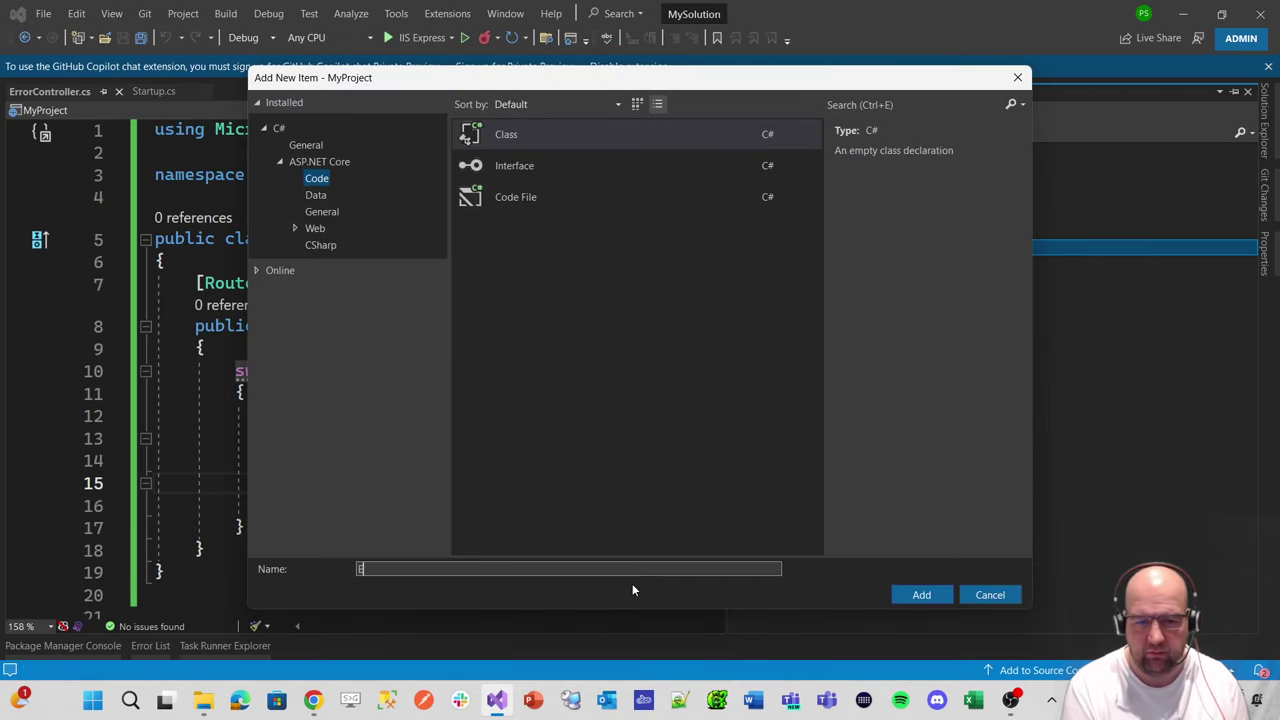
{"action": "type", "text": "rrorPageController"}
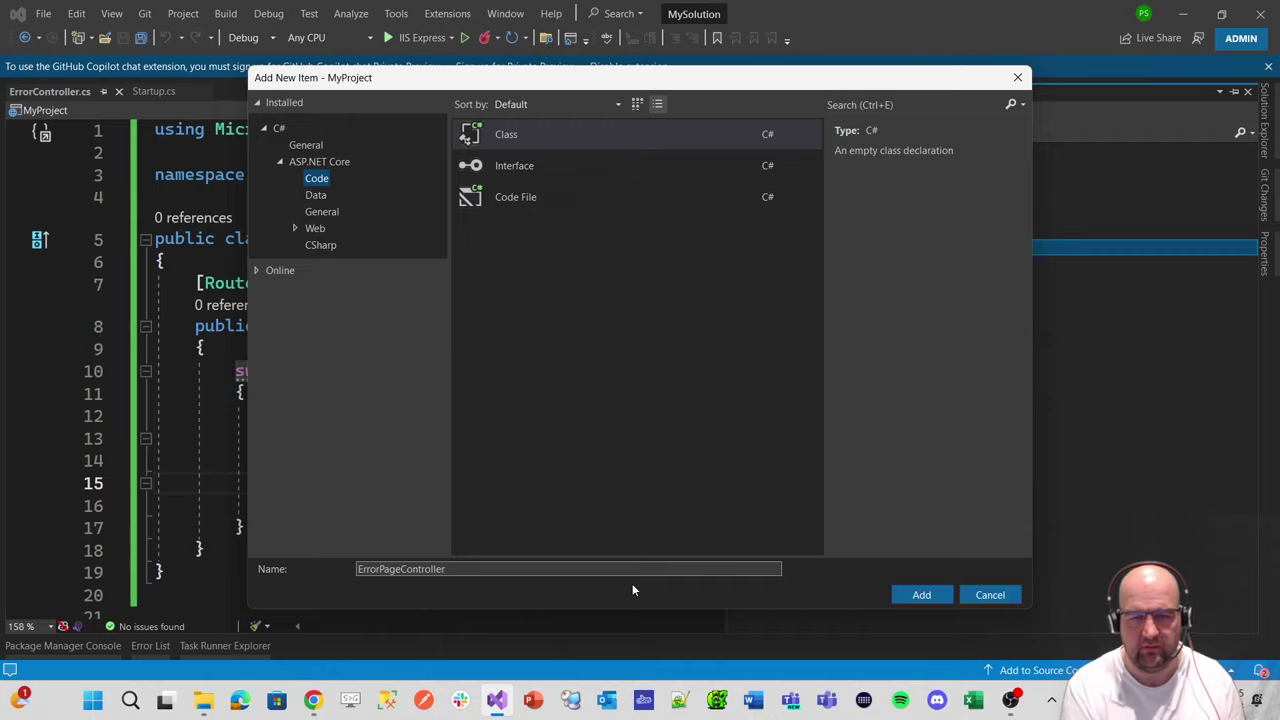
{"action": "key", "text": "Return"}
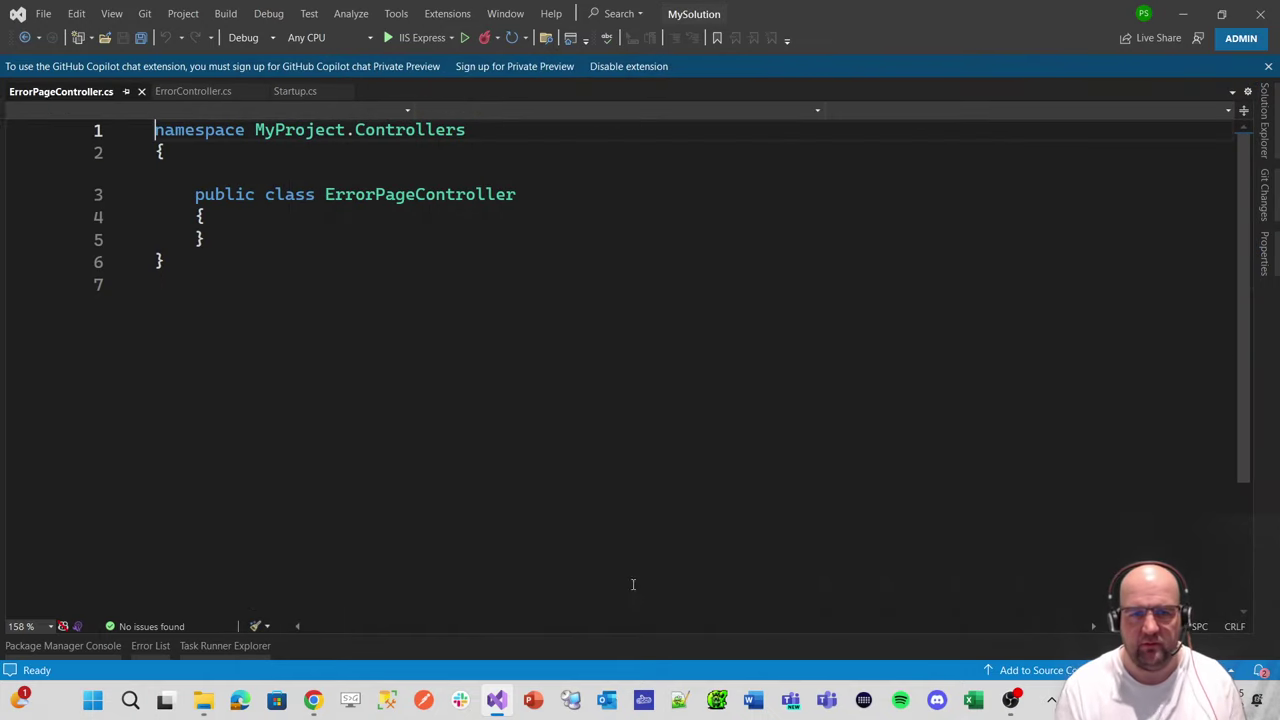
- Replace the new class file's contents with the copied controller code and inspect the error on the ErrorPage type
{"action": "key", "text": "ctrl+a"}
{"action": "key", "text": "ctrl+v"}
{"action": "scroll", "coordinate": [417, 421], "scroll_direction": "up", "scroll_amount": 2}
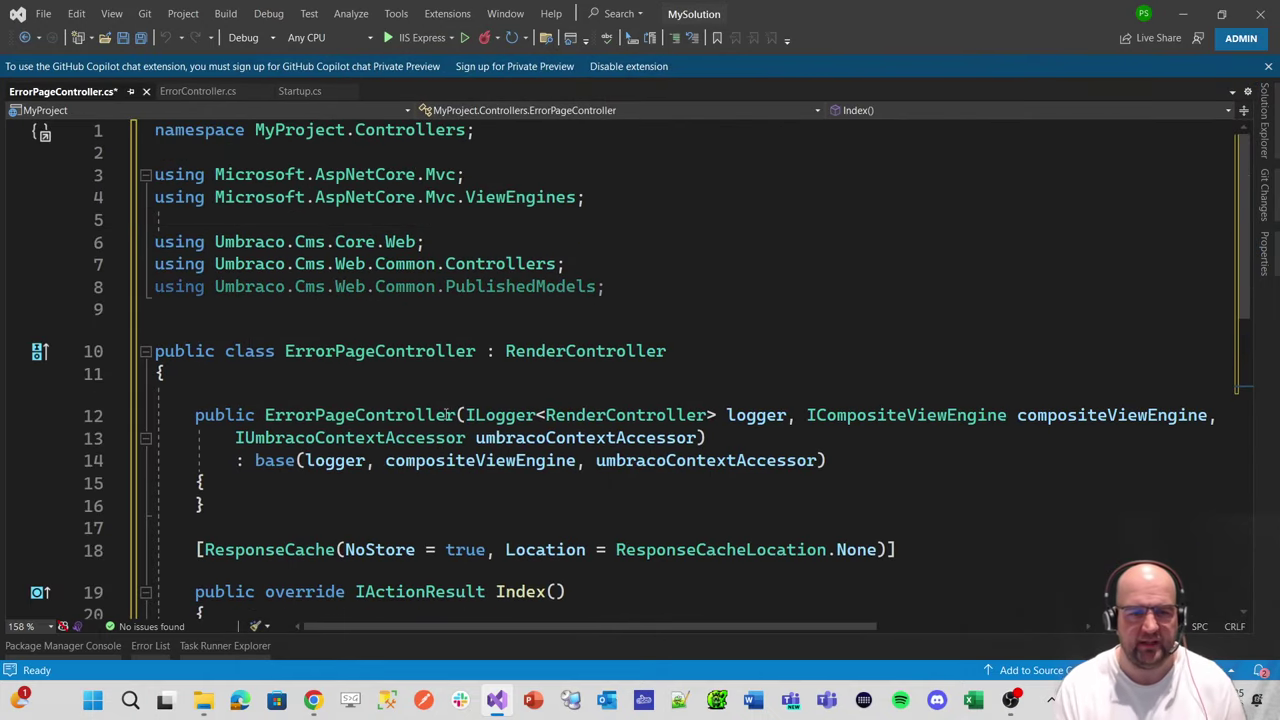
{"action": "scroll", "coordinate": [474, 428], "scroll_direction": "down", "scroll_amount": 6}
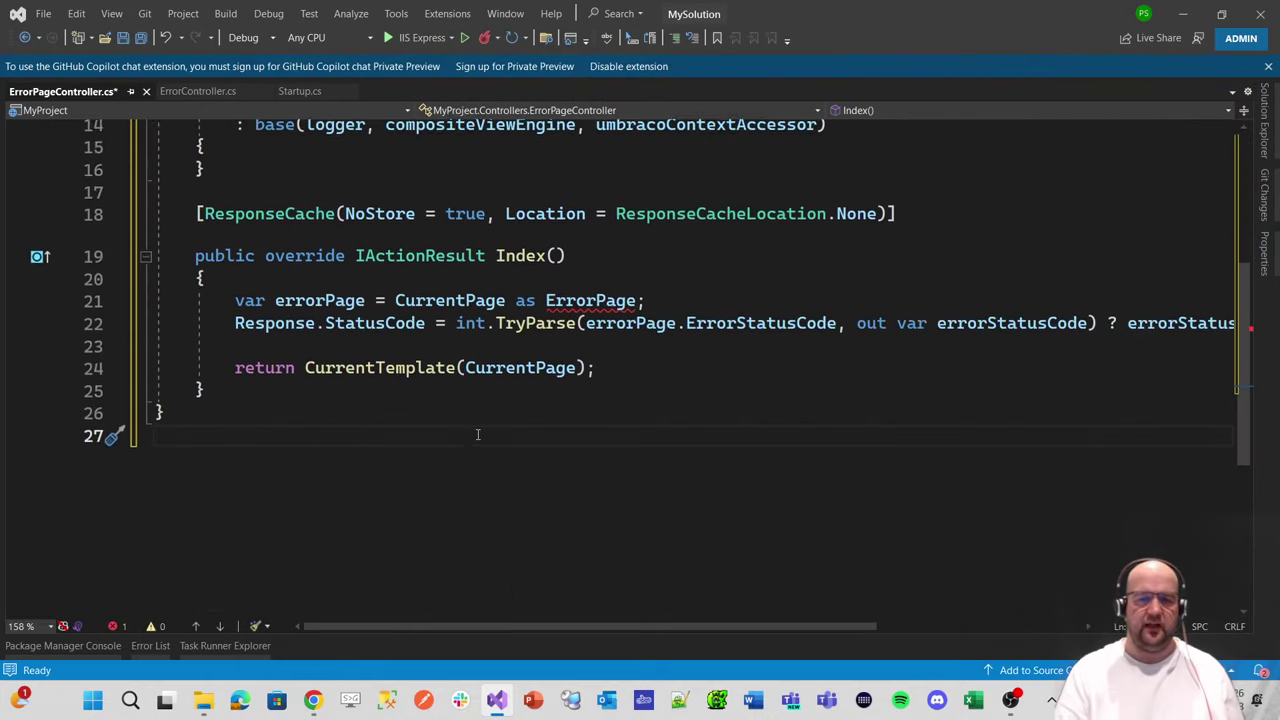
{"action": "scroll", "coordinate": [478, 430], "scroll_direction": "up", "scroll_amount": 1}
{"action": "mouse_move", "coordinate": [578, 264]}
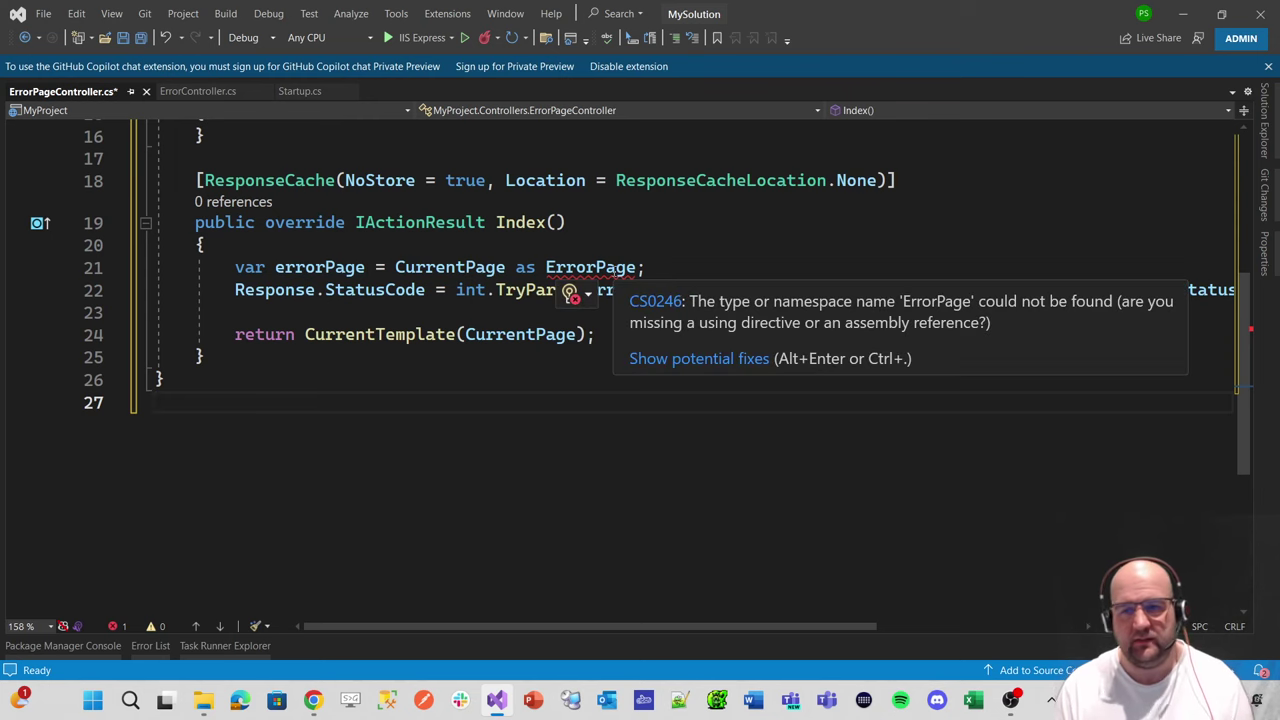
- Switch to the codeshare post in Chrome and copy the ModelsBuilder block from the sample appsettings
{"action": "left_click", "coordinate": [1263, 135]}
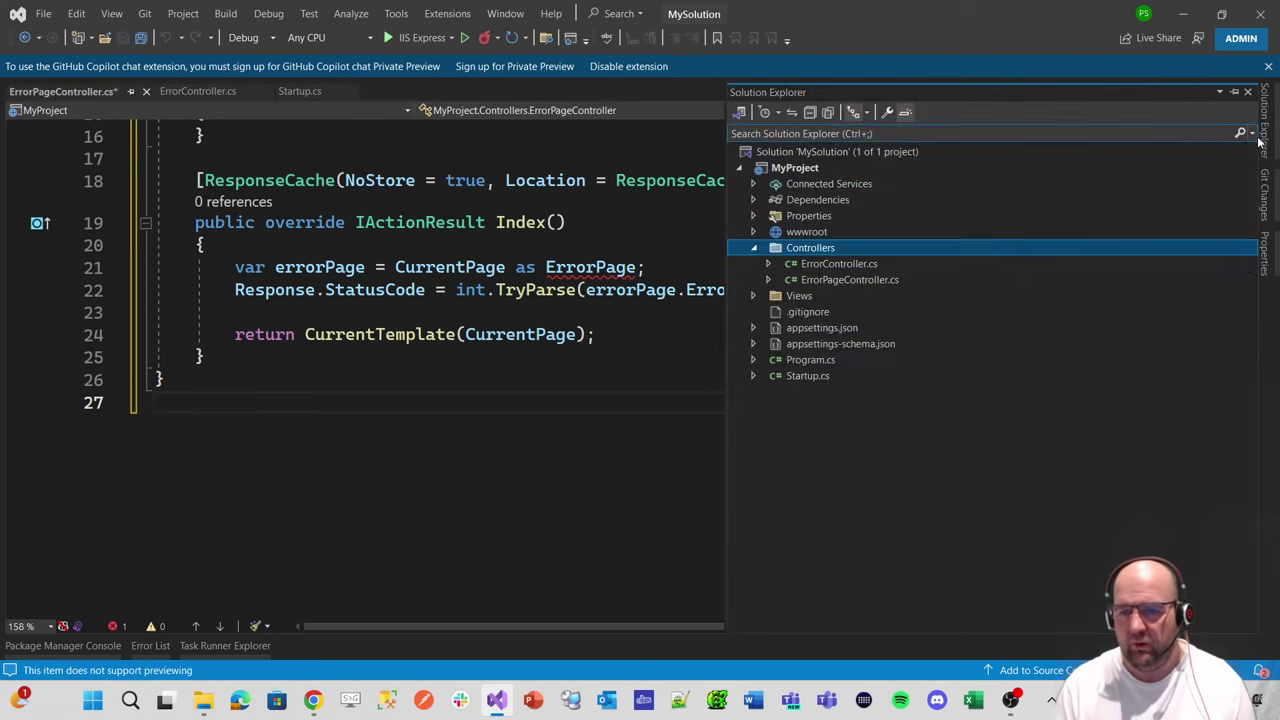
{"action": "key", "text": "alt+Tab"}
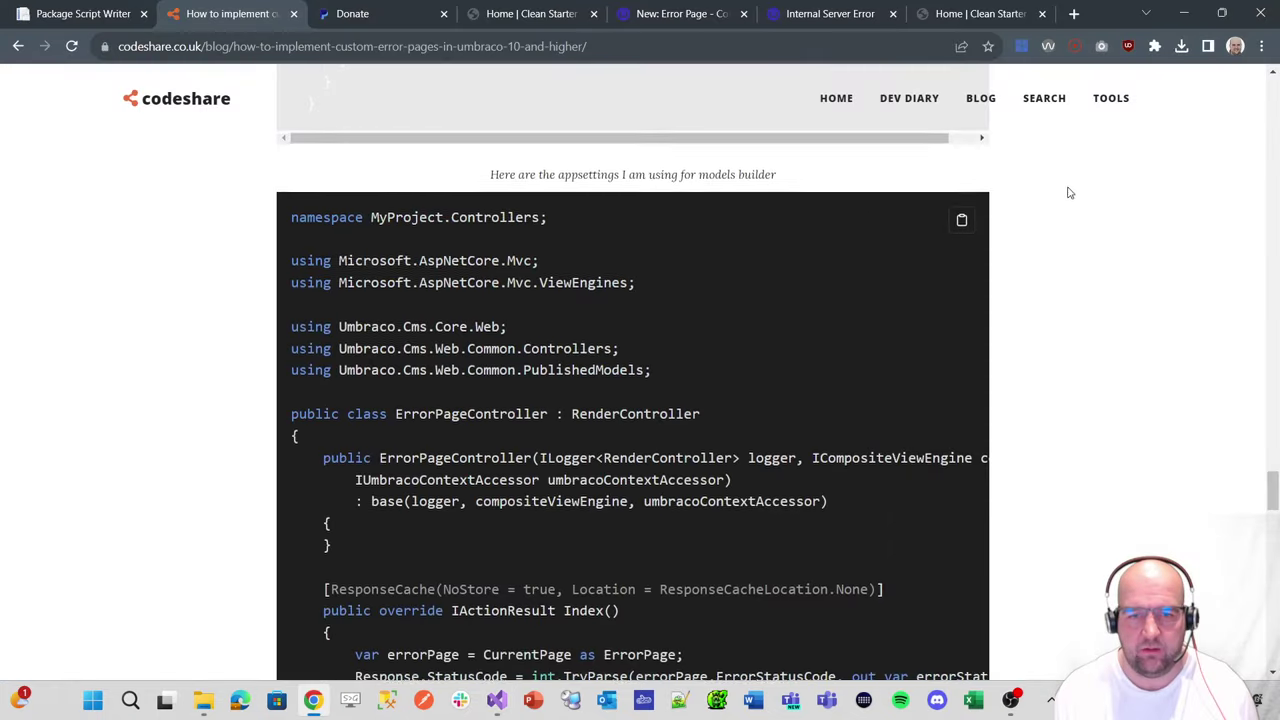
{"action": "scroll", "coordinate": [1068, 192], "scroll_direction": "up", "scroll_amount": 5}
{"action": "scroll", "coordinate": [418, 449], "scroll_direction": "down", "scroll_amount": 1}
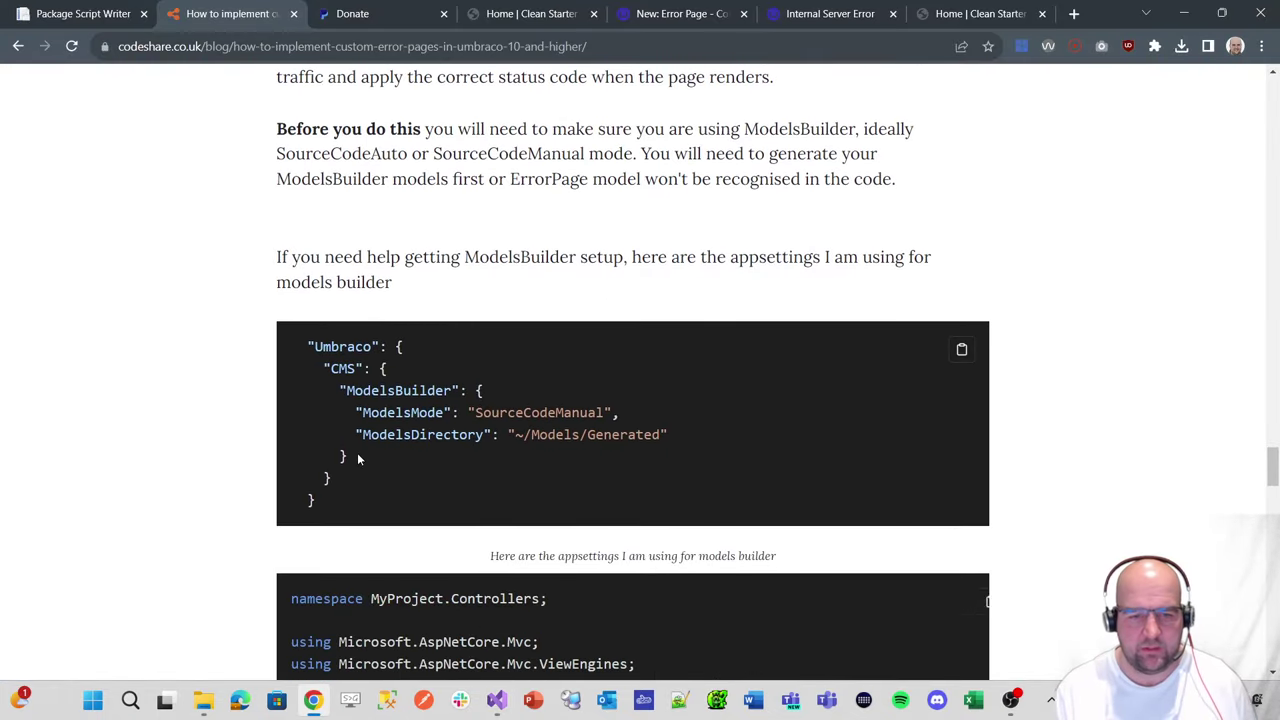
{"action": "left_click_drag", "start_coordinate": [357, 452], "coordinate": [277, 396]}
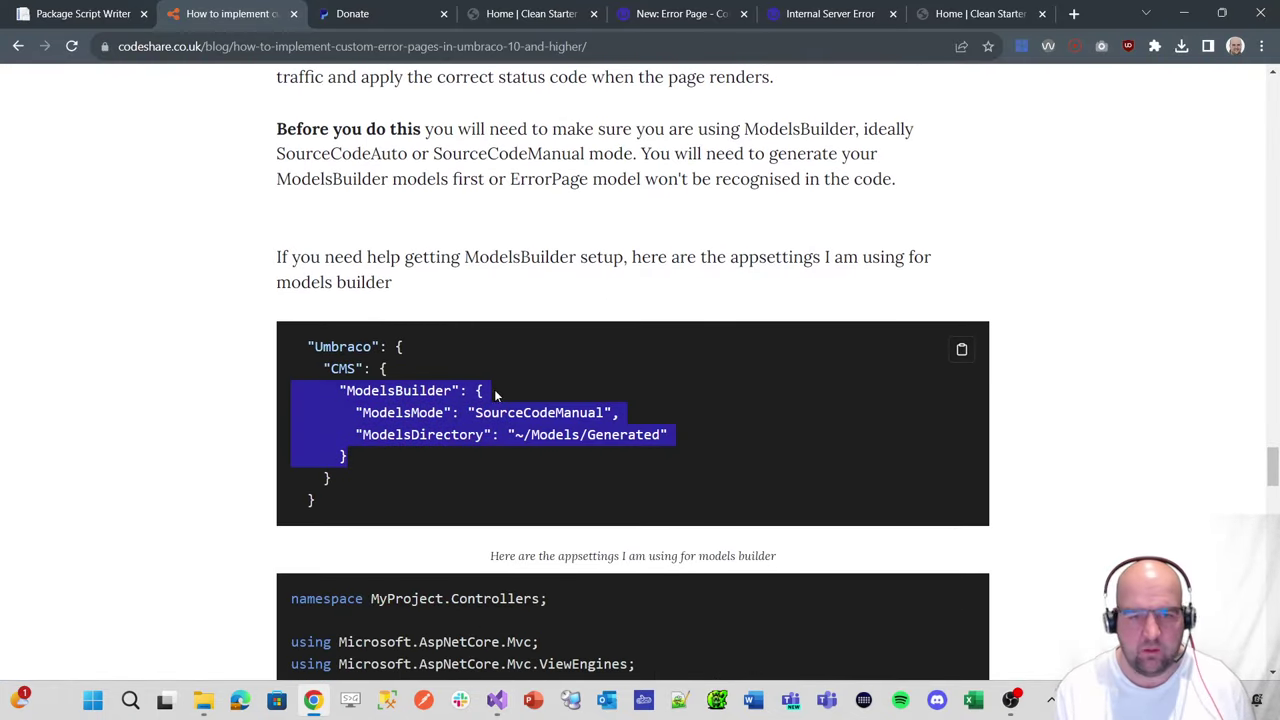
- In Visual Studio, add the ModelsBuilder block with SourceCodeManual and ~/Models/Generated to appsettings.Development.json under Umbraco CMS, and save the file
{"action": "key", "text": "alt+Tab"}
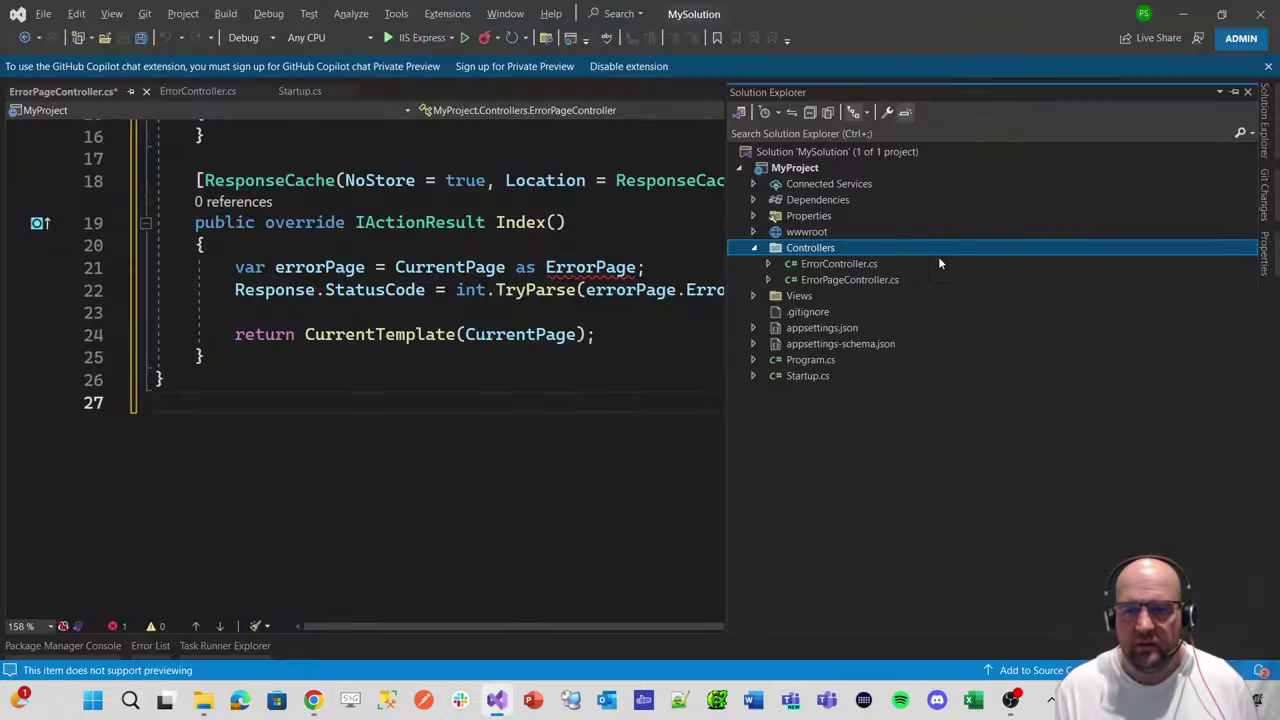
{"action": "left_click", "coordinate": [754, 327]}
{"action": "double_click", "coordinate": [835, 343]}
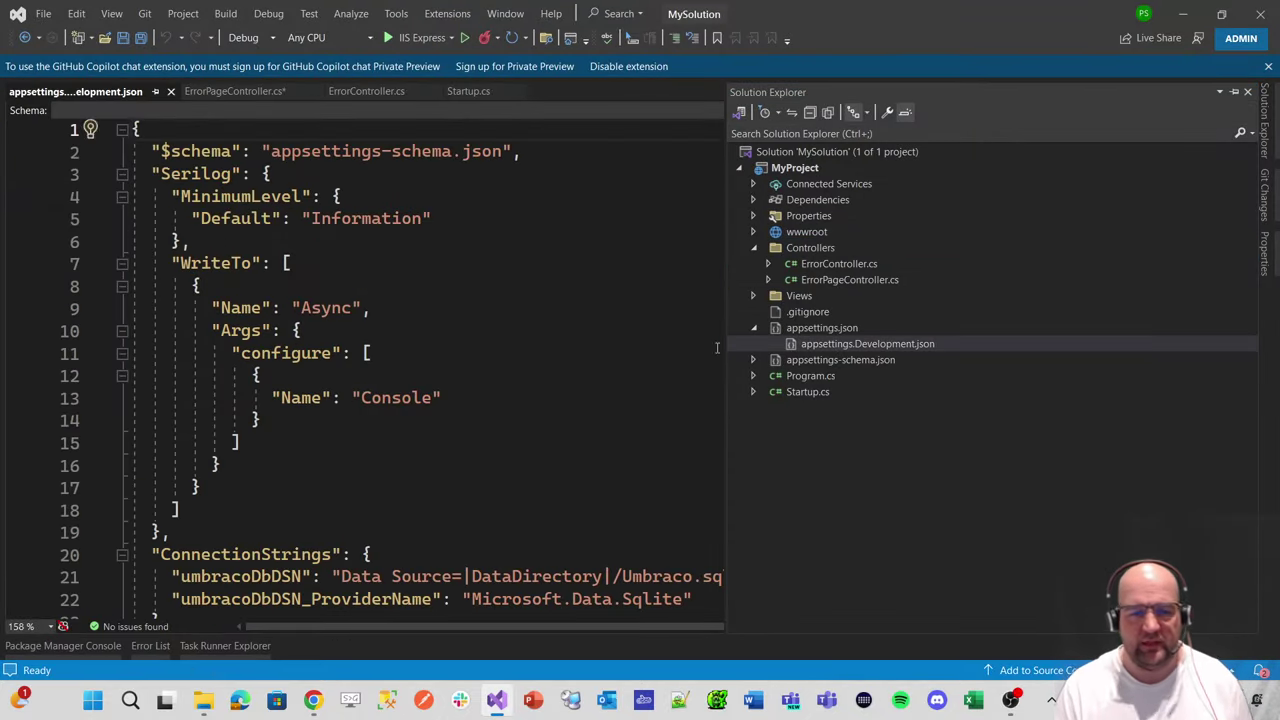
{"action": "scroll", "coordinate": [509, 305], "scroll_direction": "down", "scroll_amount": 7}
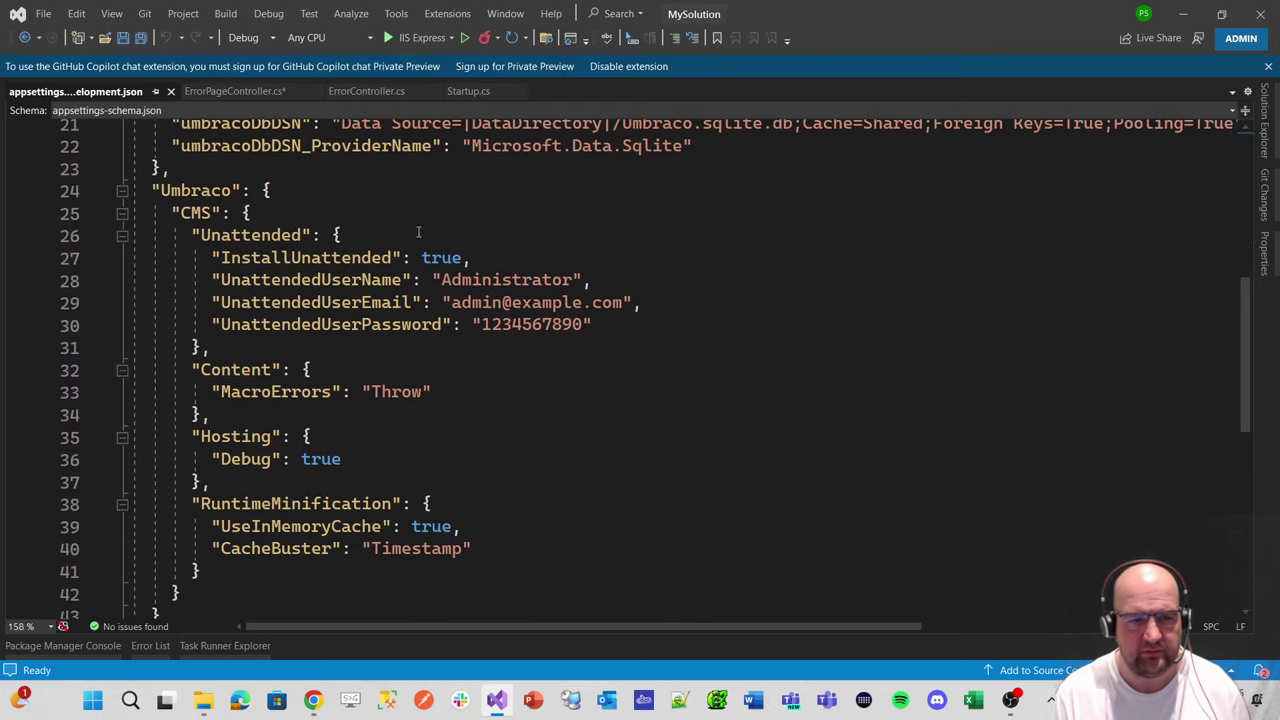
{"action": "left_click", "coordinate": [310, 218]}
{"action": "key", "text": "Return"}
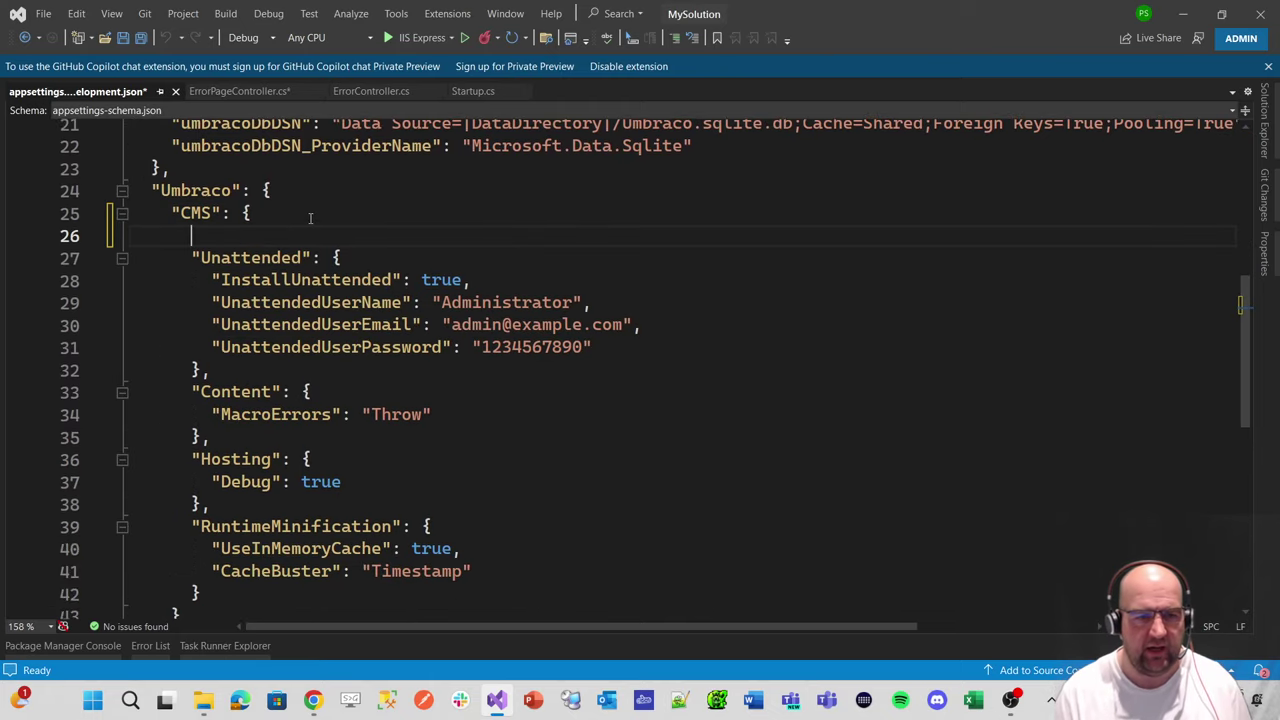
{"action": "type", "text": "\"ModelsBuilder\": {   \"ModelsMode\": \"SourceCodeManual\",   \"ModelsDirectory\": \"~/Models/Generated\" },"}
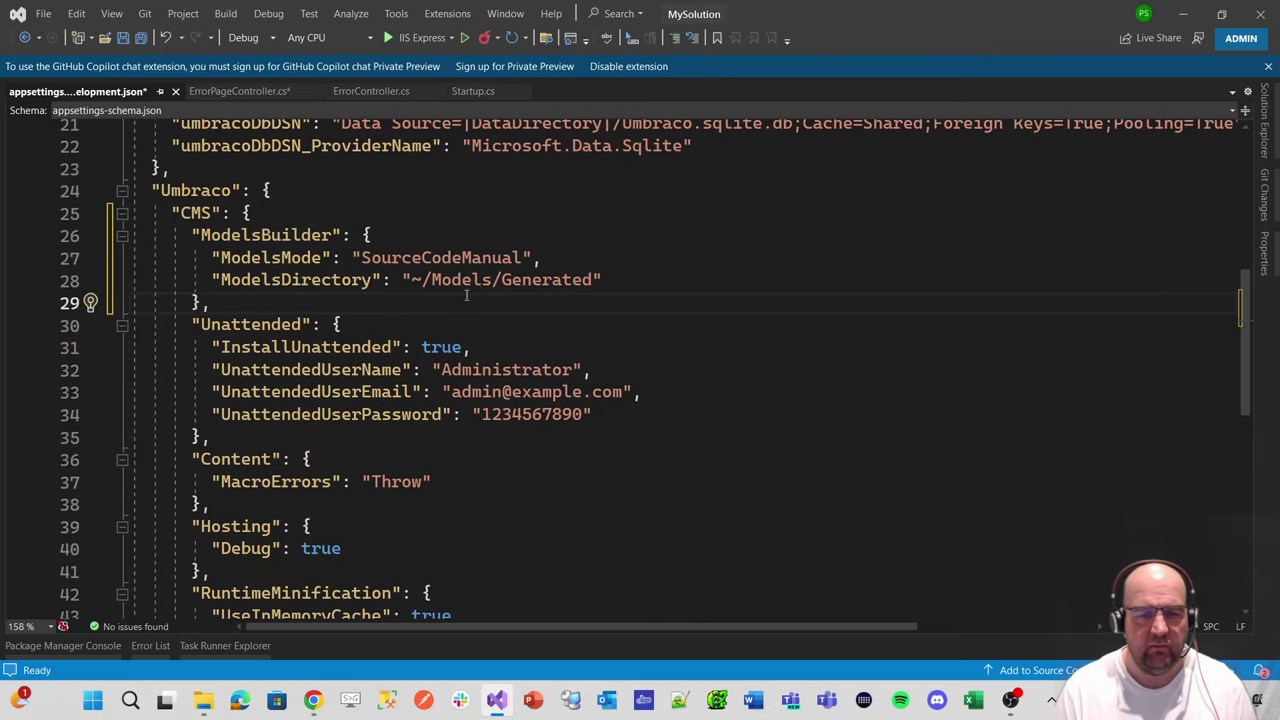
{"action": "left_click", "coordinate": [123, 37]}
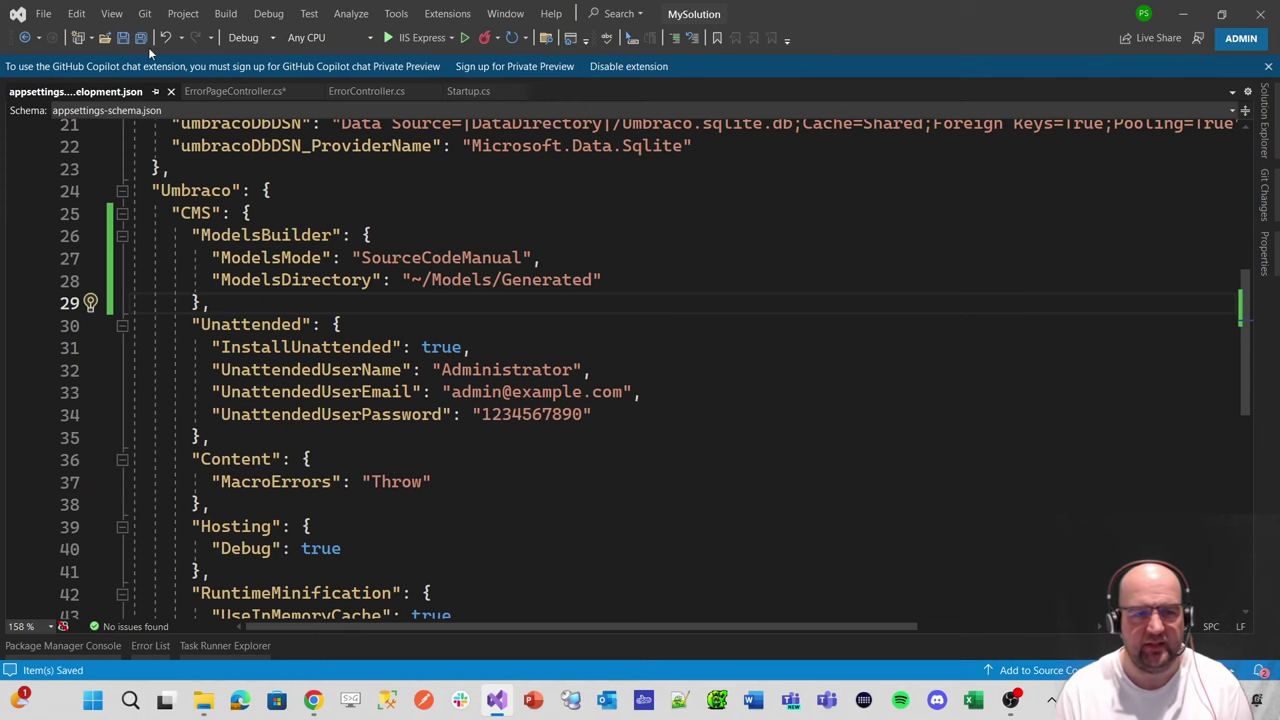
- Save ErrorPageController.cs and try to run the site without debugging, checking the build error list
{"action": "left_click", "coordinate": [228, 85]}
{"action": "left_click", "coordinate": [142, 39]}
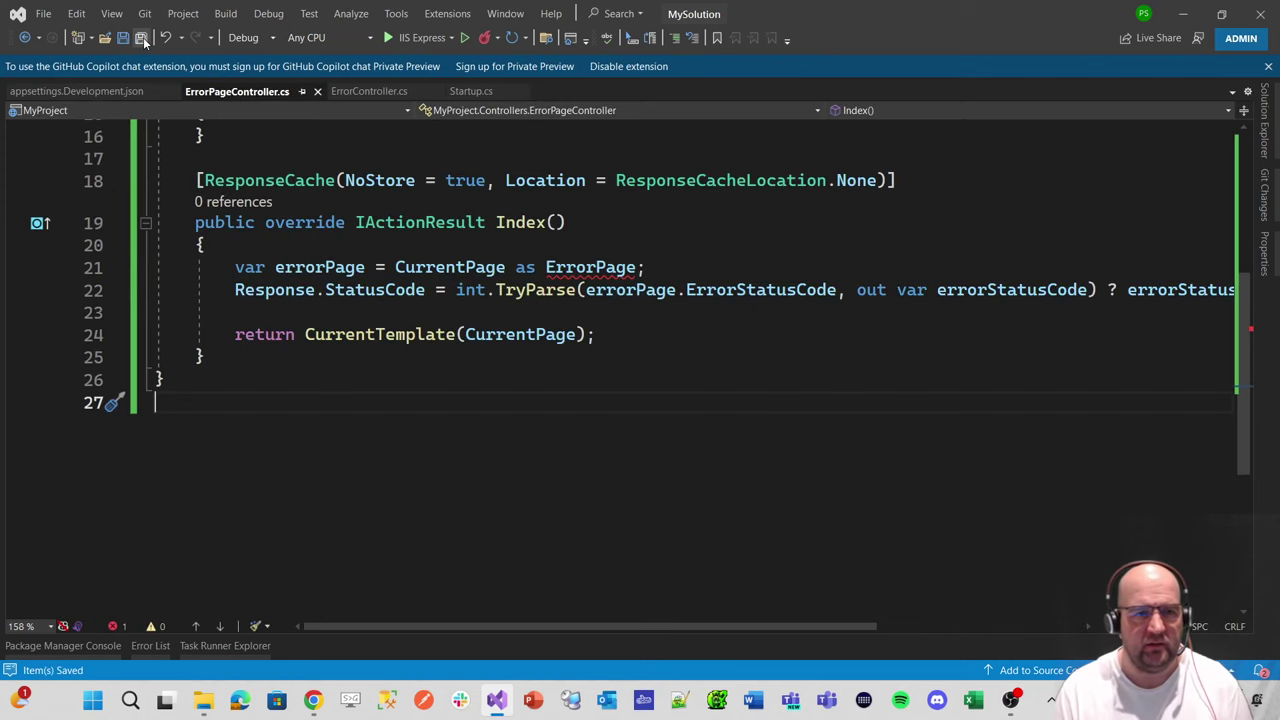
{"action": "left_click", "coordinate": [464, 38]}
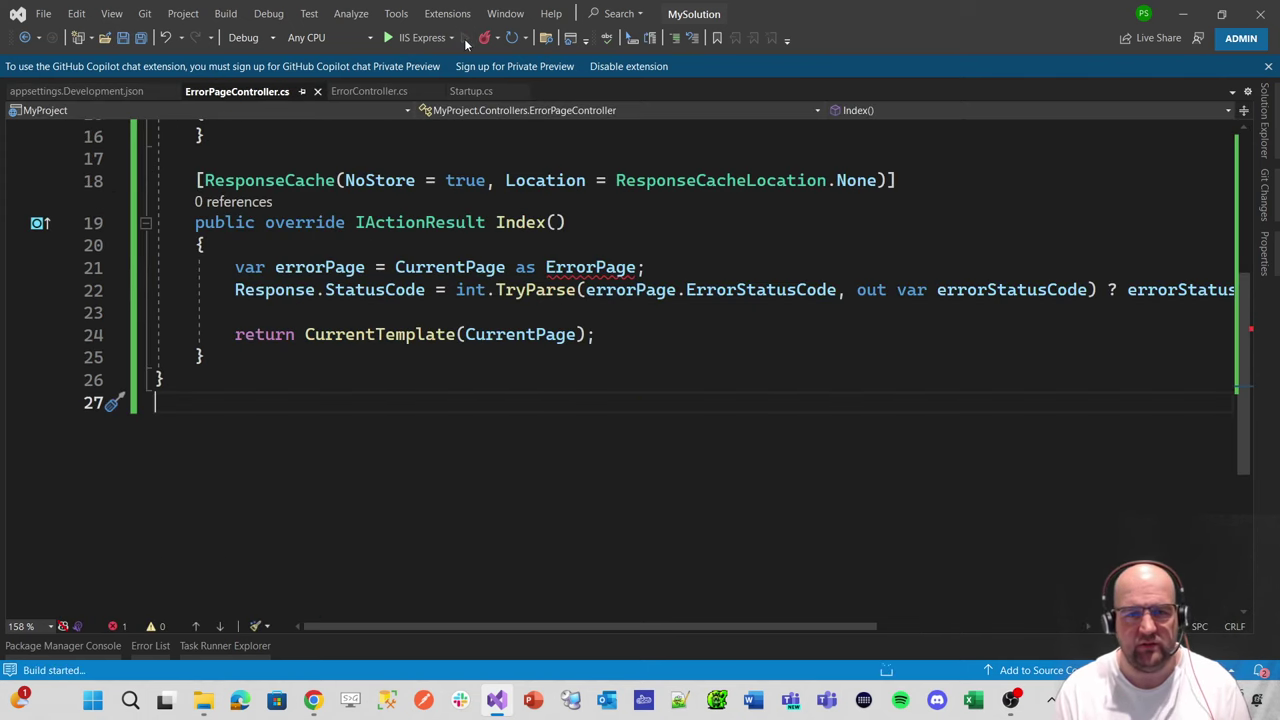
{"action": "left_click", "coordinate": [714, 372]}
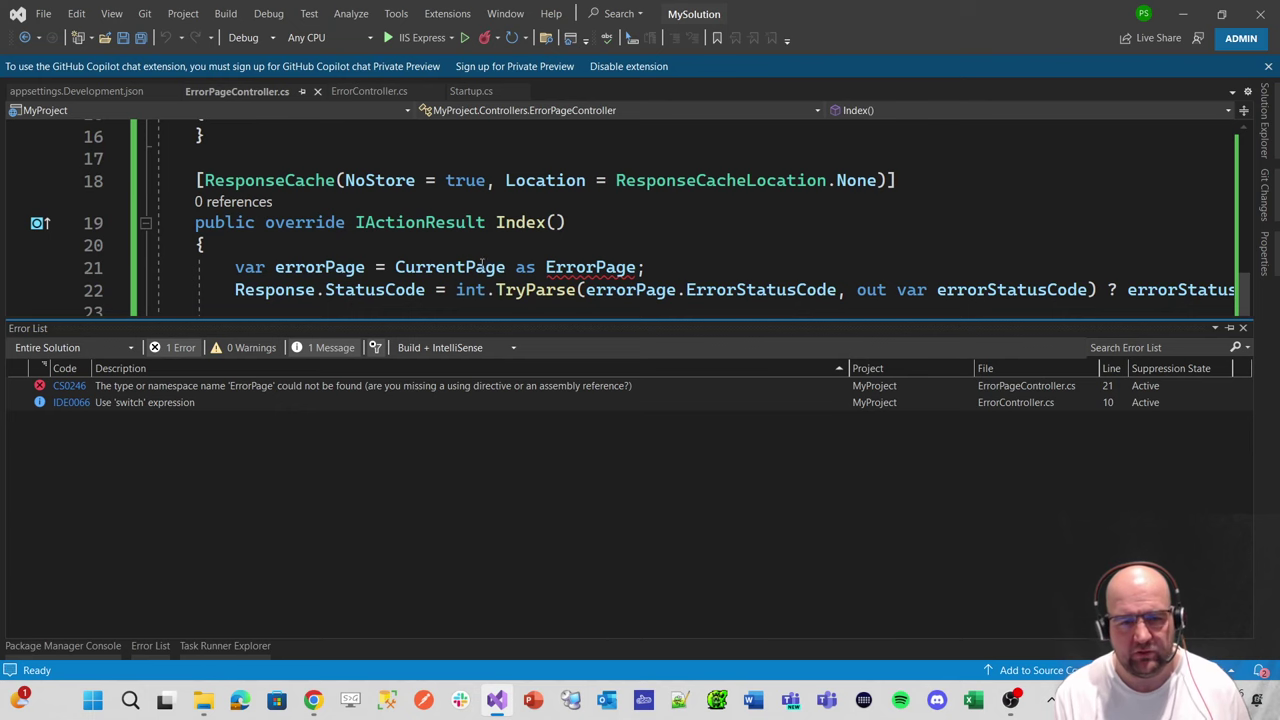
{"action": "left_click", "coordinate": [677, 240]}
- Comment out the ErrorPageController's Index action with its ResponseCache attribute, then save and run the site without debugging
{"action": "scroll", "coordinate": [680, 236], "scroll_direction": "up", "scroll_amount": 1}
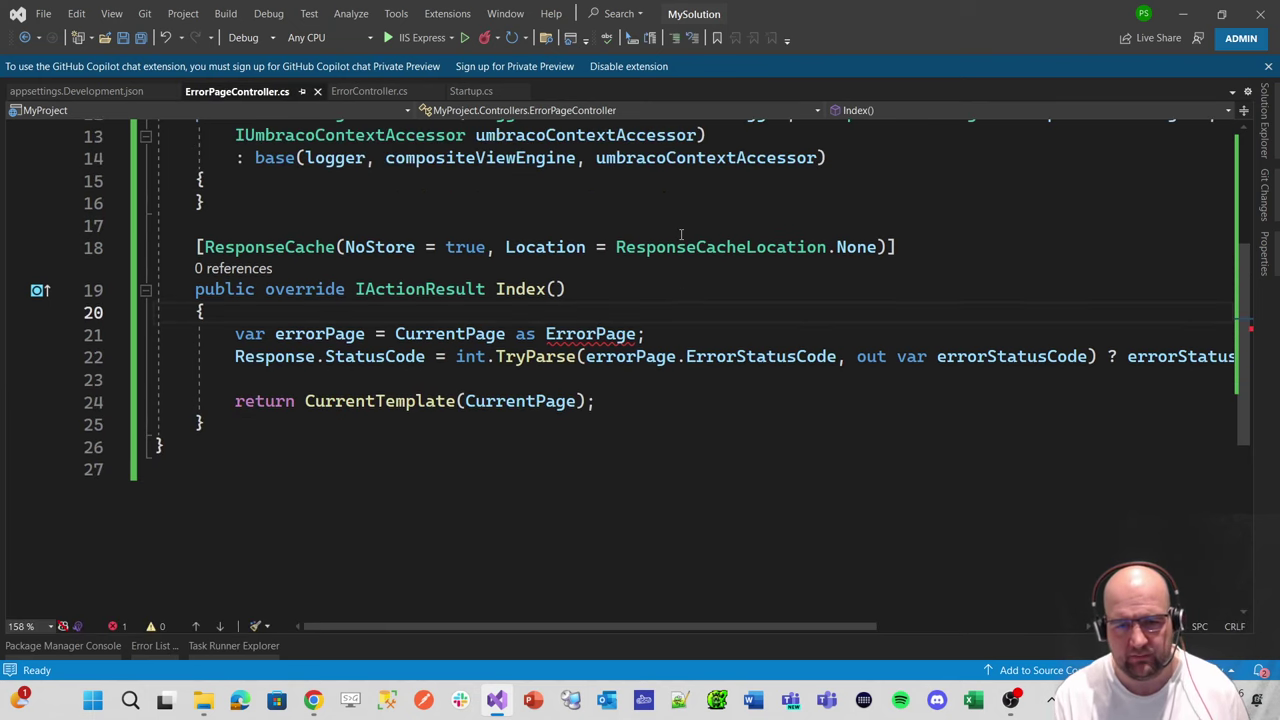
{"action": "scroll", "coordinate": [681, 234], "scroll_direction": "up", "scroll_amount": 1}
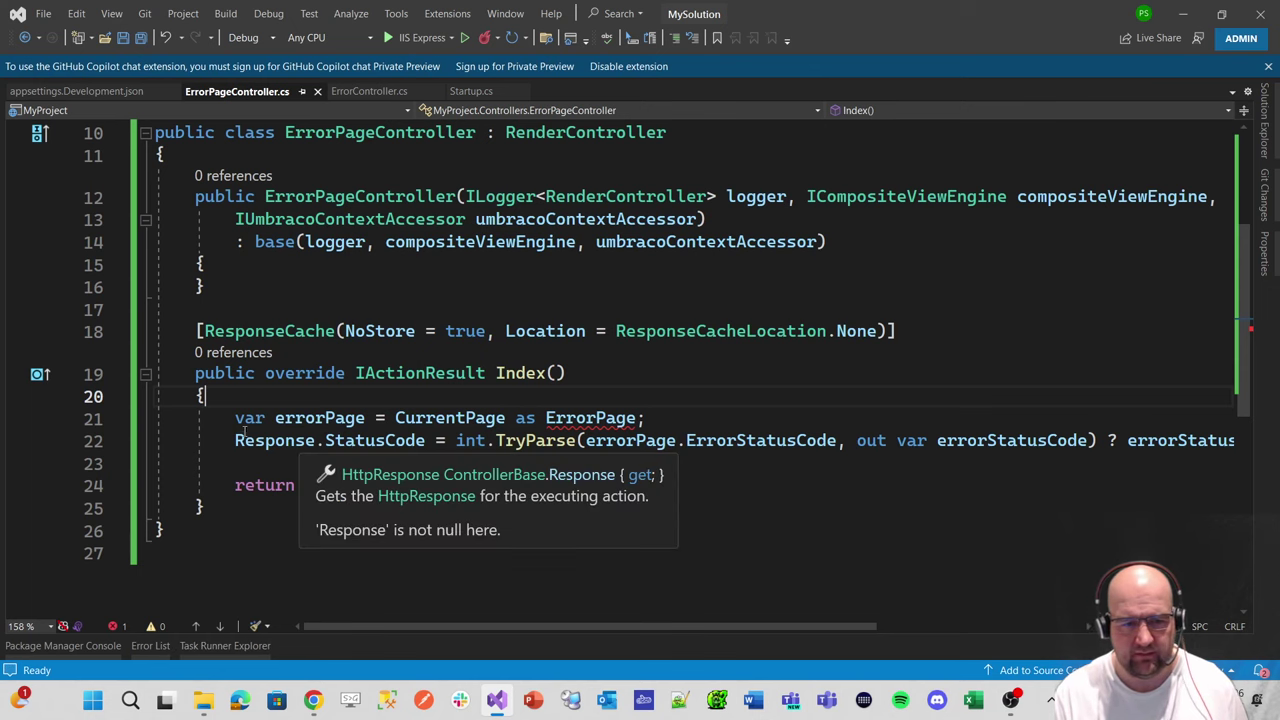
{"action": "left_click_drag", "start_coordinate": [226, 506], "coordinate": [198, 340]}
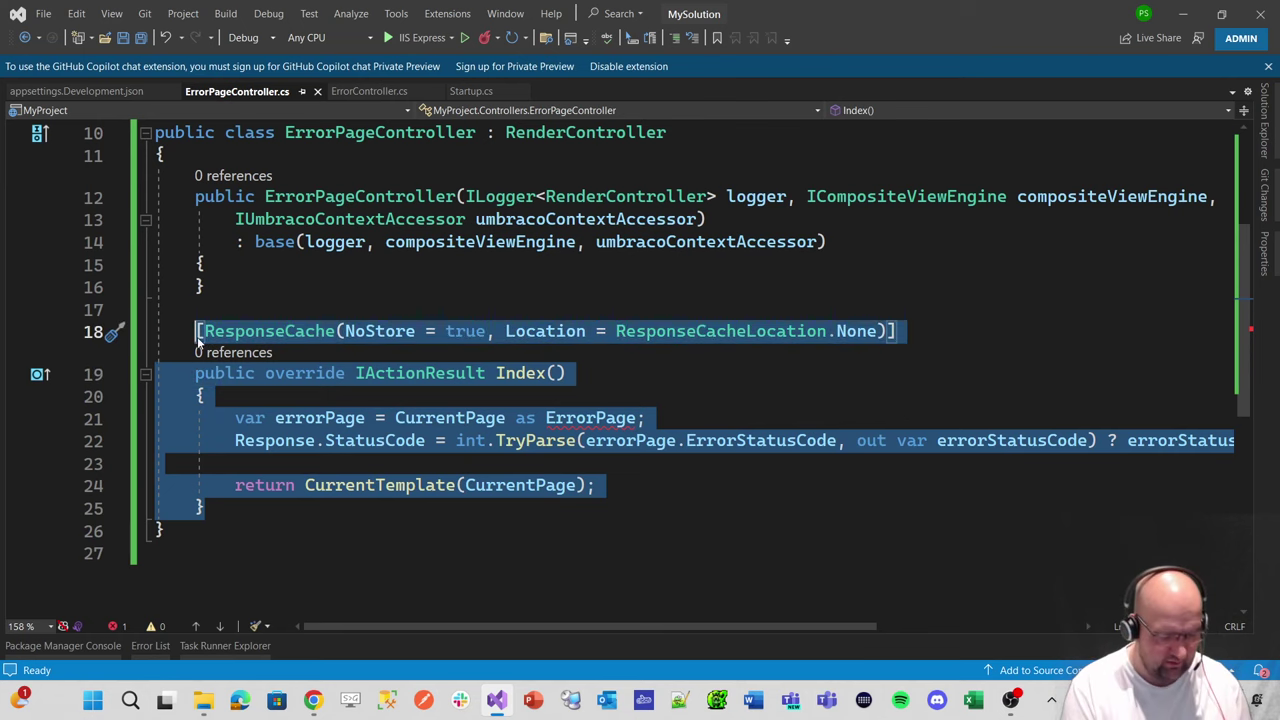
{"action": "key", "text": "ctrl+k"}
{"action": "key", "text": "ctrl+c"}
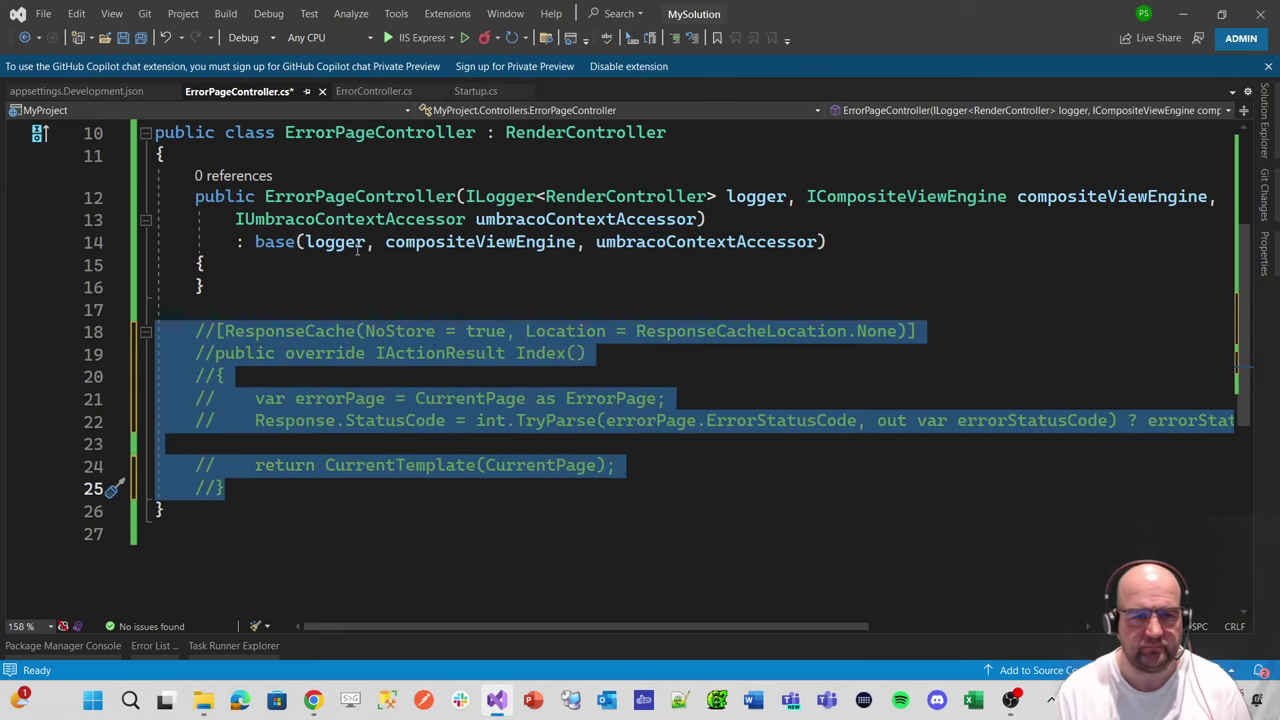
{"action": "left_click", "coordinate": [212, 287]}
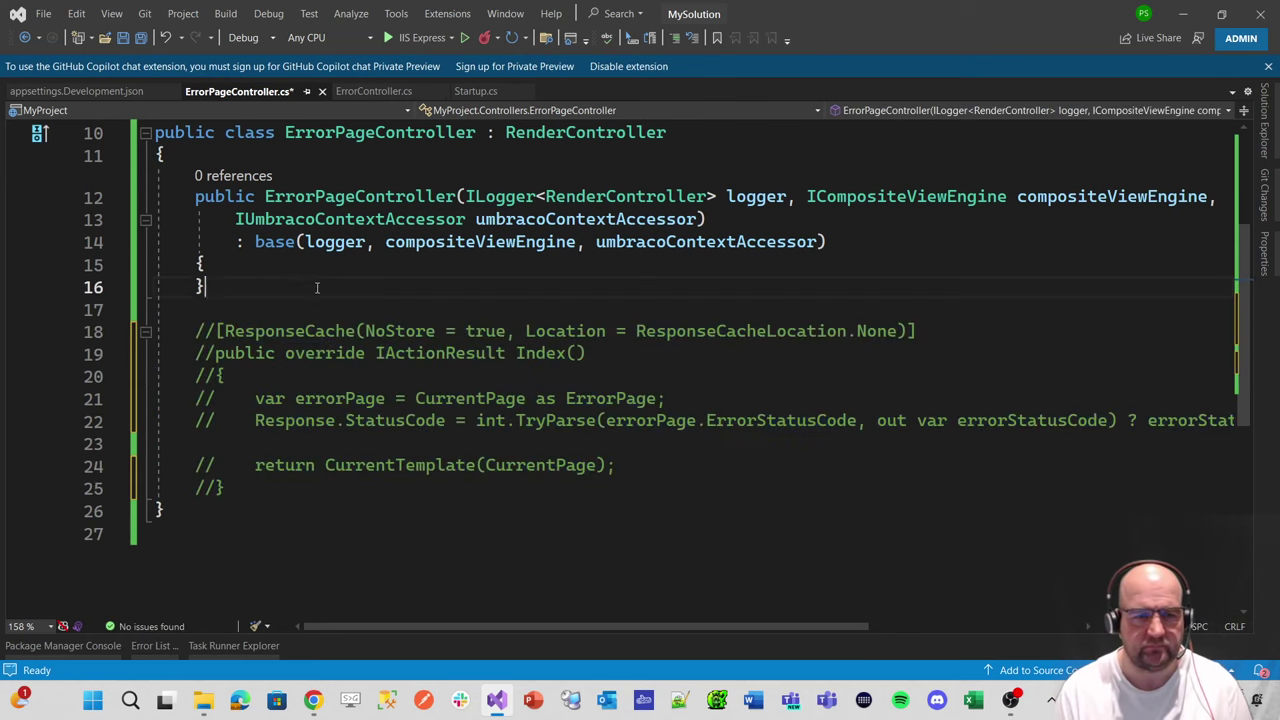
{"action": "left_click", "coordinate": [138, 40]}
{"action": "left_click", "coordinate": [465, 38]}
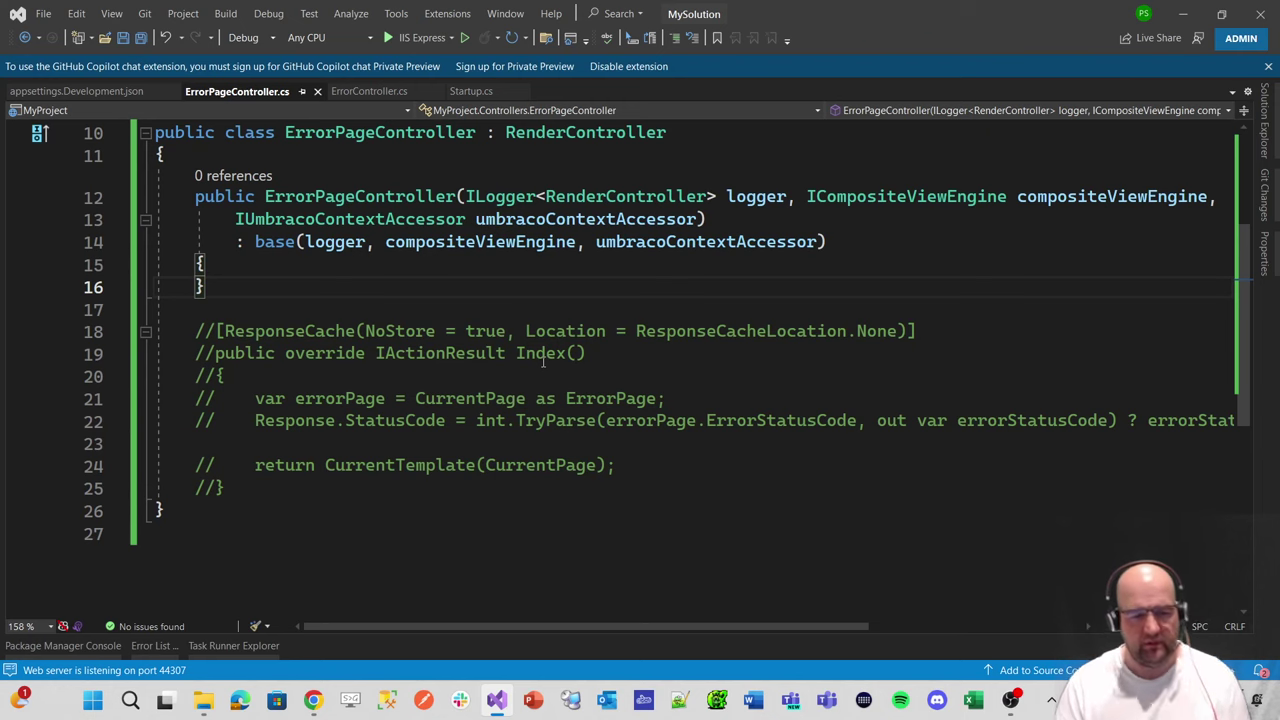
- Switch to the Umbraco backoffice in Chrome, reload it, and generate the models from the Models Builder settings dashboard
{"action": "key", "text": "alt+Tab"}
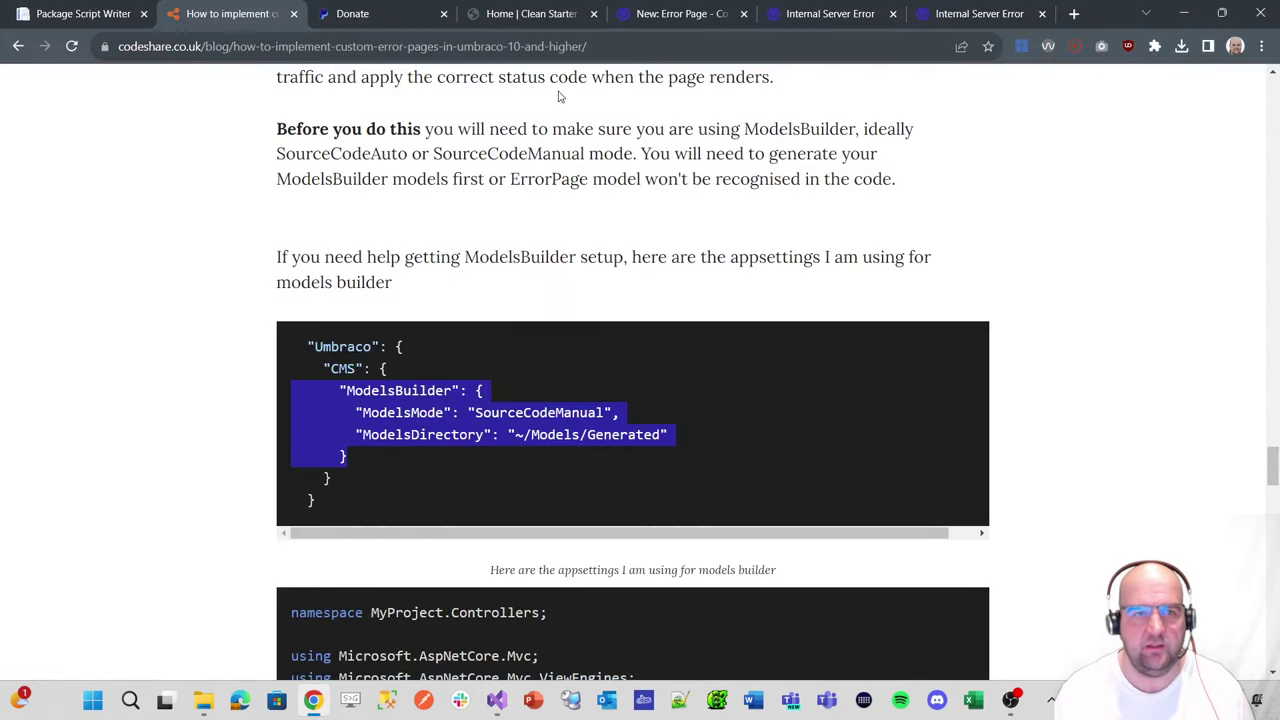
{"action": "left_click", "coordinate": [688, 13]}
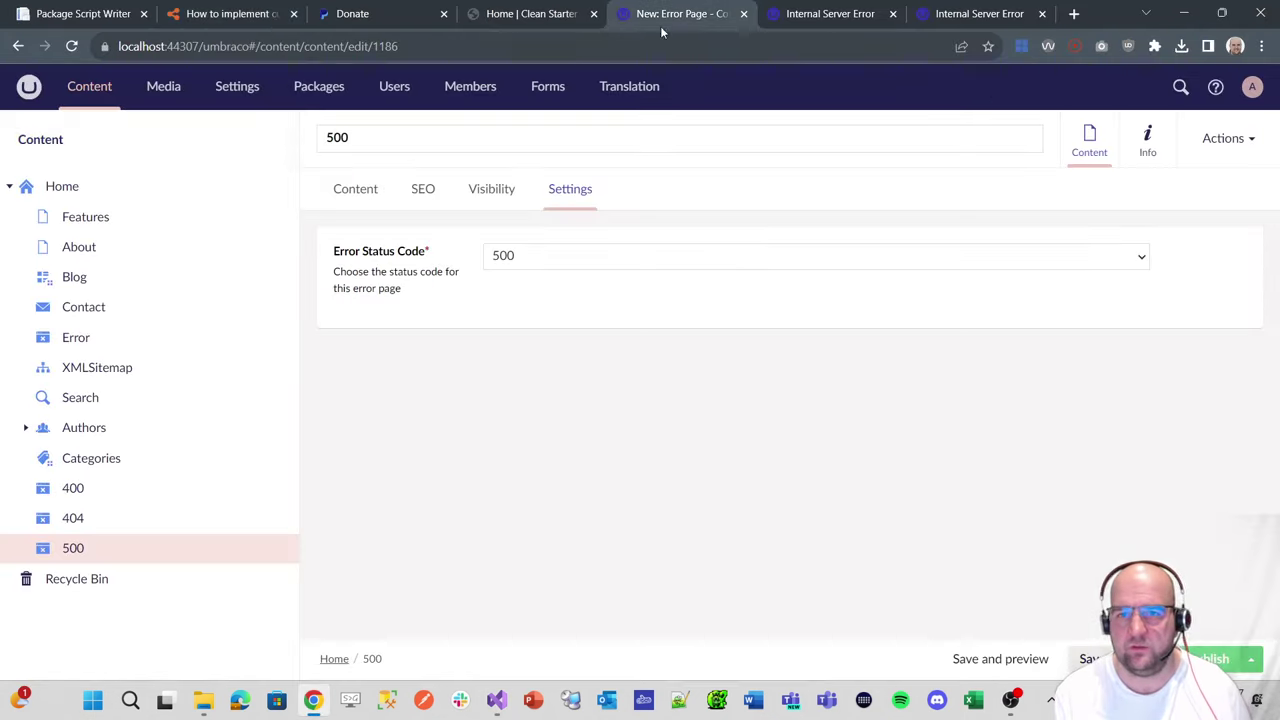
{"action": "left_click", "coordinate": [71, 46]}
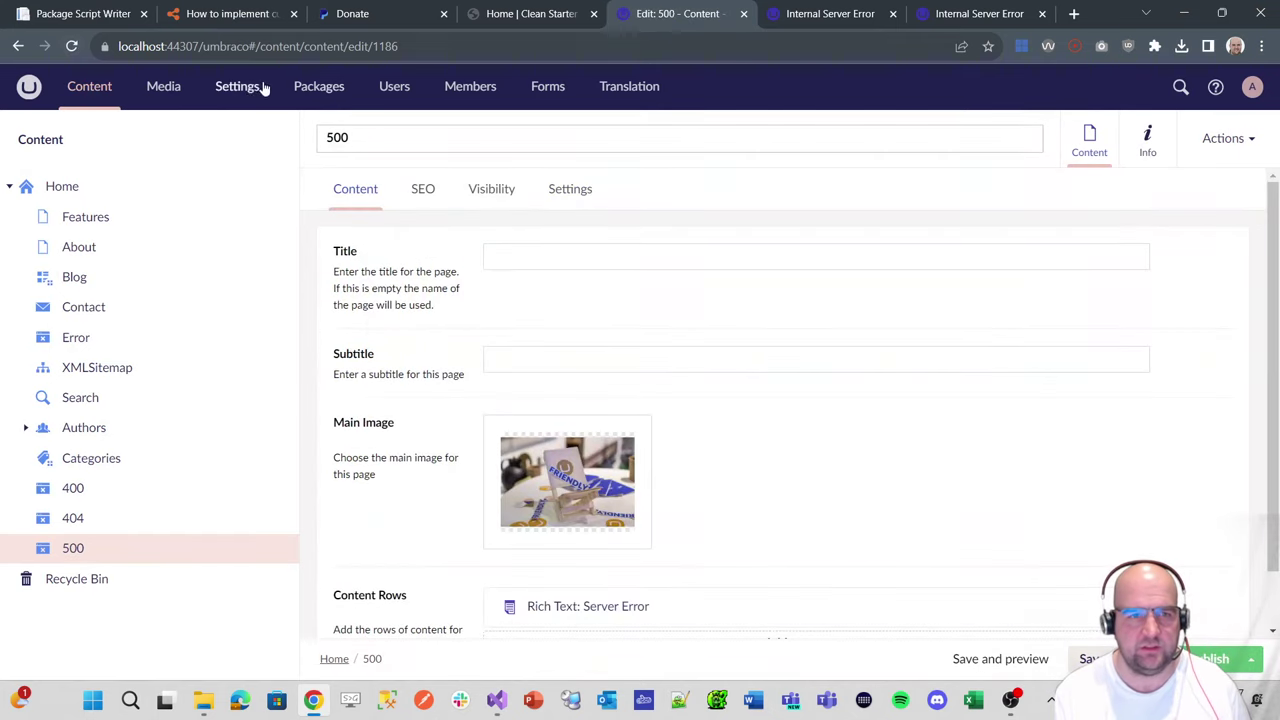
{"action": "left_click", "coordinate": [263, 88]}
{"action": "left_click", "coordinate": [729, 145]}
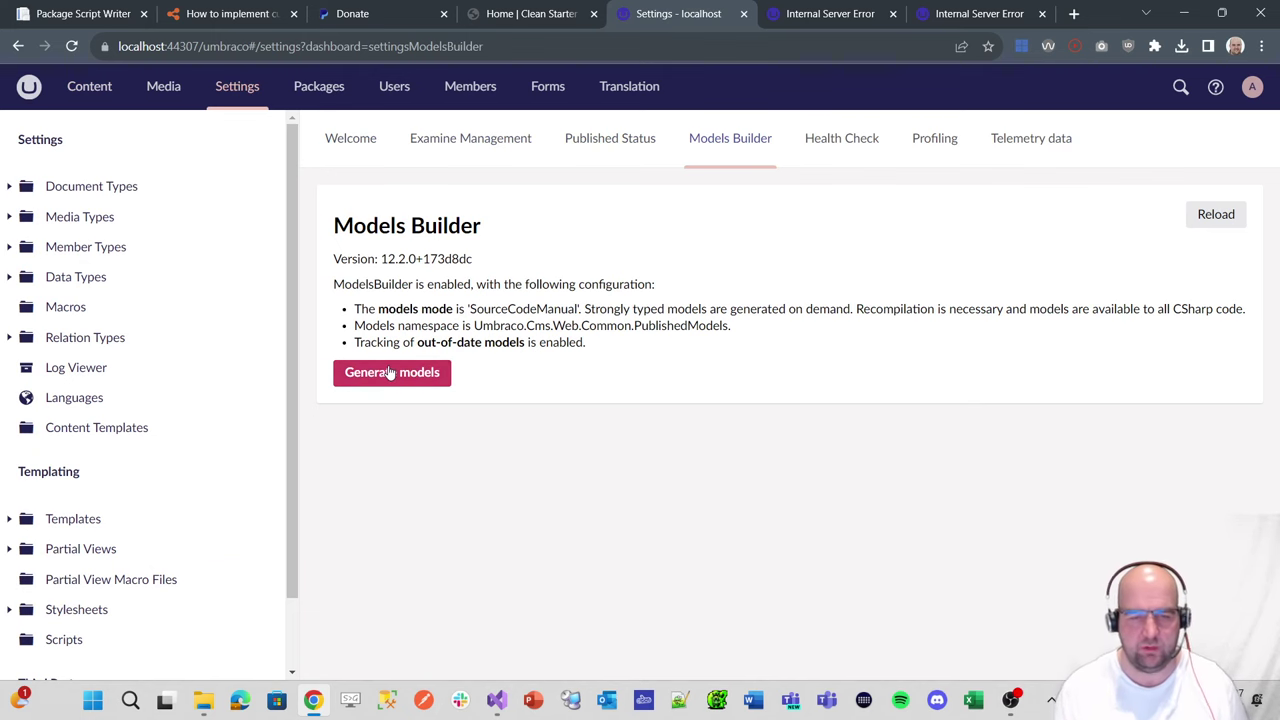
- Switch to Visual Studio and list the generated model files in the project's Models/Generated folder
{"action": "key", "text": "alt+Tab"}
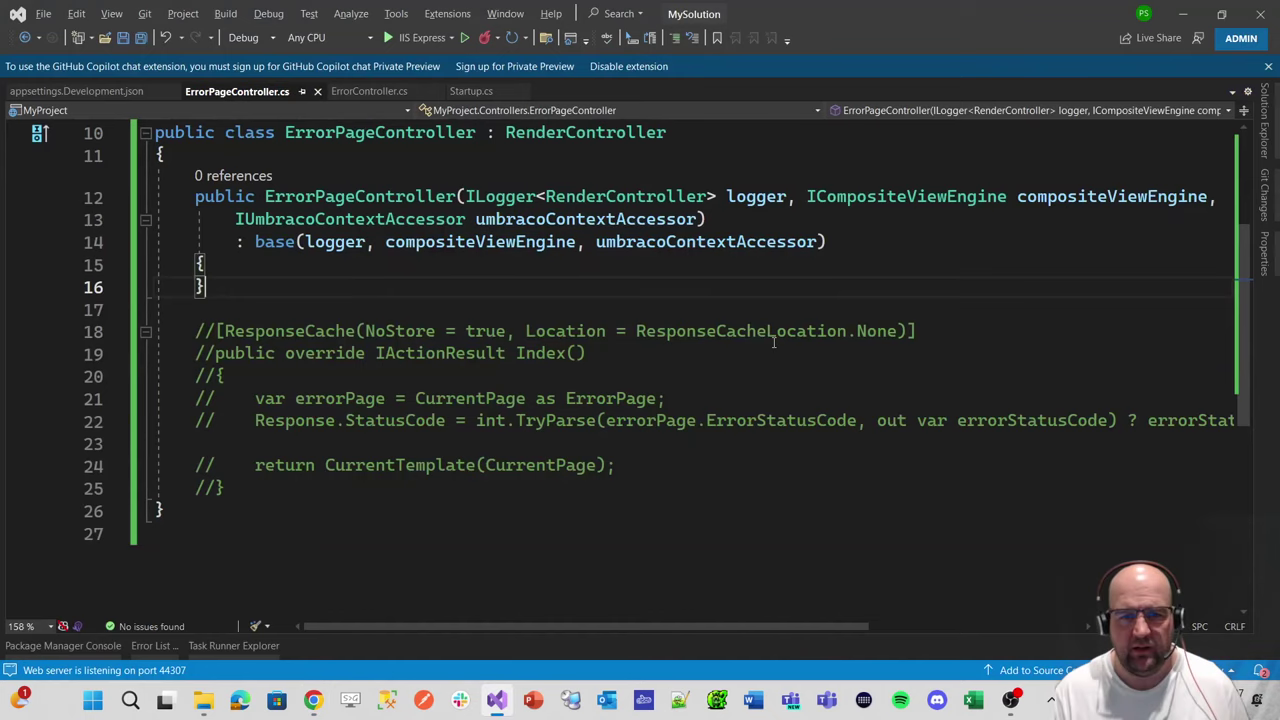
{"action": "left_click", "coordinate": [1266, 125]}
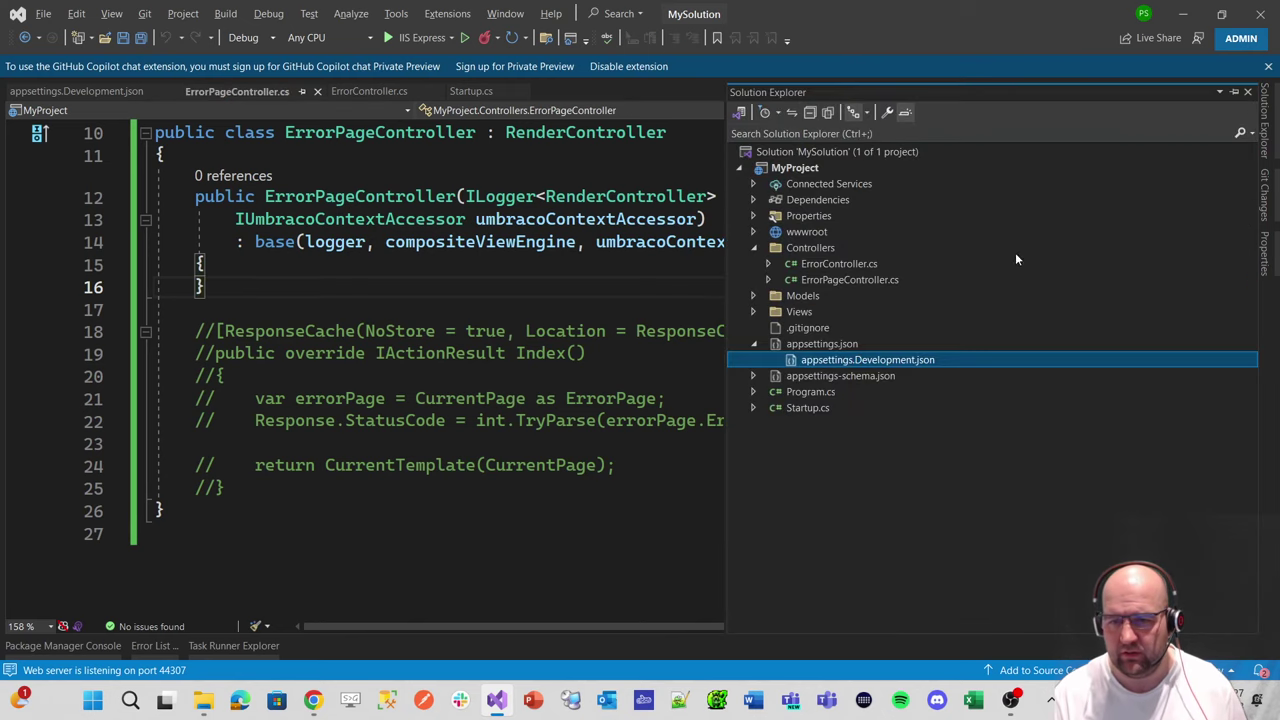
{"action": "left_click", "coordinate": [753, 295]}
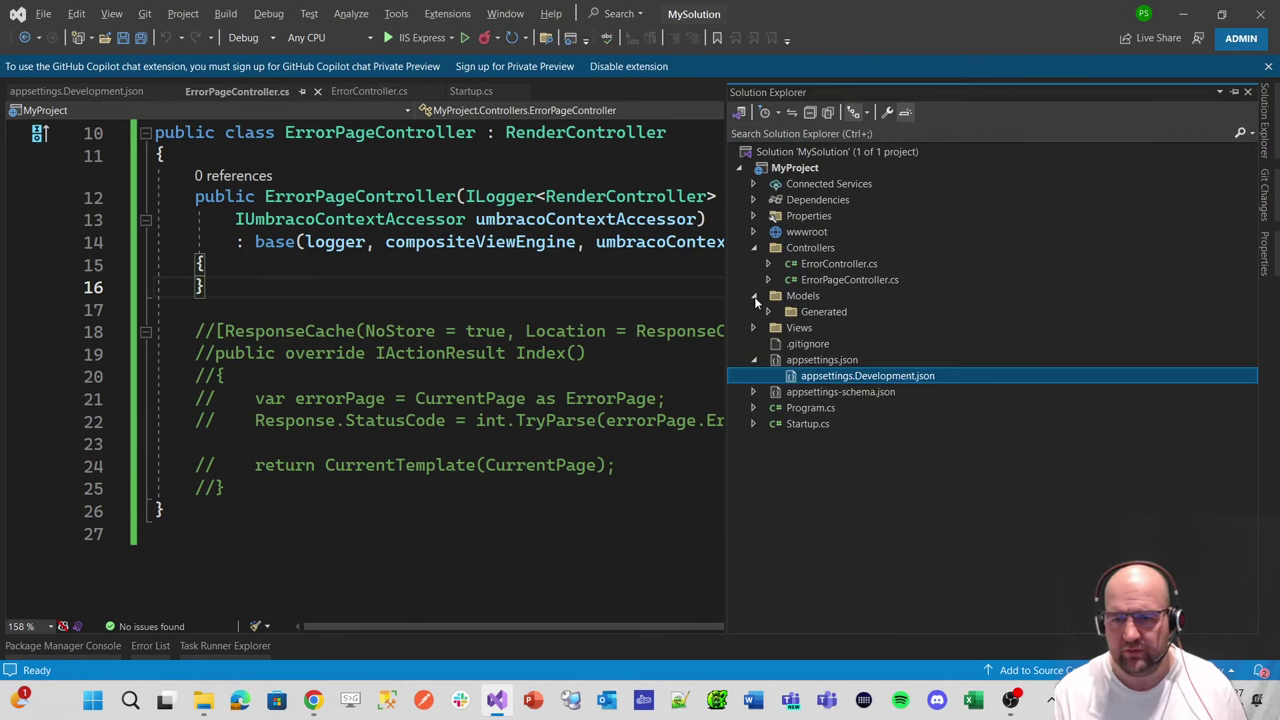
{"action": "left_click", "coordinate": [768, 311]}
{"action": "scroll", "coordinate": [867, 300], "scroll_direction": "up", "scroll_amount": 4}
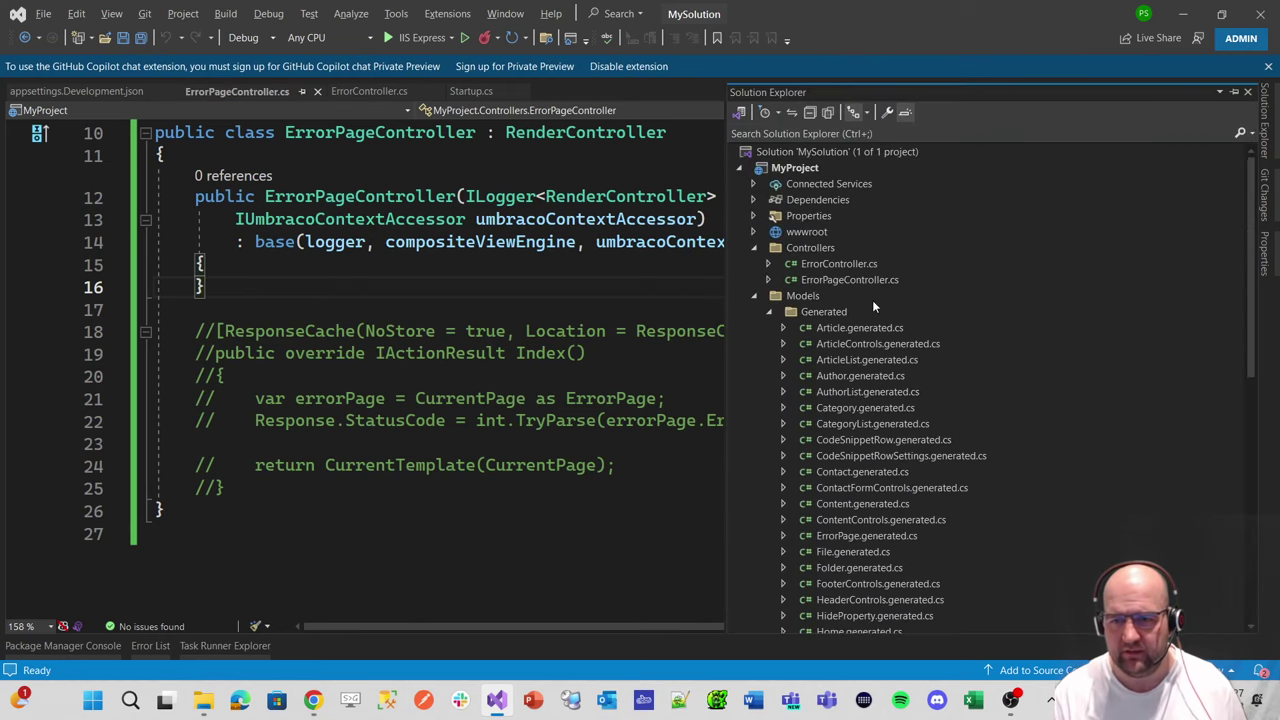
- Collapse the wwwroot, Controllers and Models folders in the solution tree
{"action": "left_click", "coordinate": [750, 229]}
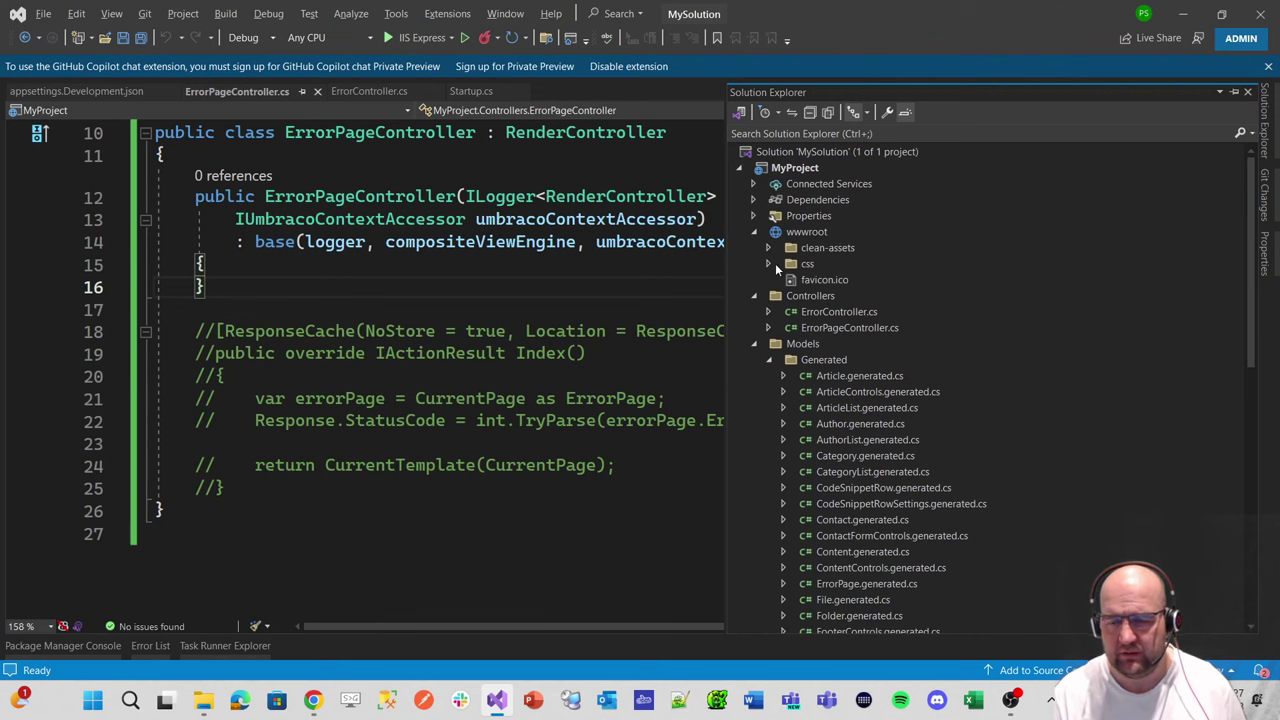
{"action": "left_click", "coordinate": [755, 231]}
{"action": "left_click", "coordinate": [755, 232]}
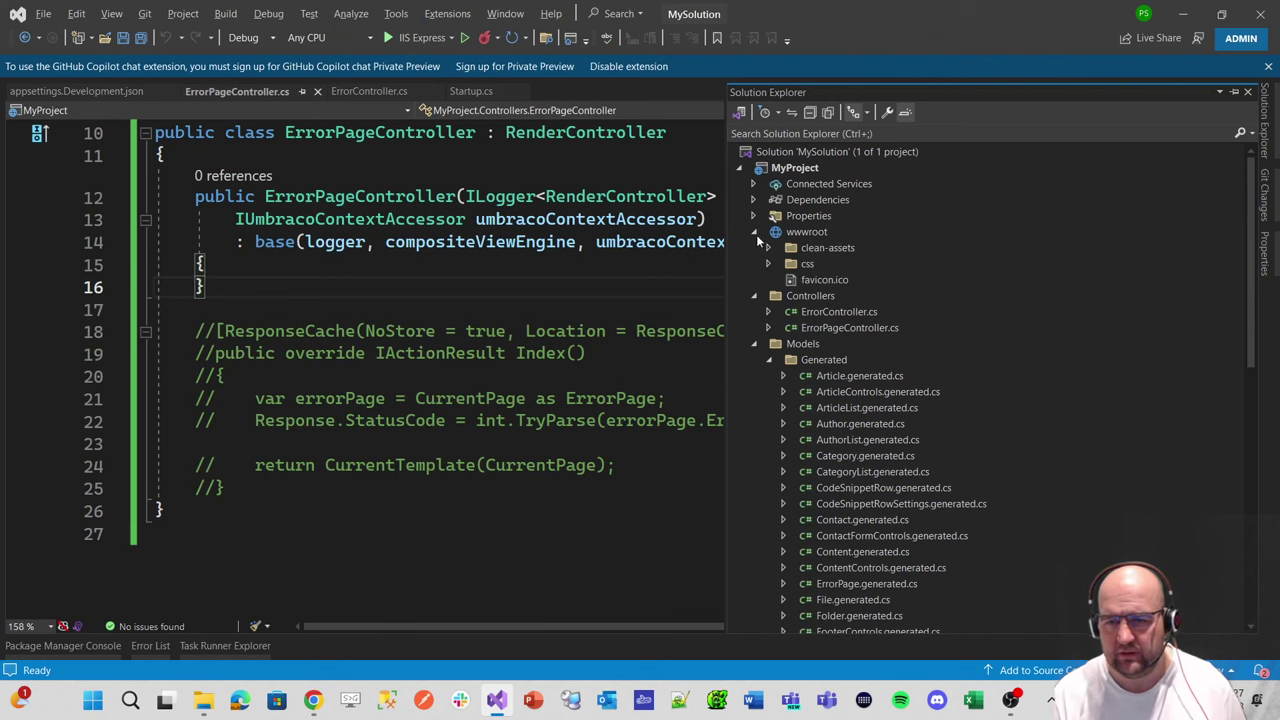
{"action": "left_click", "coordinate": [758, 344]}
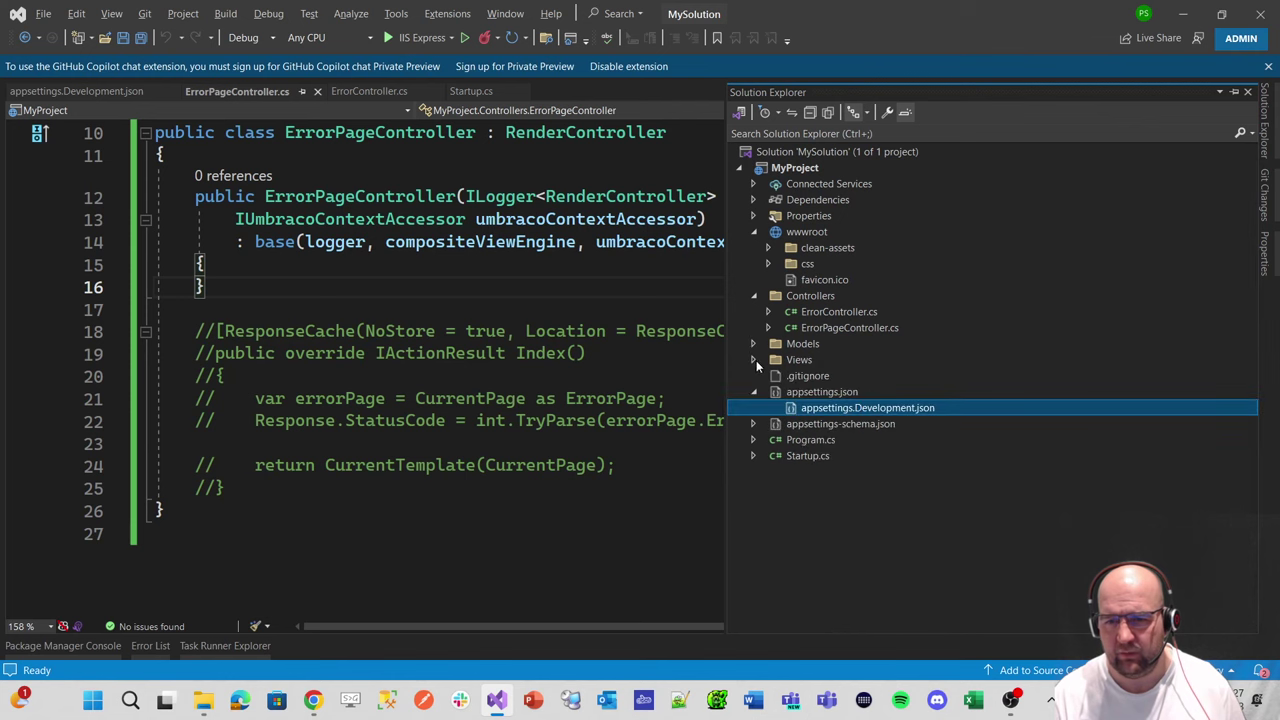
{"action": "left_click", "coordinate": [754, 296]}
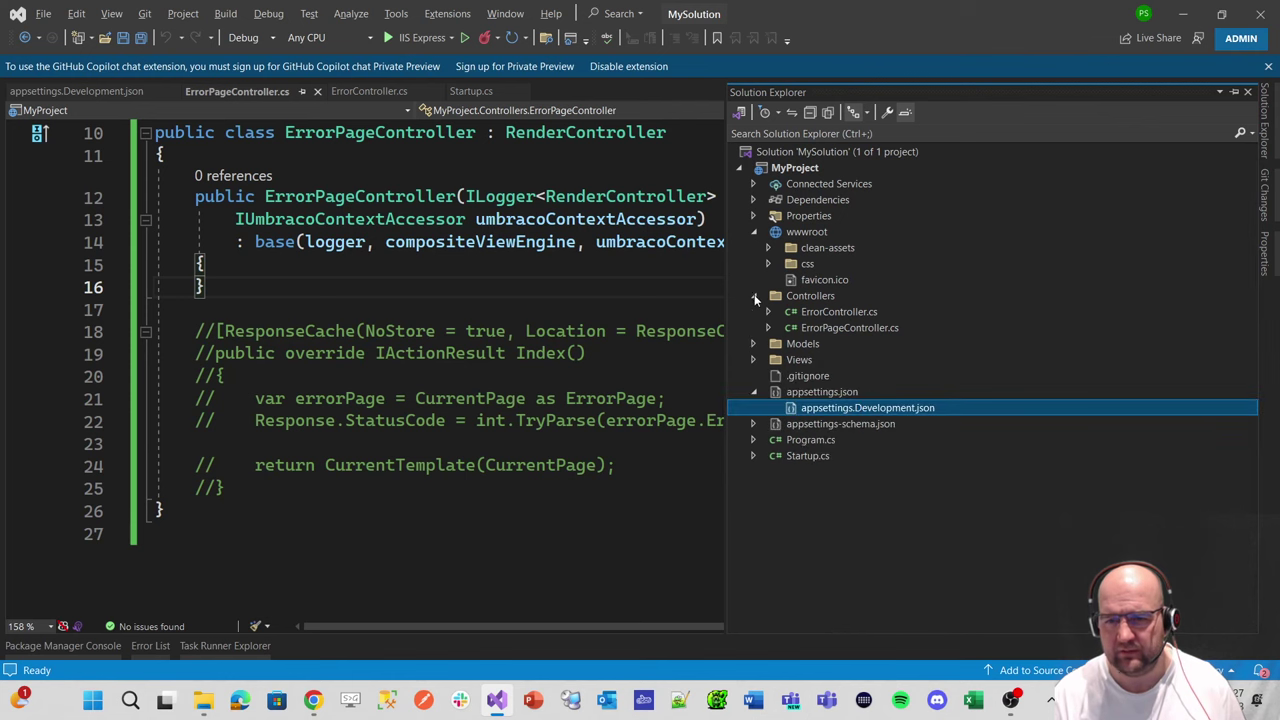
{"action": "left_click", "coordinate": [753, 232]}
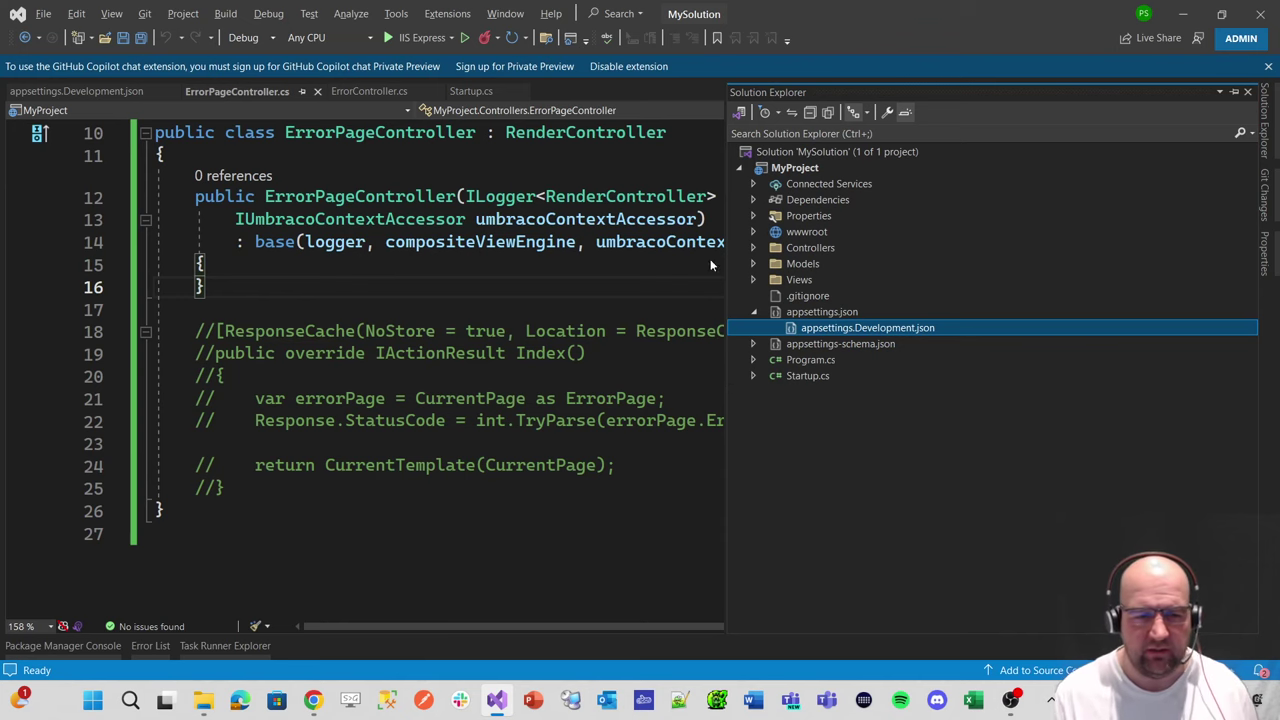
- Uncomment the ErrorPageController's Index action with its ResponseCache attribute, then save the file and run the site without debugging
{"action": "left_click_drag", "start_coordinate": [227, 488], "coordinate": [157, 330]}
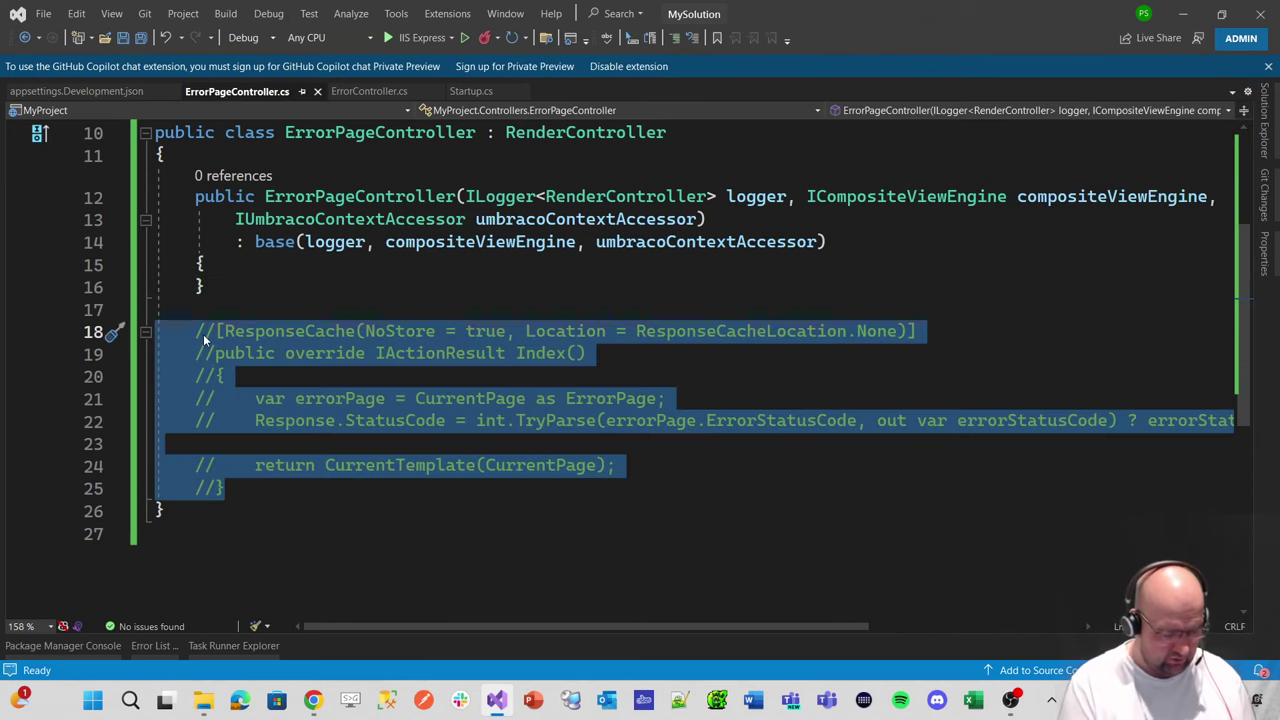
{"action": "key", "text": "ctrl+k"}
{"action": "key", "text": "ctrl+u"}
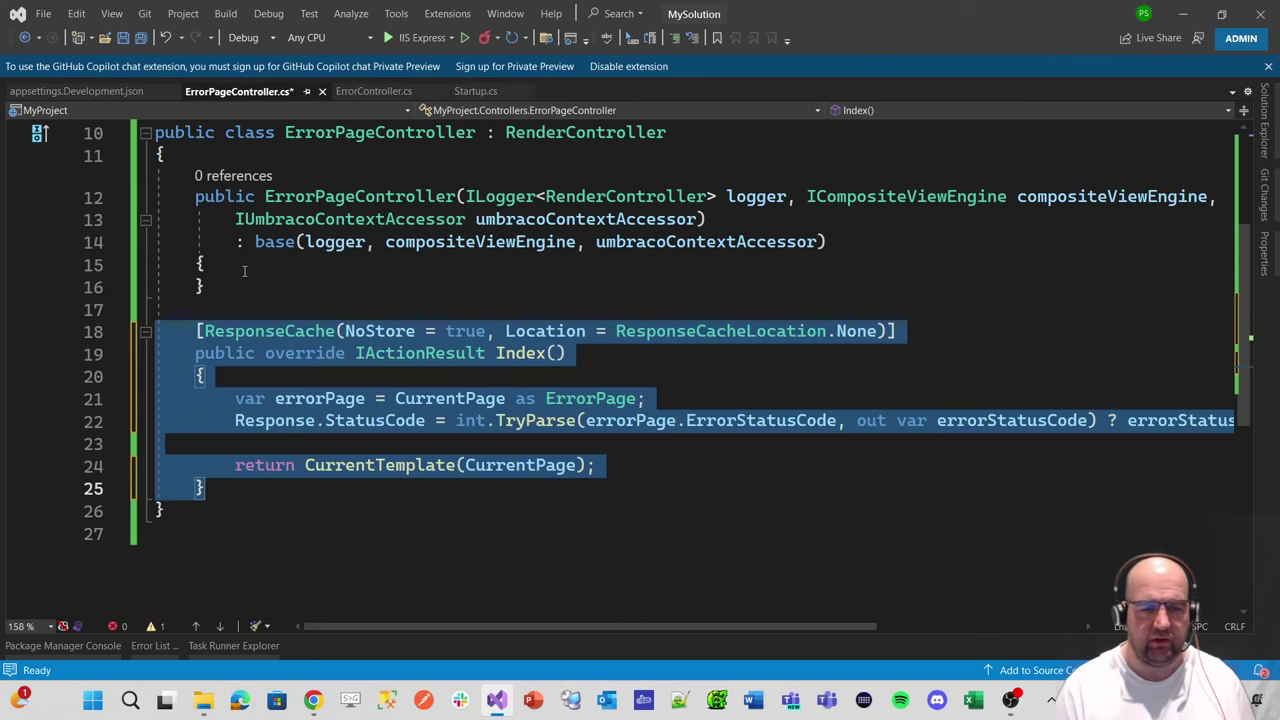
{"action": "left_click", "coordinate": [305, 270]}
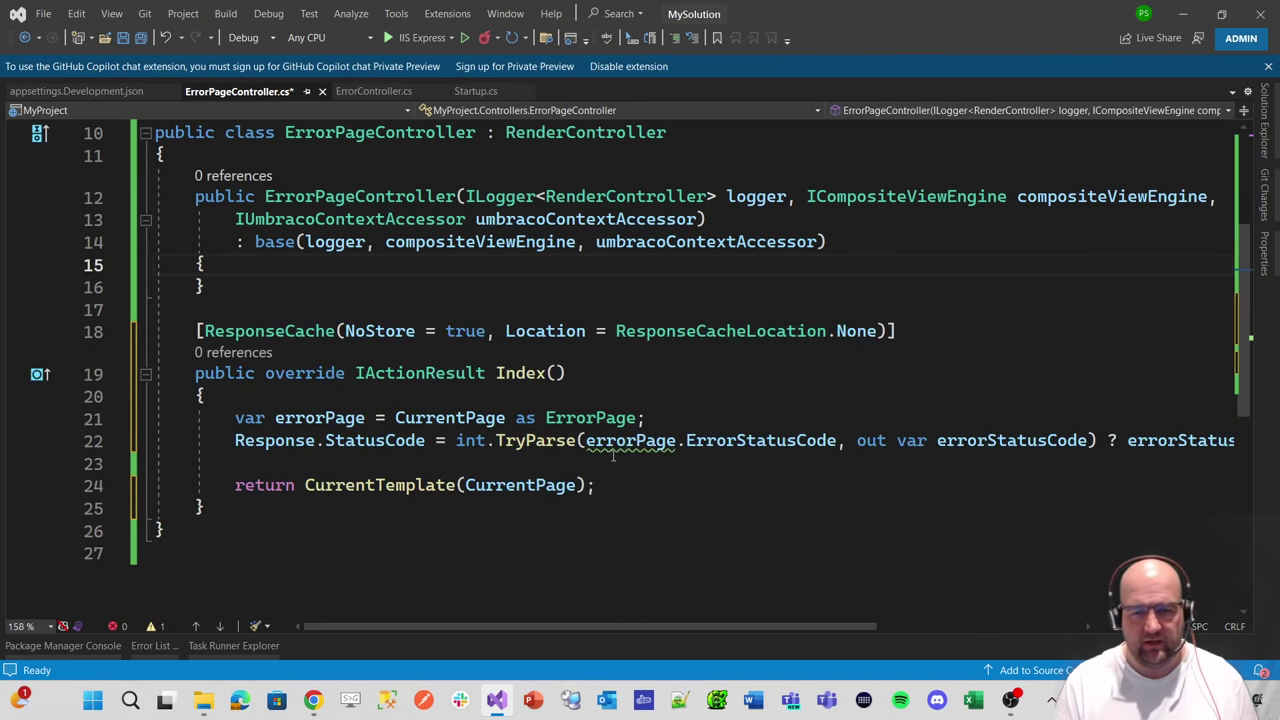
{"action": "left_click", "coordinate": [140, 37]}
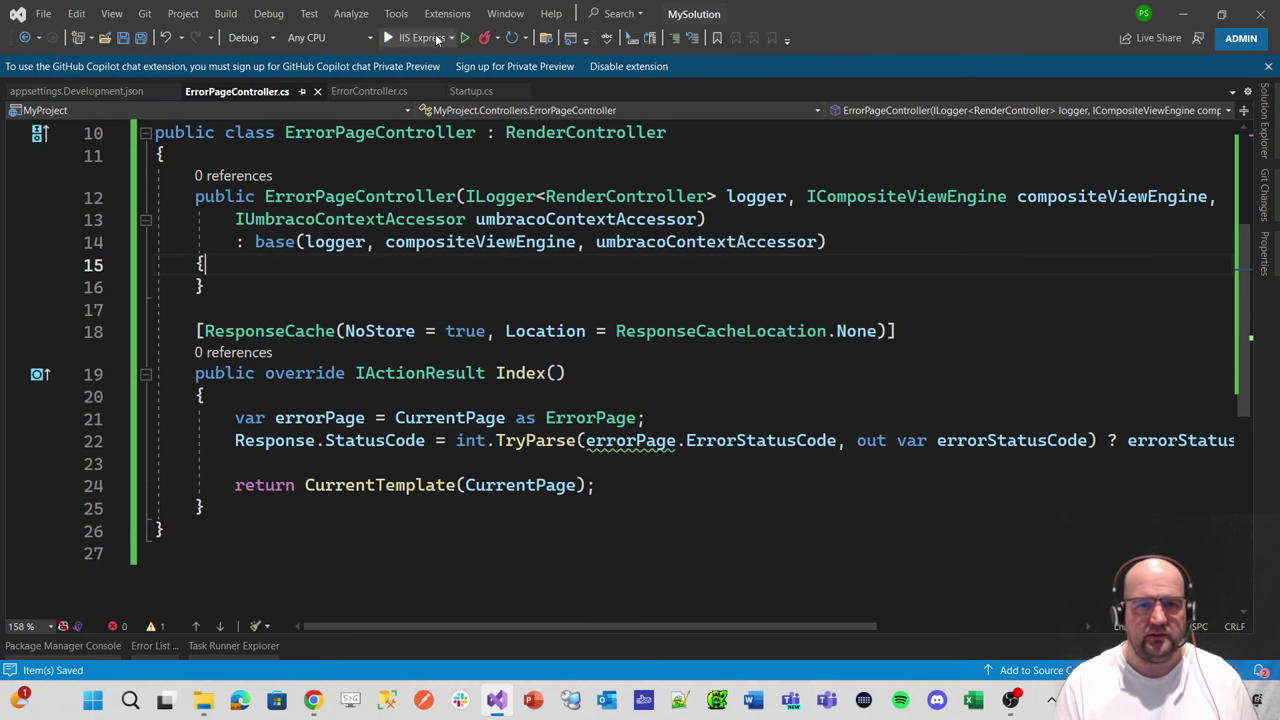
{"action": "left_click", "coordinate": [467, 37]}
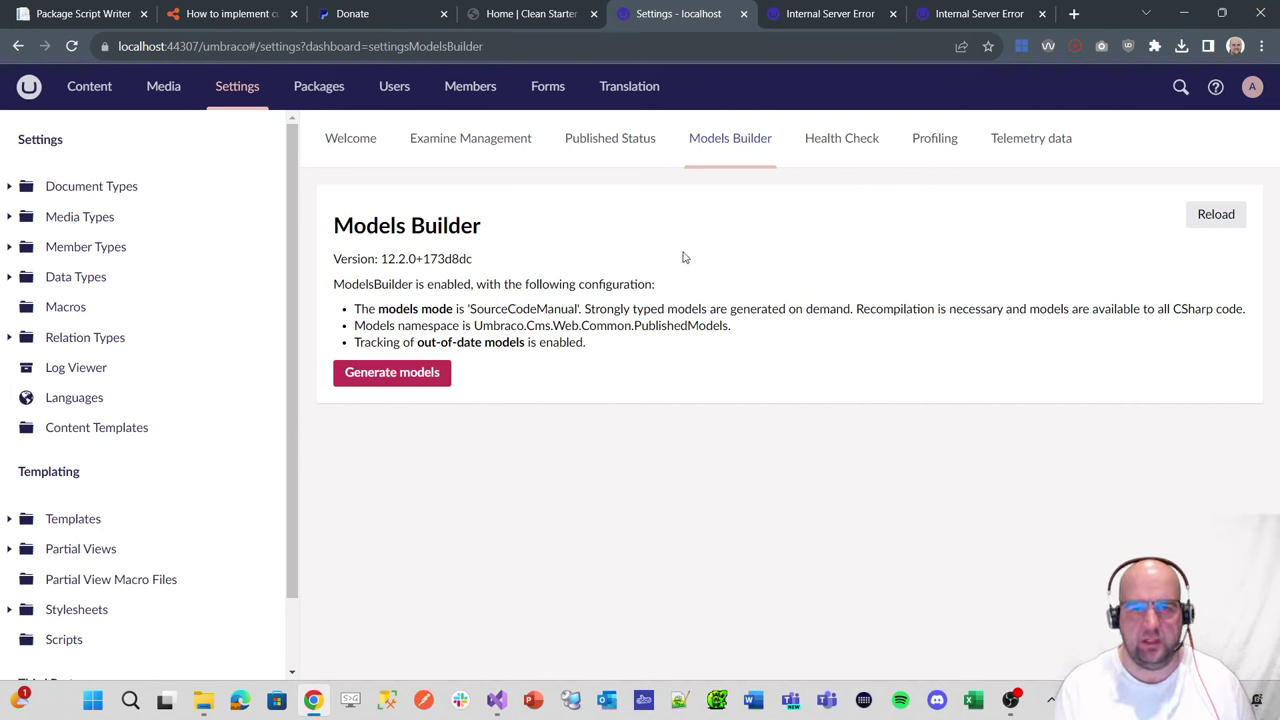
- Switch back to Visual Studio and review the ErrorPageController's Index action, including its full StatusCode assignment and the CurrentPage and StatusCode references
{"action": "mouse_move", "coordinate": [247, 18]}
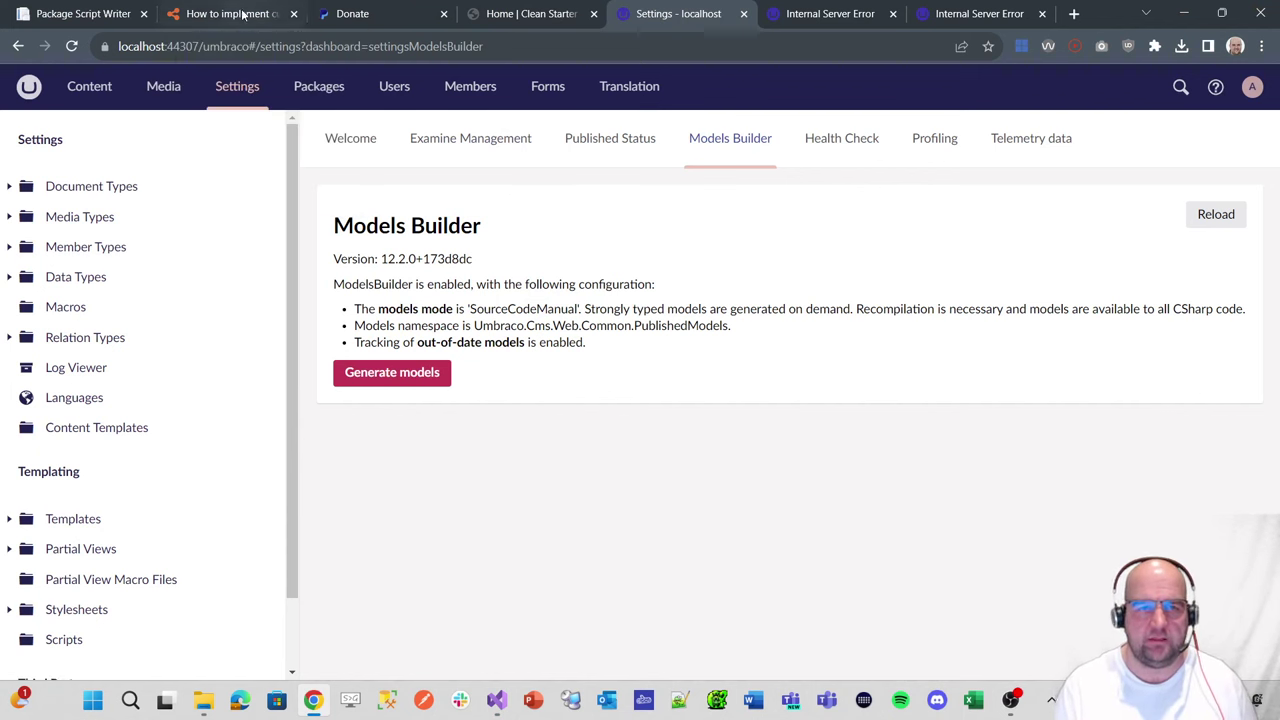
{"action": "key", "text": "alt+Tab"}
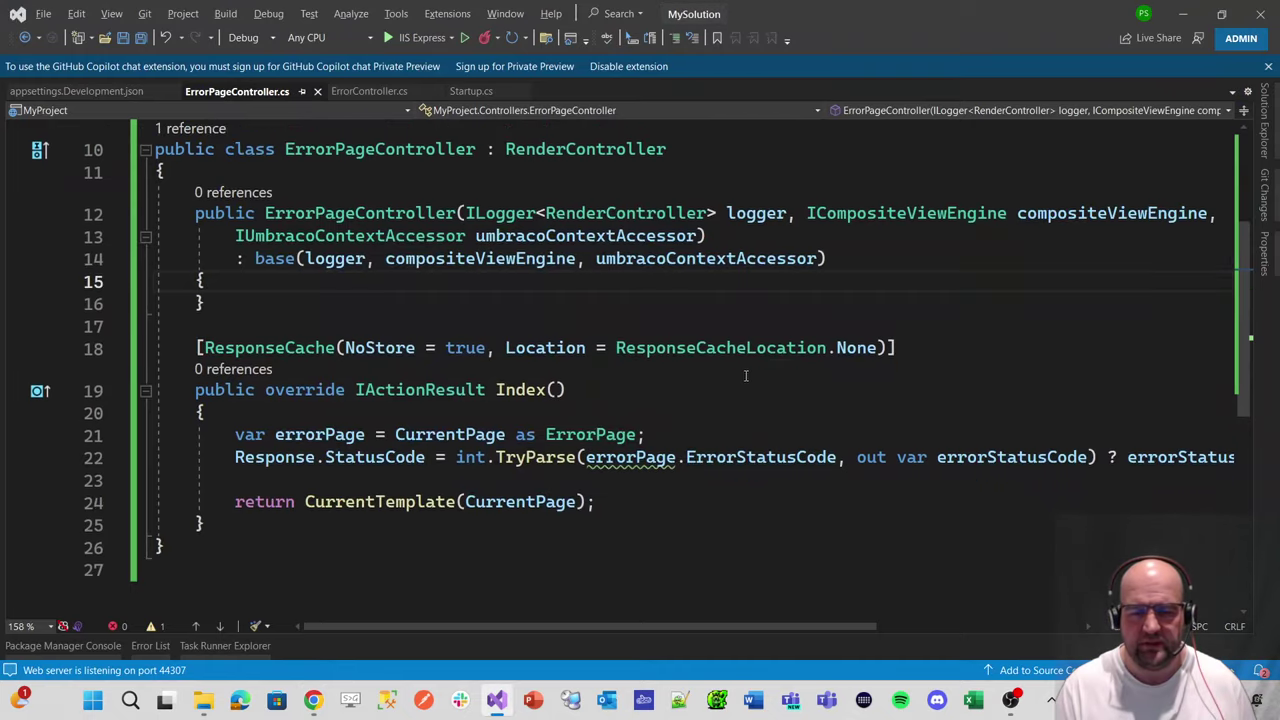
{"action": "scroll", "coordinate": [745, 375], "scroll_direction": "up", "scroll_amount": 3}
{"action": "scroll", "coordinate": [740, 380], "scroll_direction": "down", "scroll_amount": 1}
{"action": "scroll", "coordinate": [740, 380], "scroll_direction": "up", "scroll_amount": 1}
{"action": "scroll", "coordinate": [739, 385], "scroll_direction": "down", "scroll_amount": 2}
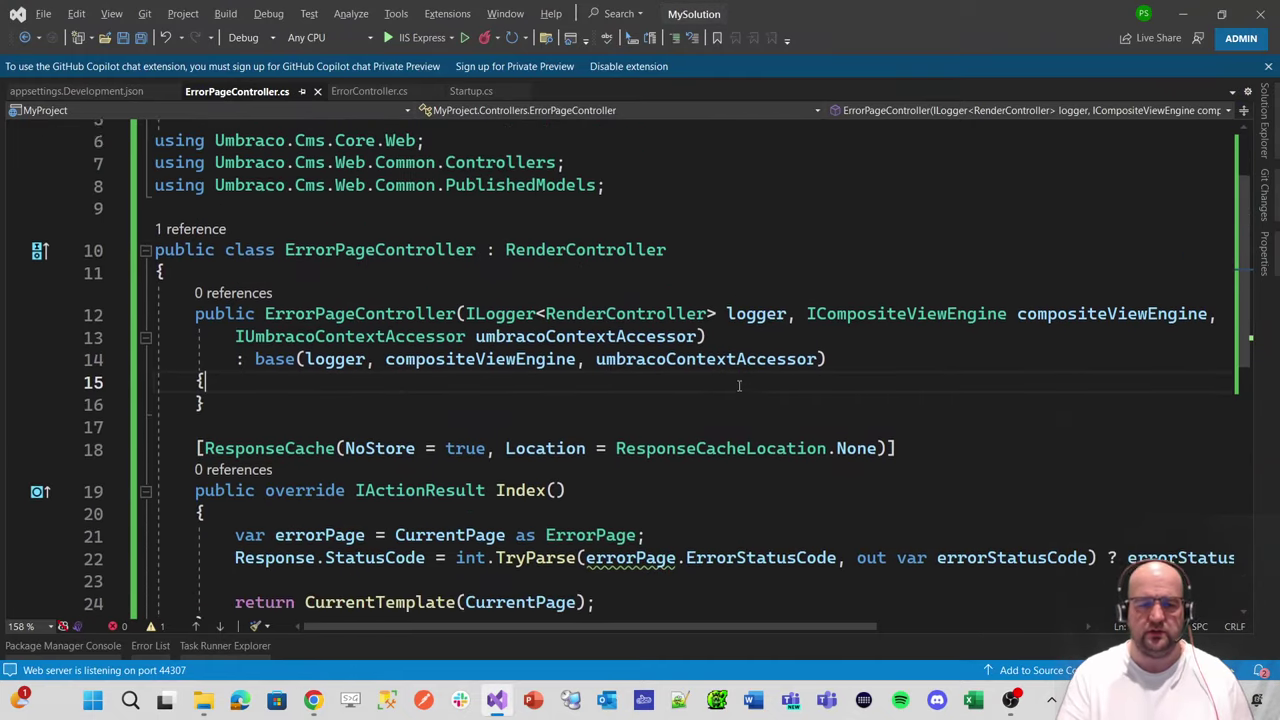
{"action": "scroll", "coordinate": [739, 385], "scroll_direction": "down", "scroll_amount": 3}
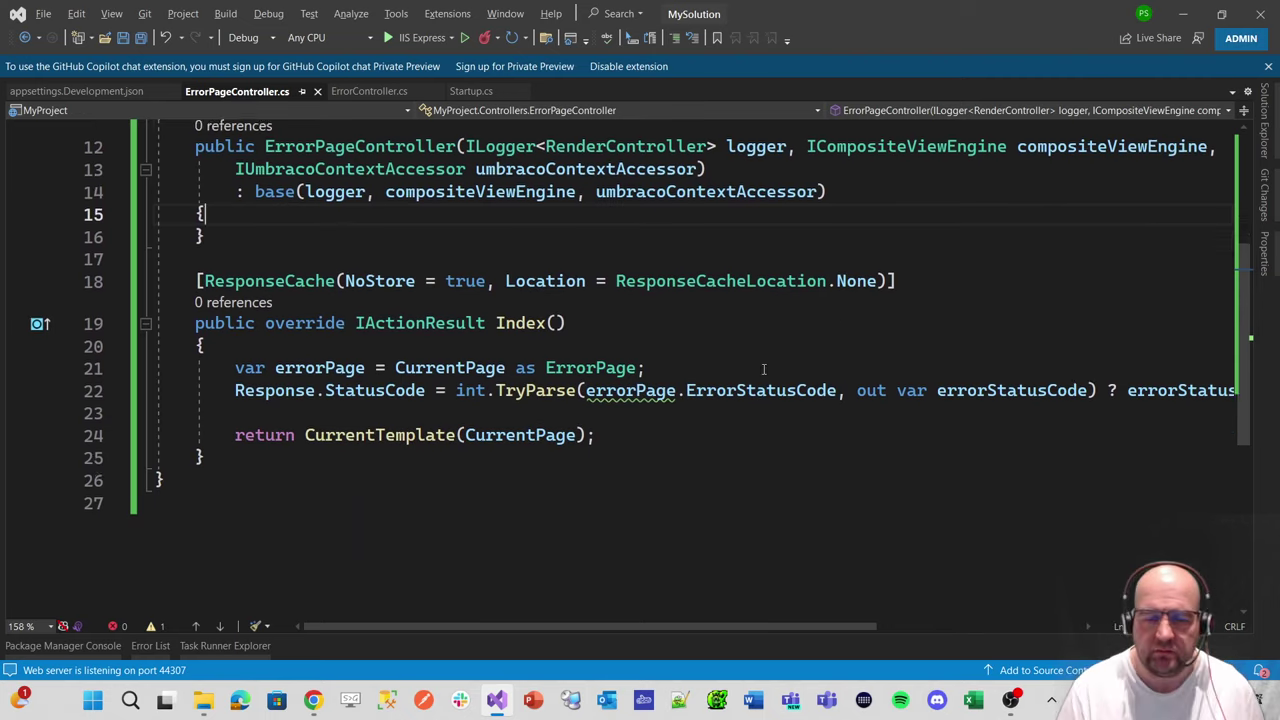
{"action": "scroll", "coordinate": [763, 370], "scroll_direction": "down", "scroll_amount": 1}
{"action": "scroll", "coordinate": [514, 282], "scroll_direction": "up", "scroll_amount": 1}
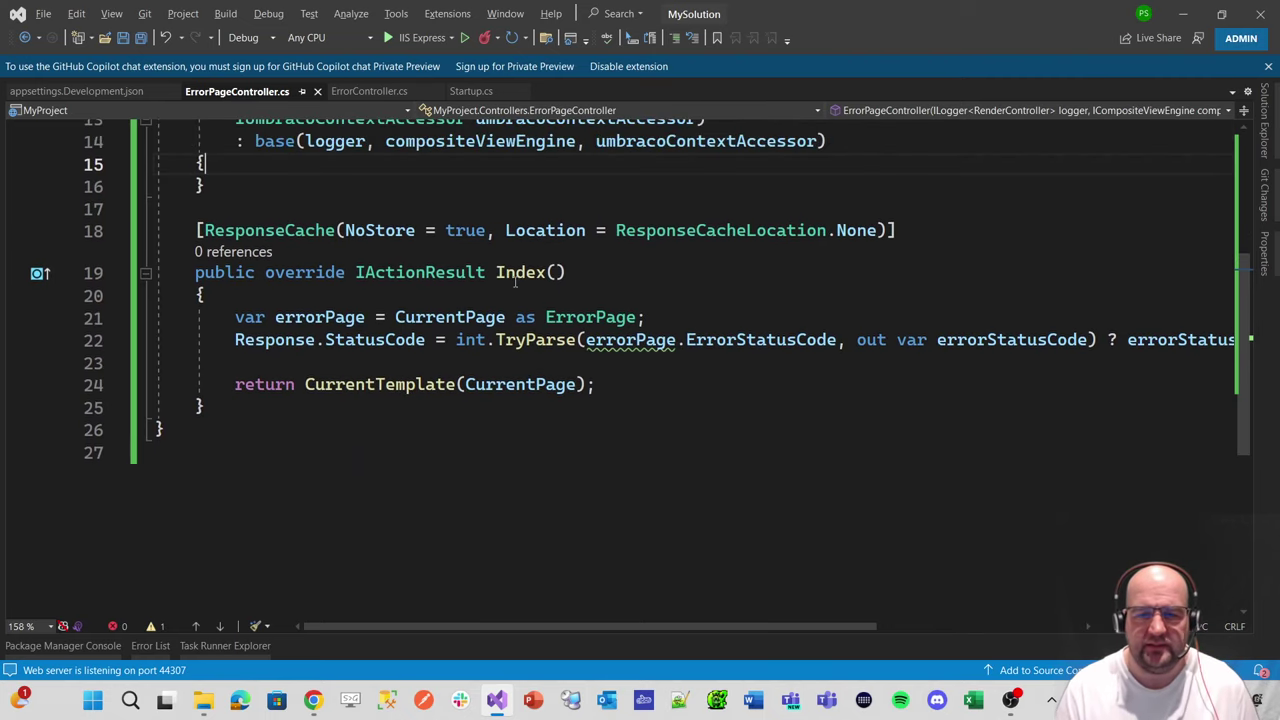
{"action": "scroll", "coordinate": [352, 302], "scroll_direction": "down", "scroll_amount": 1}
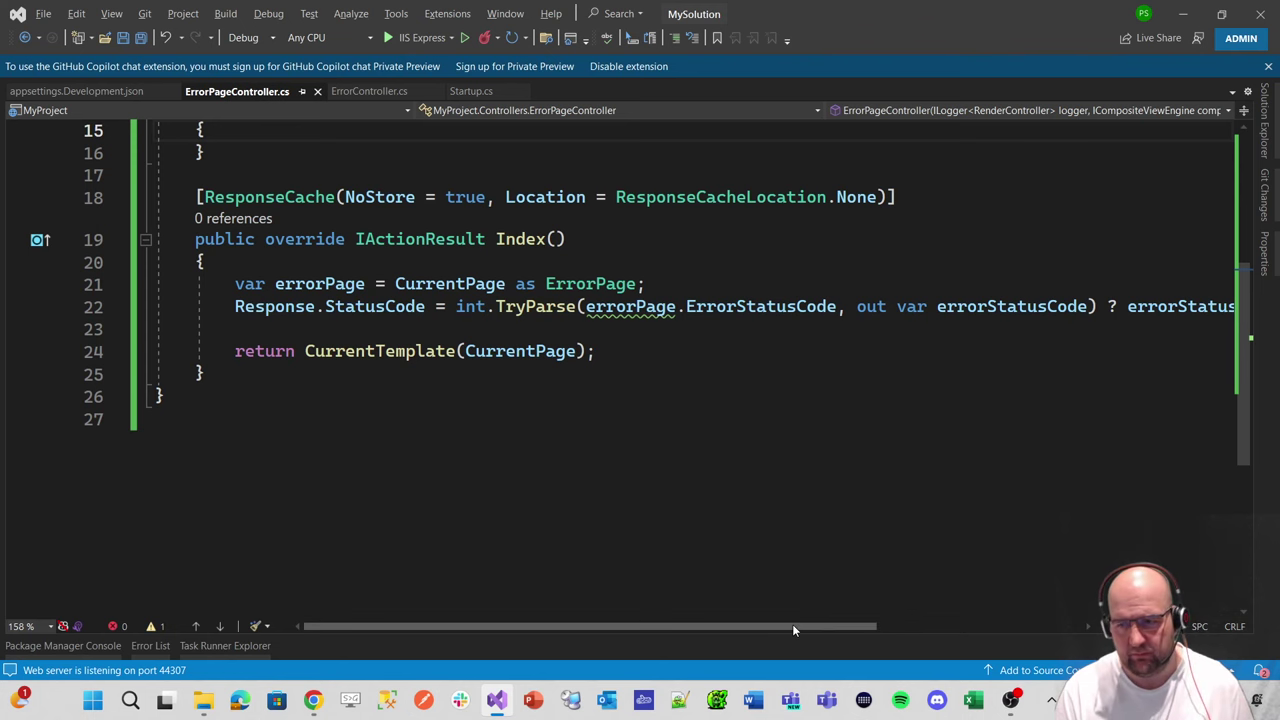
{"action": "left_click_drag", "start_coordinate": [792, 624], "coordinate": [903, 624]}
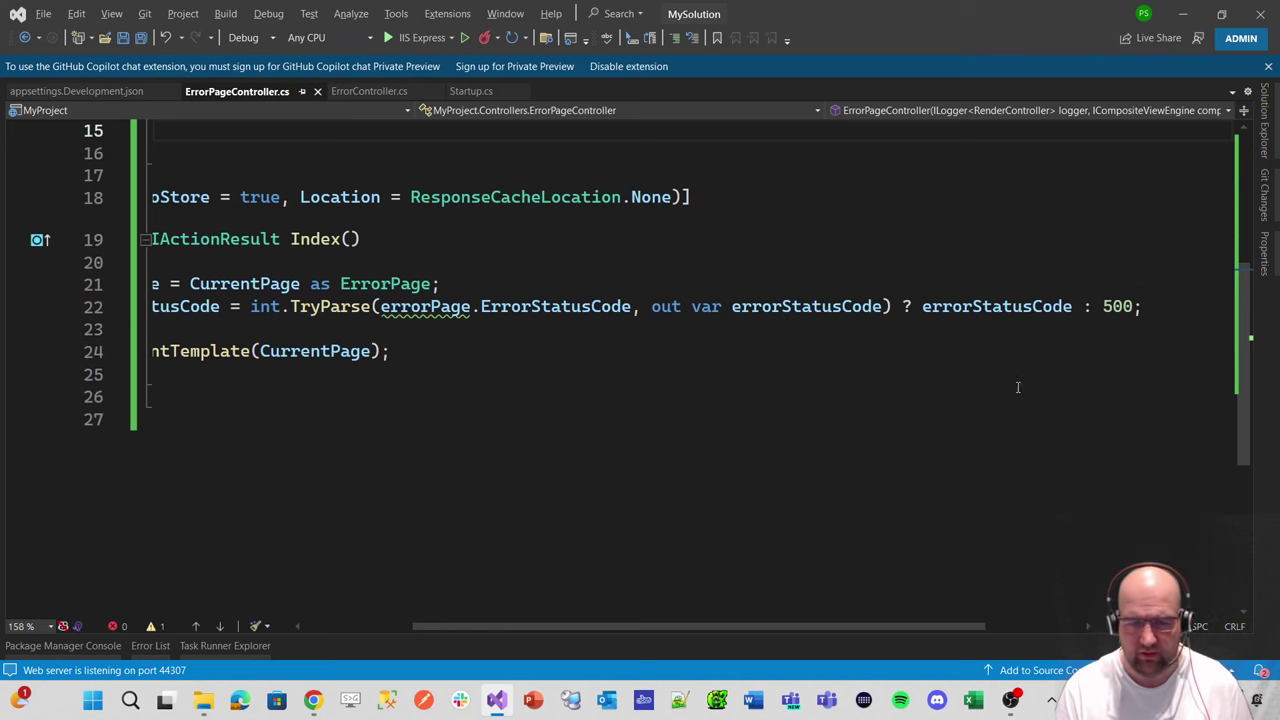
{"action": "left_click_drag", "start_coordinate": [699, 623], "coordinate": [591, 627]}
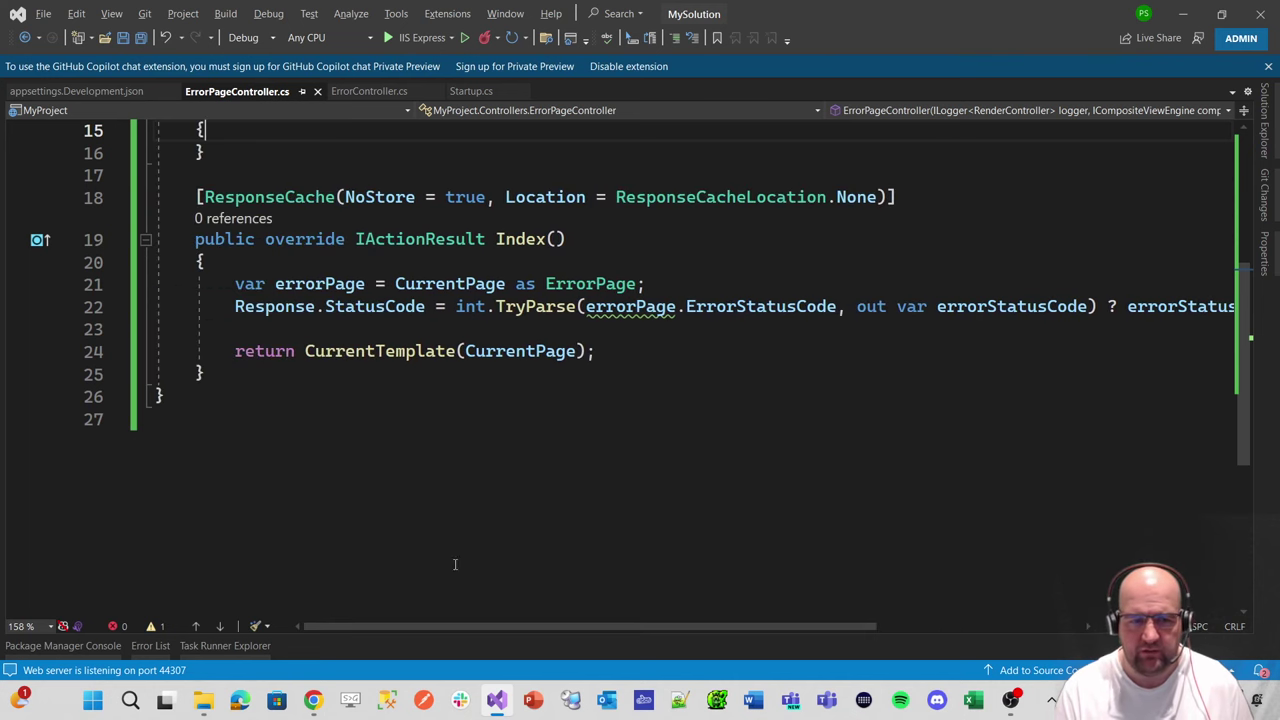
{"action": "mouse_move", "coordinate": [521, 350]}
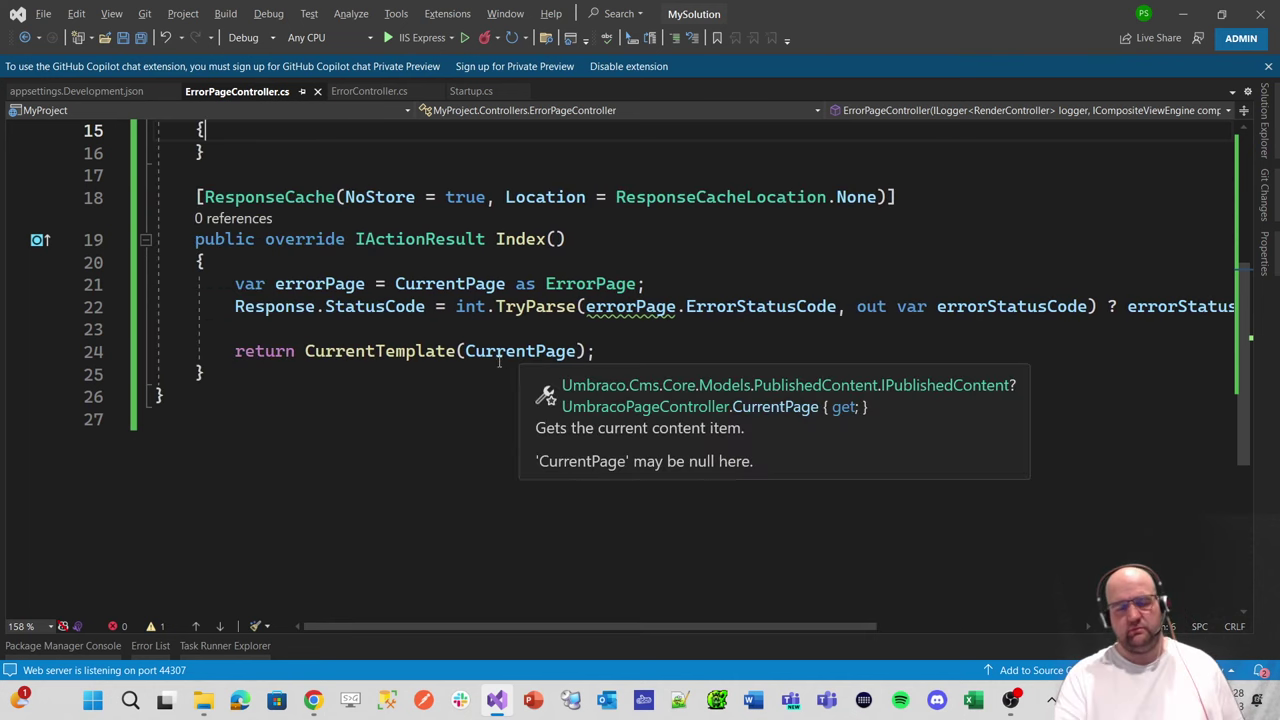
{"action": "double_click", "coordinate": [380, 311]}
{"action": "mouse_move", "coordinate": [380, 311]}
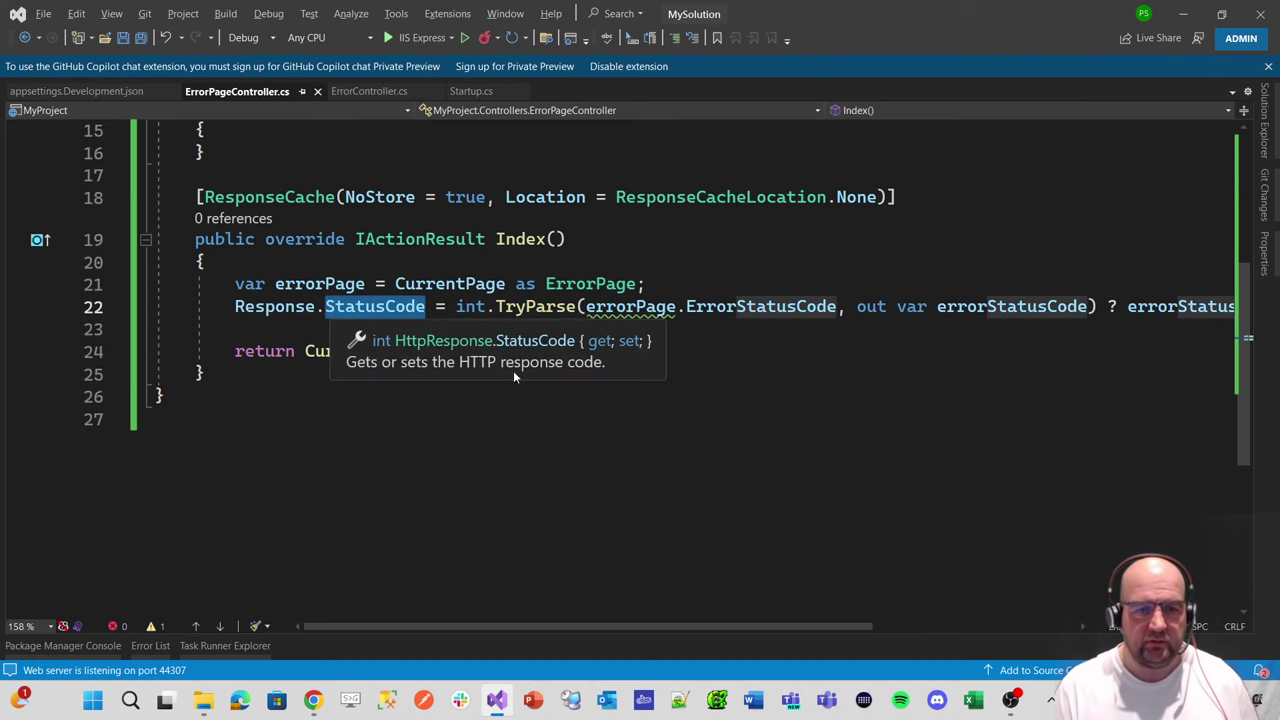
- Switch to the codeshare post in Chrome and read the section on pointing the appsettings at the 404 page's content key
{"action": "key", "text": "alt+Tab"}
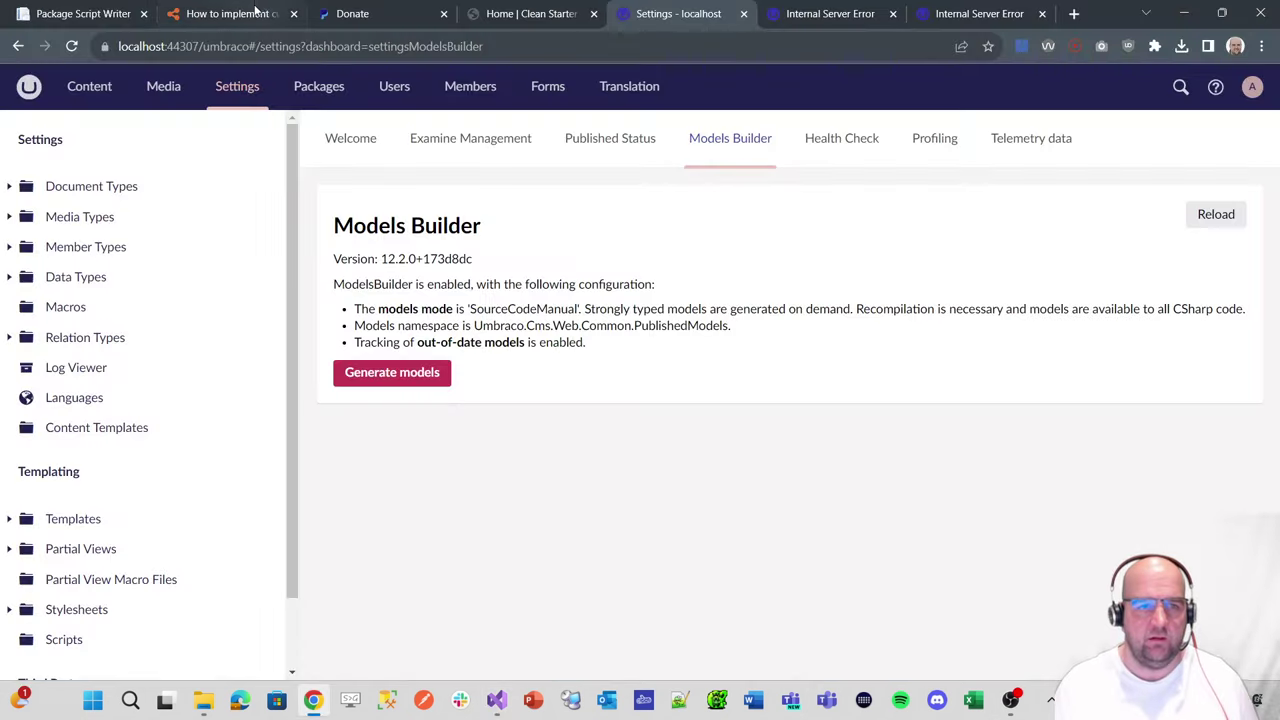
{"action": "left_click", "coordinate": [255, 10]}
{"action": "scroll", "coordinate": [658, 270], "scroll_direction": "down", "scroll_amount": 10}
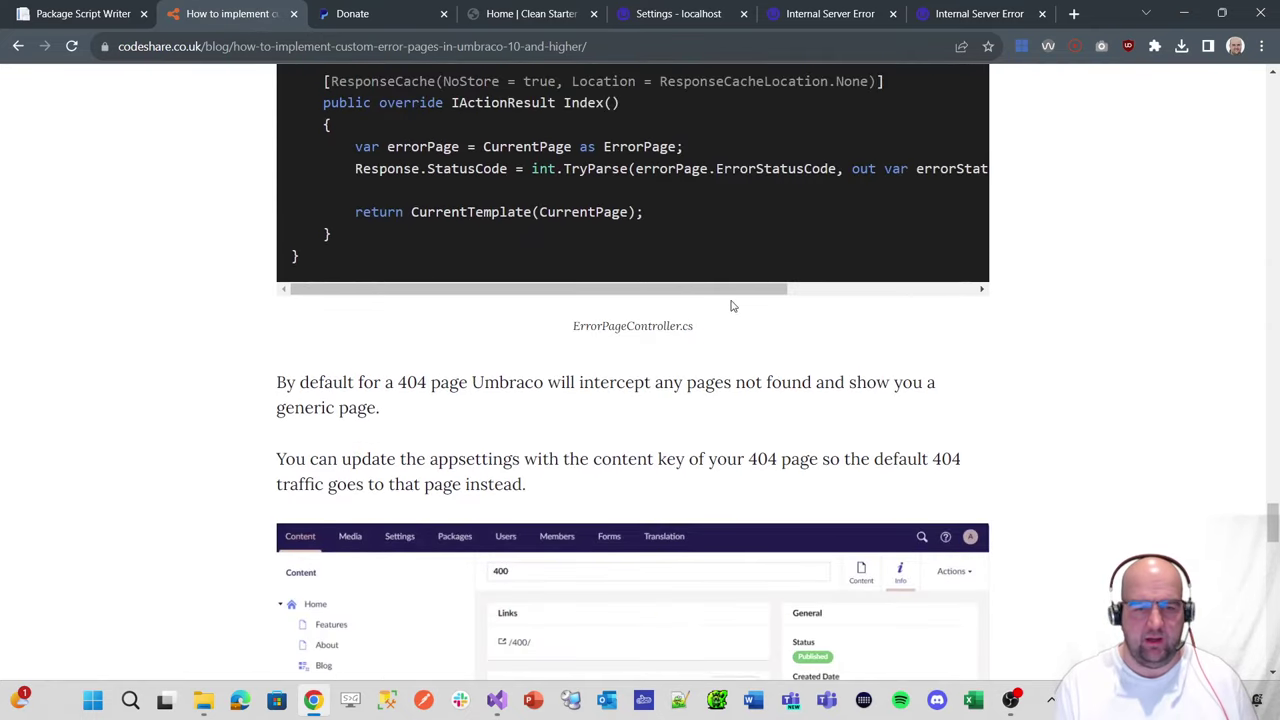
{"action": "scroll", "coordinate": [731, 300], "scroll_direction": "down", "scroll_amount": 3}
{"action": "scroll", "coordinate": [726, 294], "scroll_direction": "down", "scroll_amount": 2}
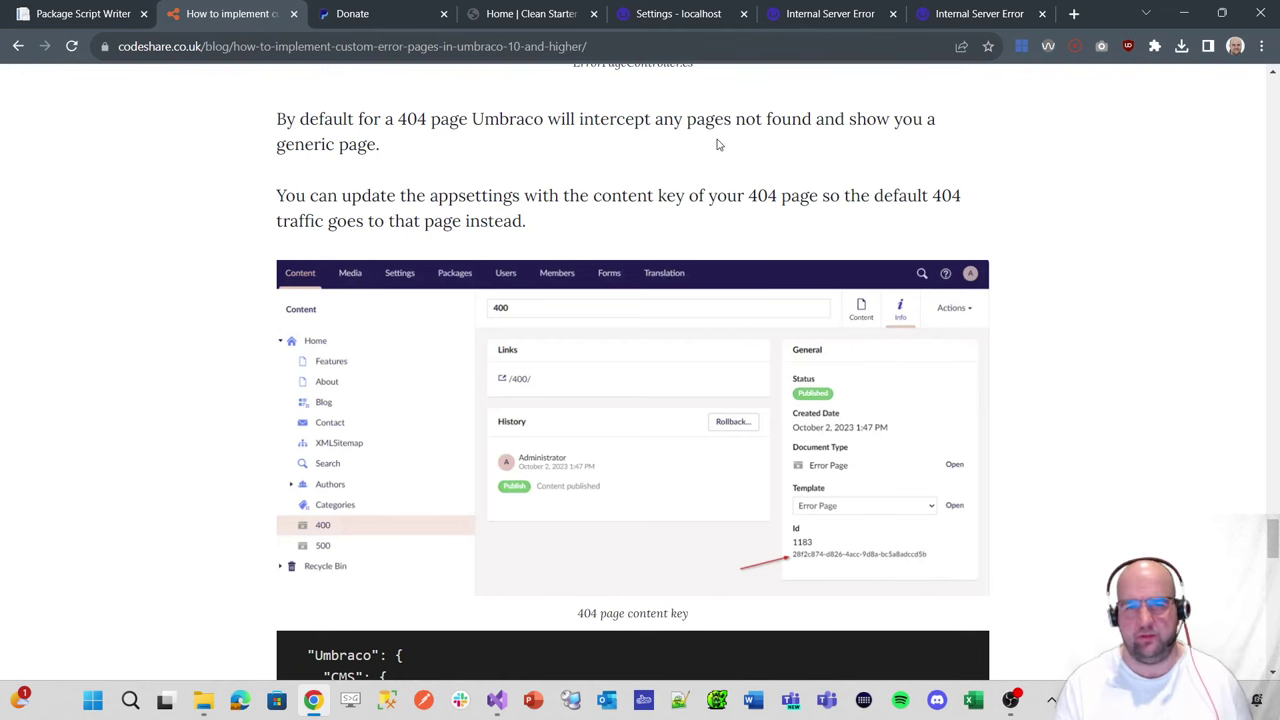
- Request localhost:44307/error/ again in its existing browser tab and examine the page from header to footer
{"action": "left_click", "coordinate": [812, 13]}
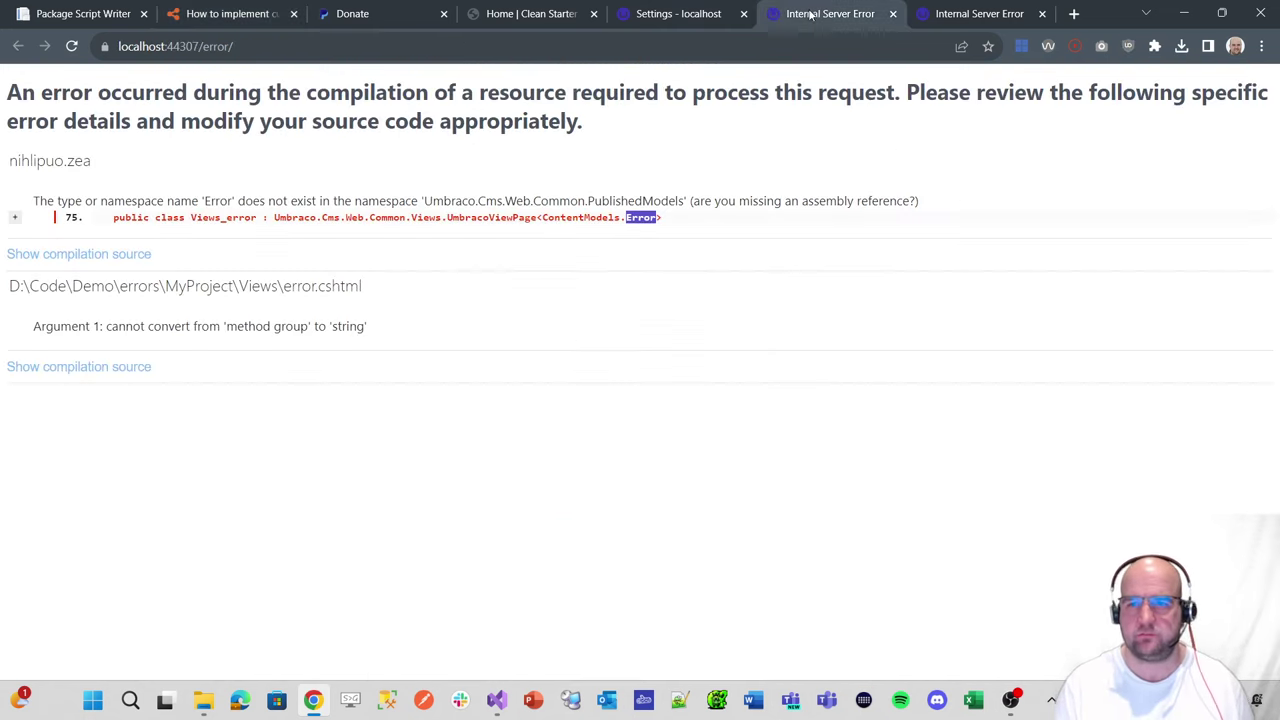
{"action": "left_click", "coordinate": [281, 46]}
{"action": "key", "text": "Return"}
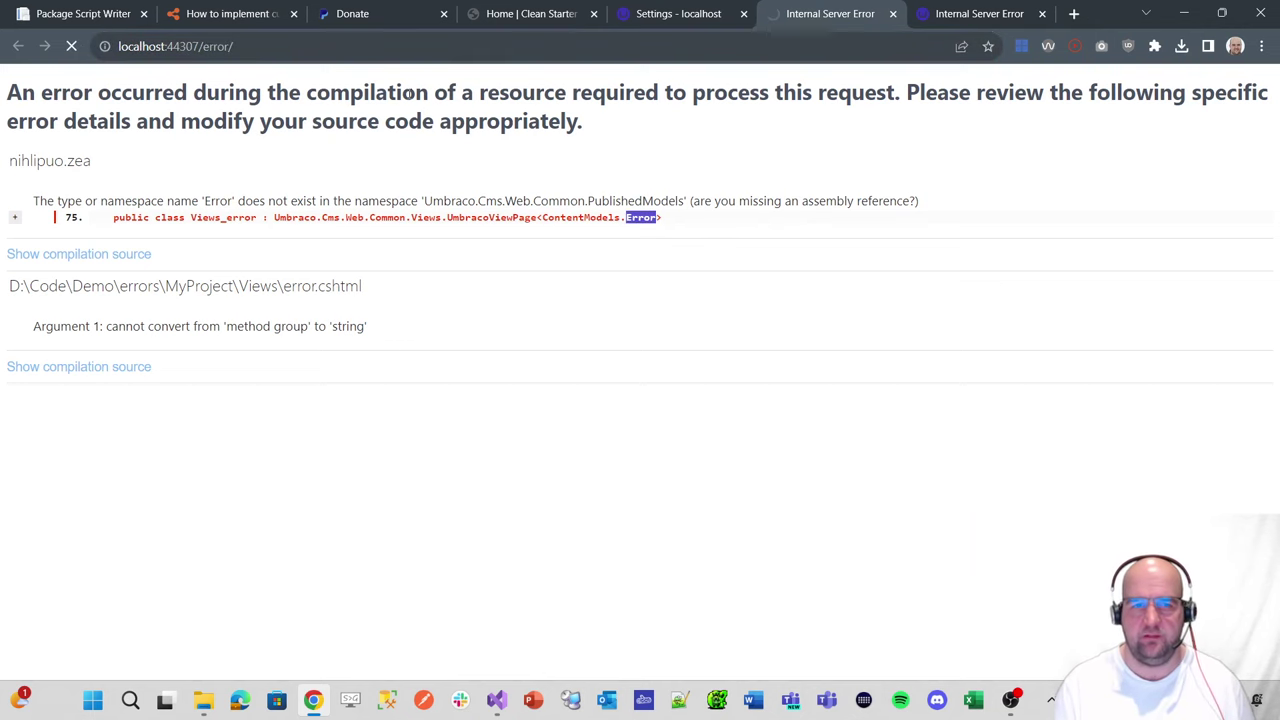
{"action": "scroll", "coordinate": [723, 280], "scroll_direction": "down", "scroll_amount": 2}
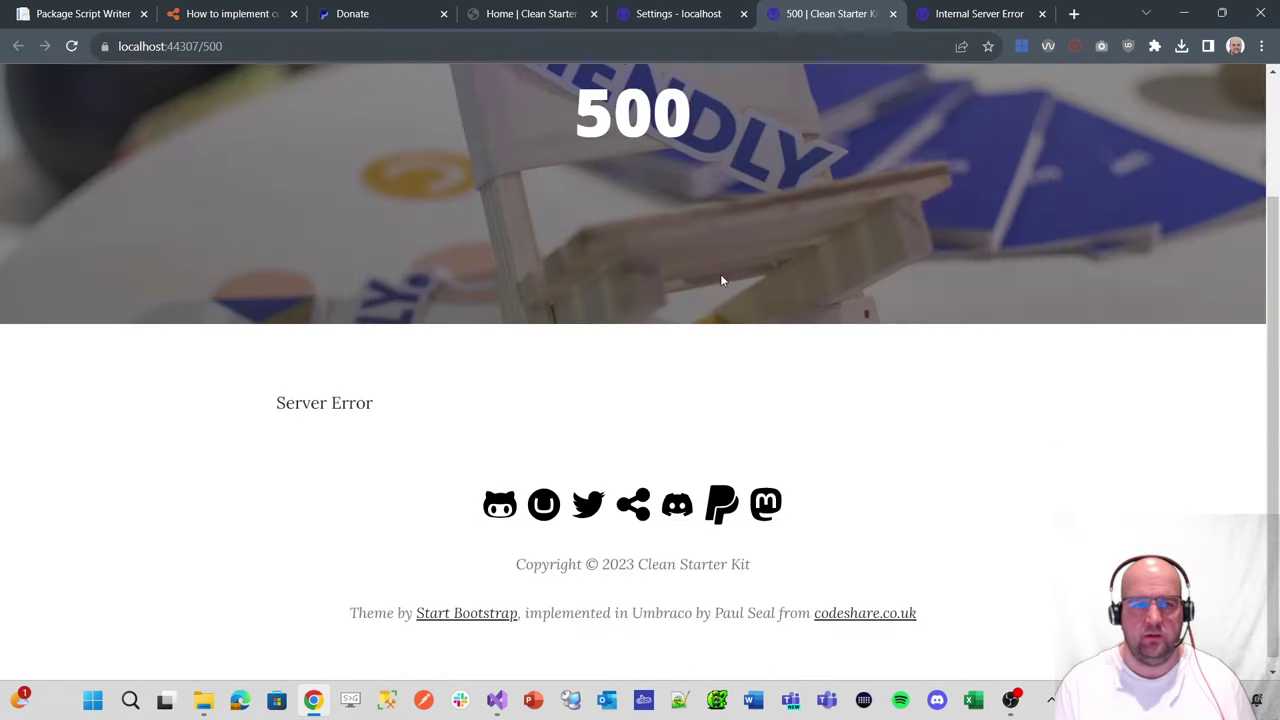
{"action": "scroll", "coordinate": [845, 330], "scroll_direction": "up", "scroll_amount": 2}
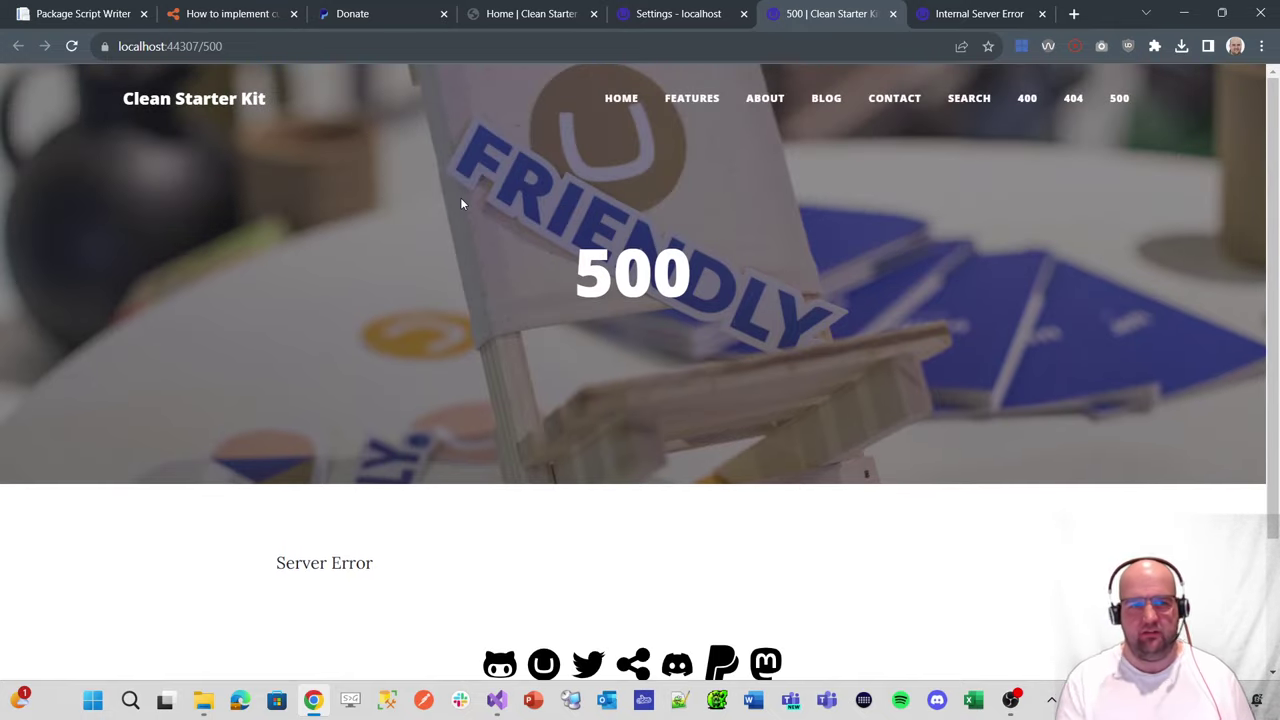
{"action": "scroll", "coordinate": [740, 268], "scroll_direction": "down", "scroll_amount": 2}
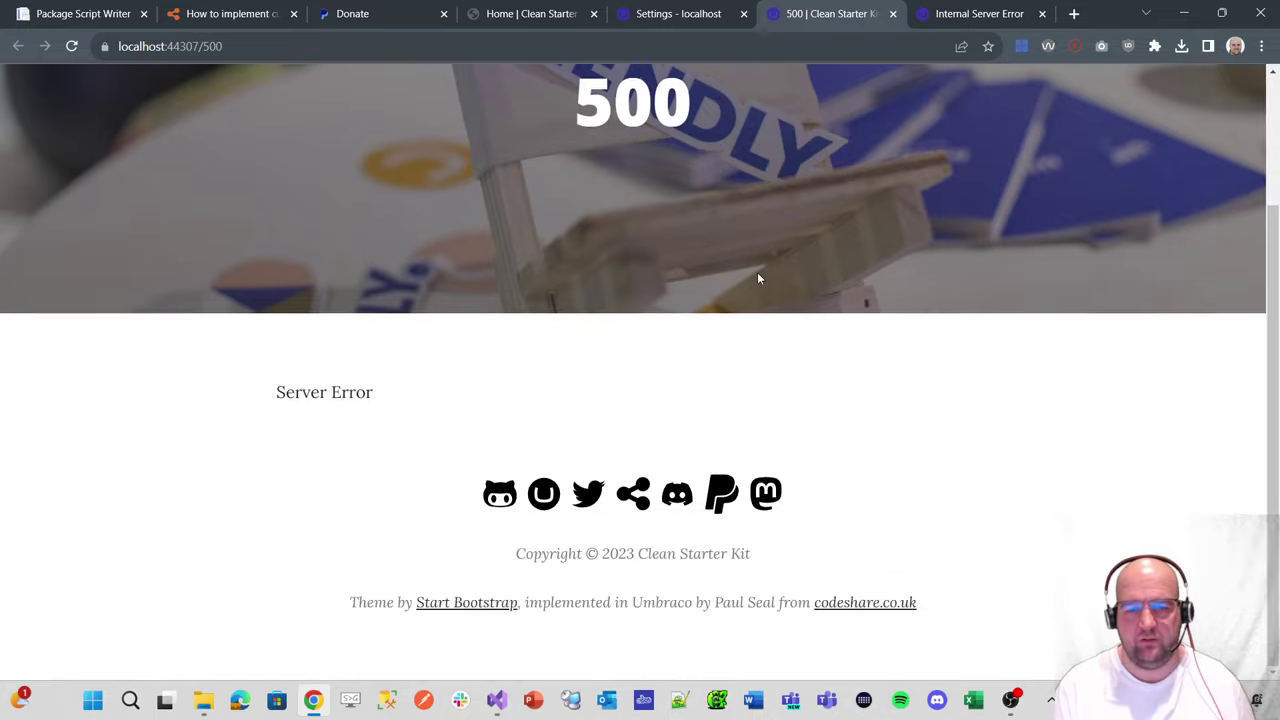
{"action": "scroll", "coordinate": [758, 272], "scroll_direction": "up", "scroll_amount": 2}
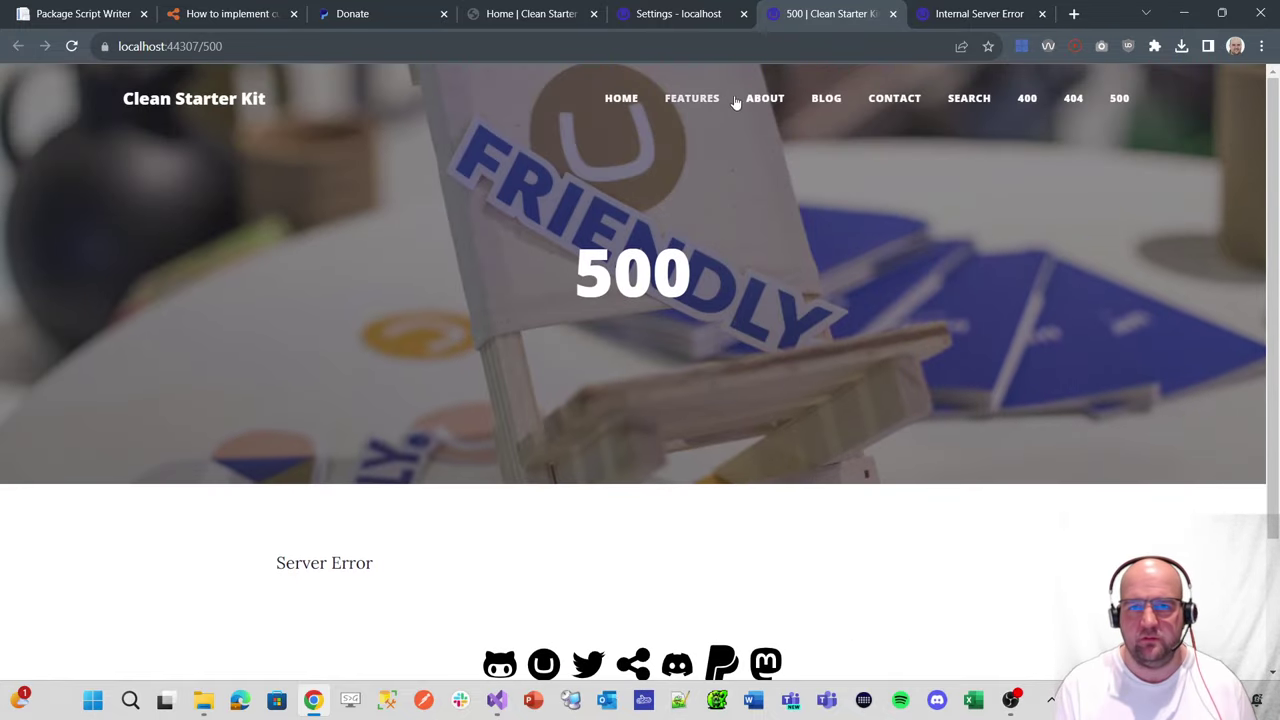
- Request the nonexistent address localhost:44307/asdasdsad in the current browser tab and examine the page it returns
{"action": "left_click", "coordinate": [545, 47]}
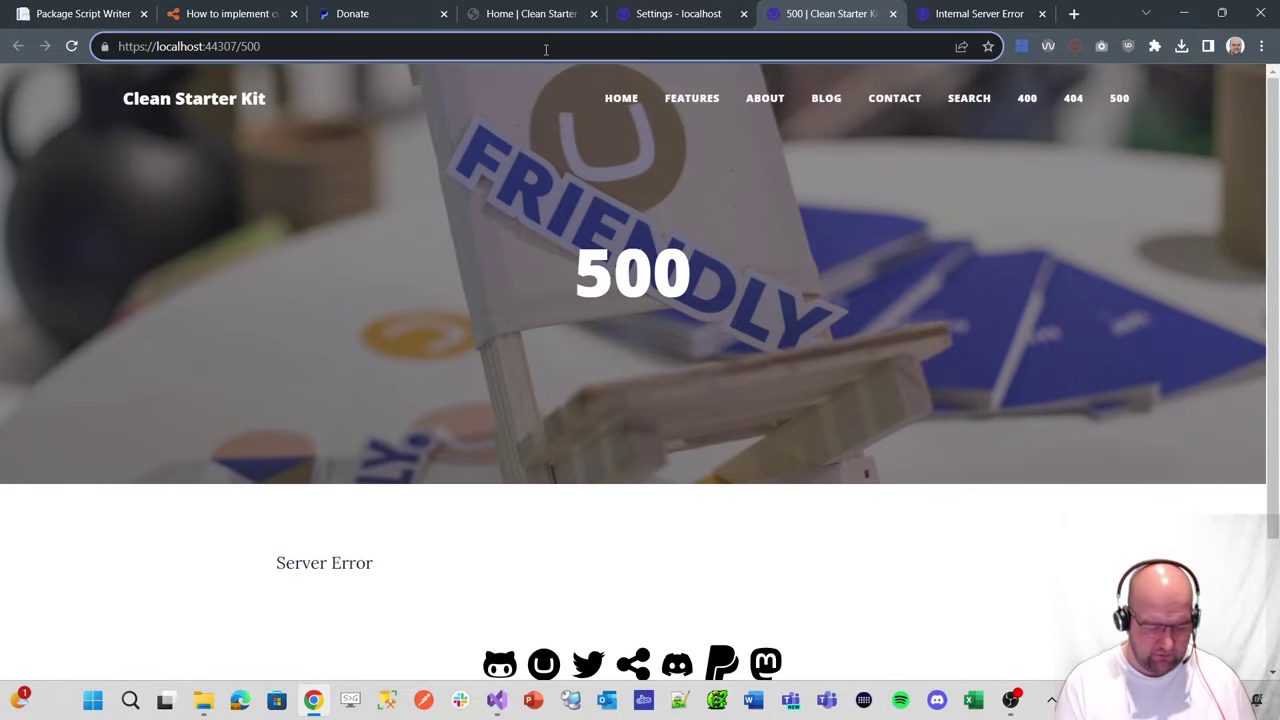
{"action": "key", "text": "BackSpace"}
{"action": "key", "text": "BackSpace"}
{"action": "key", "text": "BackSpace"}
{"action": "type", "text": "/asdasdsad"}
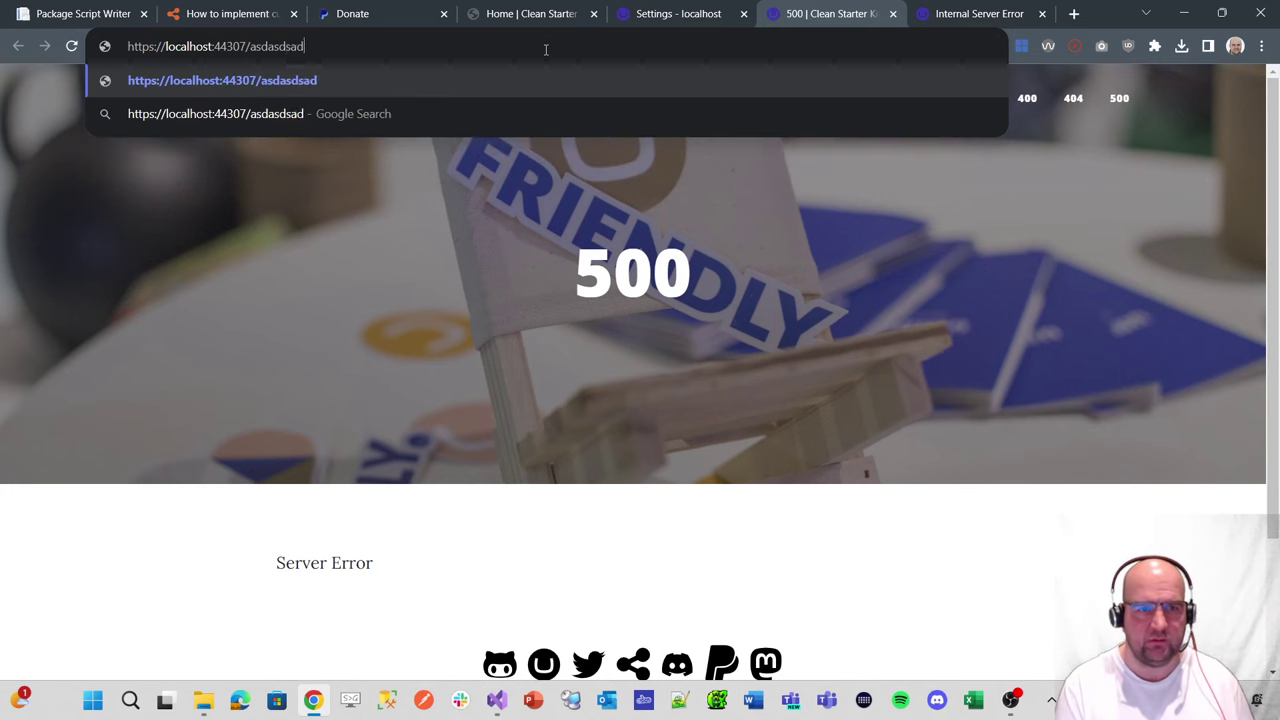
{"action": "key", "text": "Return"}
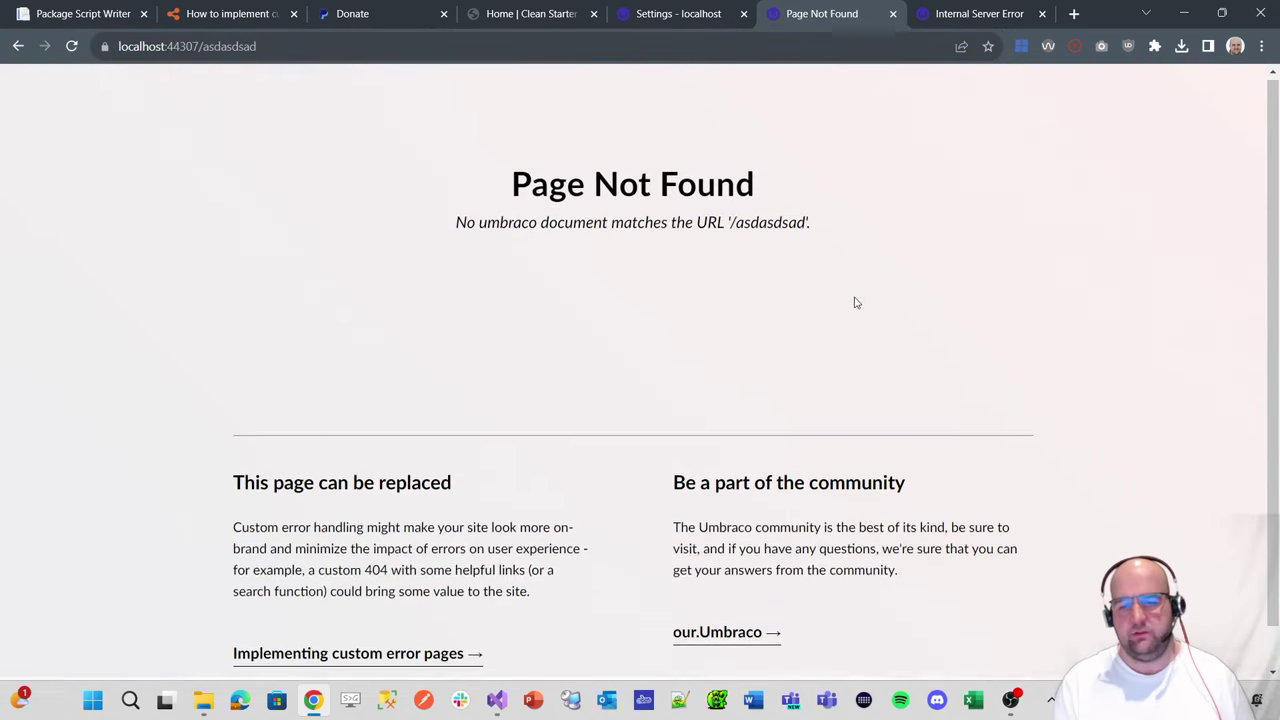
{"action": "scroll", "coordinate": [852, 310], "scroll_direction": "down", "scroll_amount": 1}
{"action": "scroll", "coordinate": [835, 320], "scroll_direction": "up", "scroll_amount": 1}
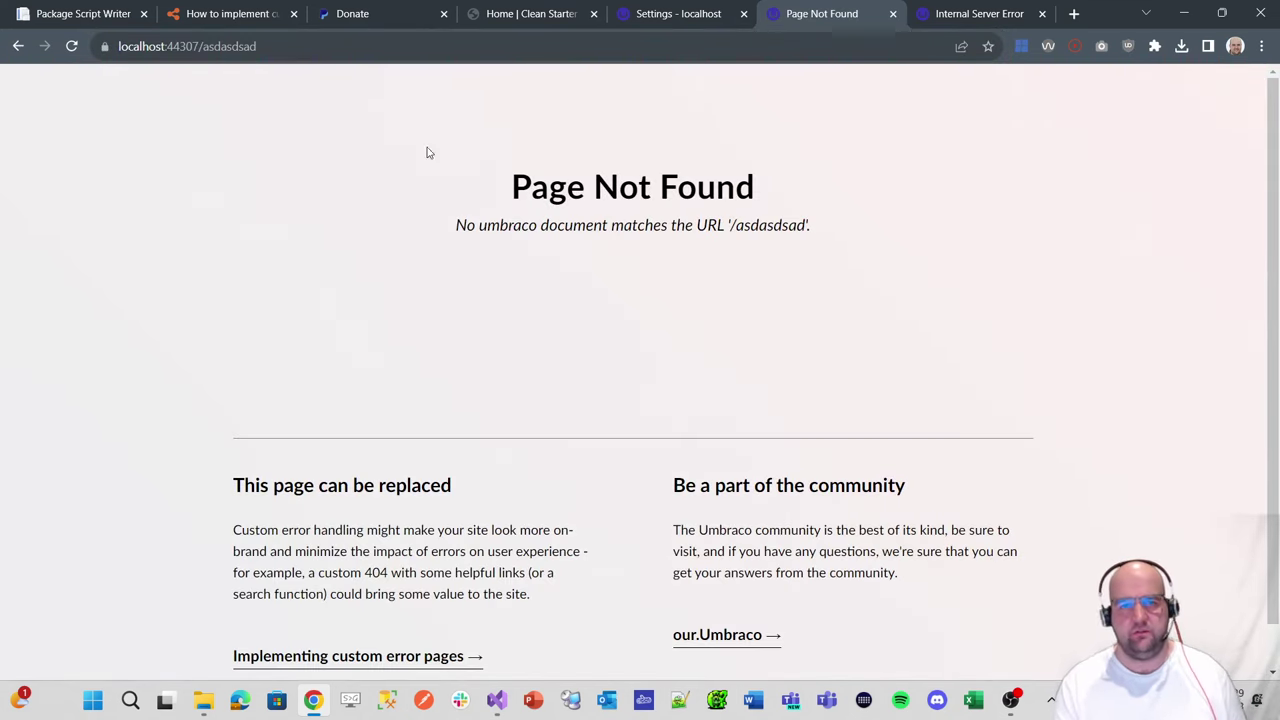
- Copy the Error404Collection block from the codeshare post and insert it, with a trailing comma, at the start of Content in appsettings.json in Visual Studio
{"action": "left_click", "coordinate": [226, 16]}
{"action": "scroll", "coordinate": [603, 237], "scroll_direction": "down", "scroll_amount": 5}
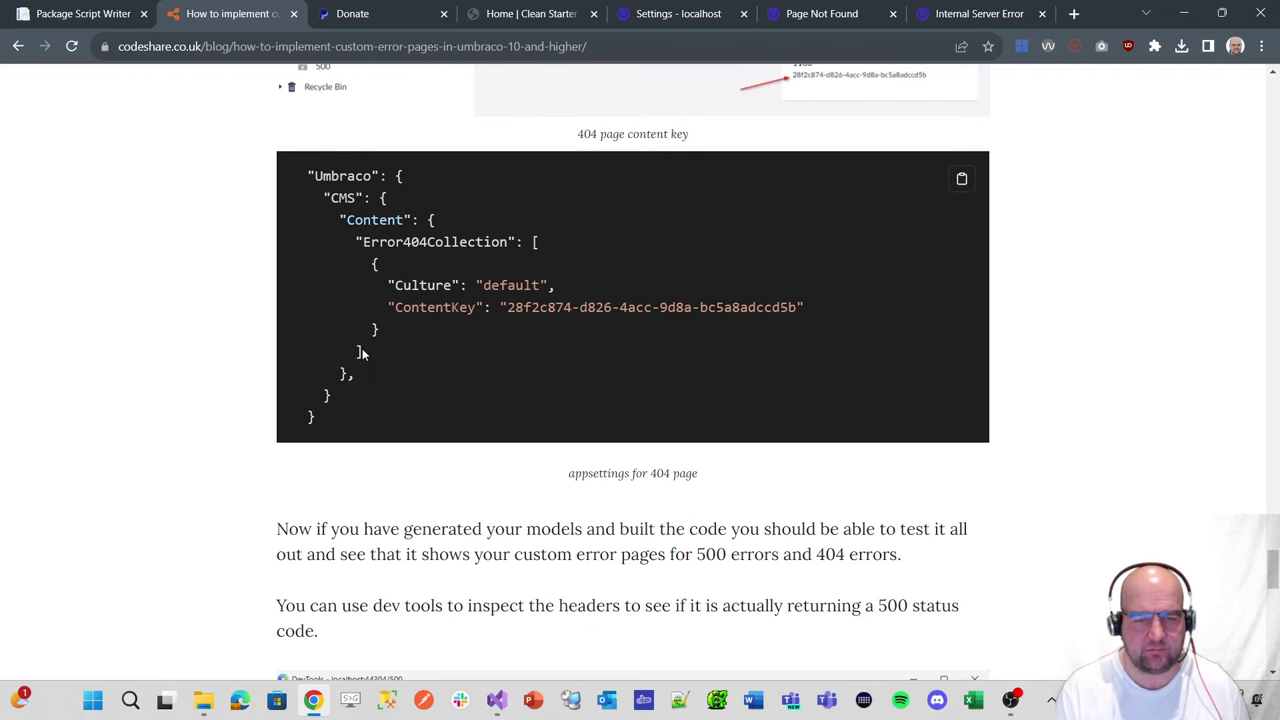
{"action": "left_click_drag", "start_coordinate": [363, 352], "coordinate": [264, 248]}
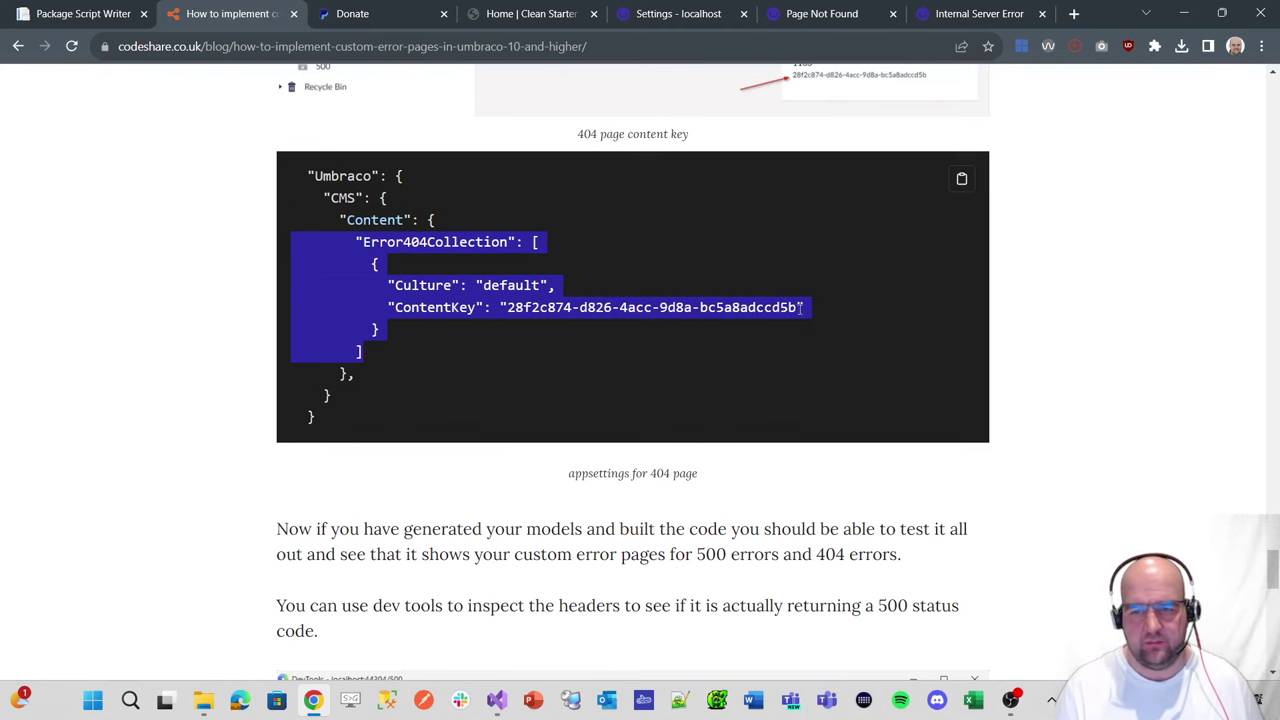
{"action": "key", "text": "alt+Tab"}
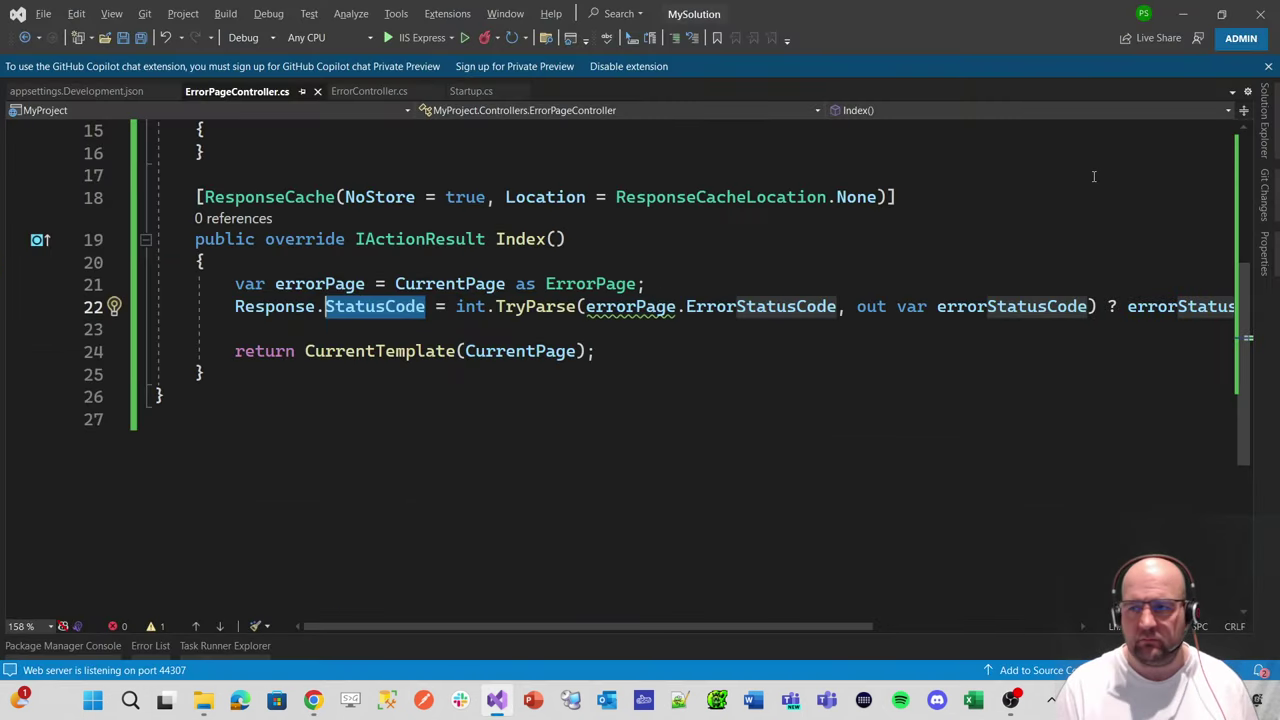
{"action": "left_click", "coordinate": [1262, 147]}
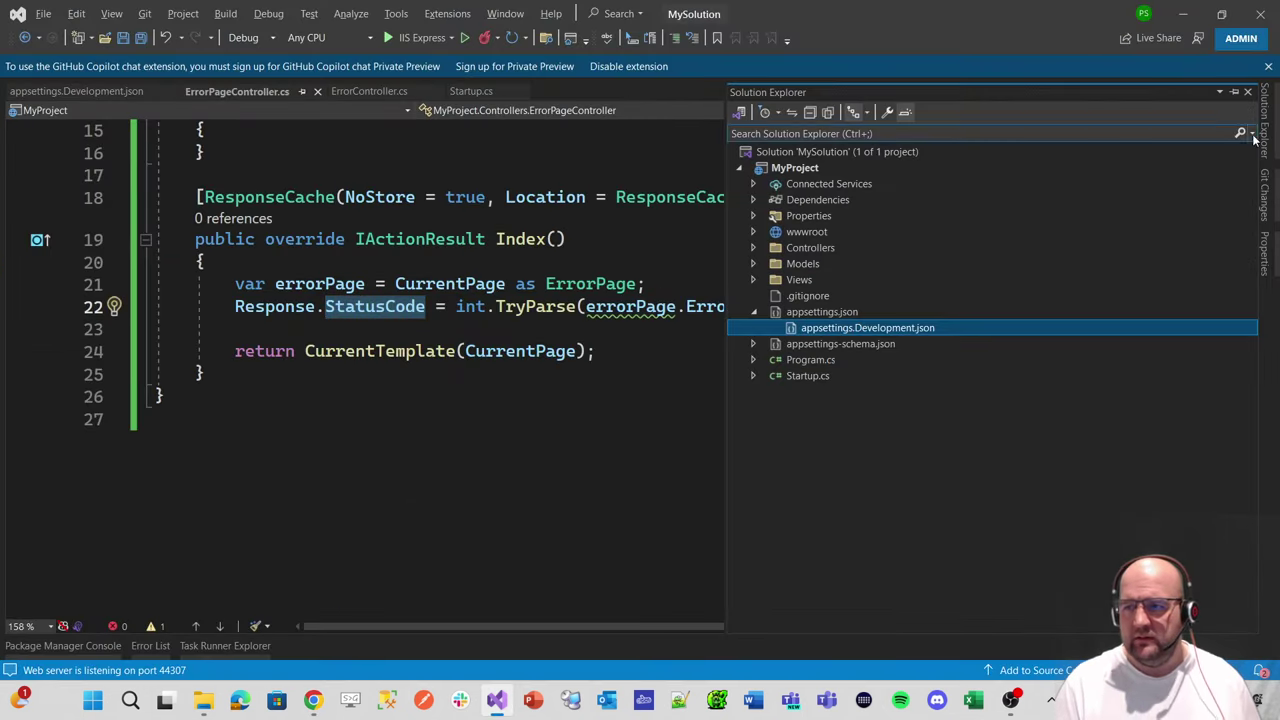
{"action": "double_click", "coordinate": [808, 312]}
{"action": "scroll", "coordinate": [537, 309], "scroll_direction": "down", "scroll_amount": 4}
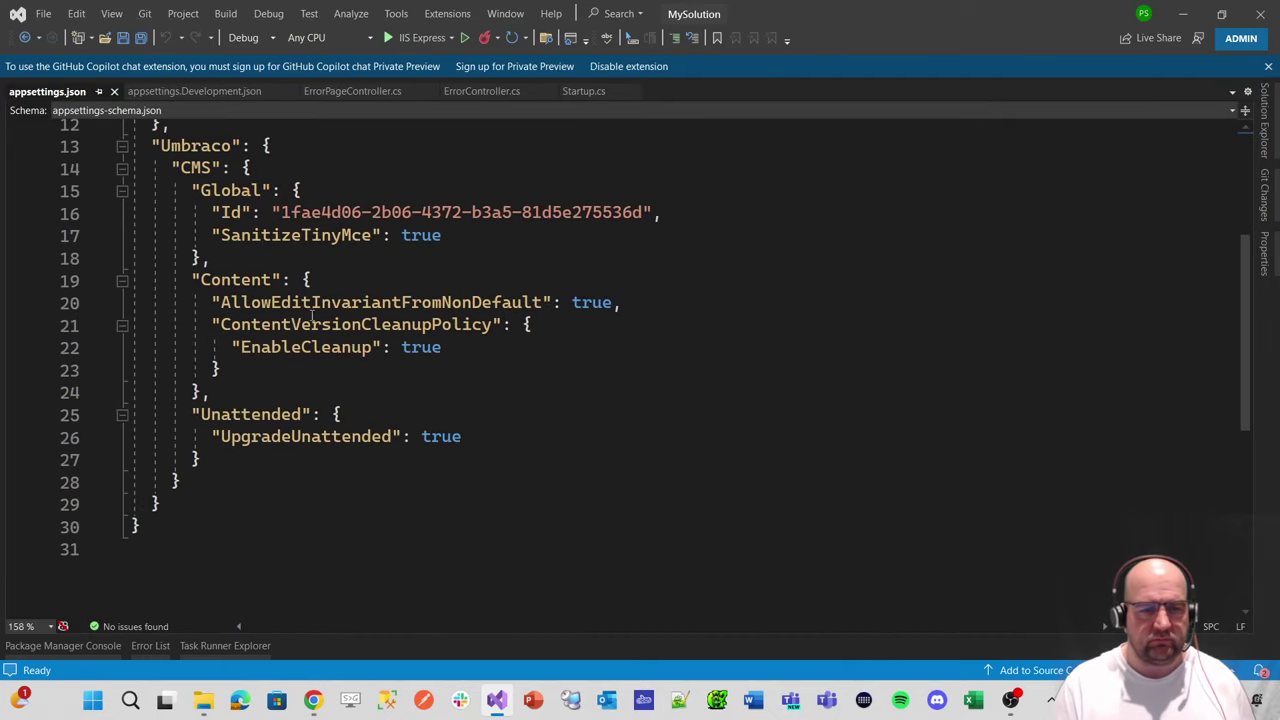
{"action": "left_click", "coordinate": [338, 279]}
{"action": "key", "text": "Return"}
{"action": "type", "text": "\"Error404Collection\": [   {     \"Culture\": \"default\",     \"ContentKey\": \"28f2c874-d826-4acc-9d8a-bc5a8adccd5b\"   } ],"}
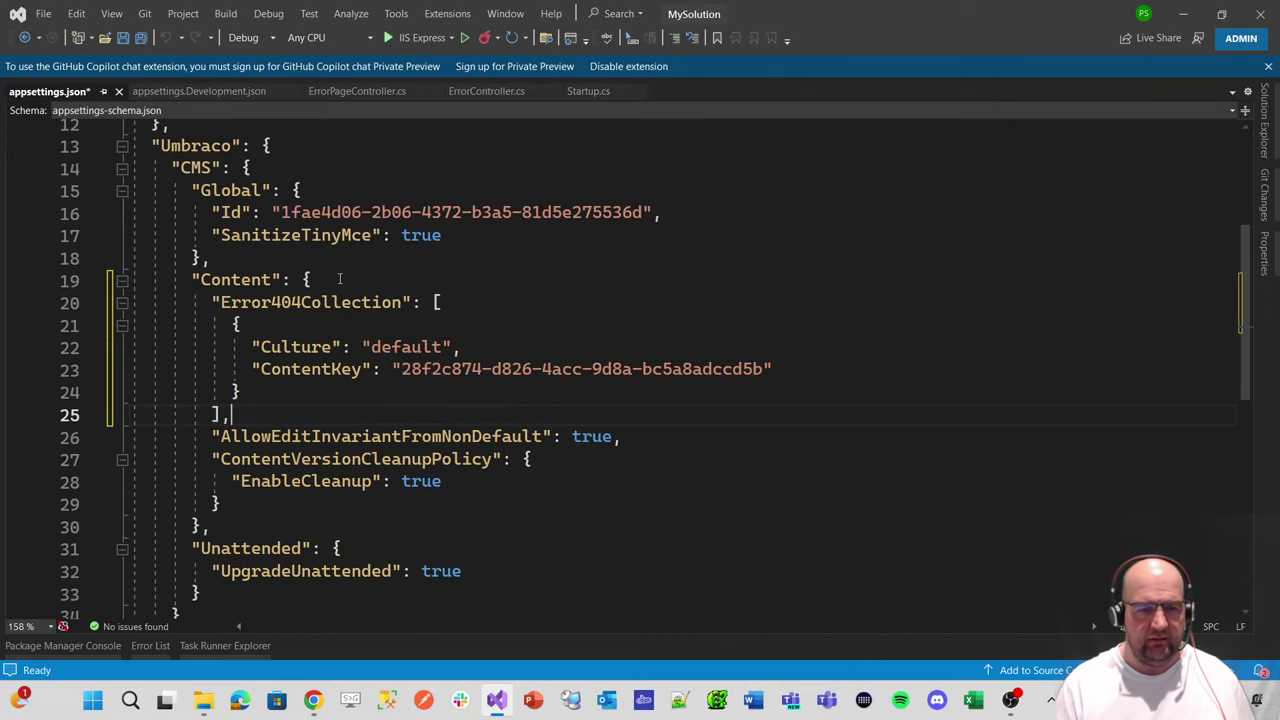
- Switch to the Umbraco backoffice in Chrome and copy the 404 content page's GUID from its general information
{"action": "key", "text": "alt+Tab"}
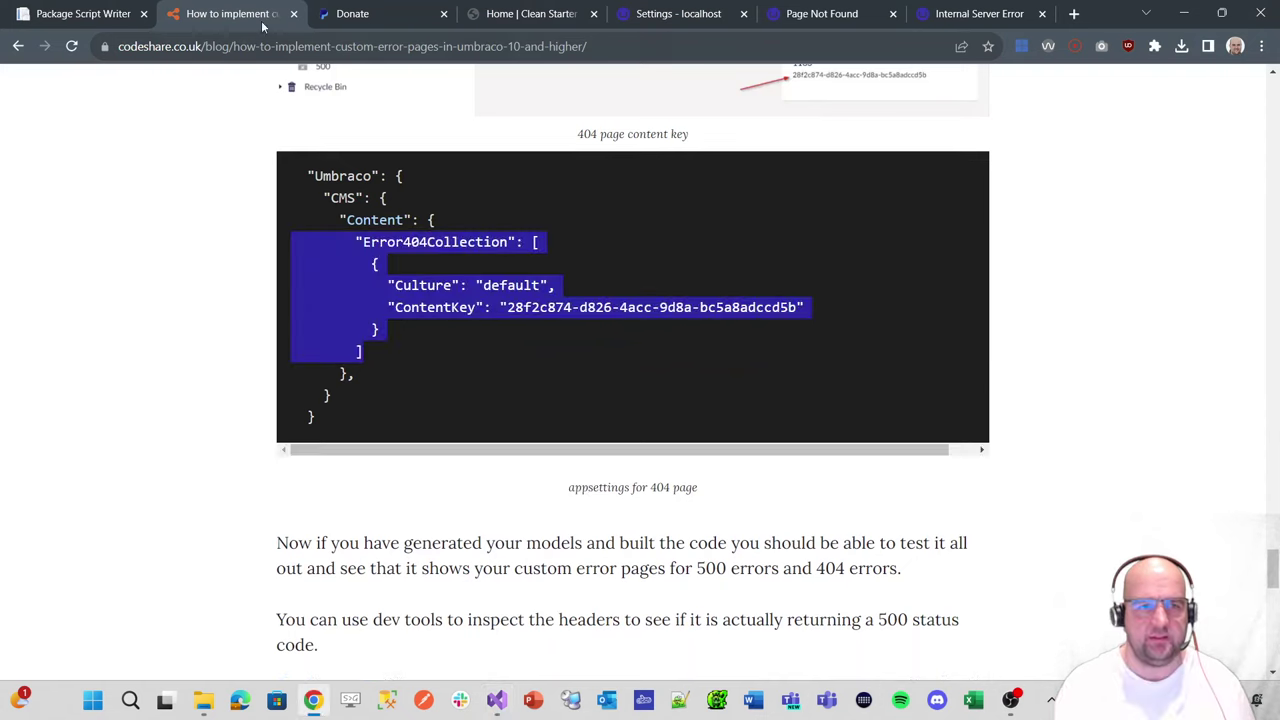
{"action": "left_click", "coordinate": [640, 14]}
{"action": "left_click", "coordinate": [89, 86]}
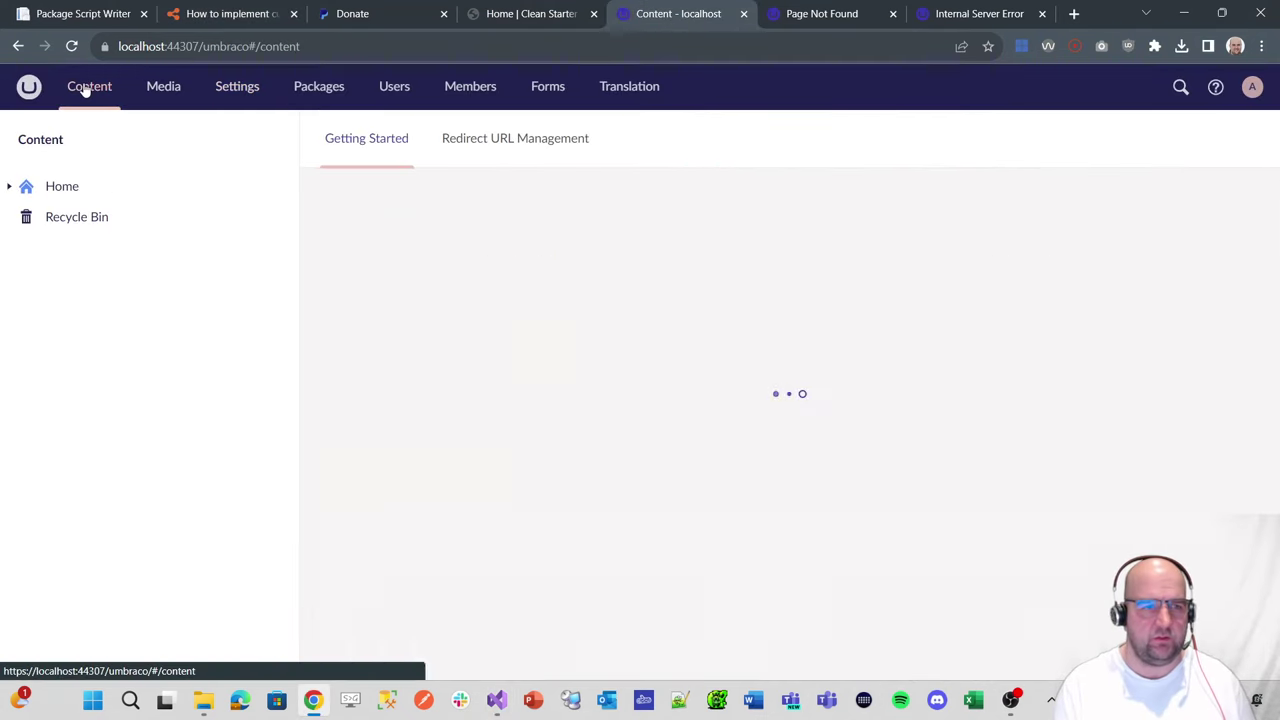
{"action": "left_click", "coordinate": [9, 186]}
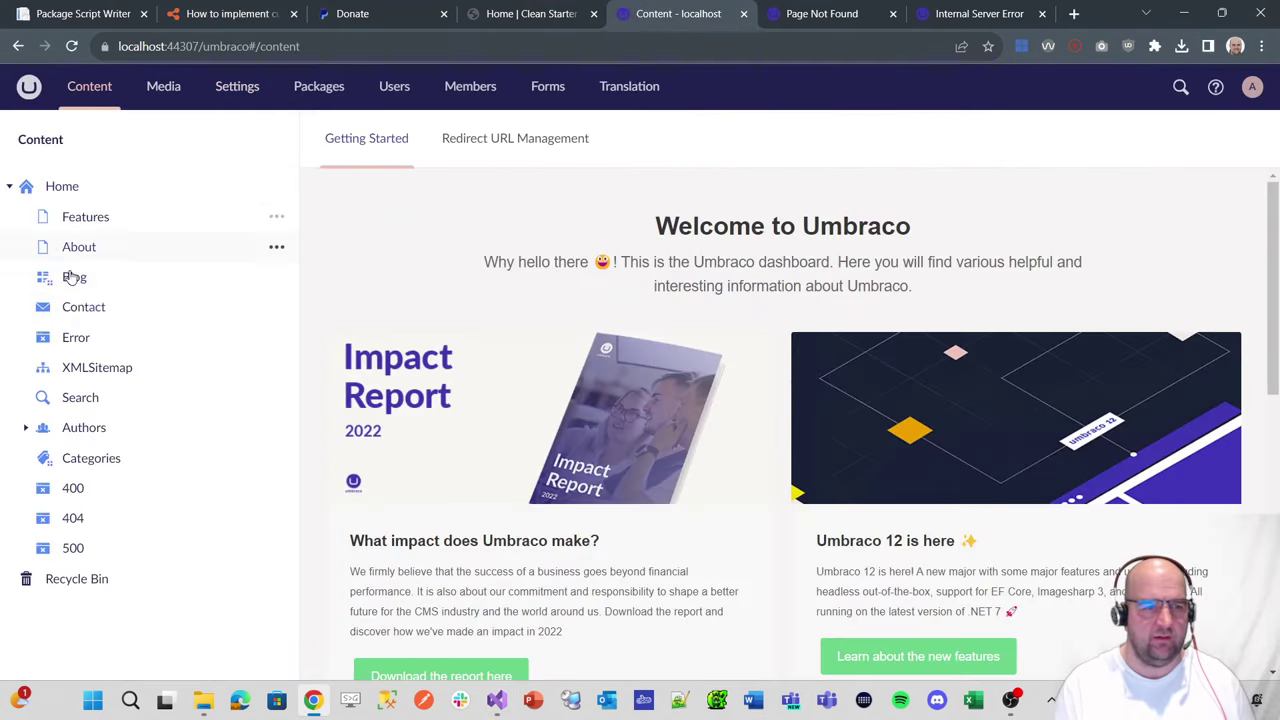
{"action": "left_click", "coordinate": [72, 518]}
{"action": "left_click", "coordinate": [1147, 142]}
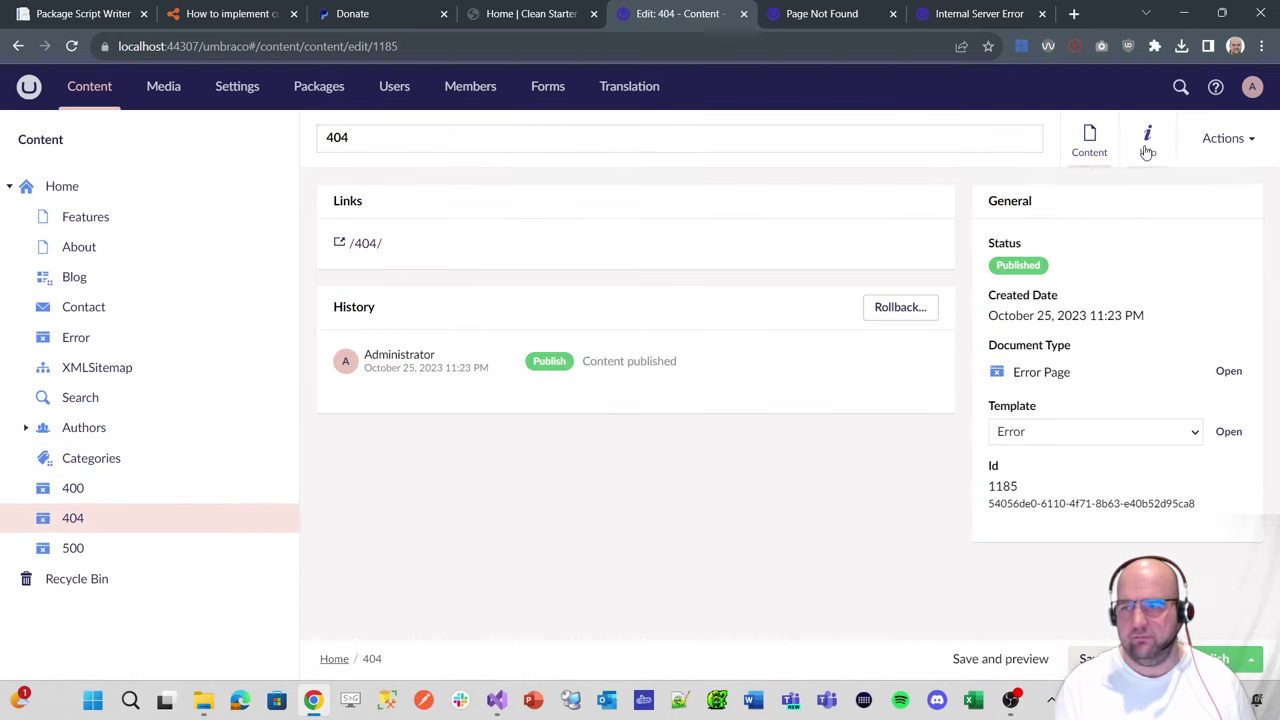
{"action": "left_click_drag", "start_coordinate": [1196, 521], "coordinate": [990, 519]}
{"action": "key", "text": "ctrl+c"}
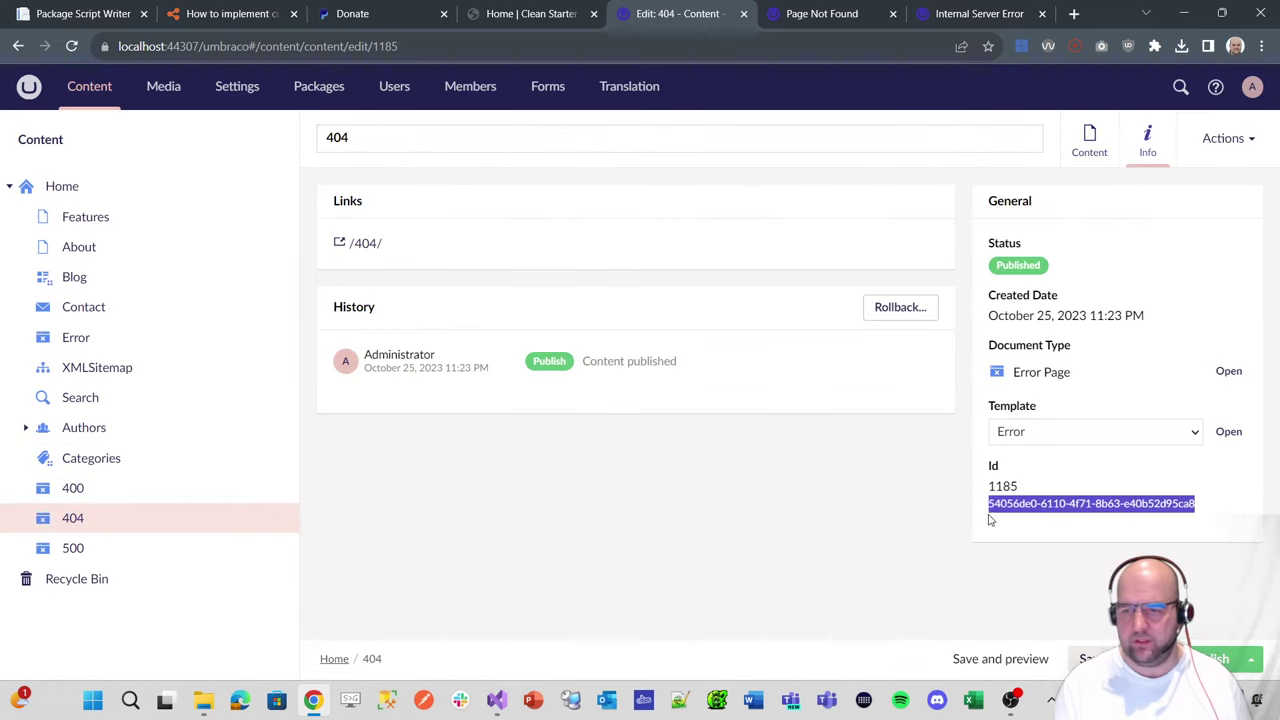
- In Visual Studio, set the Error404Collection ContentKey to 54056de0-6110-4f71-8b63-e40b52d95ca8, save appsettings.json and run the site without debugging
{"action": "key", "text": "alt+Tab"}
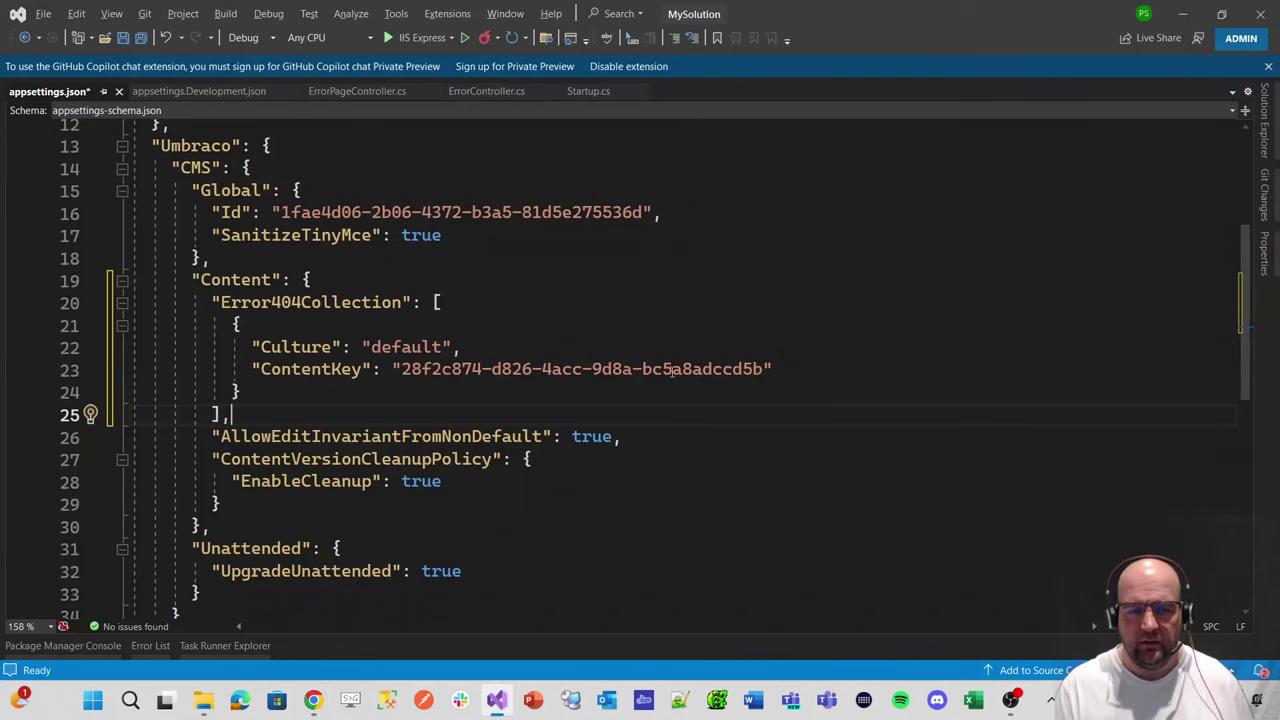
{"action": "left_click_drag", "start_coordinate": [401, 368], "coordinate": [764, 369]}
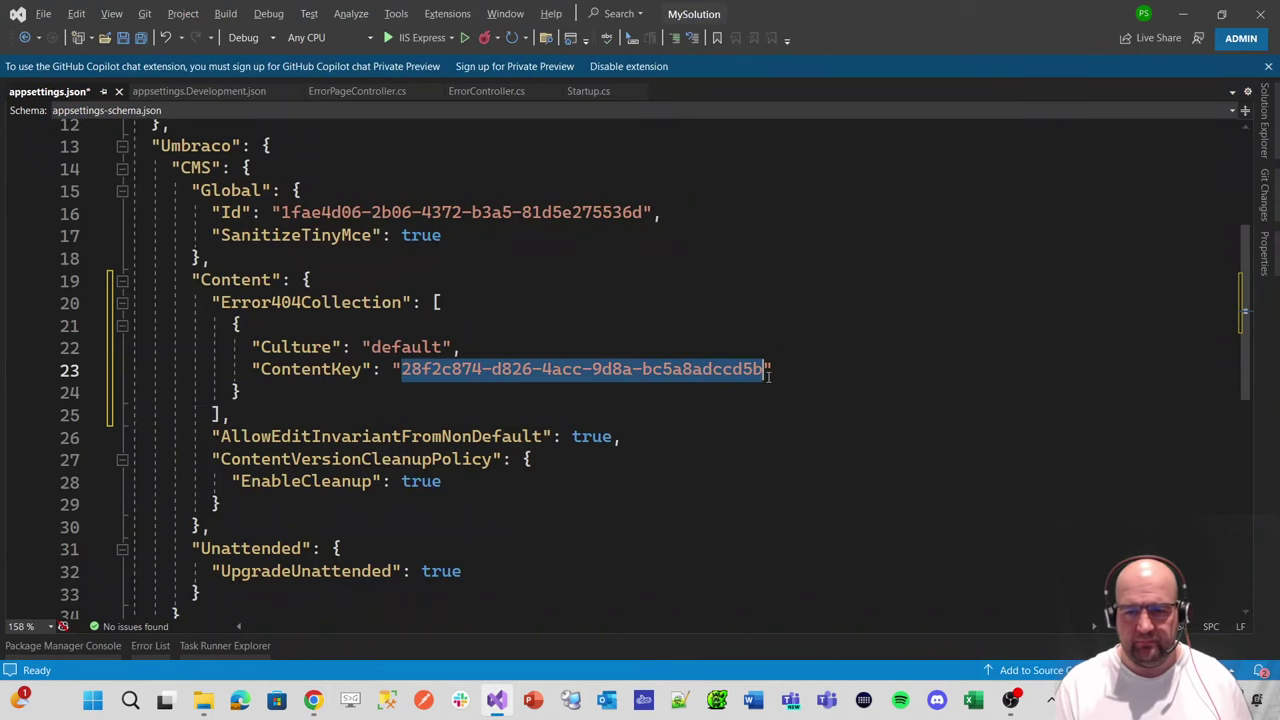
{"action": "key", "text": "ctrl+v"}
{"action": "key", "text": "ctrl+s"}
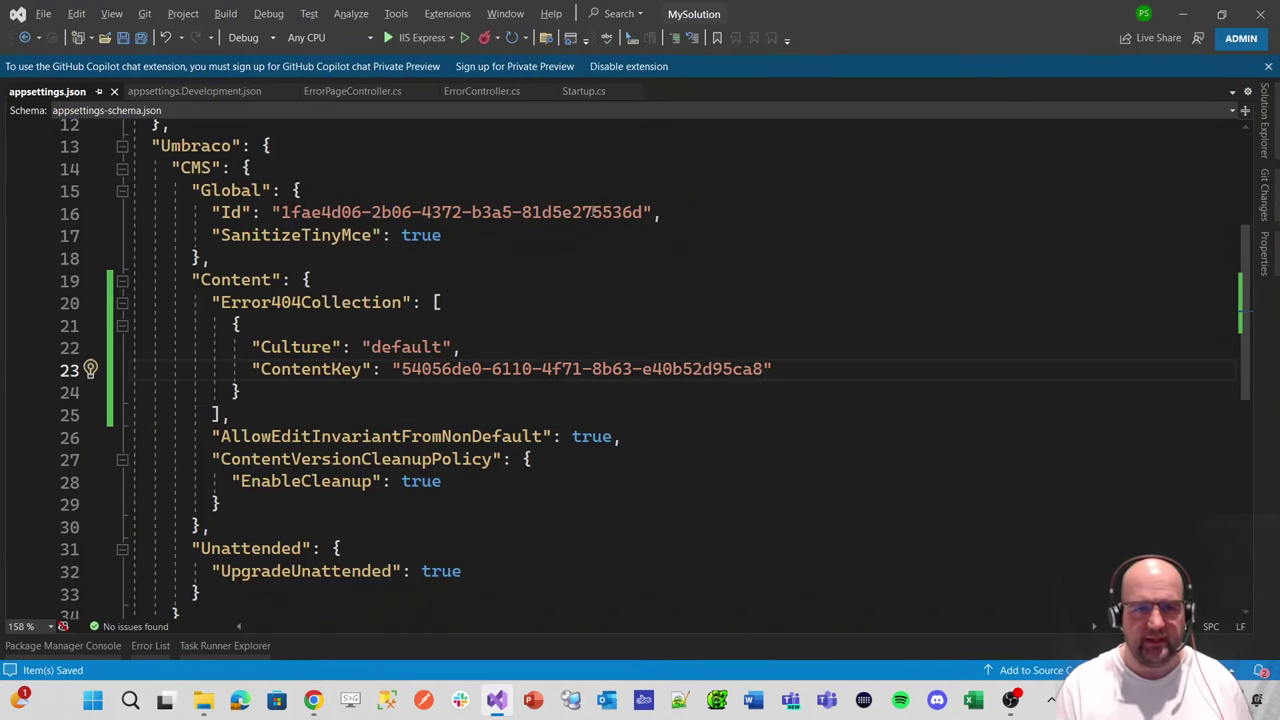
{"action": "left_click", "coordinate": [465, 39]}
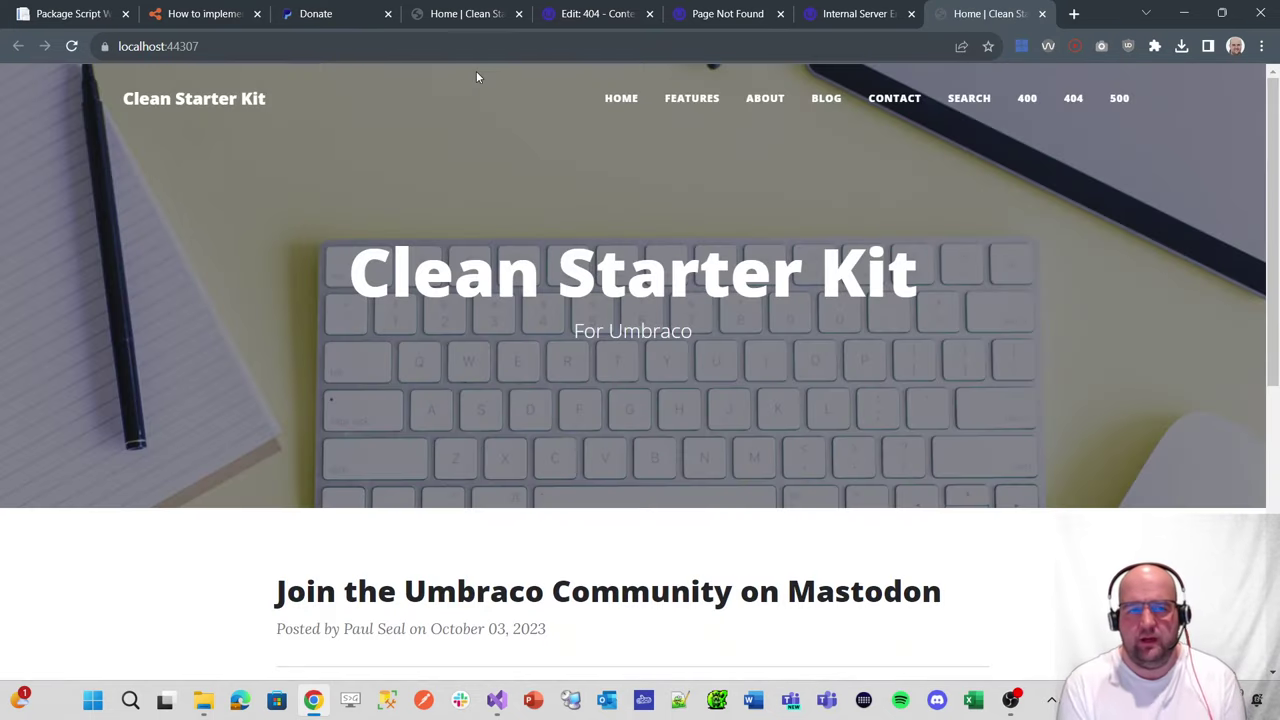
- Request localhost:44307/asdasdsad again in its existing browser tab to test the custom 404 page
{"action": "left_click", "coordinate": [720, 14]}
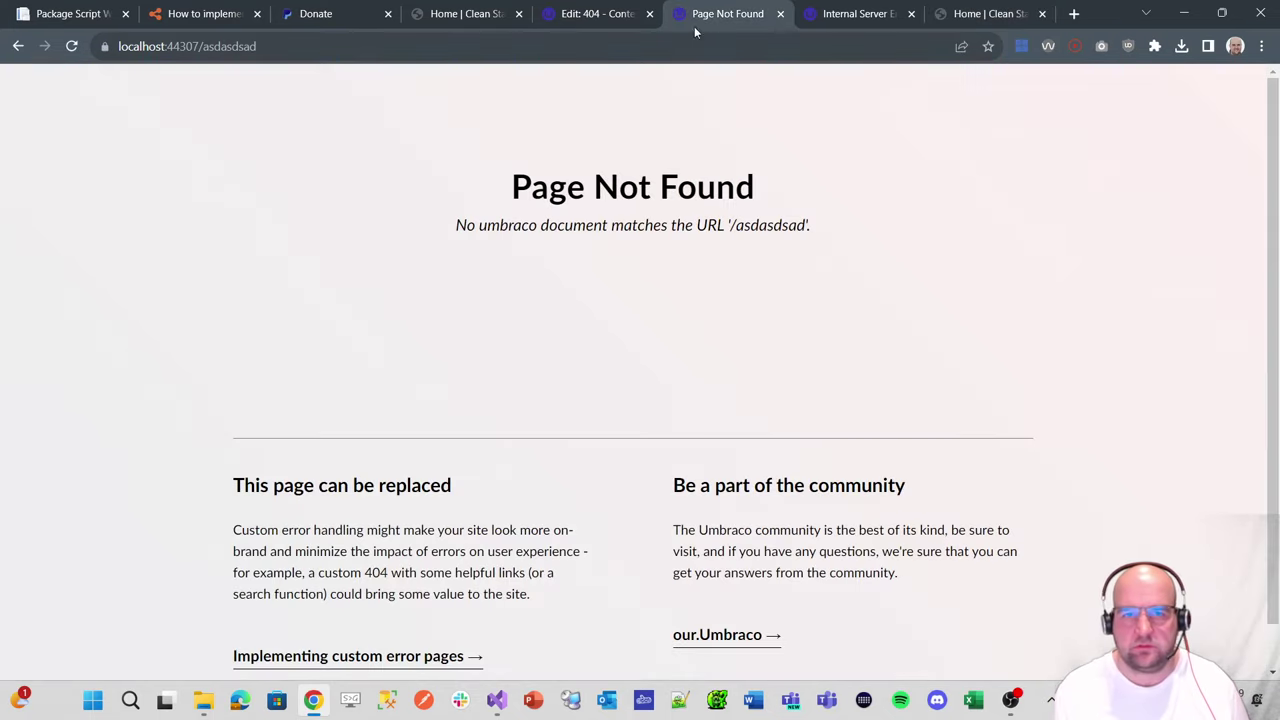
{"action": "left_click", "coordinate": [452, 44]}
{"action": "key", "text": "Return"}
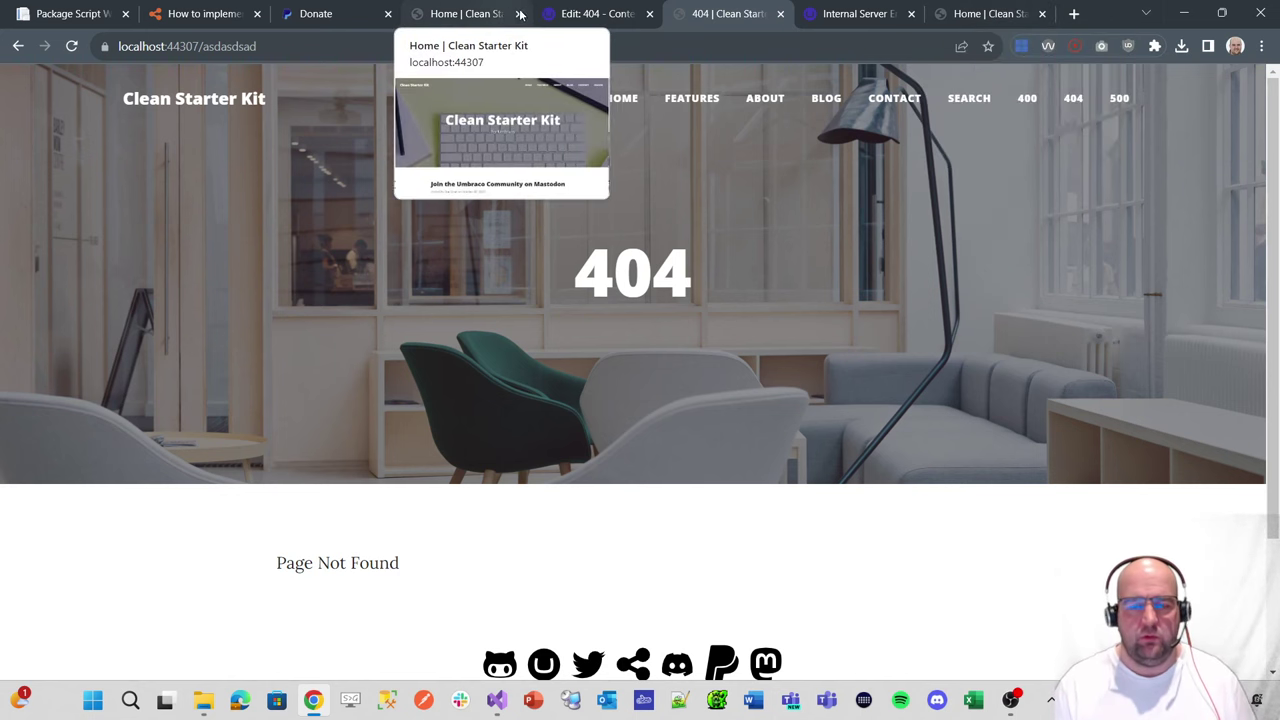
{"action": "left_click", "coordinate": [665, 54]}
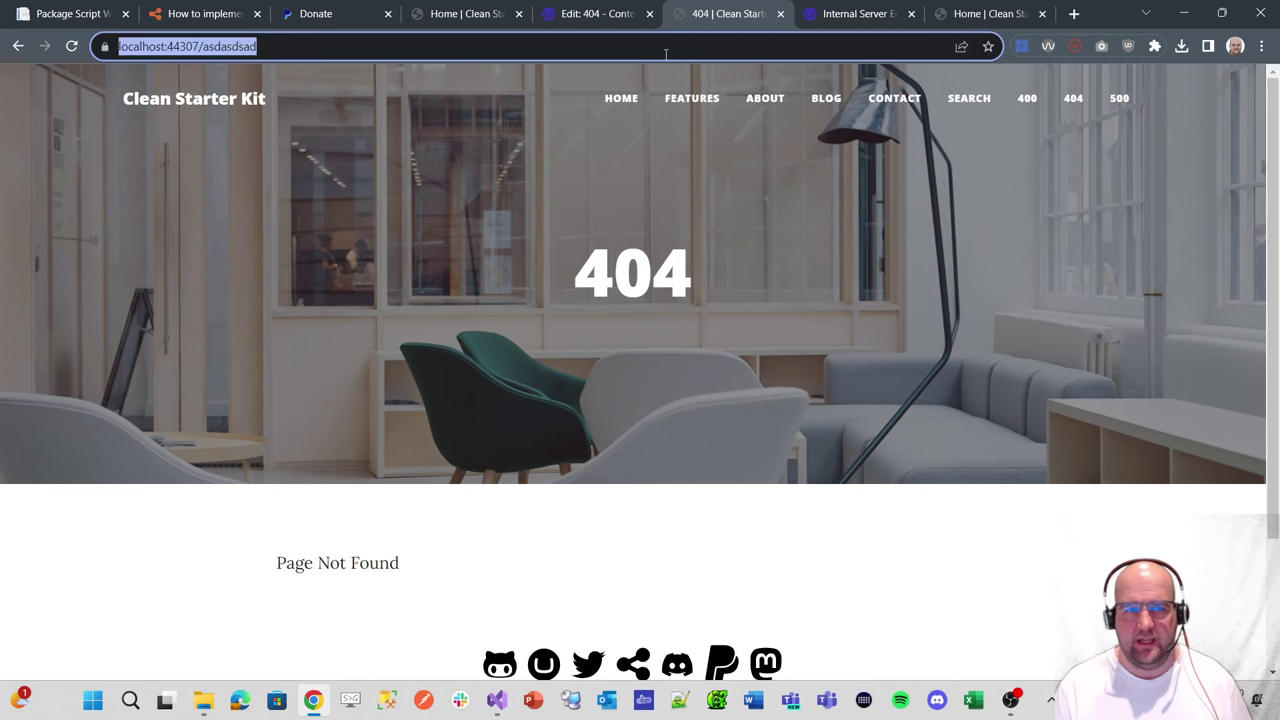
- Read the codeshare post's section on testing the error pages and request localhost:44307/error in the first Home tab
{"action": "left_click", "coordinate": [196, 14]}
{"action": "scroll", "coordinate": [461, 208], "scroll_direction": "down", "scroll_amount": 3}
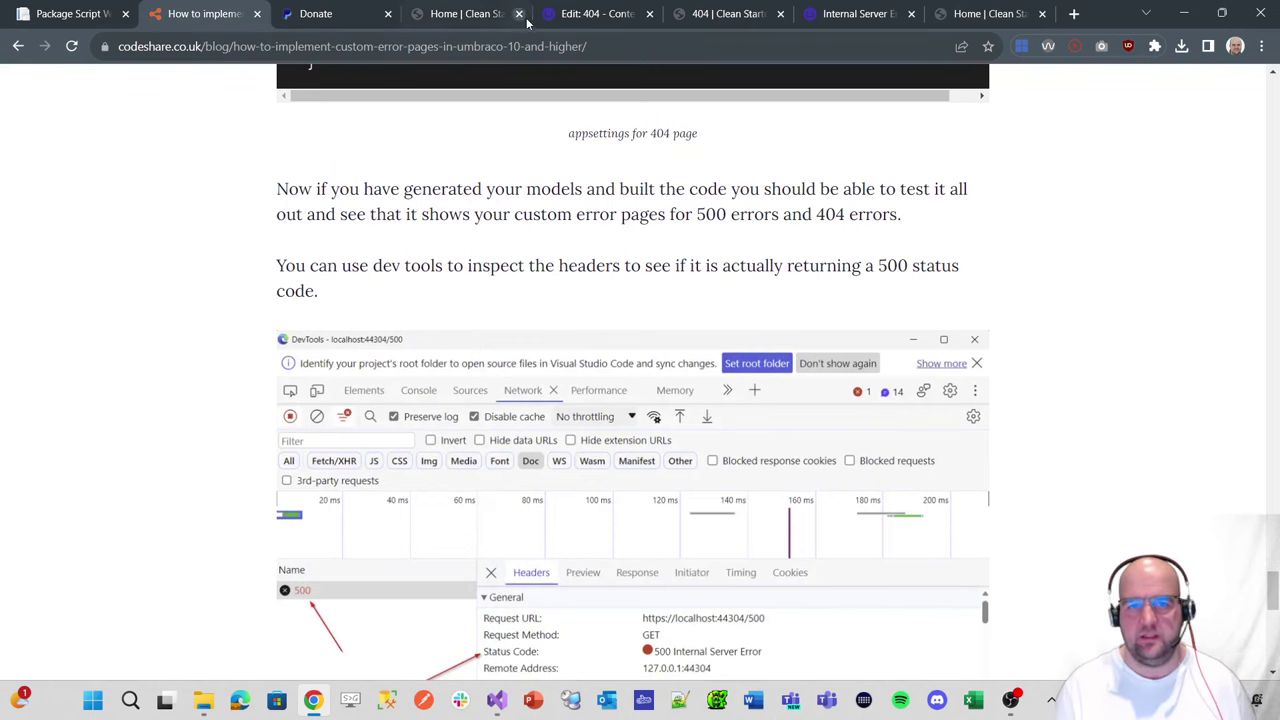
{"action": "left_click", "coordinate": [466, 14]}
{"action": "left_click", "coordinate": [317, 51]}
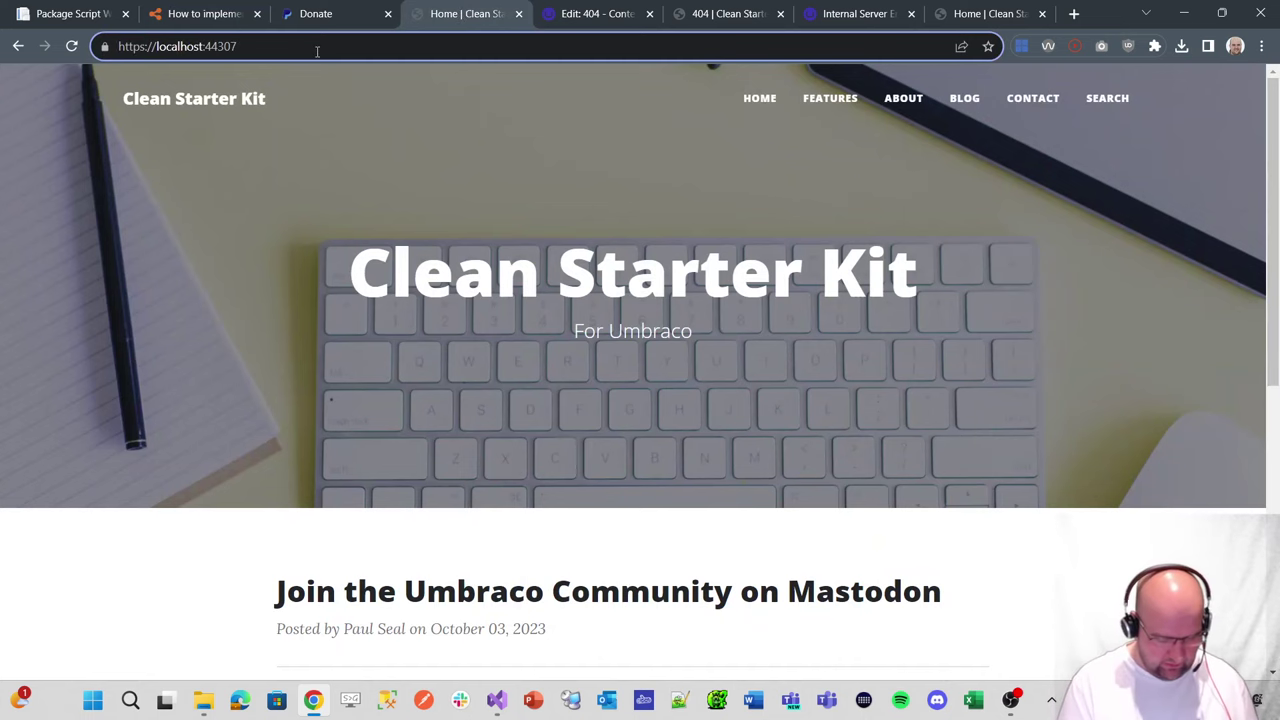
{"action": "type", "text": "/error"}
{"action": "key", "text": "Return"}
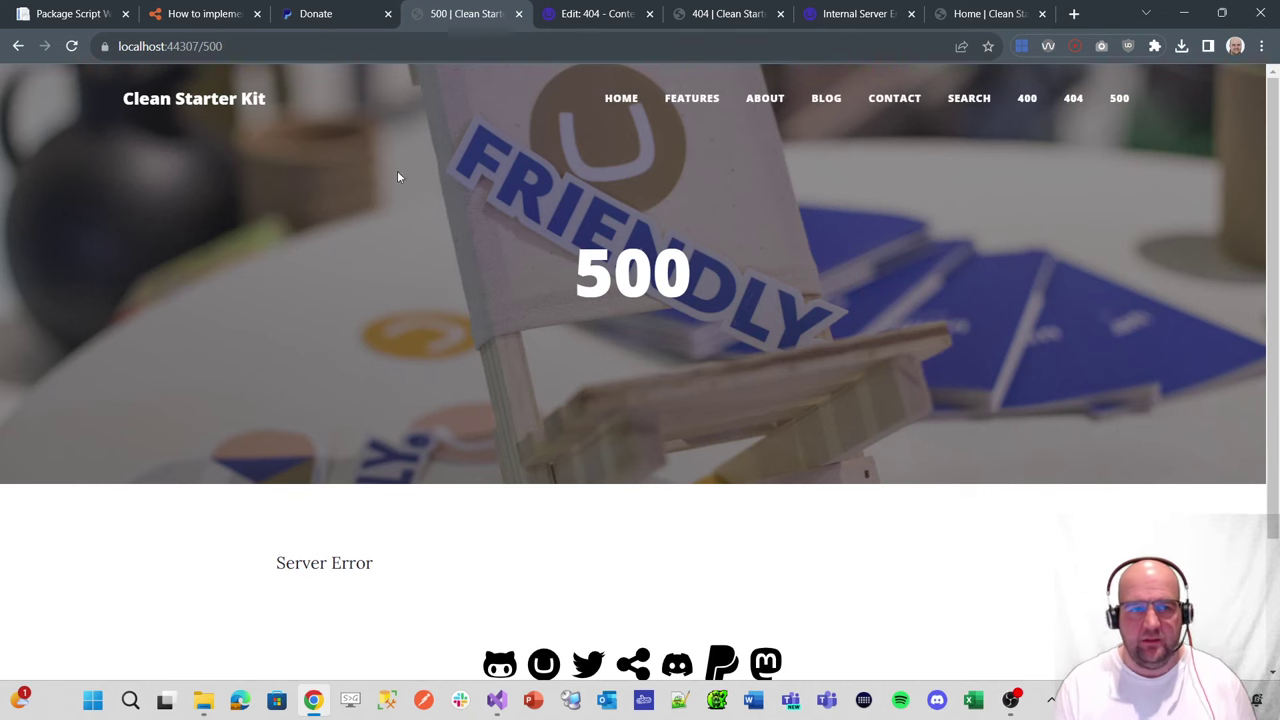
- Switch to Visual Studio and open home.cshtml from the project's Views folder
{"action": "key", "text": "alt+Tab"}
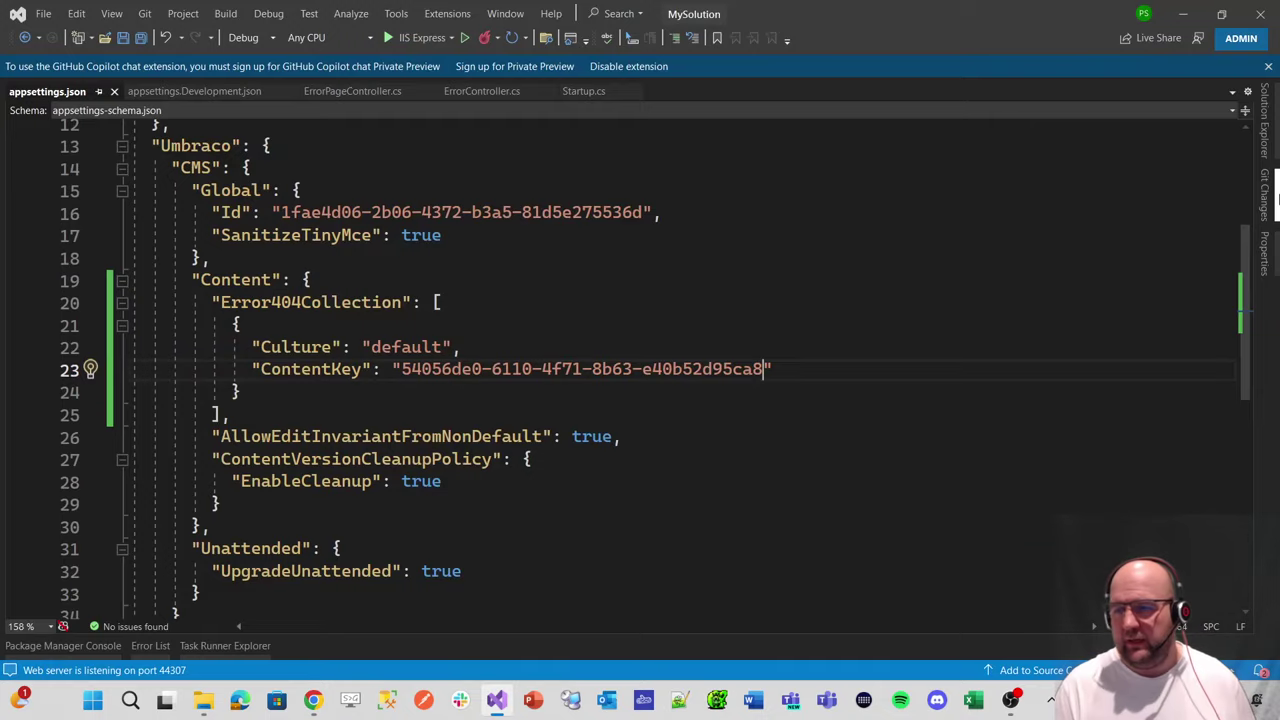
{"action": "mouse_move", "coordinate": [1276, 148]}
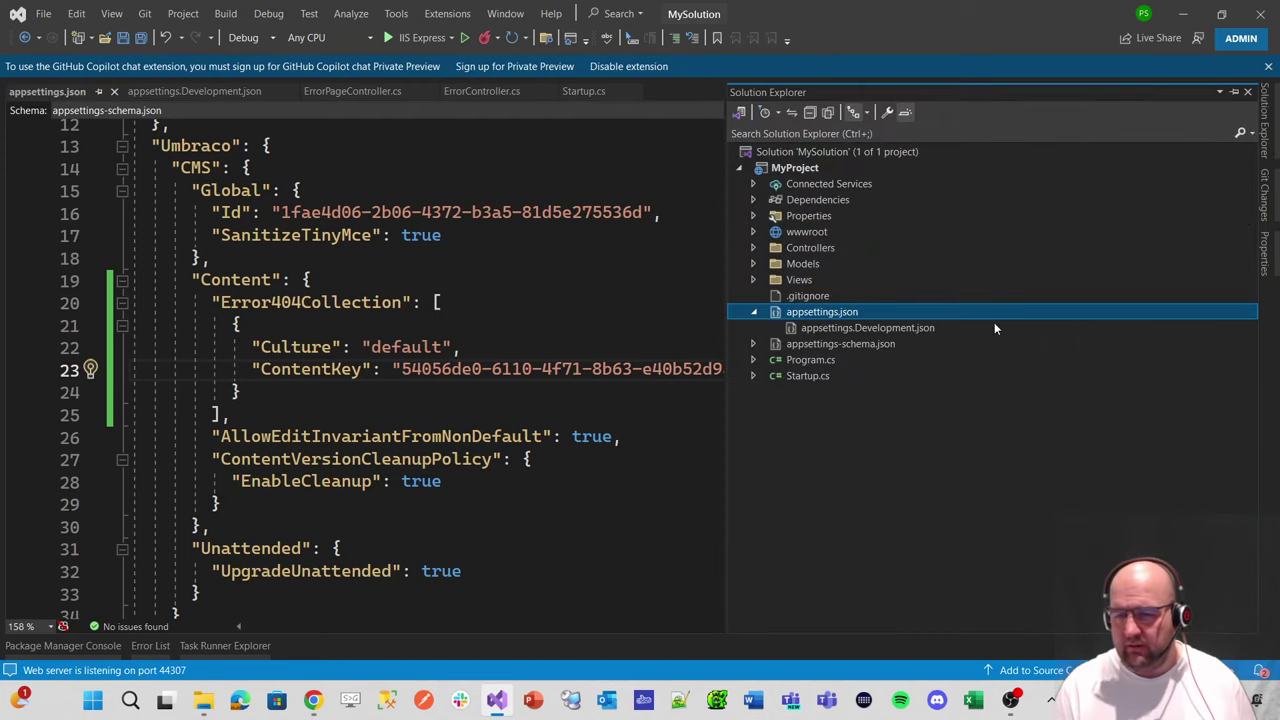
{"action": "left_click", "coordinate": [753, 279]}
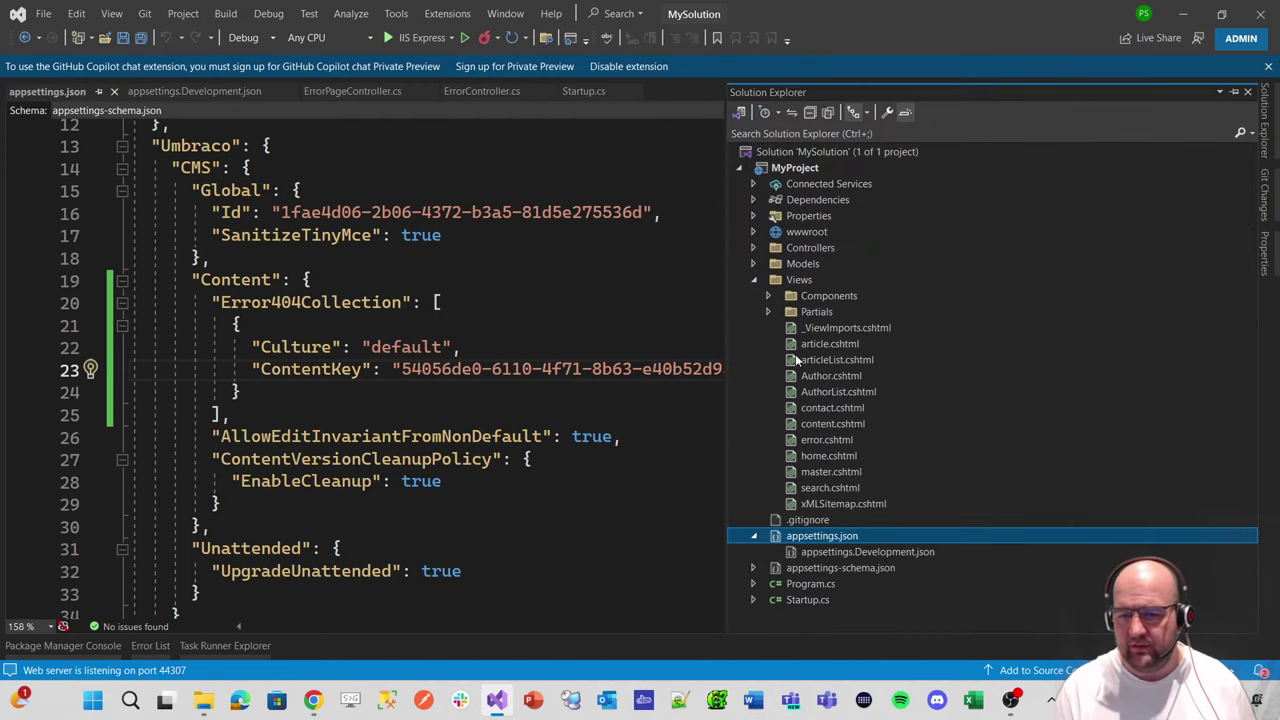
{"action": "double_click", "coordinate": [829, 457]}
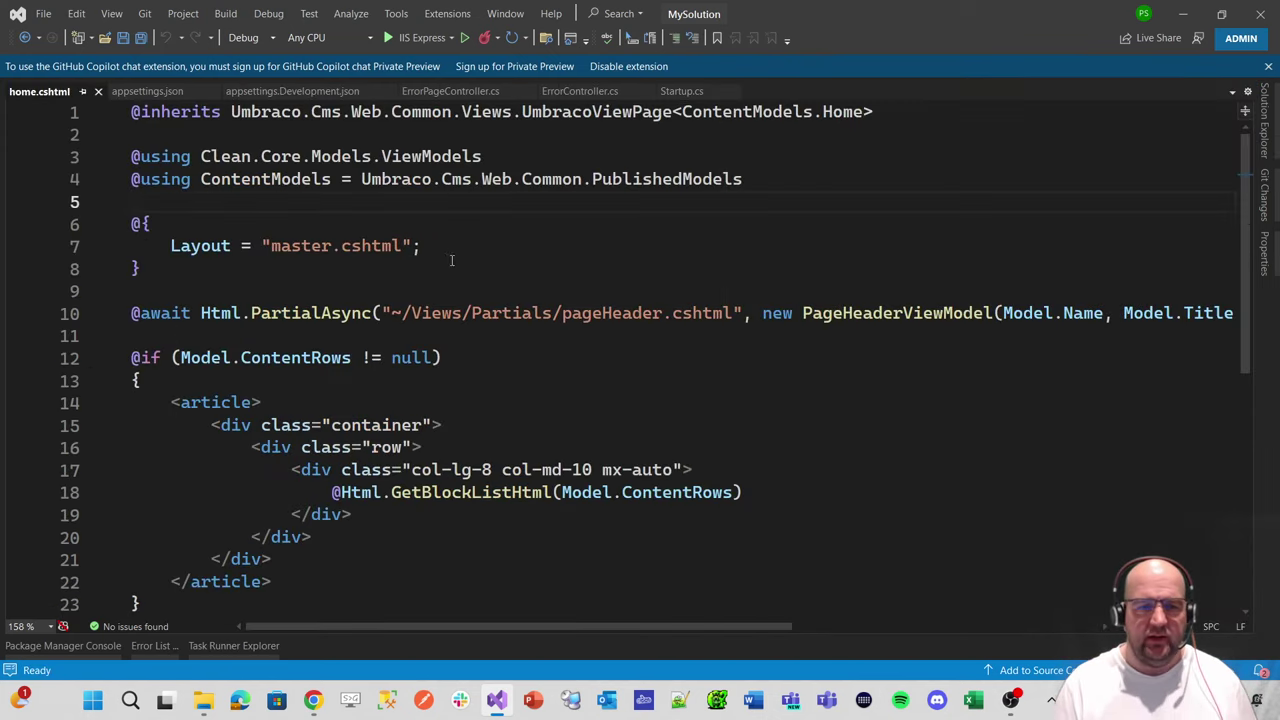
- Add throw new Exception("Testing"); below the Layout line in home.cshtml and save the file
{"action": "left_click", "coordinate": [455, 252]}
{"action": "key", "text": "Return"}
{"action": "type", "text": "t"}
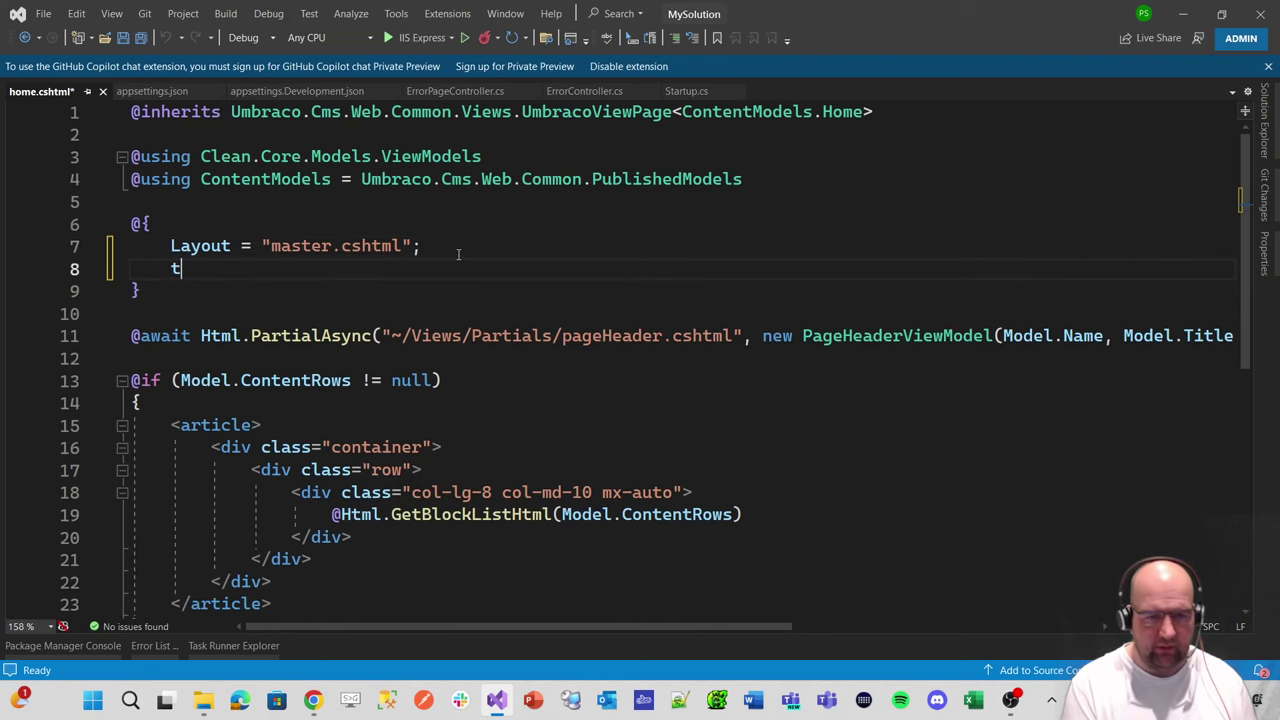
{"action": "type", "text": "hrow"}
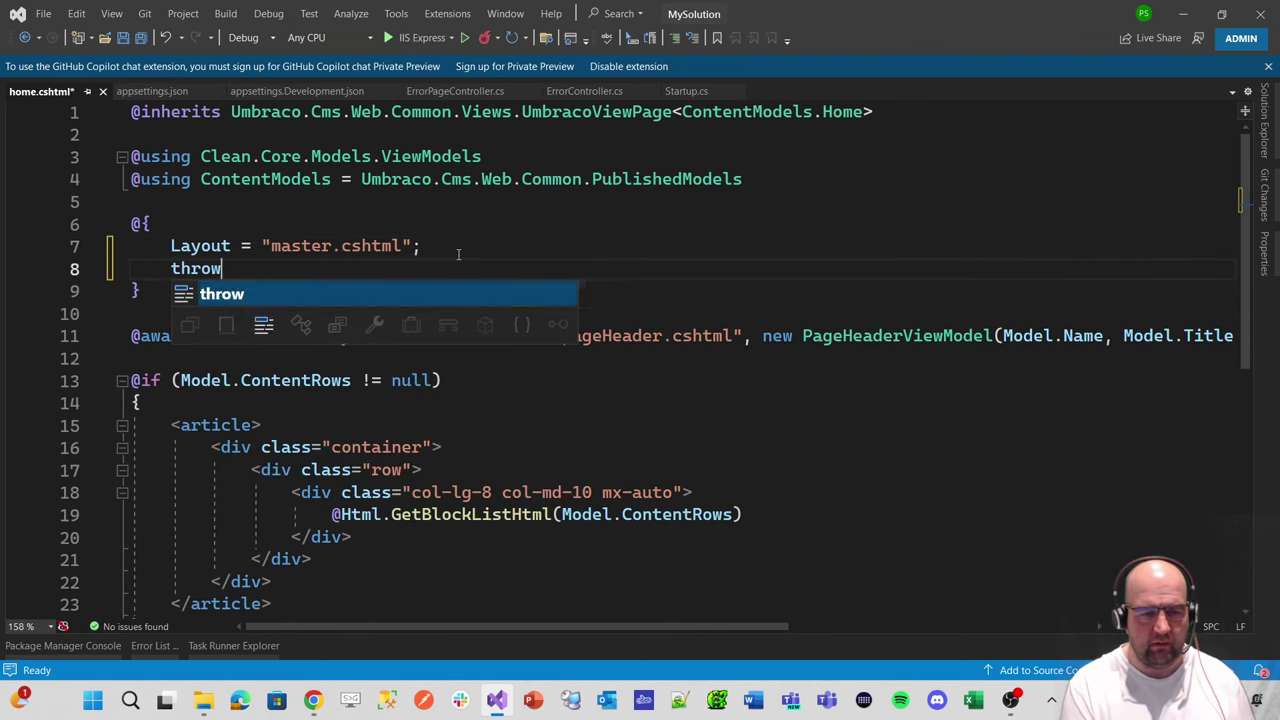
{"action": "type", "text": " new Exc"}
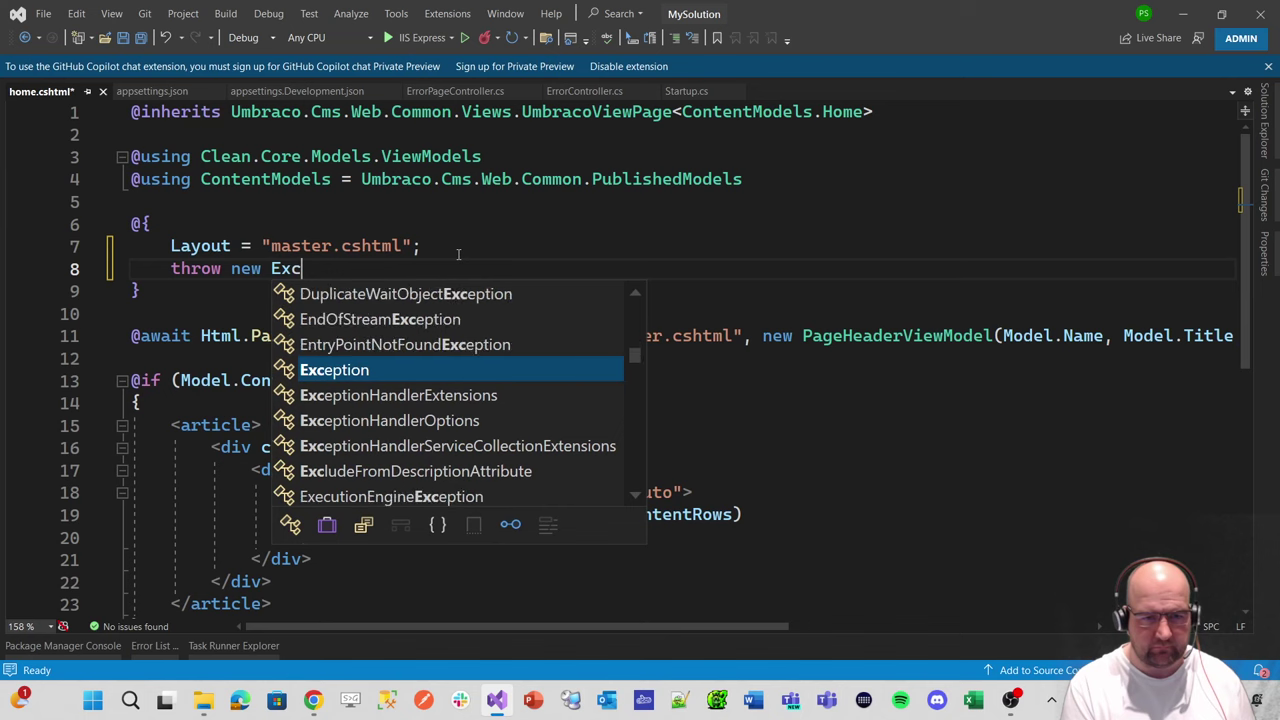
{"action": "key", "text": "Tab"}
{"action": "type", "text": "(\"T"}
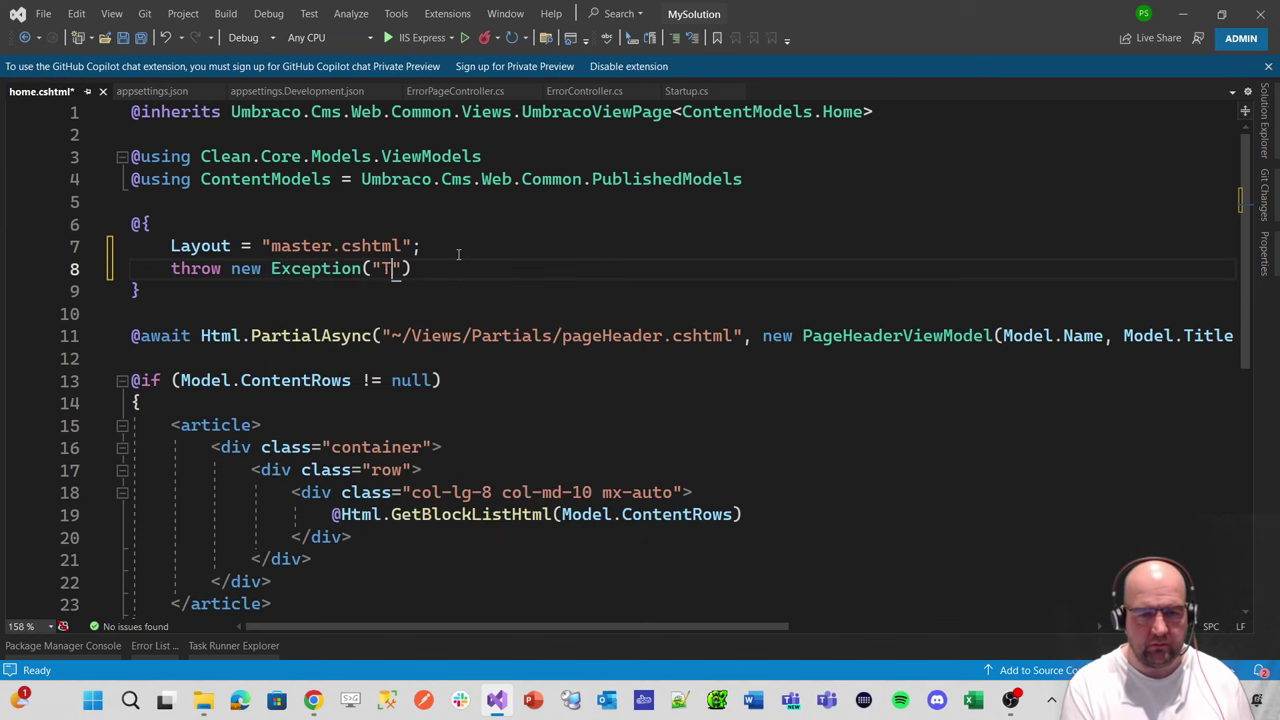
{"action": "type", "text": "esting\")"}
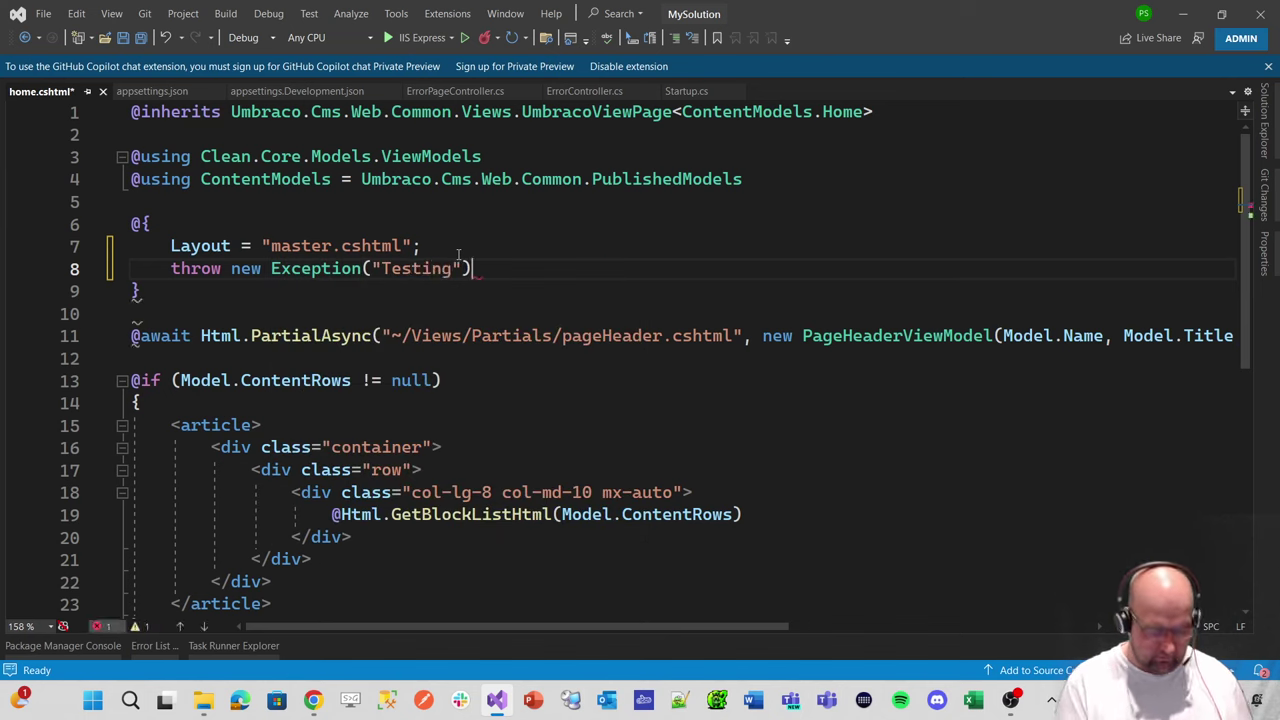
{"action": "type", "text": ";"}
{"action": "key", "text": "ctrl+s"}
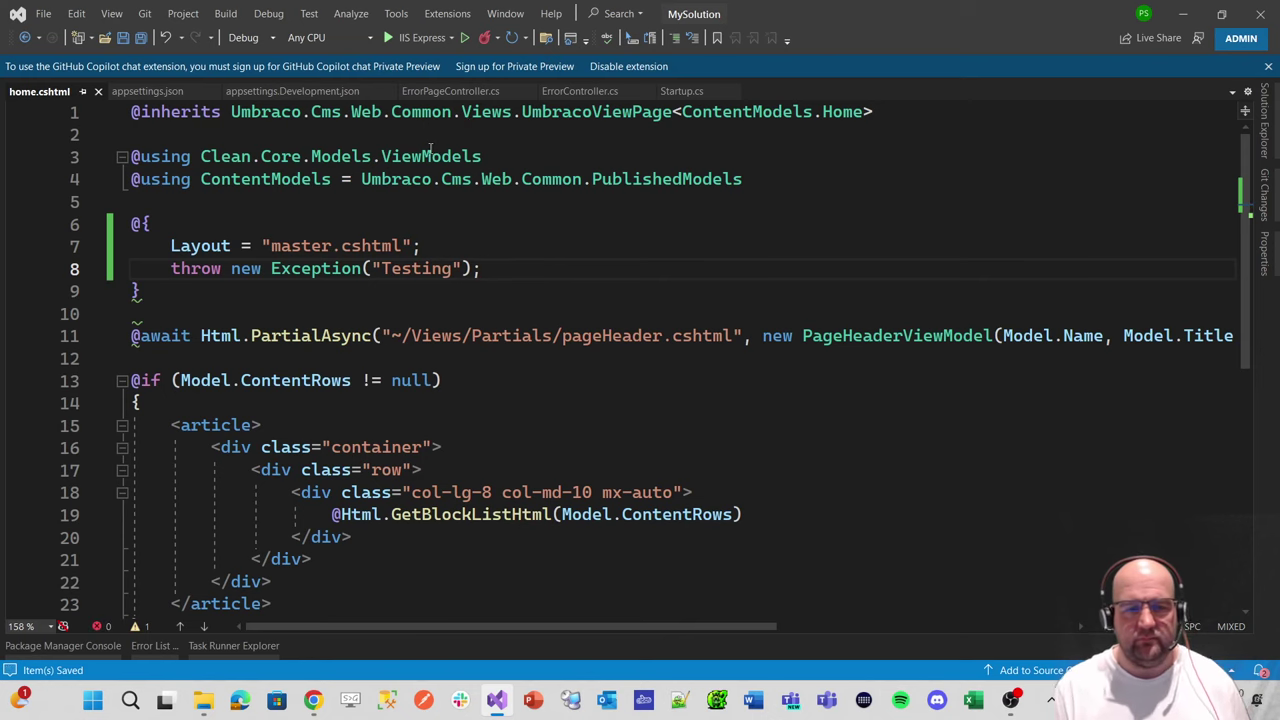
- Switch to Chrome and load the site's home page at localhost:44307 to trigger the test exception
{"action": "key", "text": "alt+Tab"}
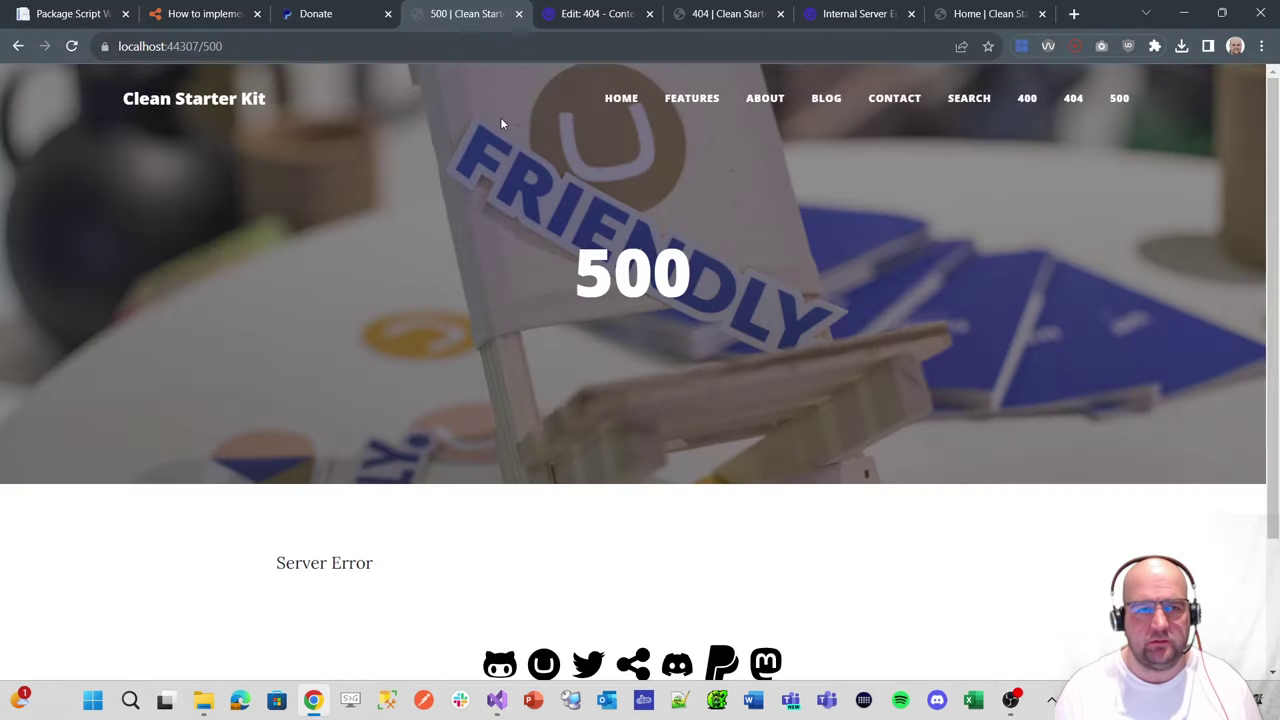
{"action": "left_click", "coordinate": [224, 106]}
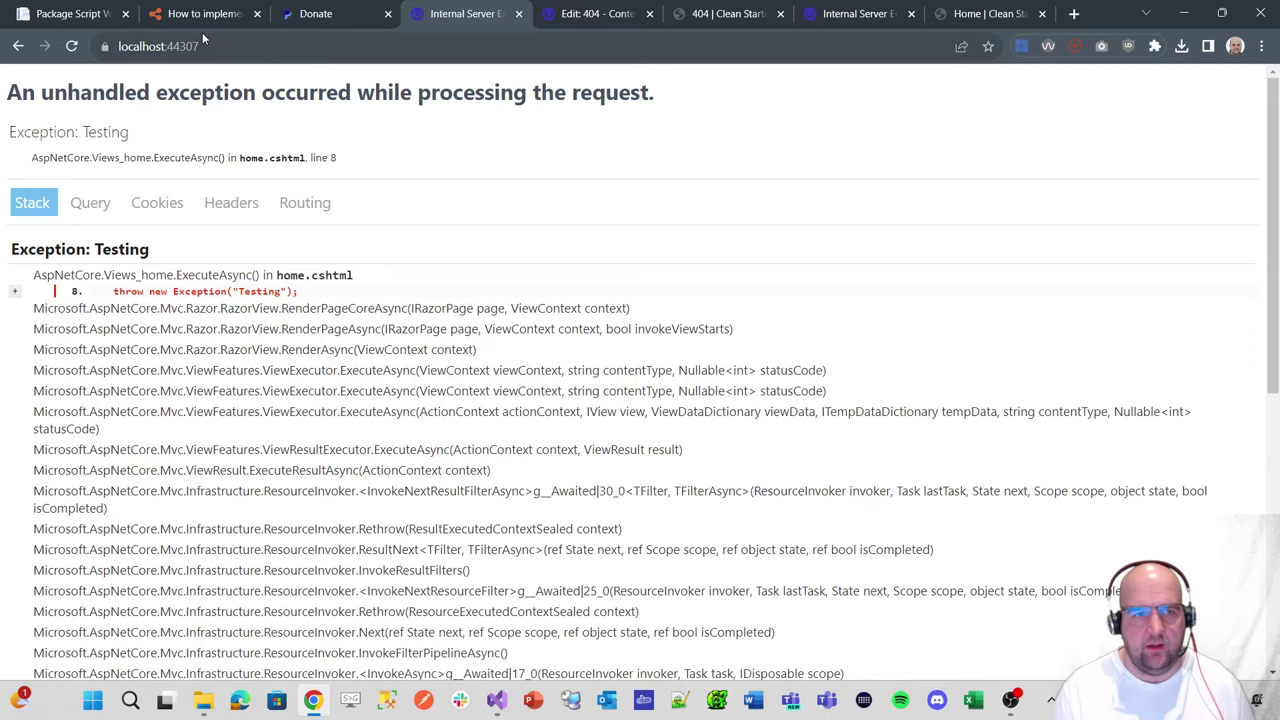
- Review the IsDevelopment block in Startup.cs and the codeshare post's advice on testing the exception handler in development
{"action": "key", "text": "alt+Tab"}
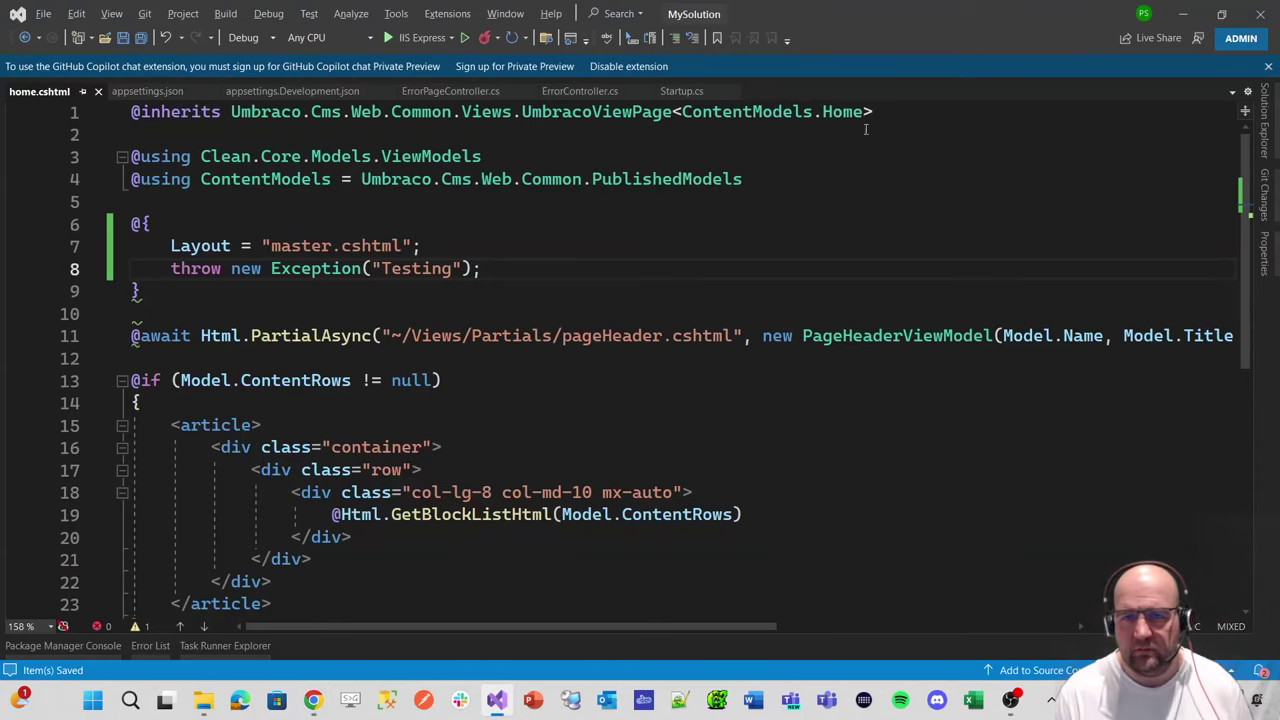
{"action": "left_click", "coordinate": [681, 91]}
{"action": "scroll", "coordinate": [520, 330], "scroll_direction": "up", "scroll_amount": 1}
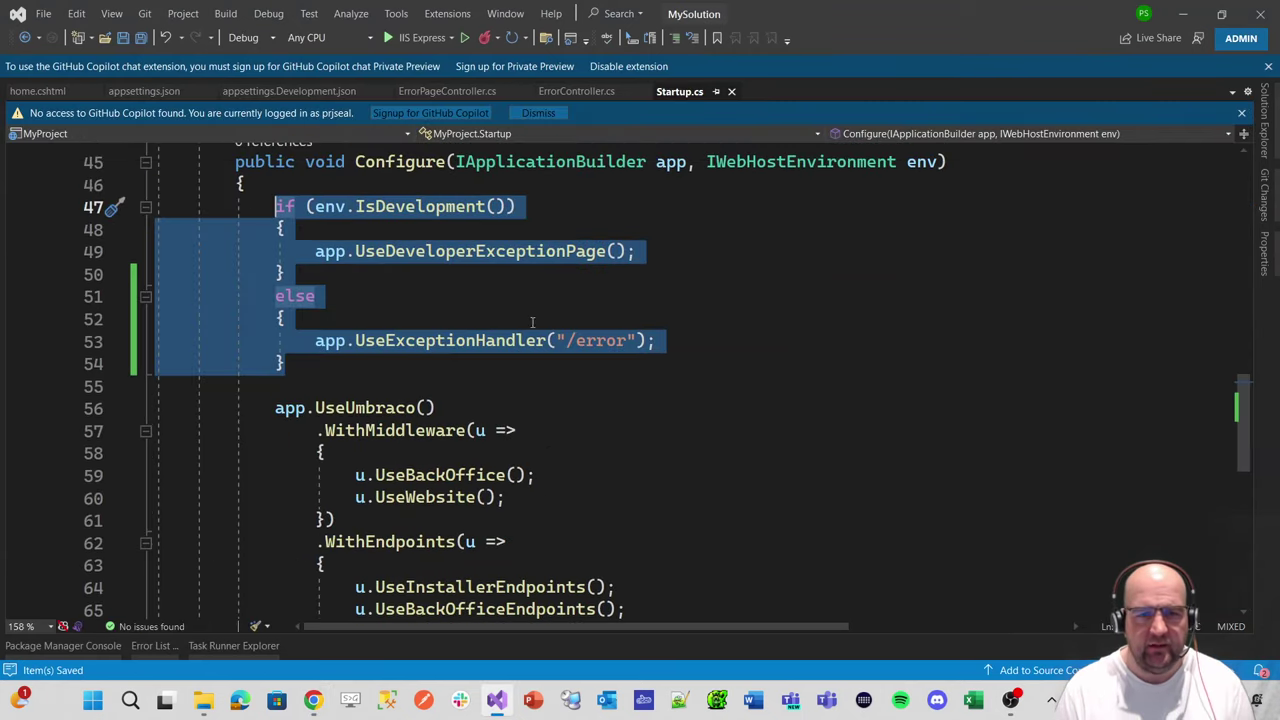
{"action": "left_click", "coordinate": [366, 256]}
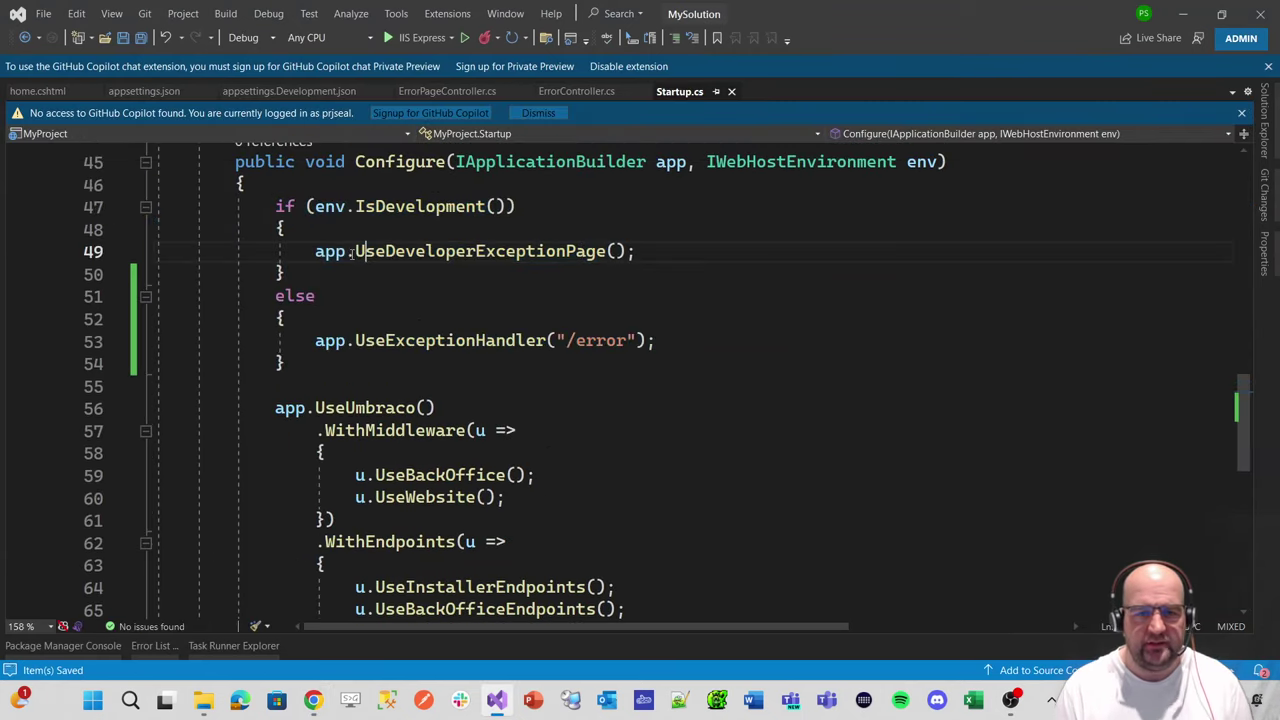
{"action": "left_click", "coordinate": [653, 253]}
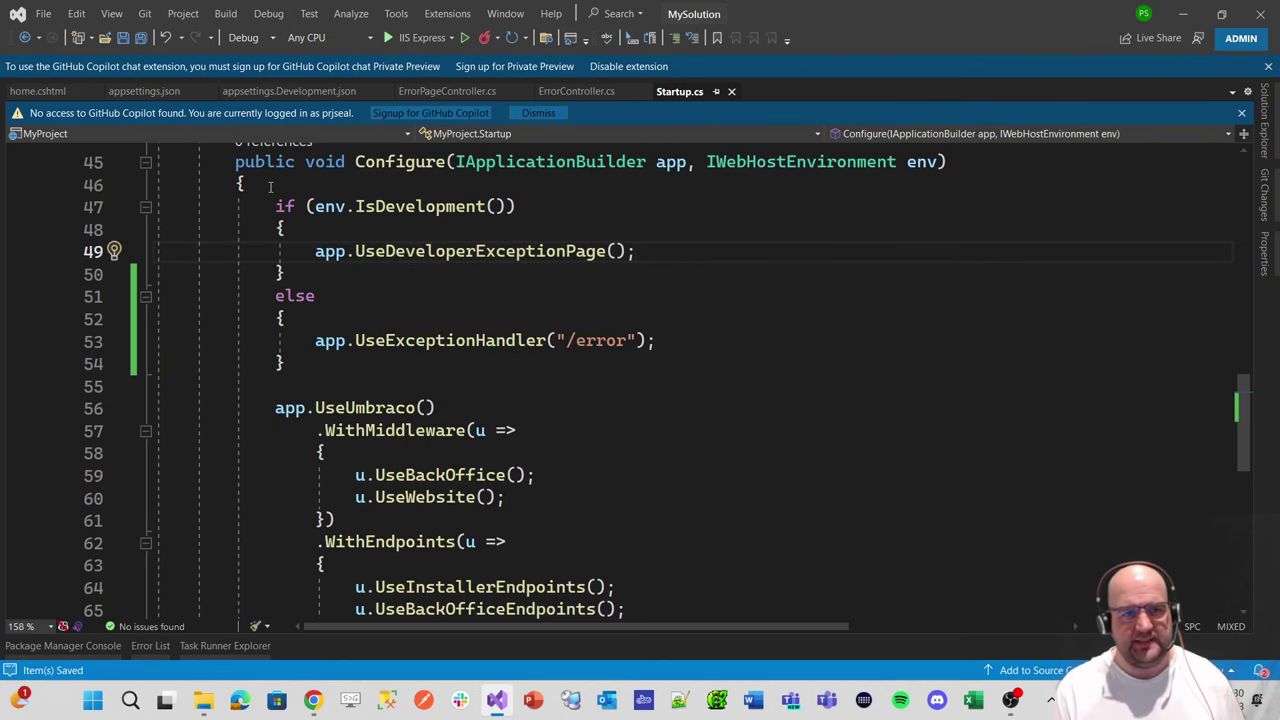
{"action": "key", "text": "alt+Tab"}
{"action": "left_click", "coordinate": [200, 13]}
{"action": "scroll", "coordinate": [381, 350], "scroll_direction": "down", "scroll_amount": 6}
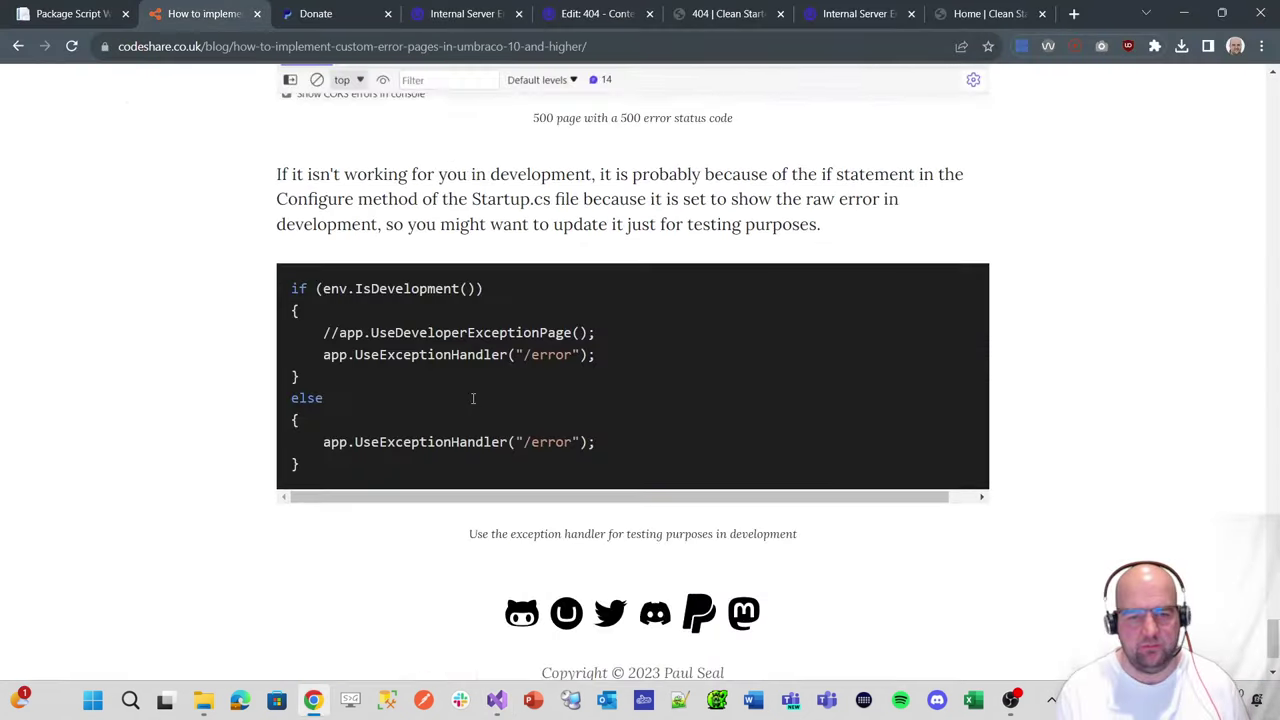
{"action": "scroll", "coordinate": [473, 396], "scroll_direction": "up", "scroll_amount": 1}
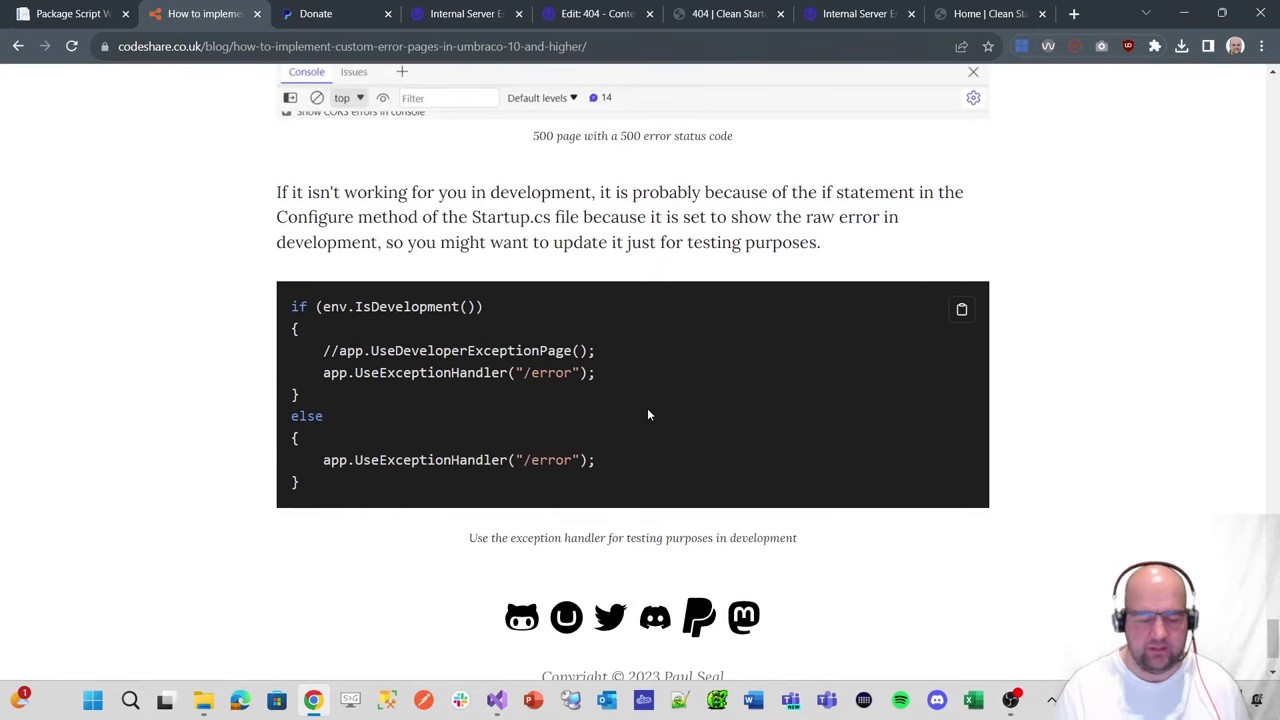
- In Startup.cs in Visual Studio, comment out app.UseDeveloperExceptionPage(); and copy app.UseExceptionHandler("/error"); below it in the IsDevelopment block, saving the file
{"action": "key", "text": "alt+Tab"}
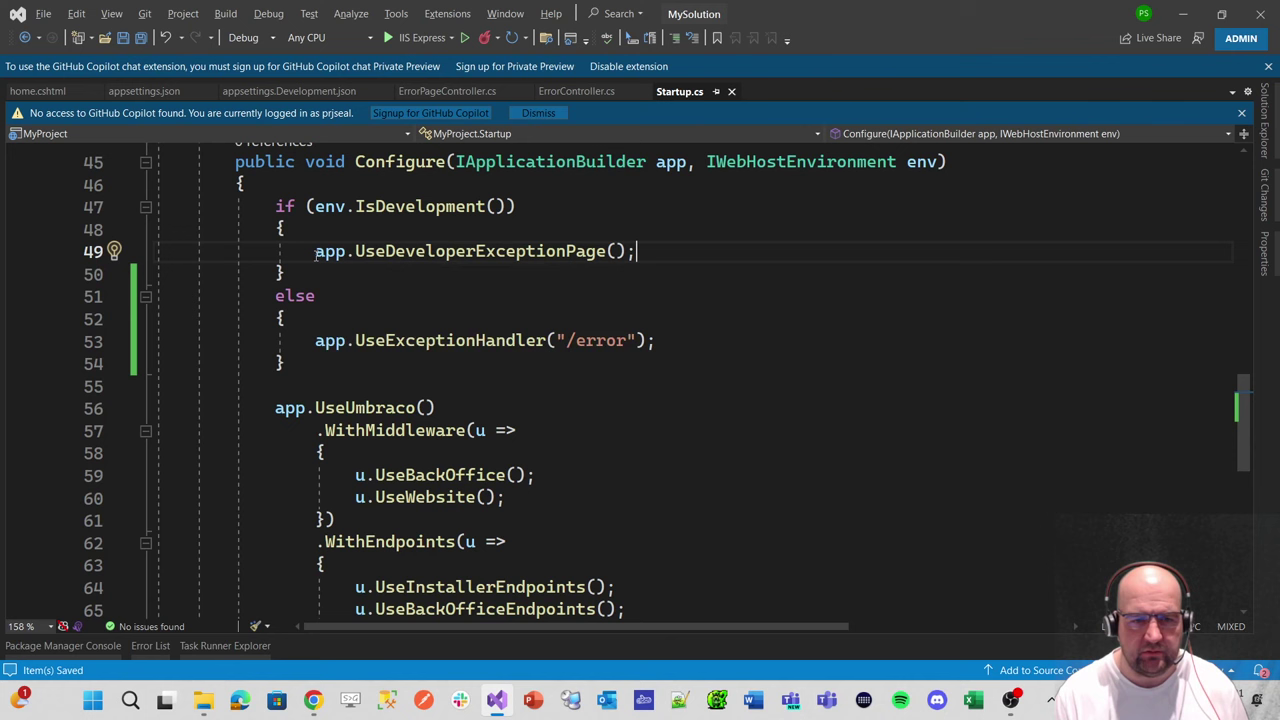
{"action": "type", "text": "//"}
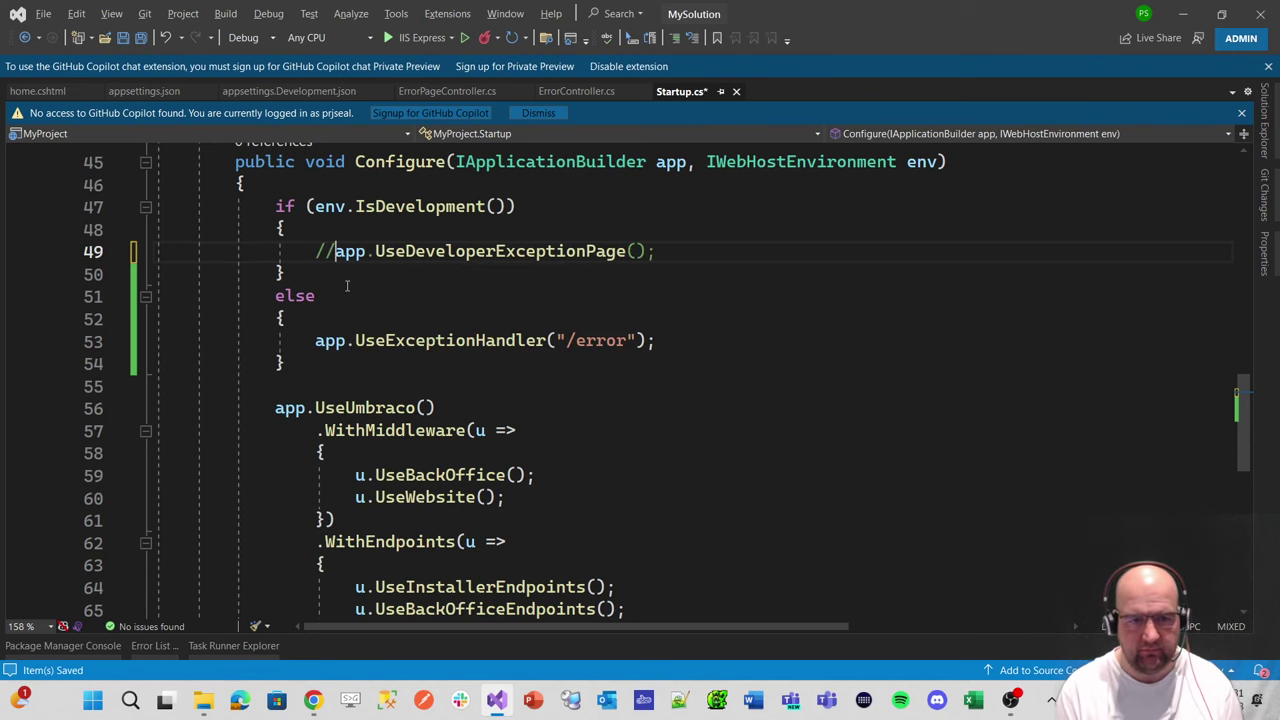
{"action": "key", "text": "Down"}
{"action": "key", "text": "Down"}
{"action": "key", "text": "Down"}
{"action": "key", "text": "Down"}
{"action": "key", "text": "Home"}
{"action": "key", "text": "shift+End"}
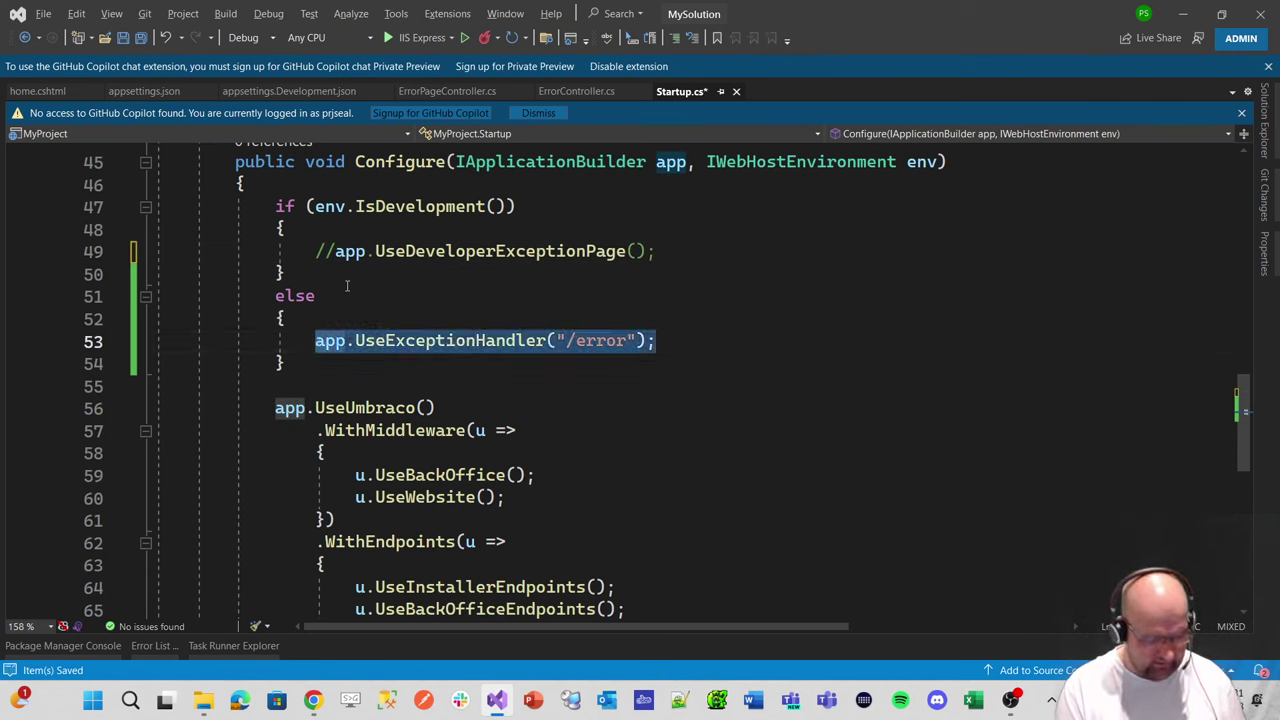
{"action": "key", "text": "ctrl+c"}
{"action": "key", "text": "Up"}
{"action": "key", "text": "Up"}
{"action": "key", "text": "Up"}
{"action": "key", "text": "Up"}
{"action": "key", "text": "End"}
{"action": "key", "text": "Return"}
{"action": "key", "text": "ctrl+v"}
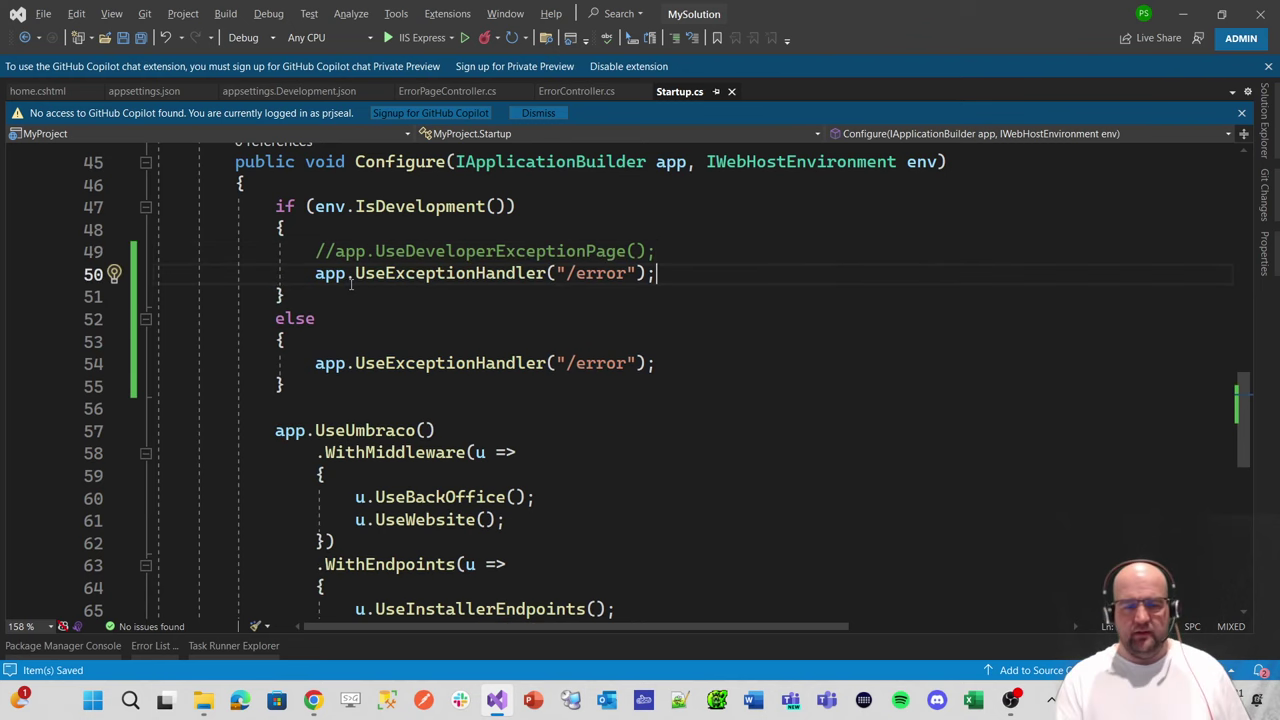
- Run the site with IIS Express and reload its home page in Chrome to test the custom 500 page
{"action": "left_click", "coordinate": [424, 40]}
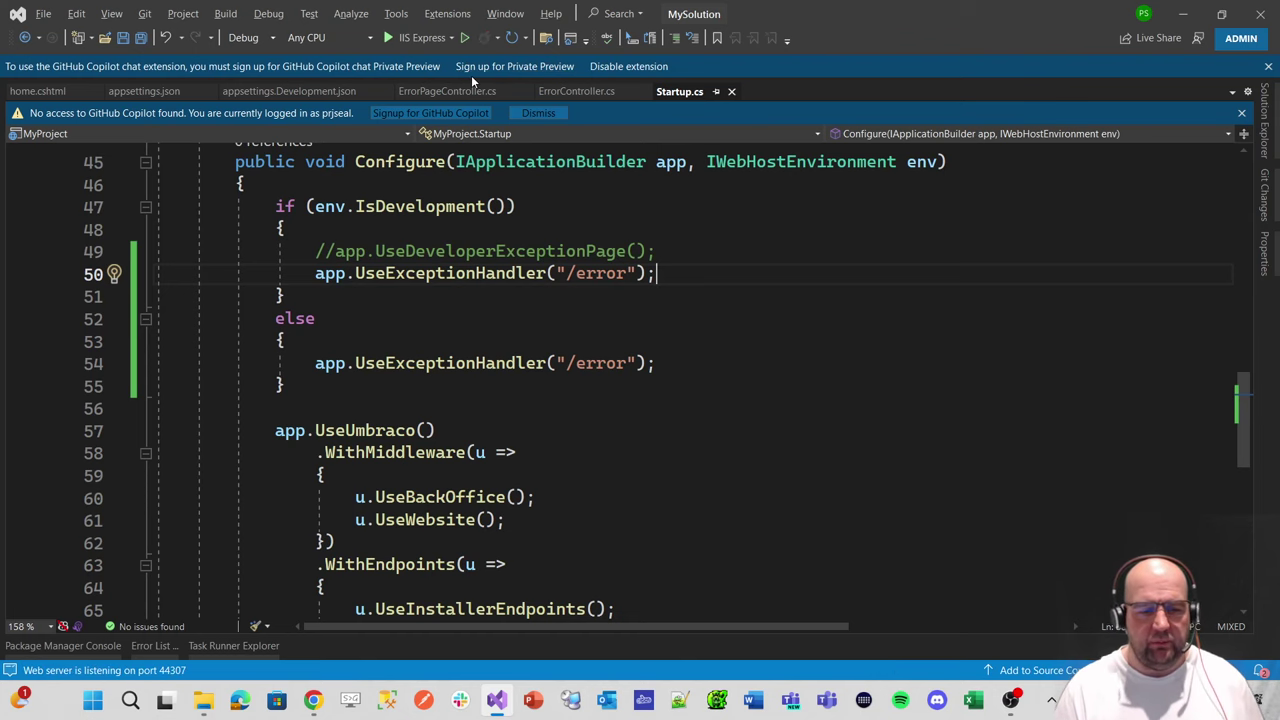
{"action": "key", "text": "alt+Tab"}
{"action": "left_click", "coordinate": [465, 13]}
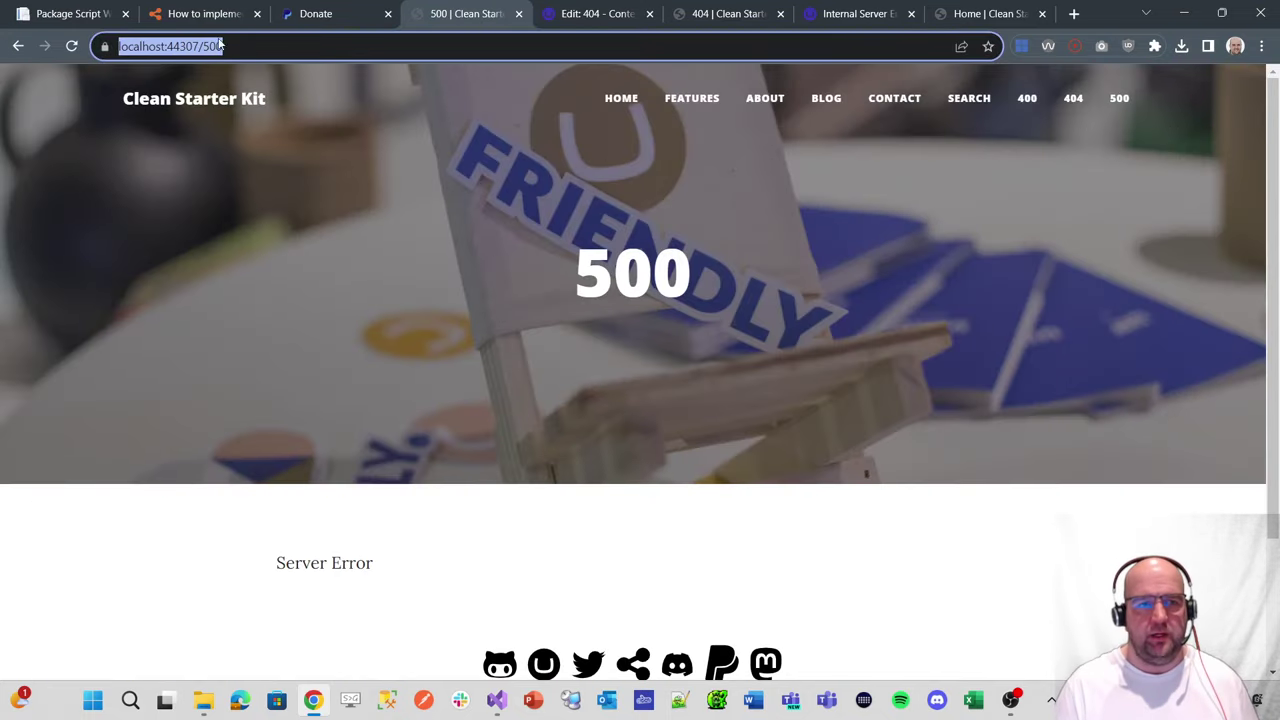
{"action": "scroll", "coordinate": [763, 362], "scroll_direction": "down", "scroll_amount": 2}
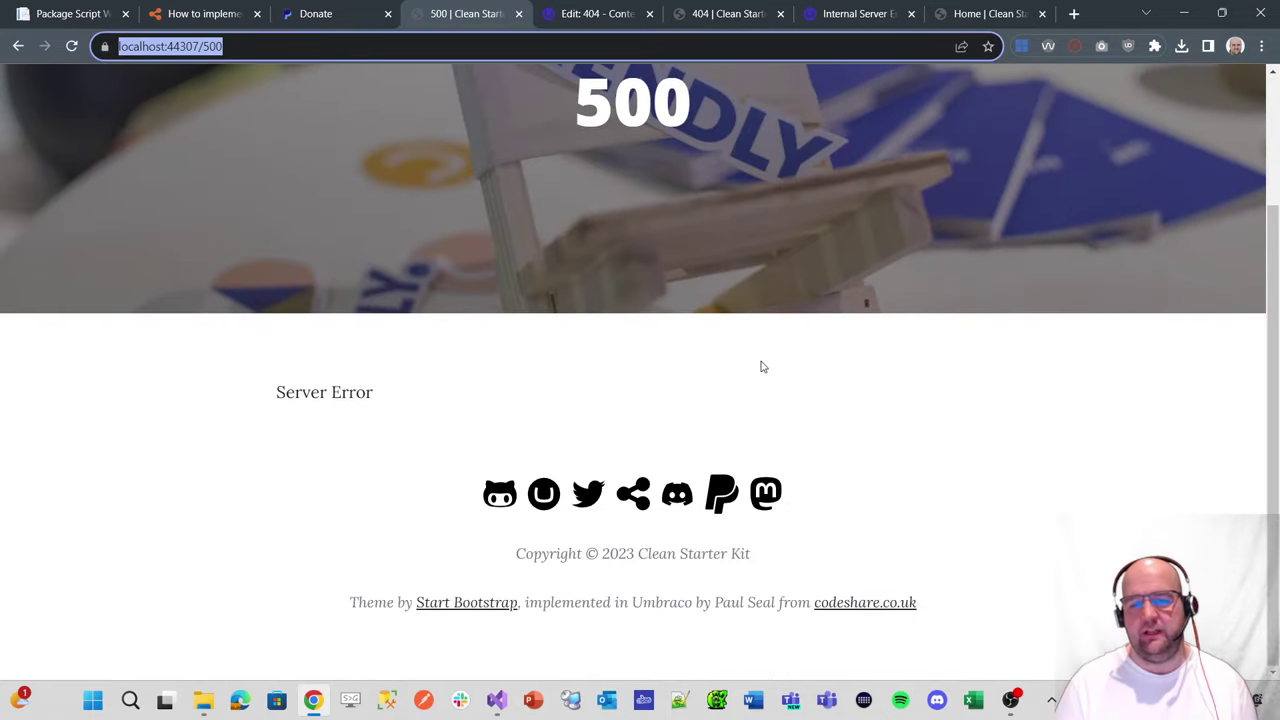
{"action": "scroll", "coordinate": [763, 362], "scroll_direction": "up", "scroll_amount": 2}
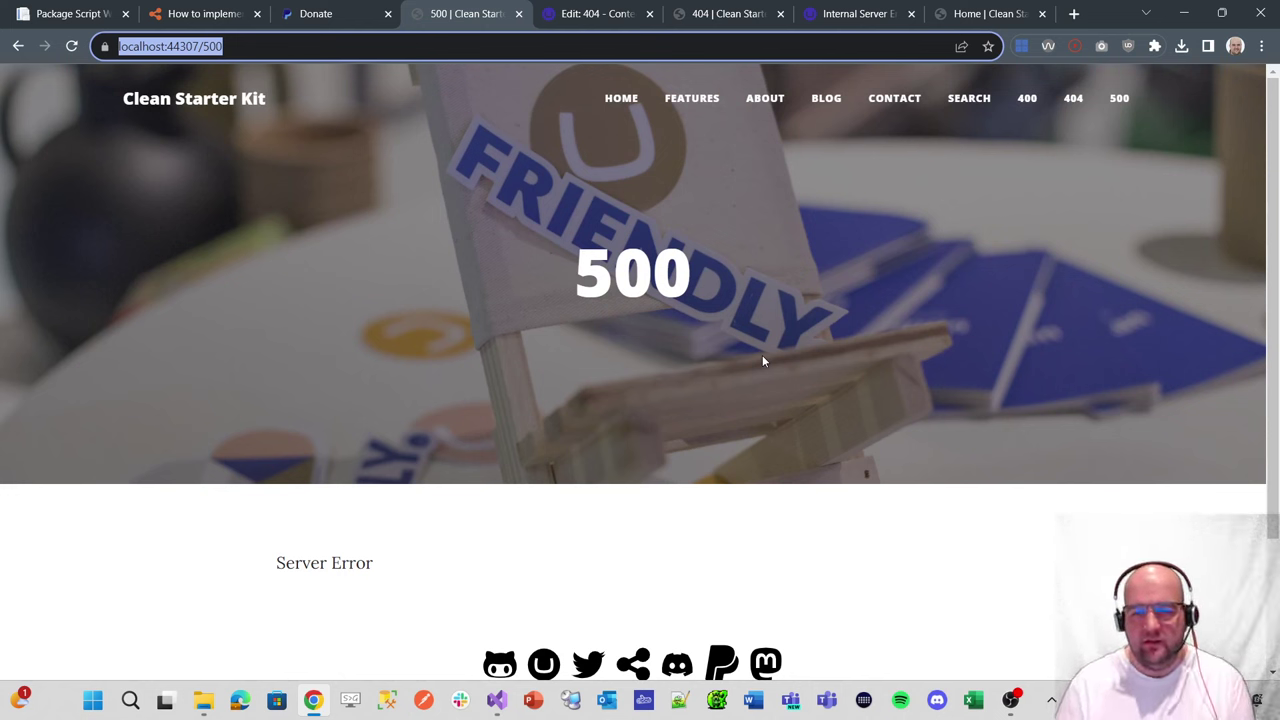
{"action": "left_click", "coordinate": [758, 345]}
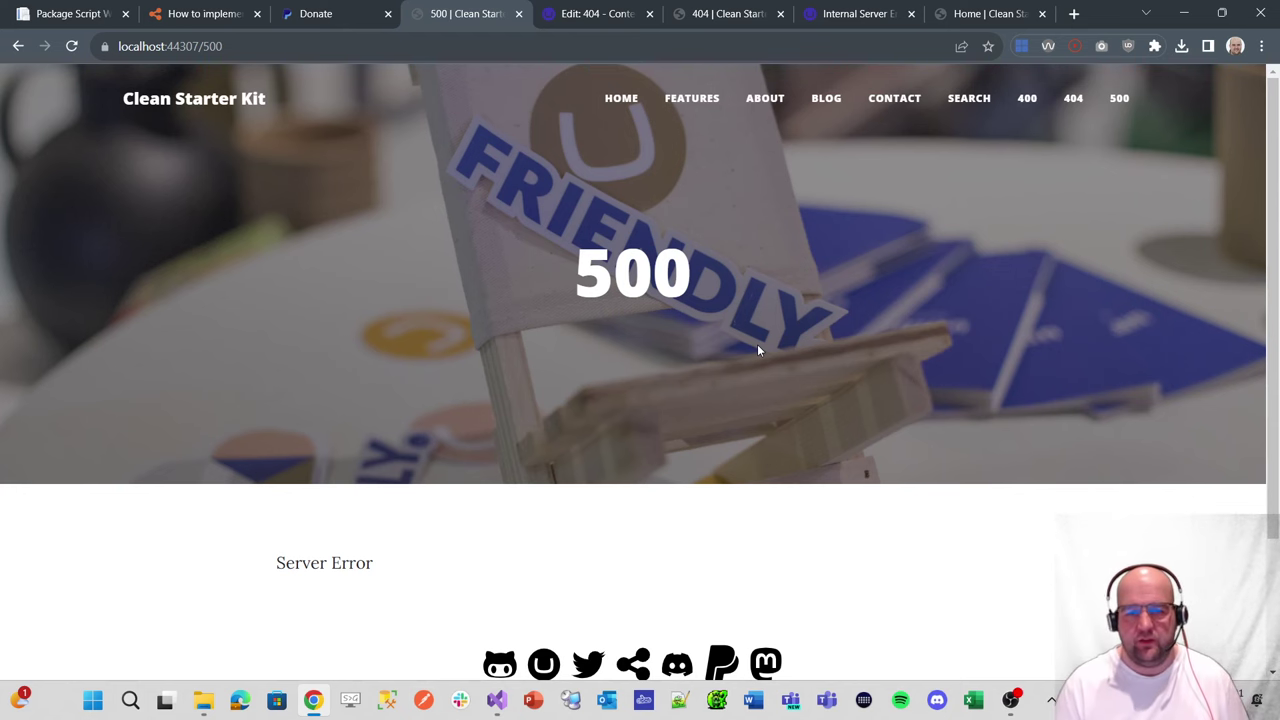
- Record a reload of the 500 page in DevTools with network requests filtered to Doc, and check the request's status code
{"action": "right_click", "coordinate": [406, 314]}
{"action": "left_click", "coordinate": [488, 601]}
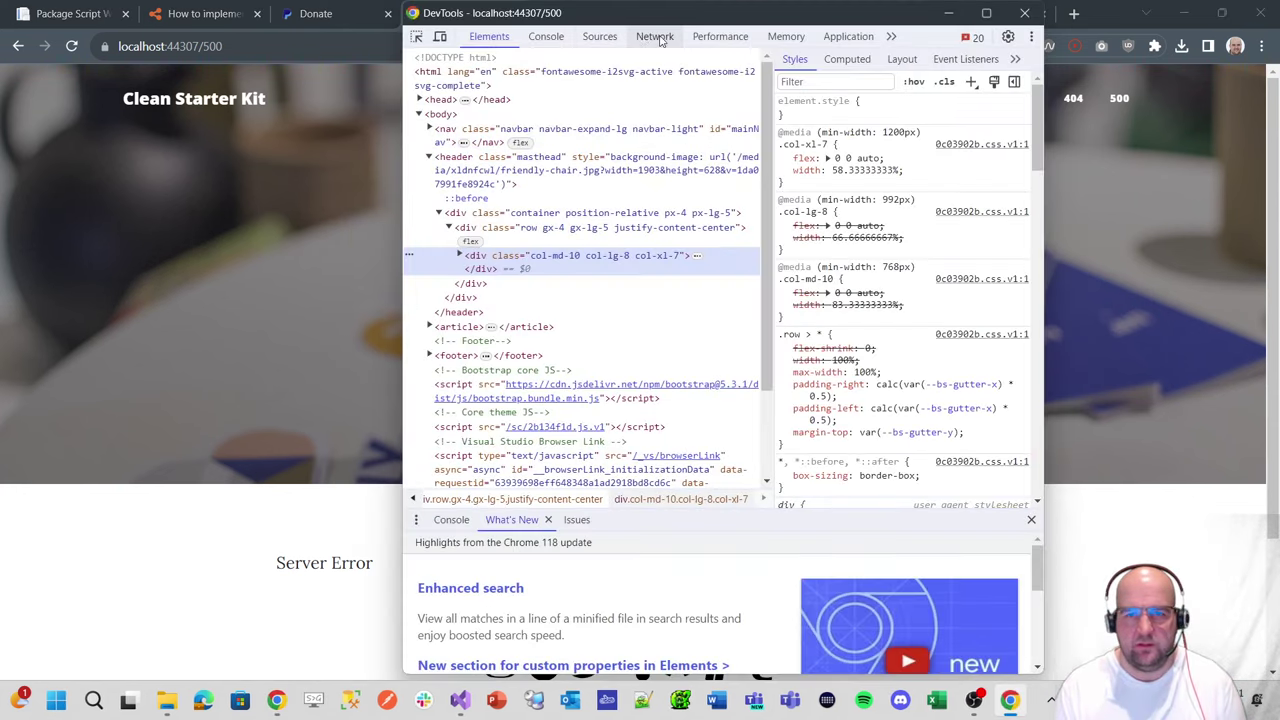
{"action": "left_click", "coordinate": [655, 37]}
{"action": "left_click", "coordinate": [657, 103]}
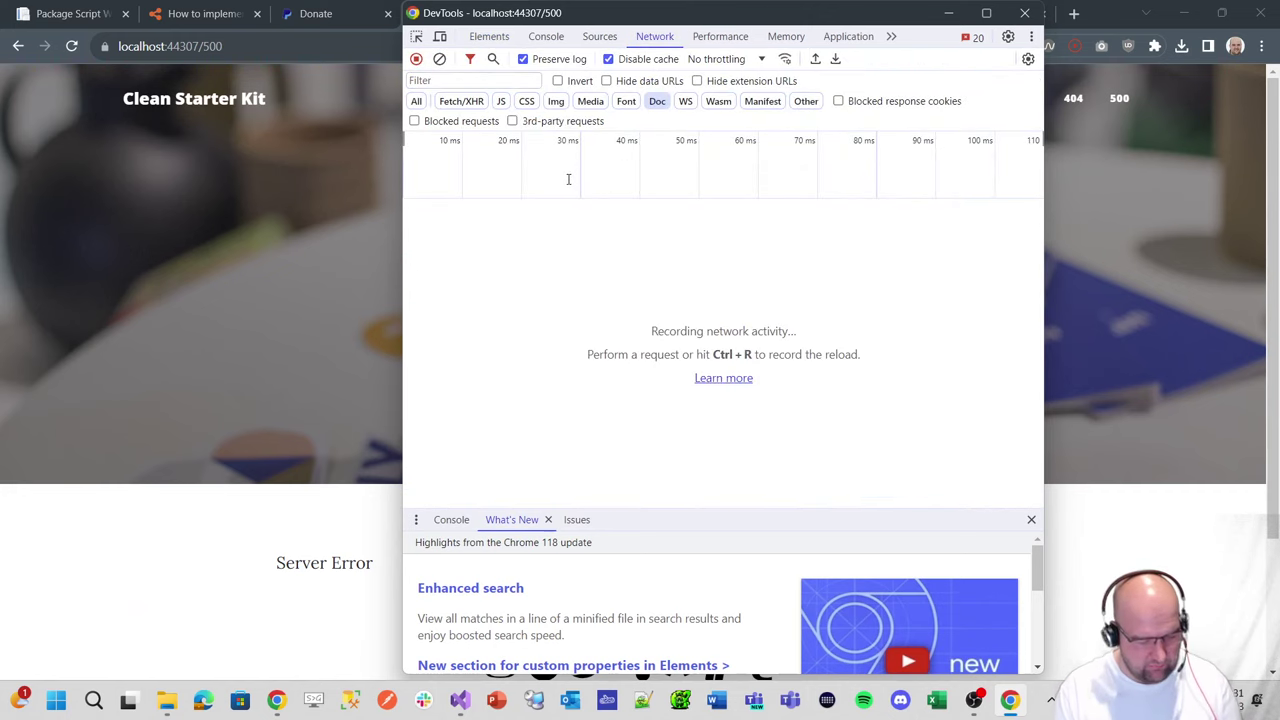
{"action": "key", "text": "ctrl+r"}
{"action": "left_click", "coordinate": [440, 231]}
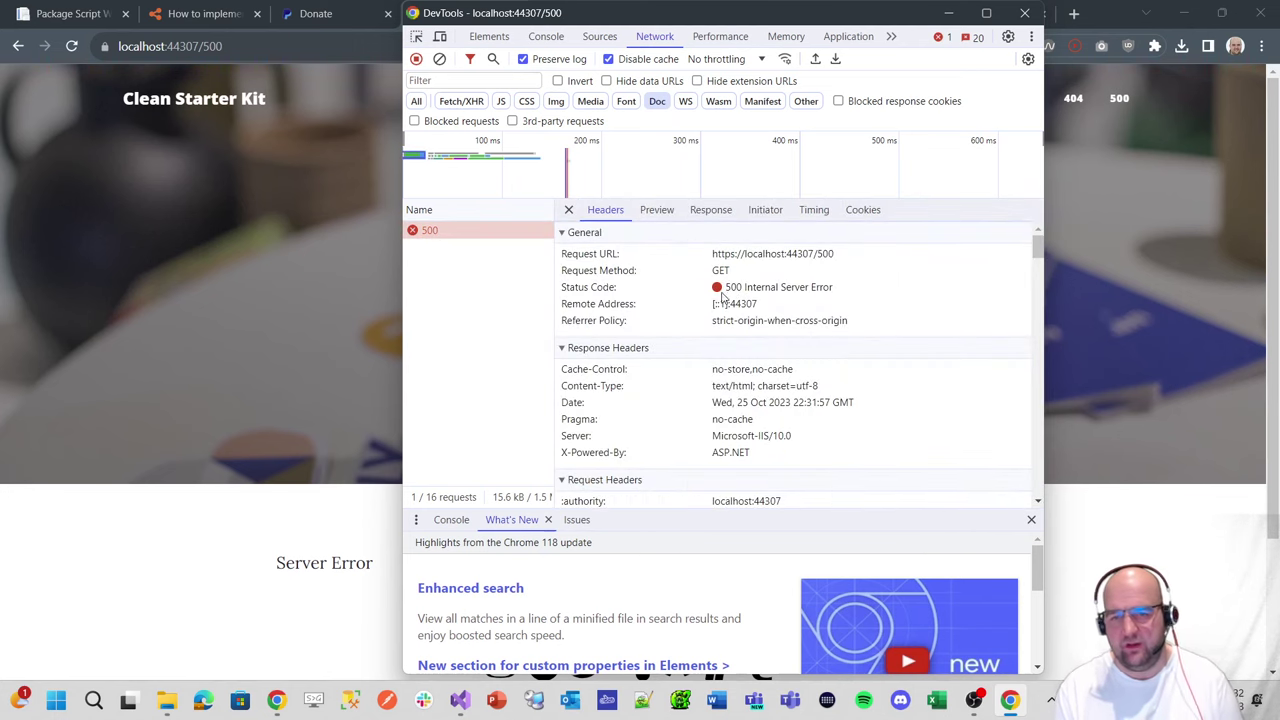
{"action": "left_click", "coordinate": [346, 213]}
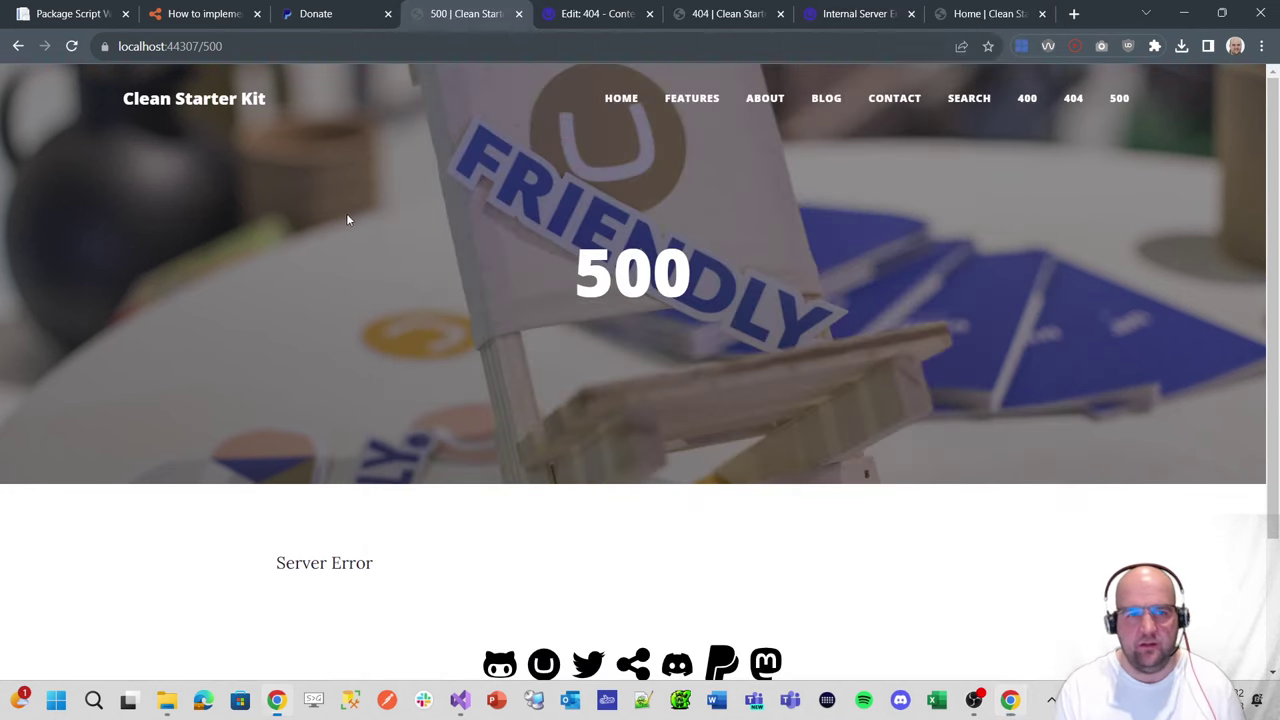
- Request the nonexistent page localhost:44307/asdasdas in the same tab to test the custom 404 page
{"action": "double_click", "coordinate": [231, 46]}
{"action": "type", "text": "asdasdas"}
{"action": "key", "text": "Return"}
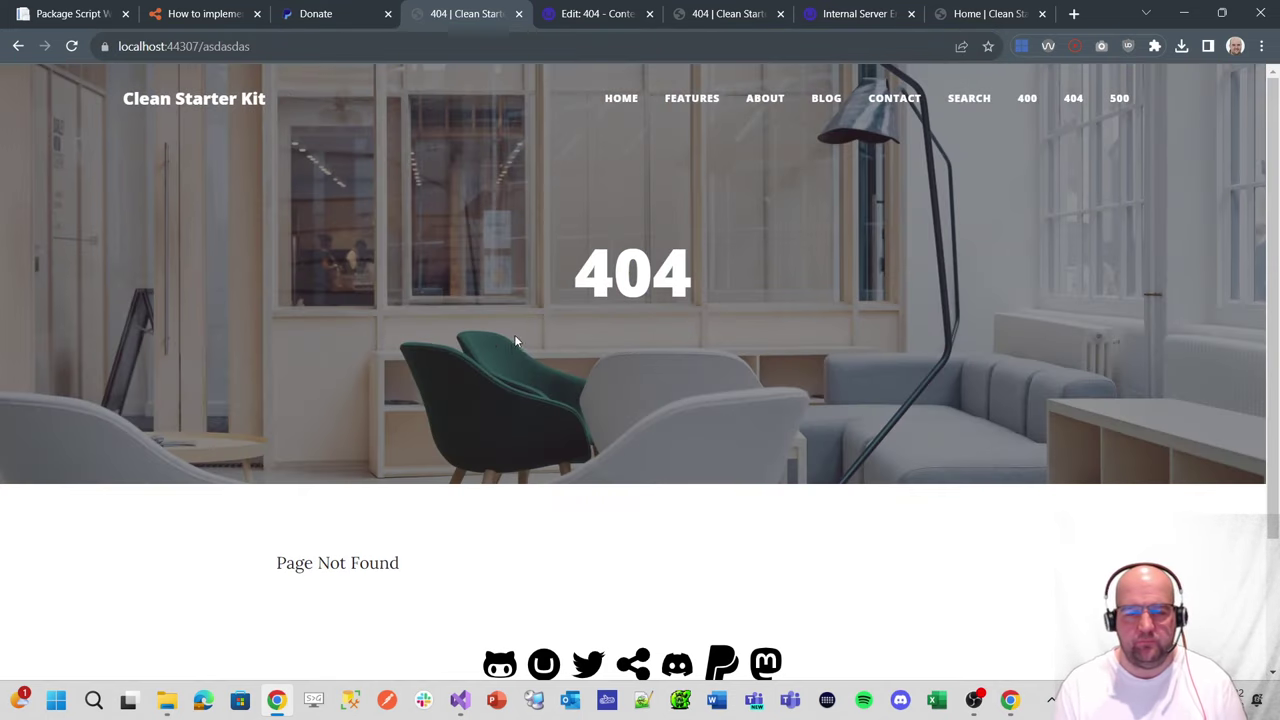
- Check the status code of the asdasdas request in the DevTools network log and minimize DevTools
{"action": "right_click", "coordinate": [593, 342]}
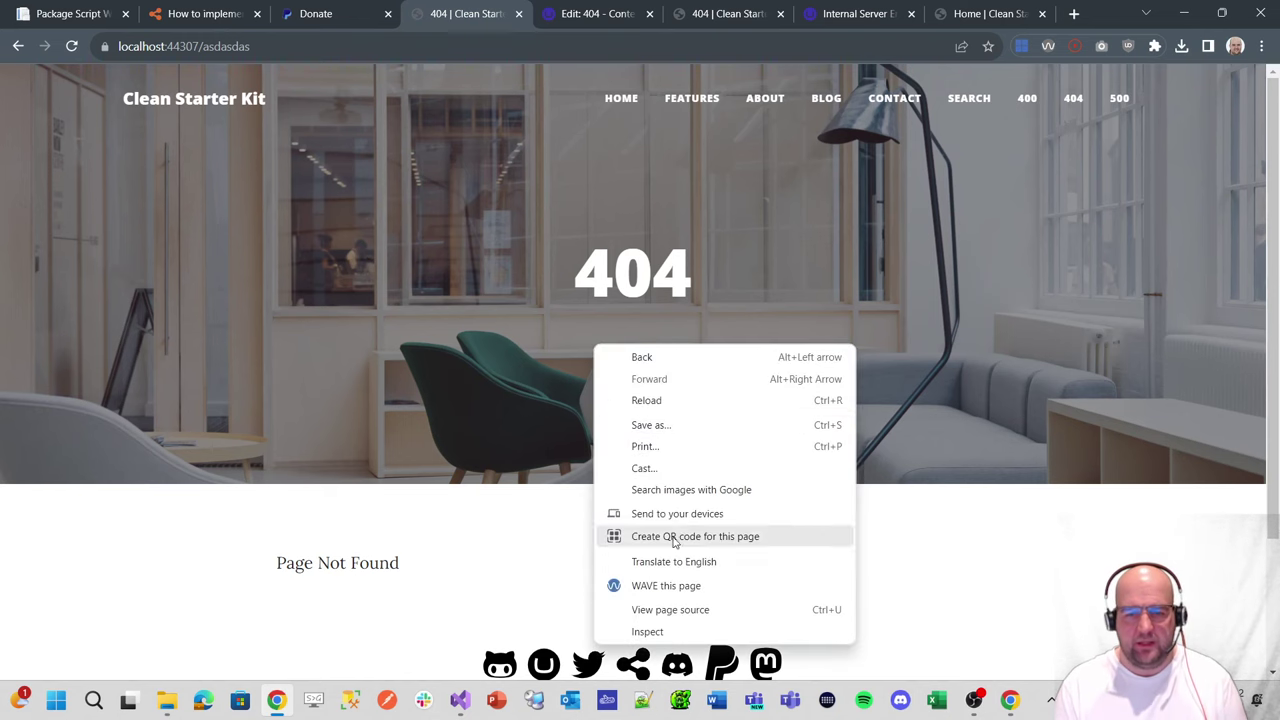
{"action": "left_click", "coordinate": [630, 631]}
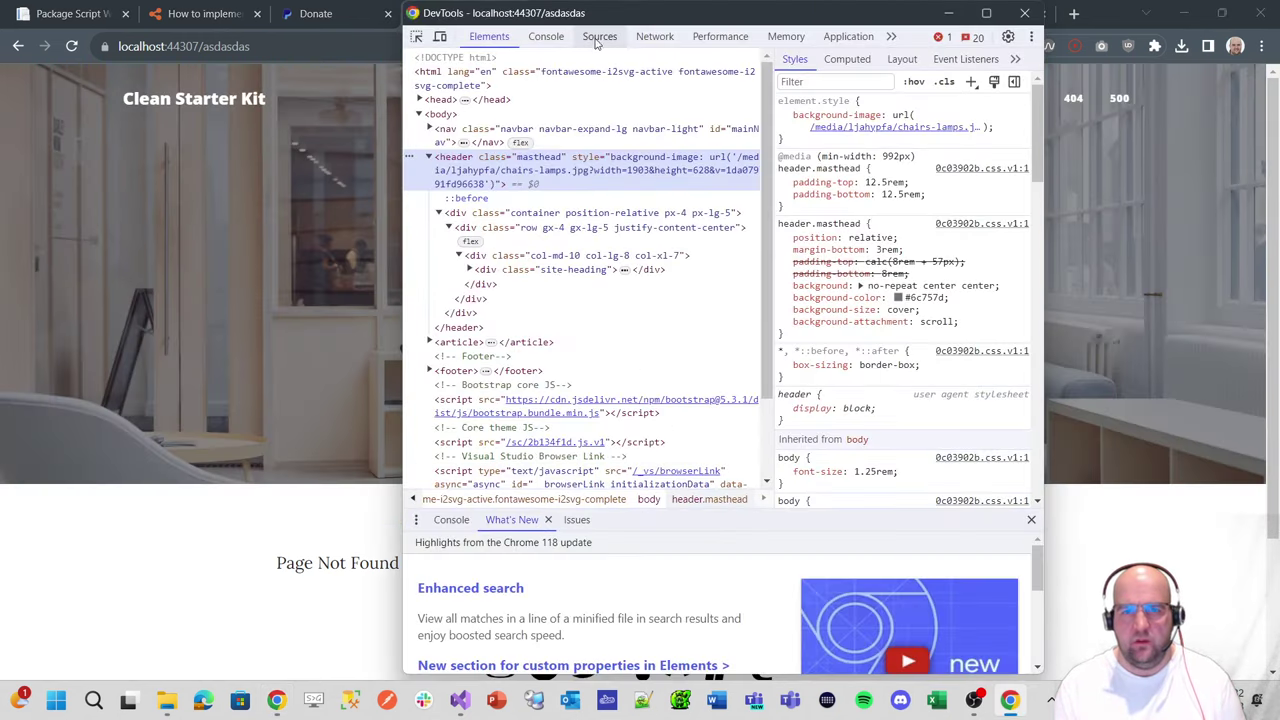
{"action": "left_click", "coordinate": [654, 36]}
{"action": "left_click", "coordinate": [467, 250]}
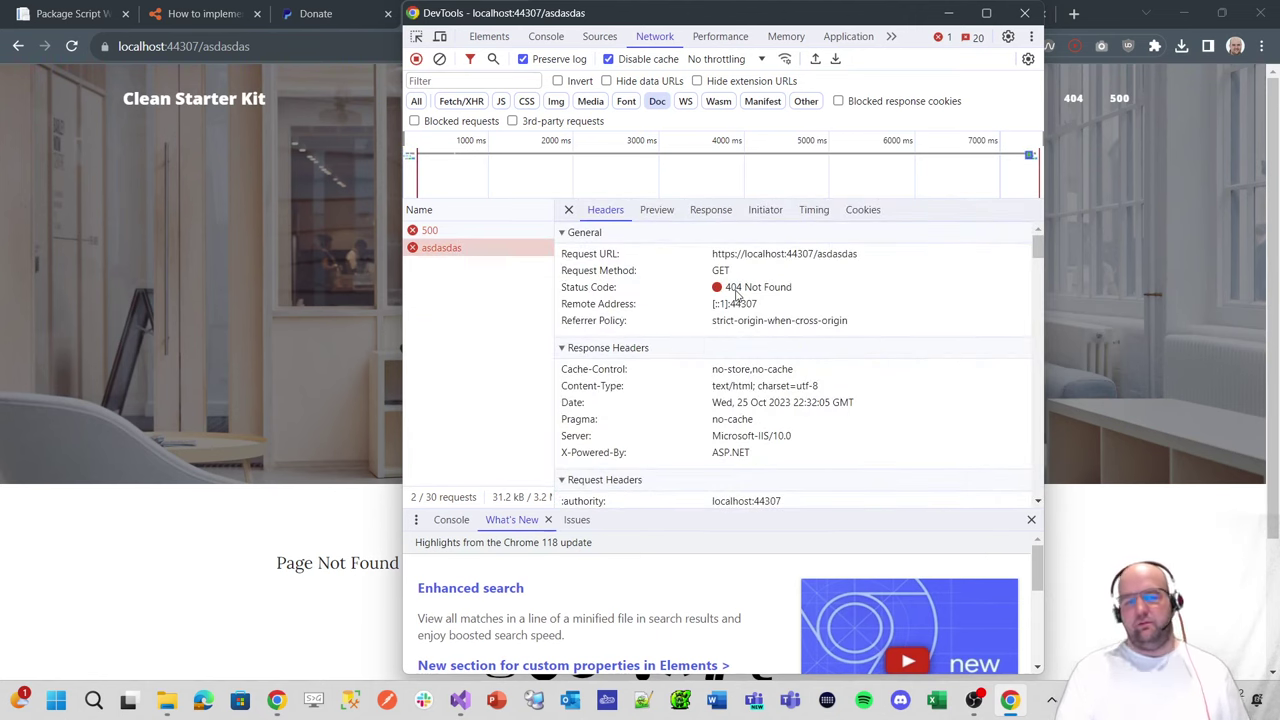
{"action": "left_click", "coordinate": [948, 13]}
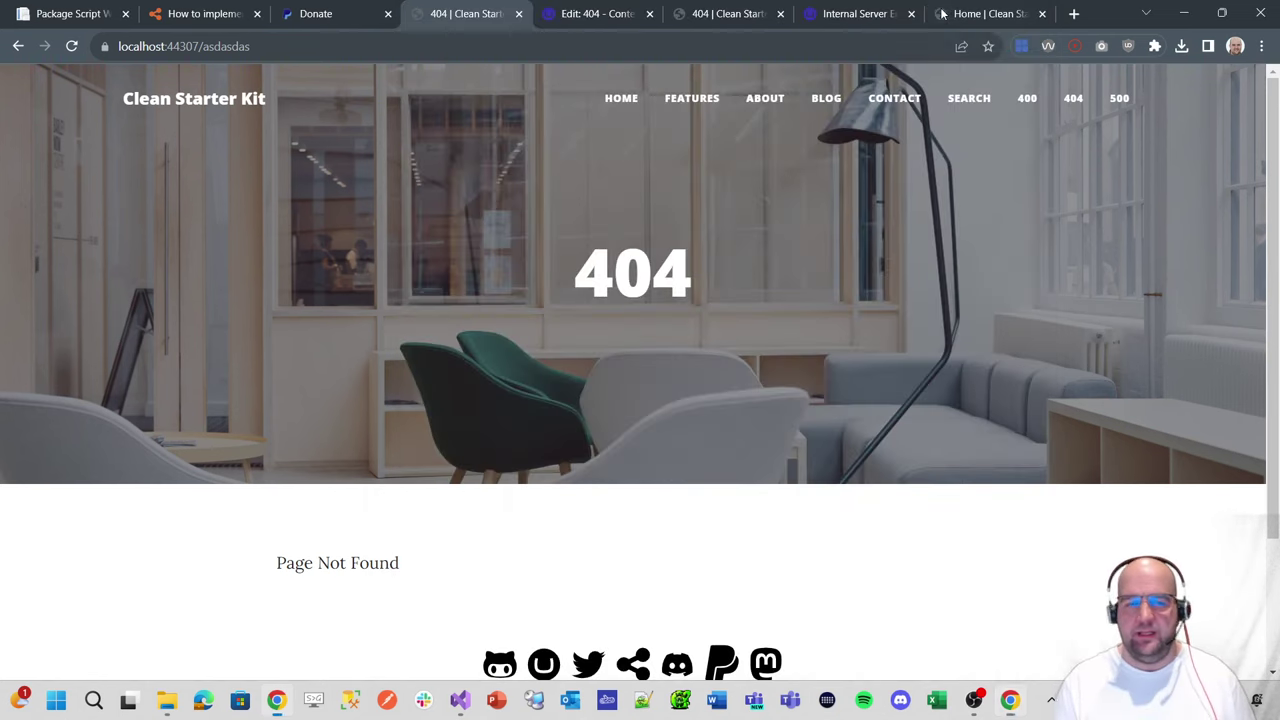
- Request localhost:44307/500 in the same tab
{"action": "left_click_drag", "start_coordinate": [251, 46], "coordinate": [205, 52]}
{"action": "type", "text": "500"}
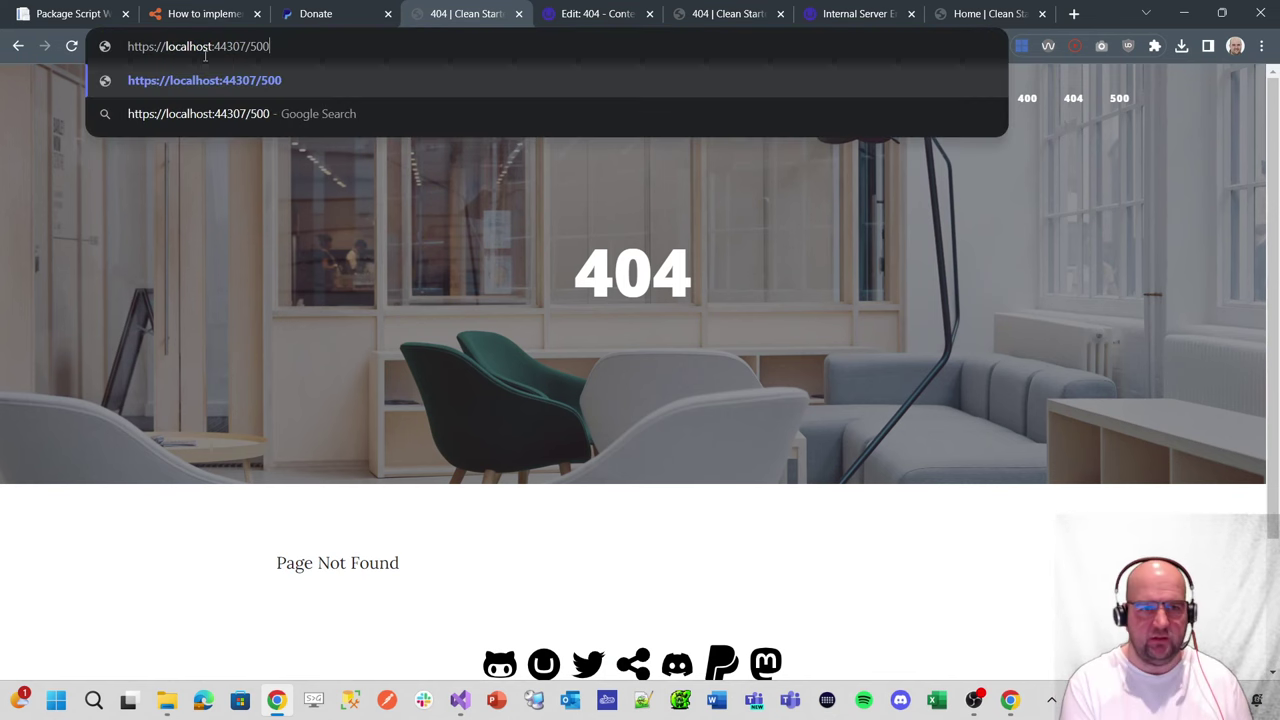
{"action": "key", "text": "Return"}
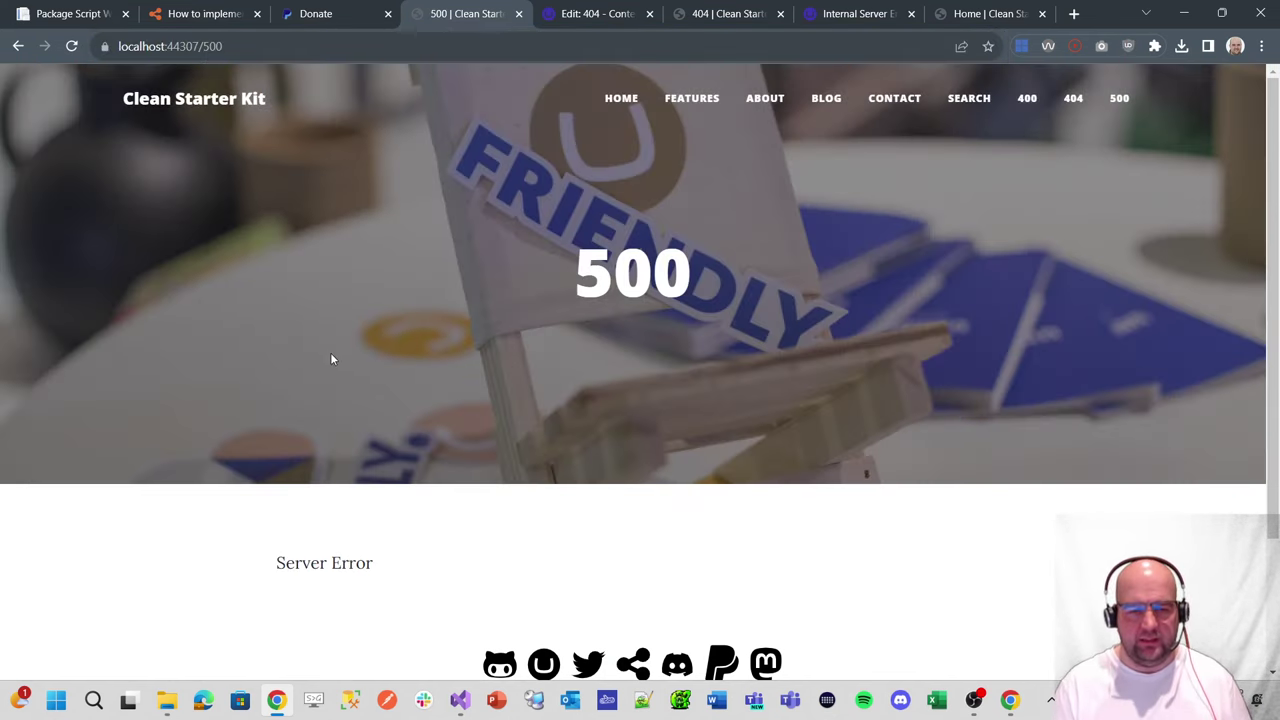
- Inspect the latest 500 request's headers in the DevTools network log and return to the page
{"action": "right_click", "coordinate": [408, 395]}
{"action": "left_click", "coordinate": [459, 347]}
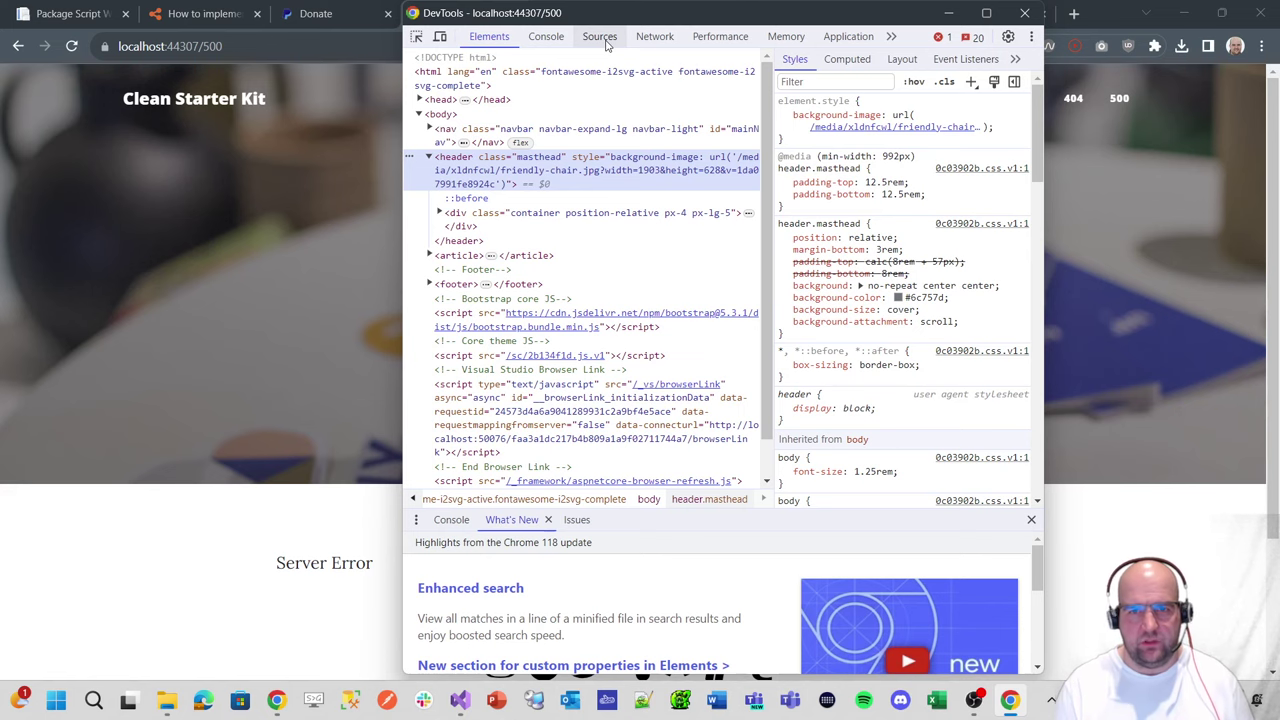
{"action": "left_click", "coordinate": [654, 36]}
{"action": "left_click", "coordinate": [448, 266]}
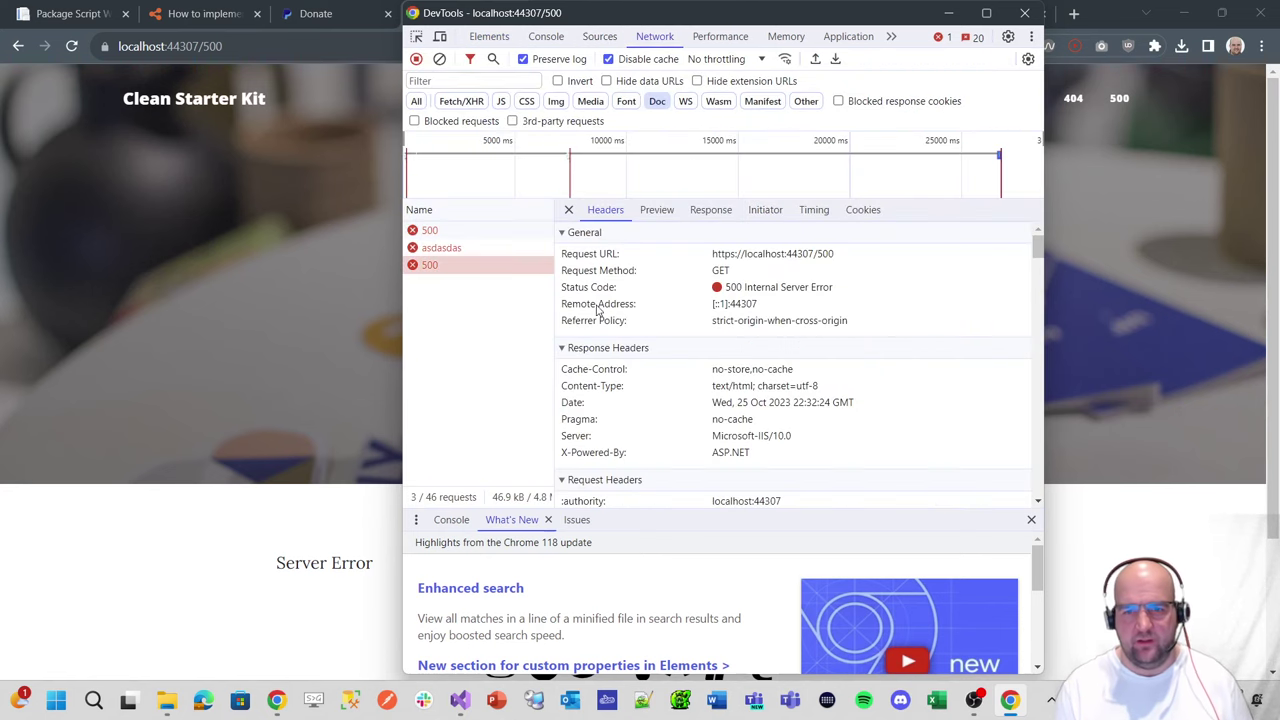
{"action": "left_click", "coordinate": [742, 292]}
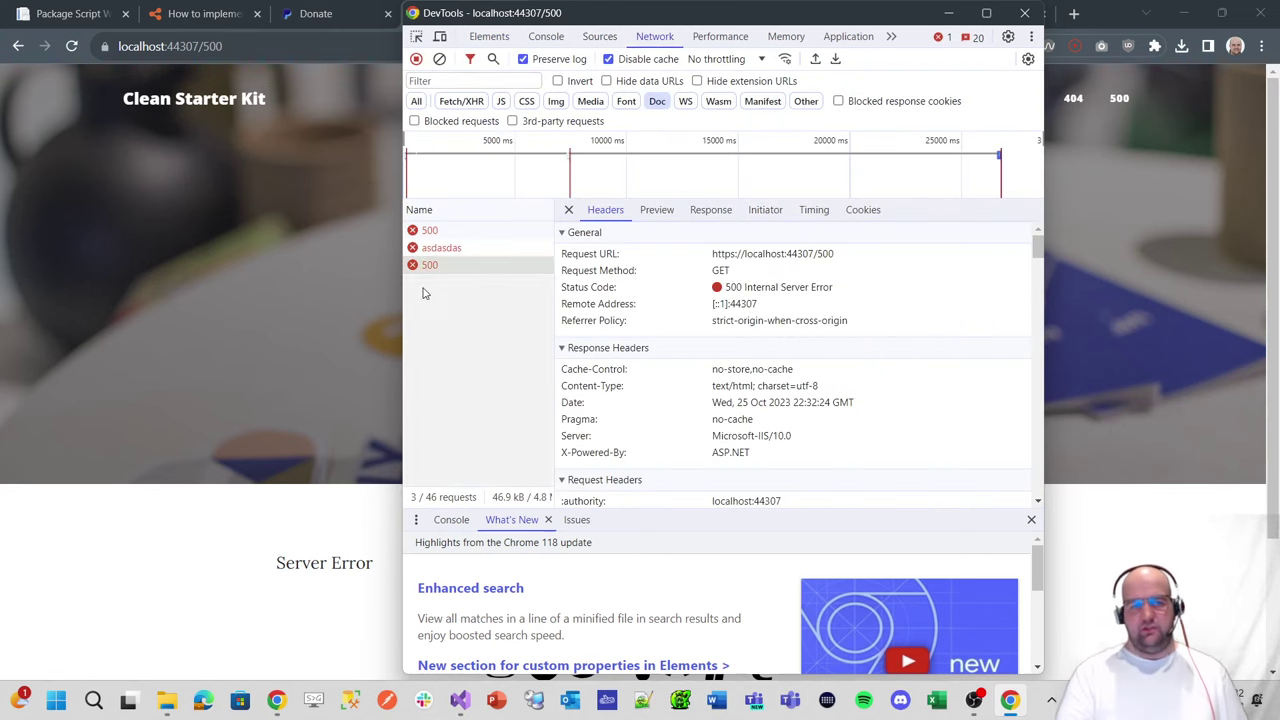
{"action": "left_click", "coordinate": [274, 296]}
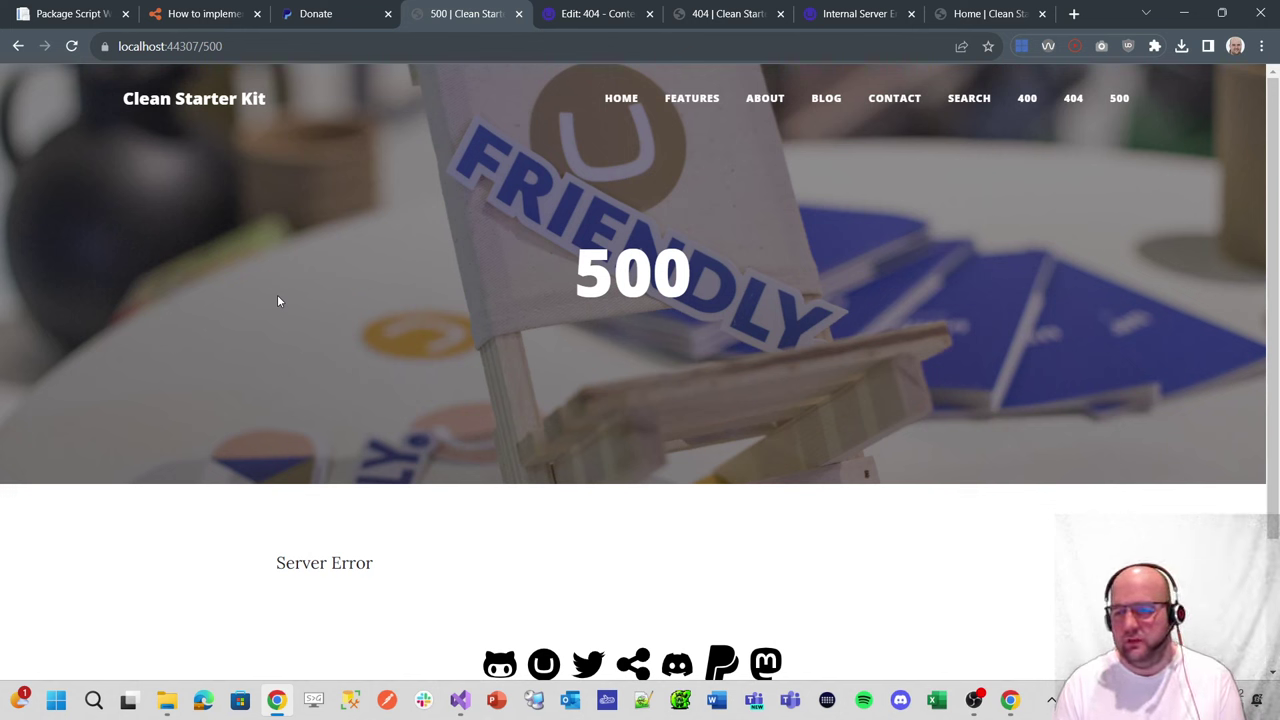
- Look over the 500 page and the codeshare.co.uk/coffee donation page, and return to the 500 page
{"action": "scroll", "coordinate": [283, 297], "scroll_direction": "down", "scroll_amount": 1}
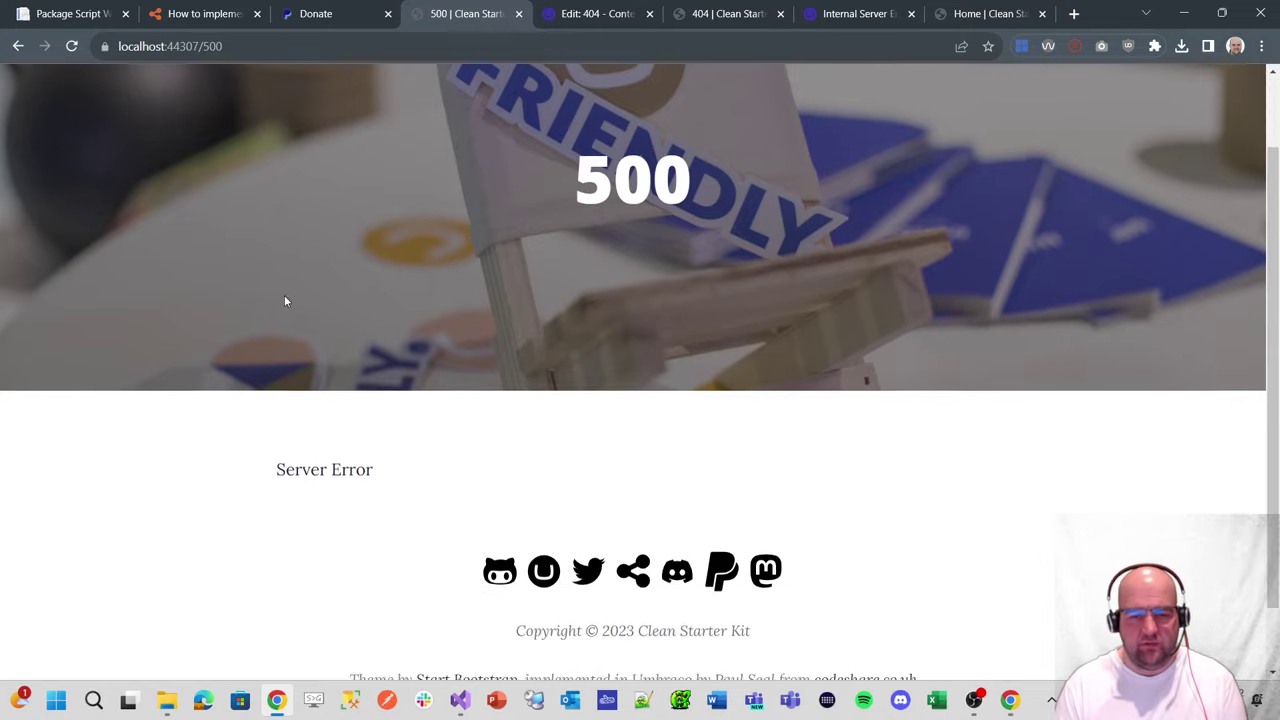
{"action": "scroll", "coordinate": [291, 297], "scroll_direction": "up", "scroll_amount": 1}
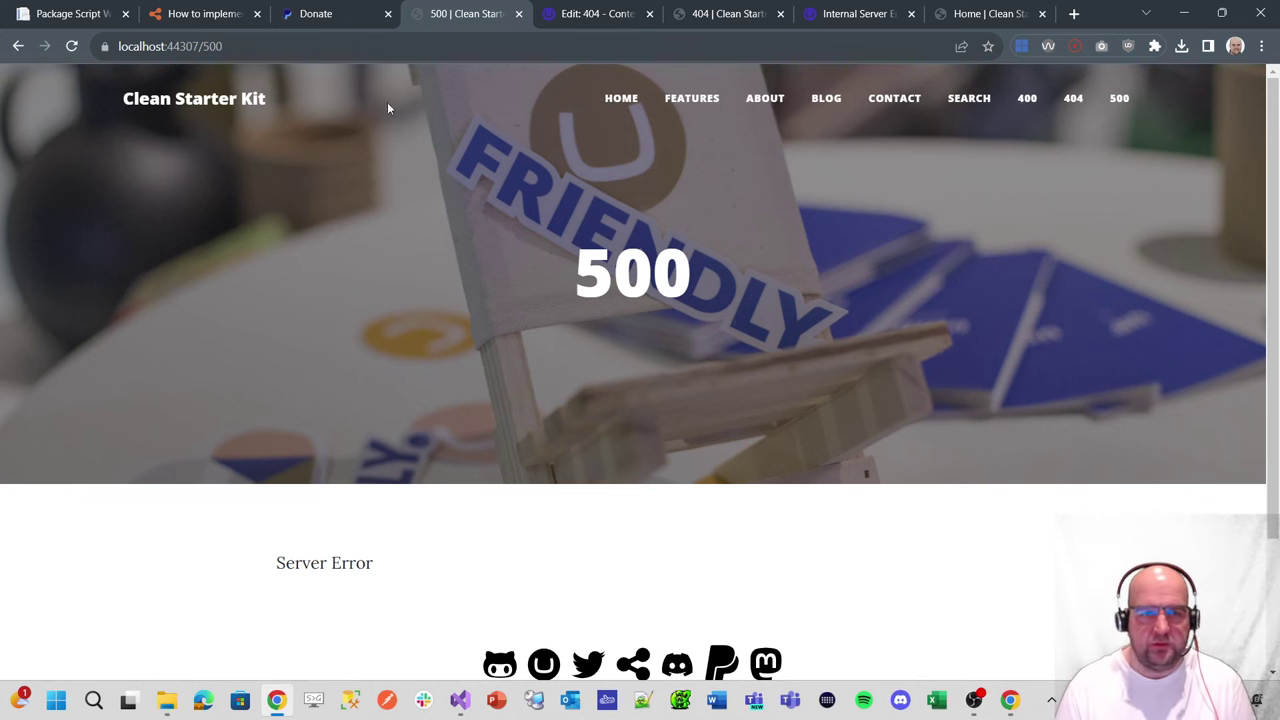
{"action": "left_click", "coordinate": [329, 20]}
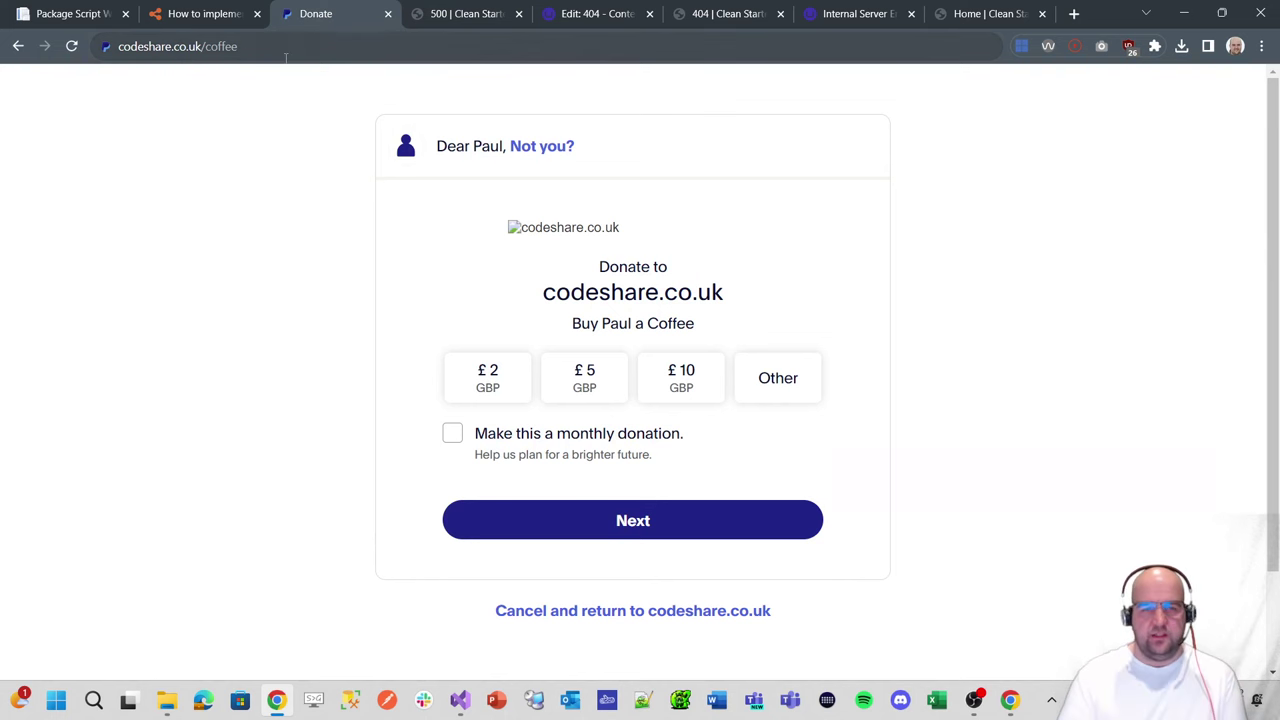
{"action": "left_click", "coordinate": [505, 15]}
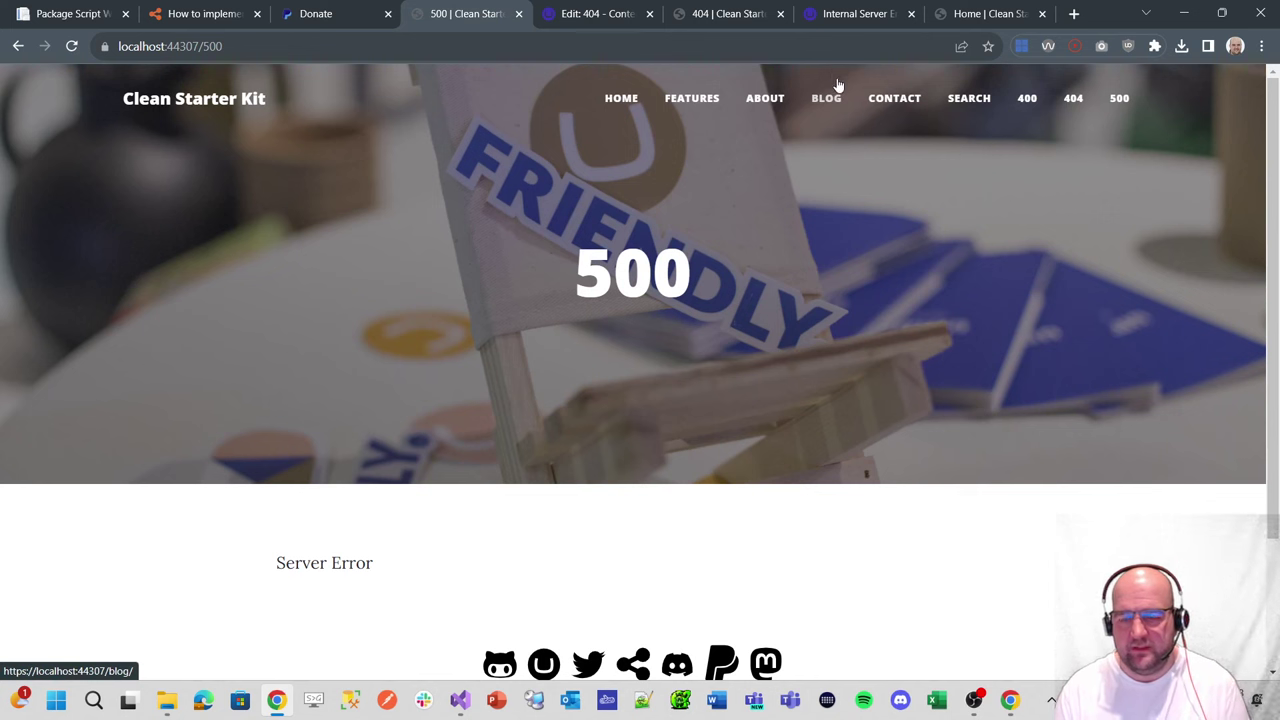